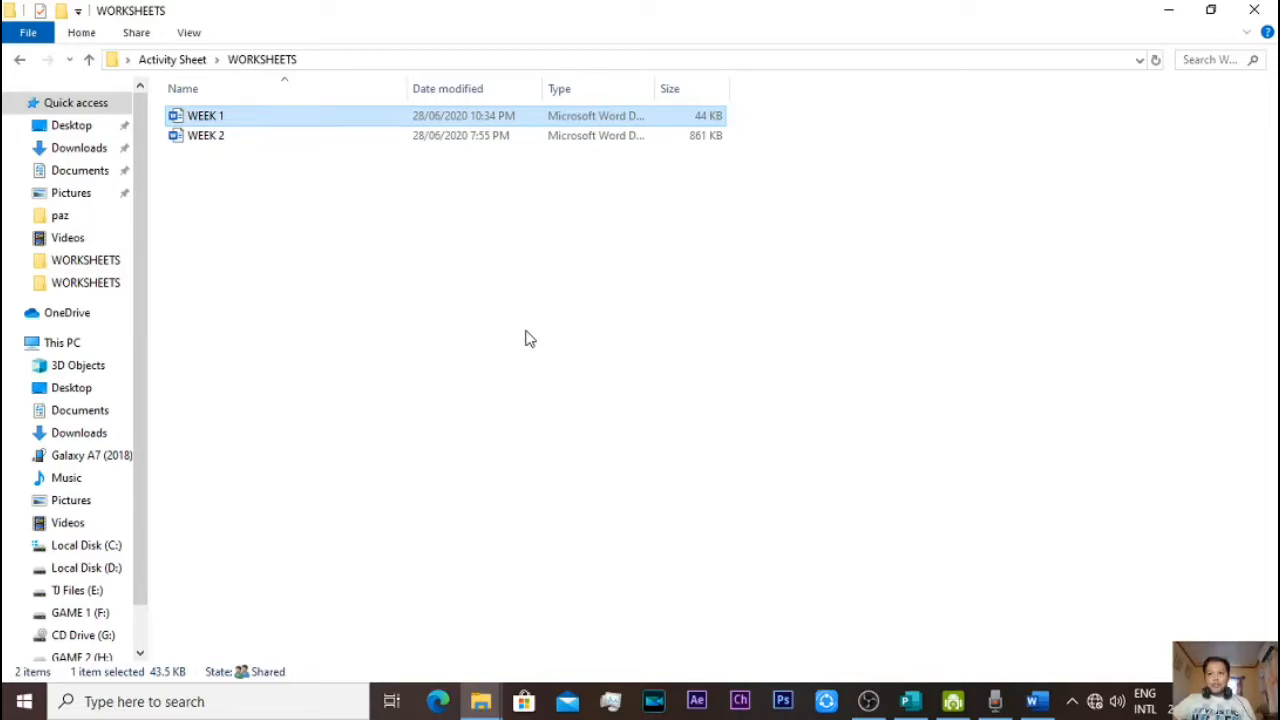
- Open the WEEK 1 Word document and look over the layout of its first worksheet page
double_click(264, 116)
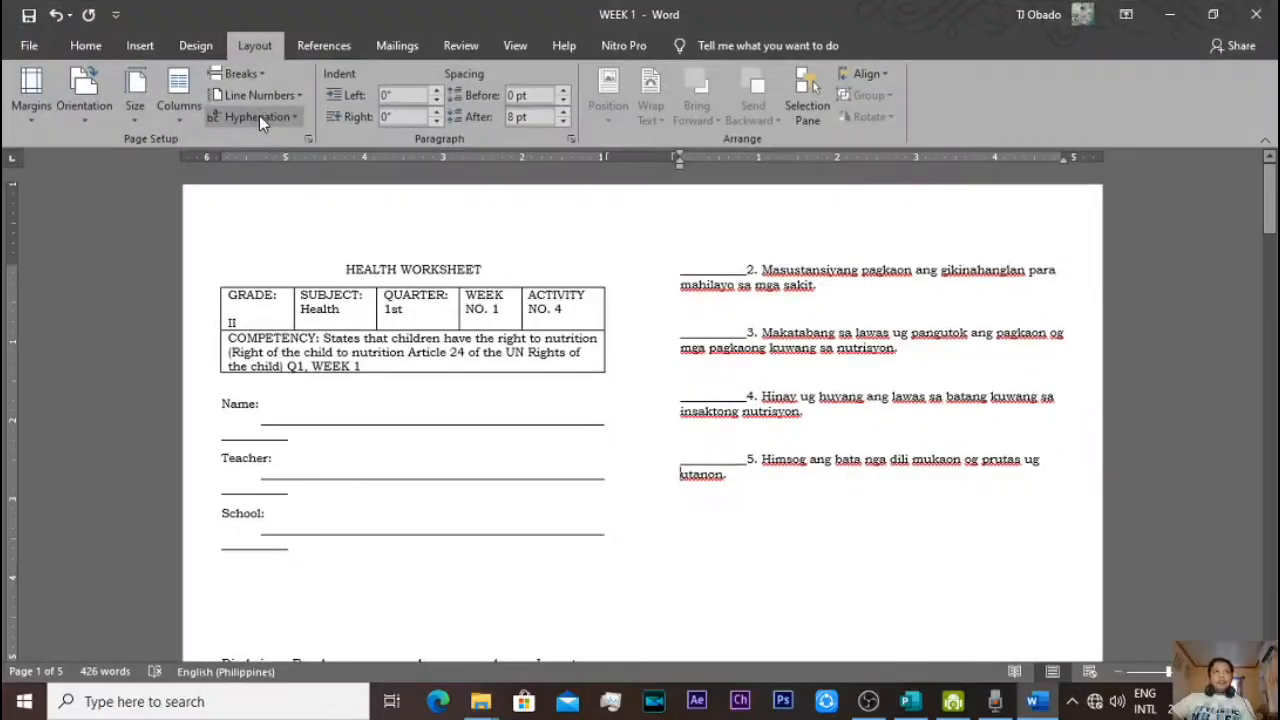
click(628, 310)
scroll(424, 376, down, 1)
scroll(424, 377, up, 1)
scroll(423, 379, down, 1)
scroll(423, 379, down, 2)
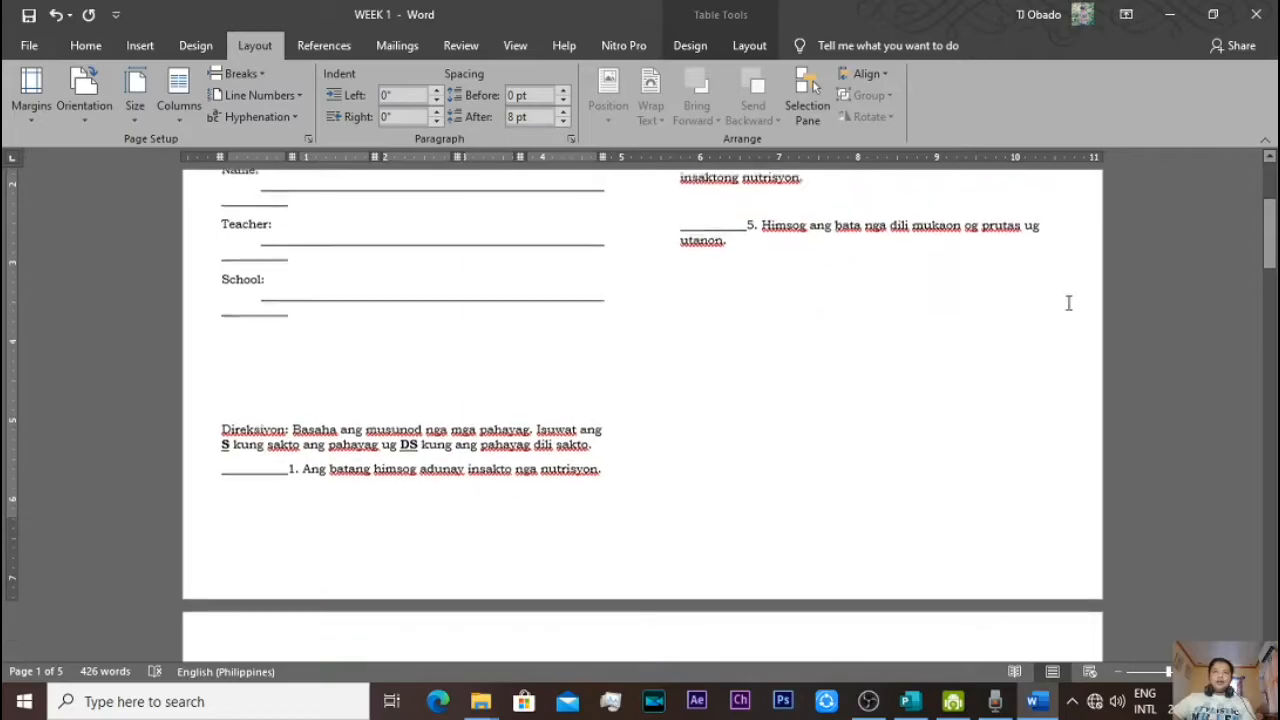
scroll(938, 200, up, 3)
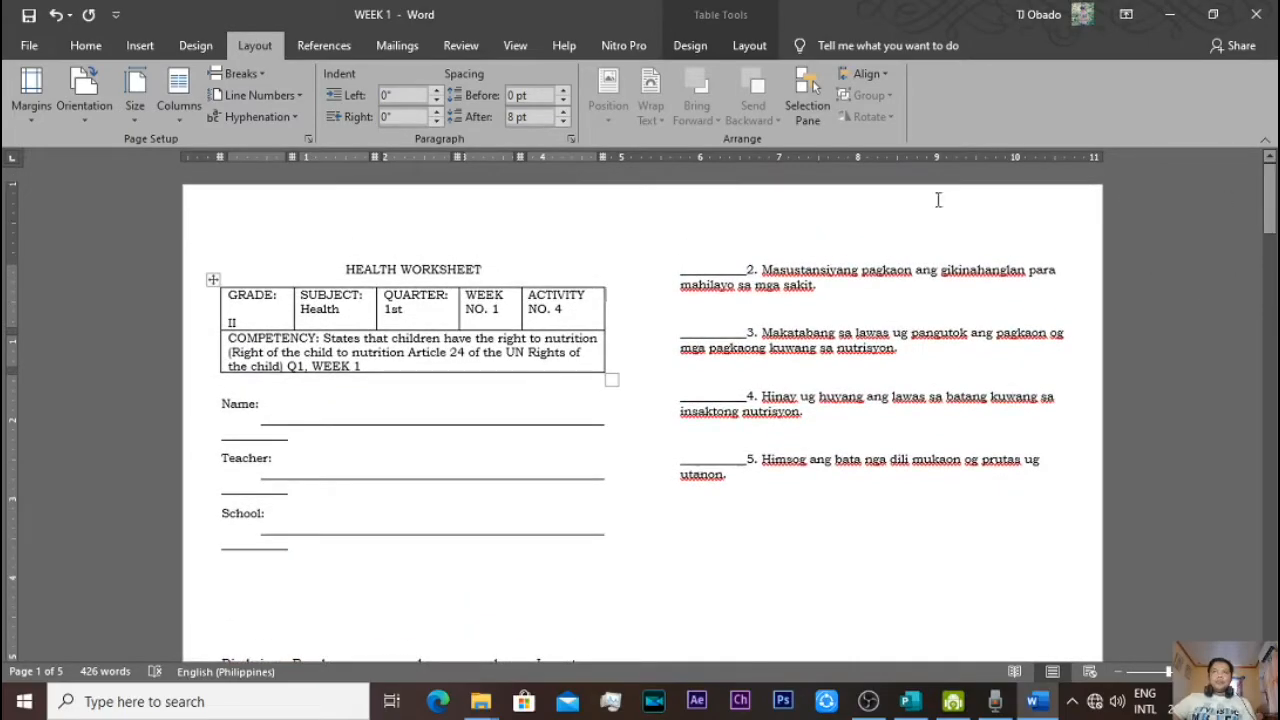
- Confirm A4 as the worksheet's paper size and review its custom margins and page orientation
click(137, 105)
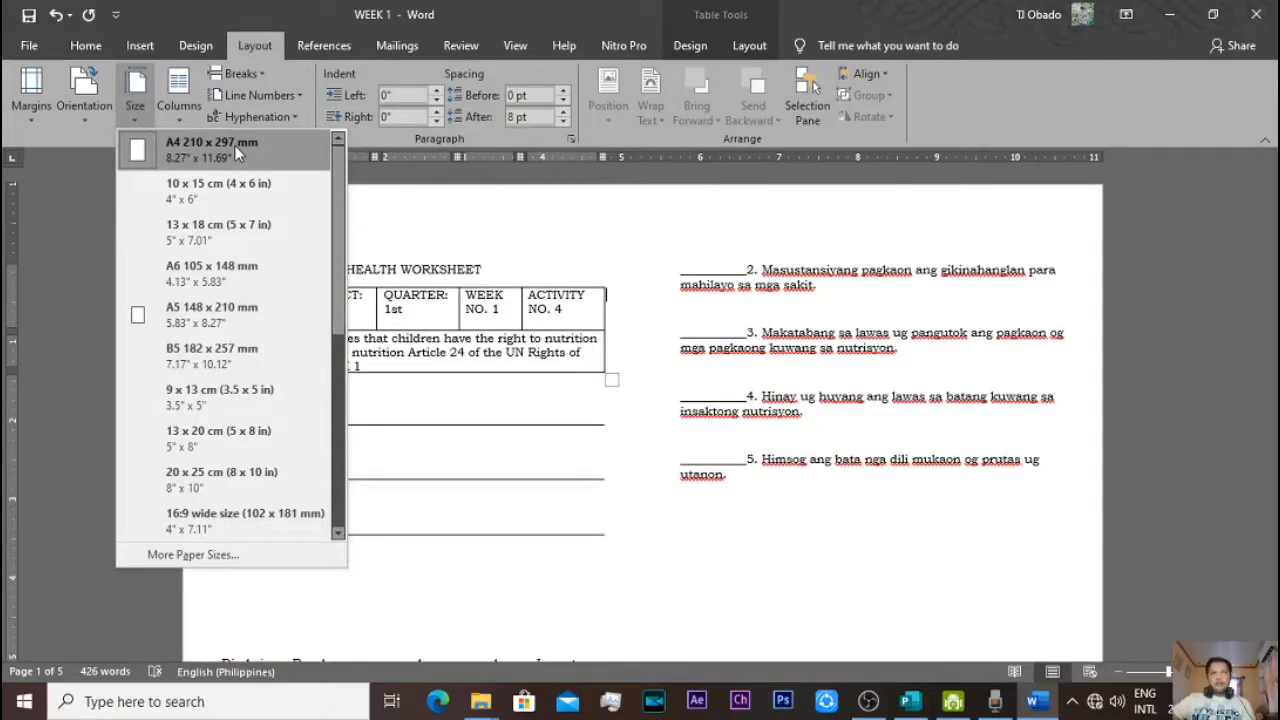
click(236, 150)
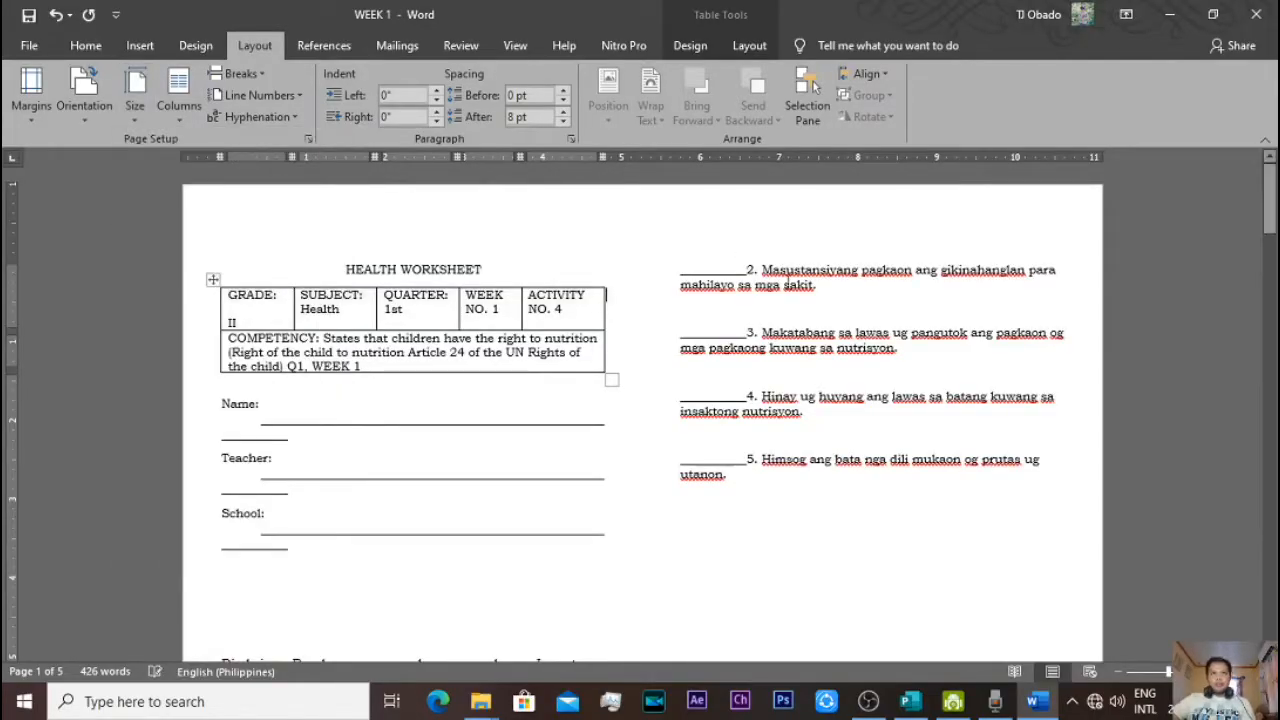
click(36, 101)
click(117, 514)
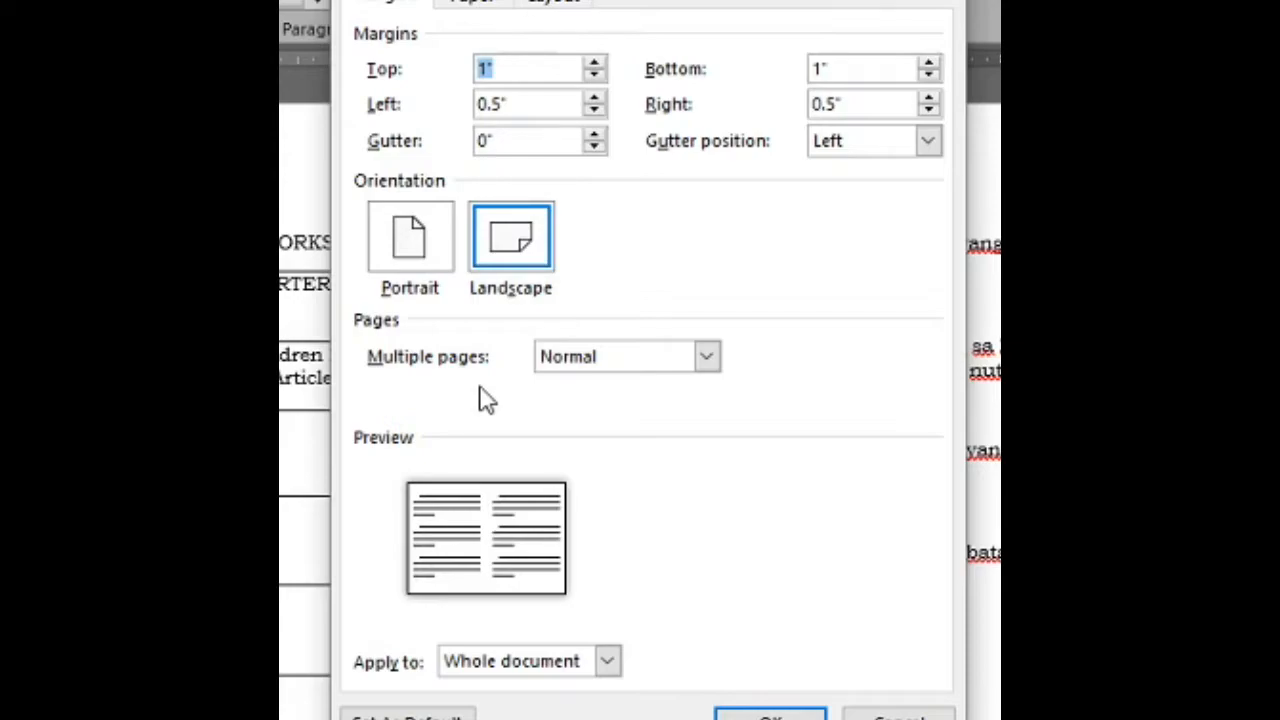
click(529, 66)
key(Tab)
click(873, 70)
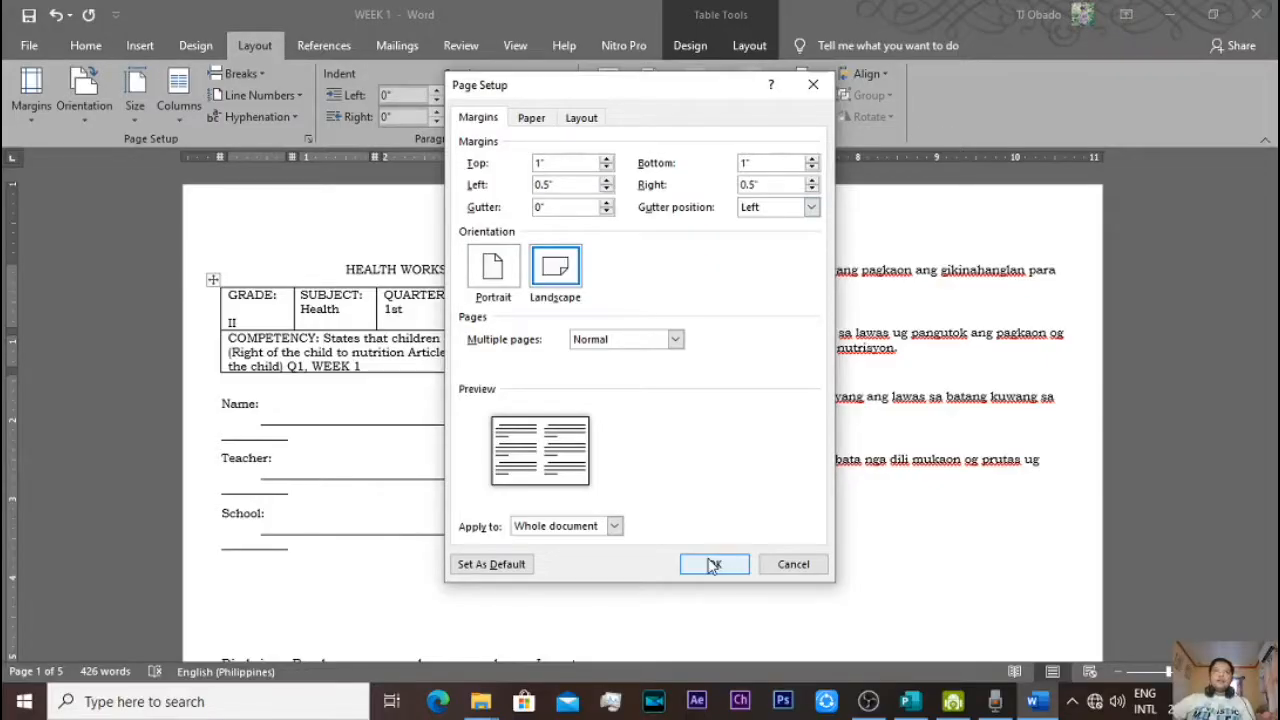
click(756, 714)
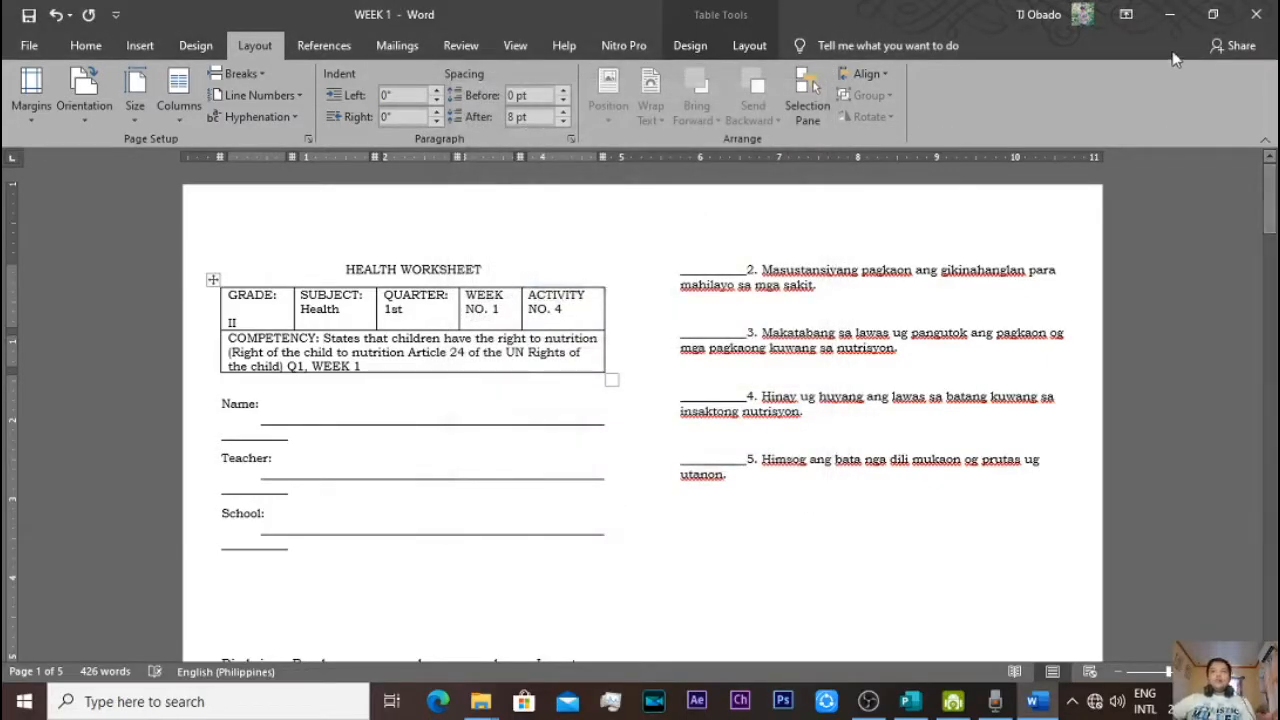
- Switch to File Explorer and create a new Microsoft Publisher document in the WORKSHEETS folder
click(1169, 14)
right_click(314, 252)
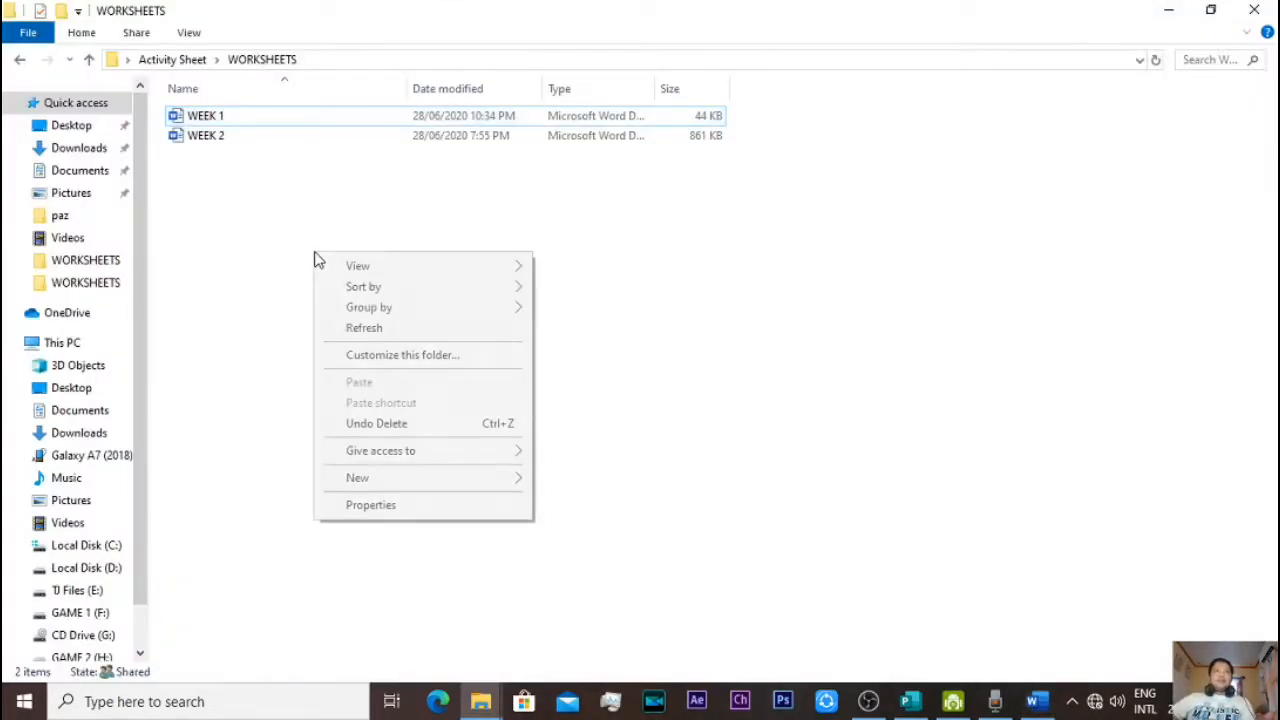
mouse_move(370, 481)
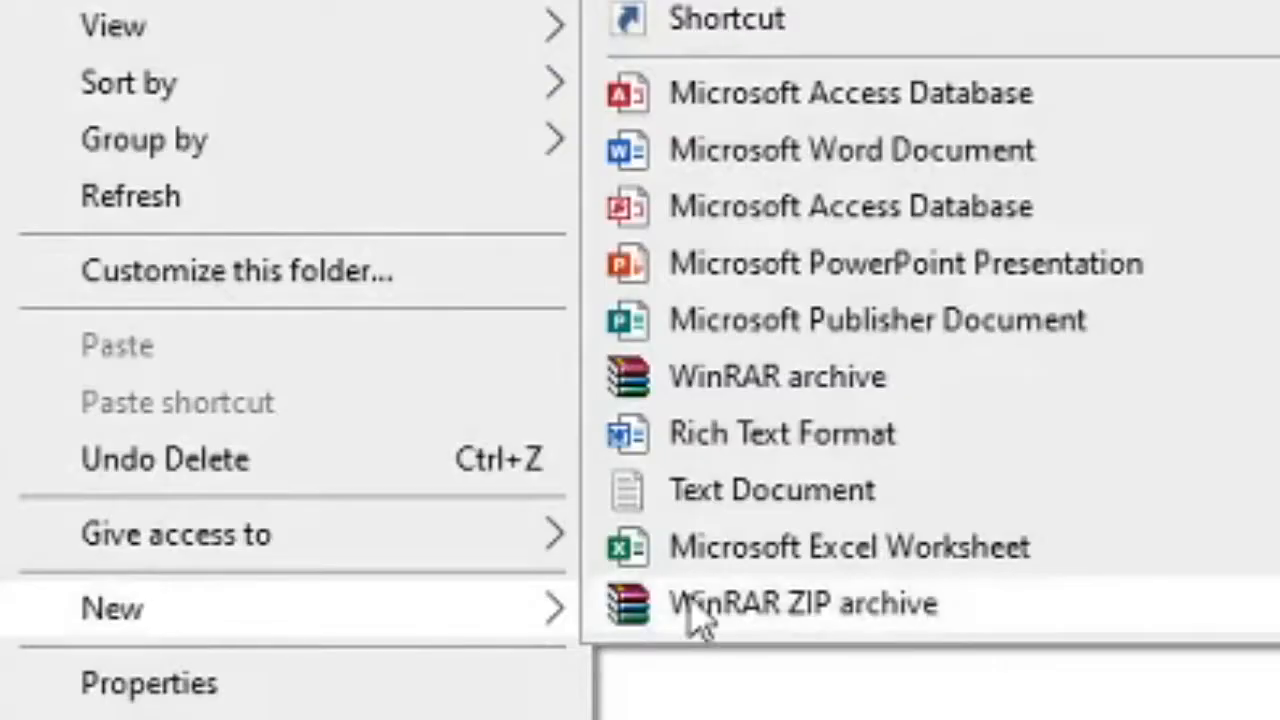
click(850, 335)
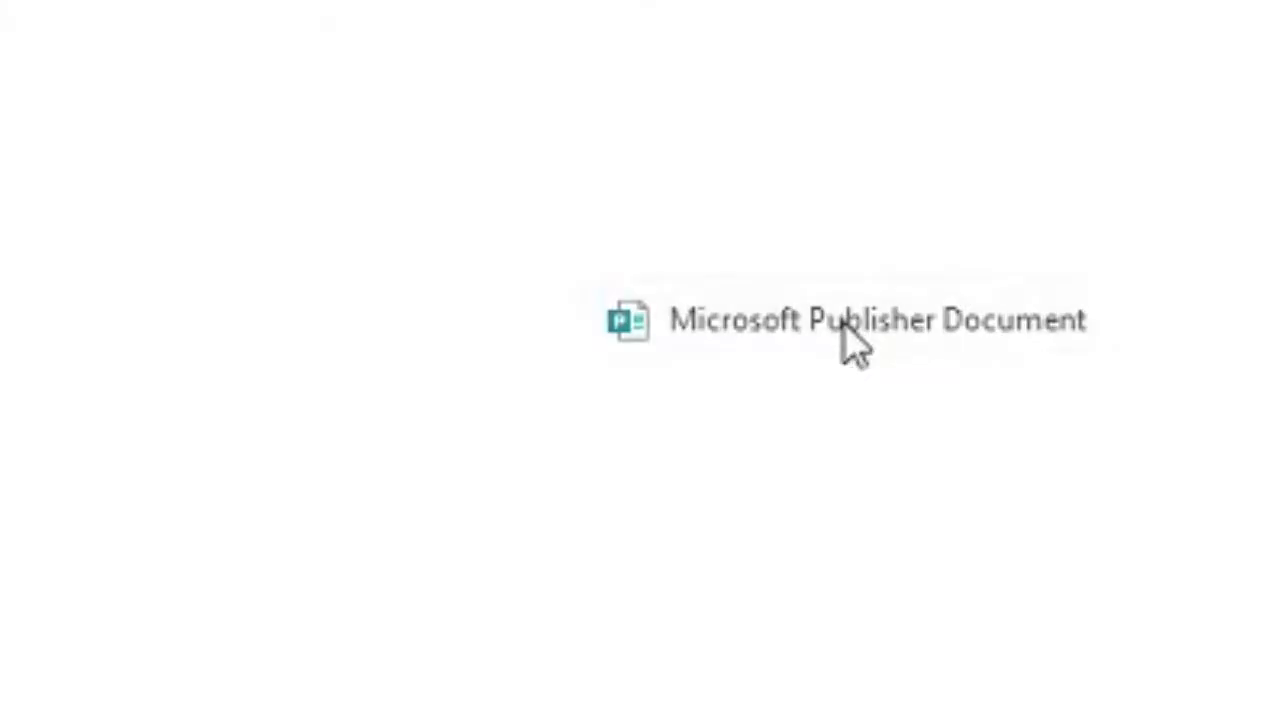
- Rename the new Publisher file as booklet1 and open it in Publisher
right_click(281, 119)
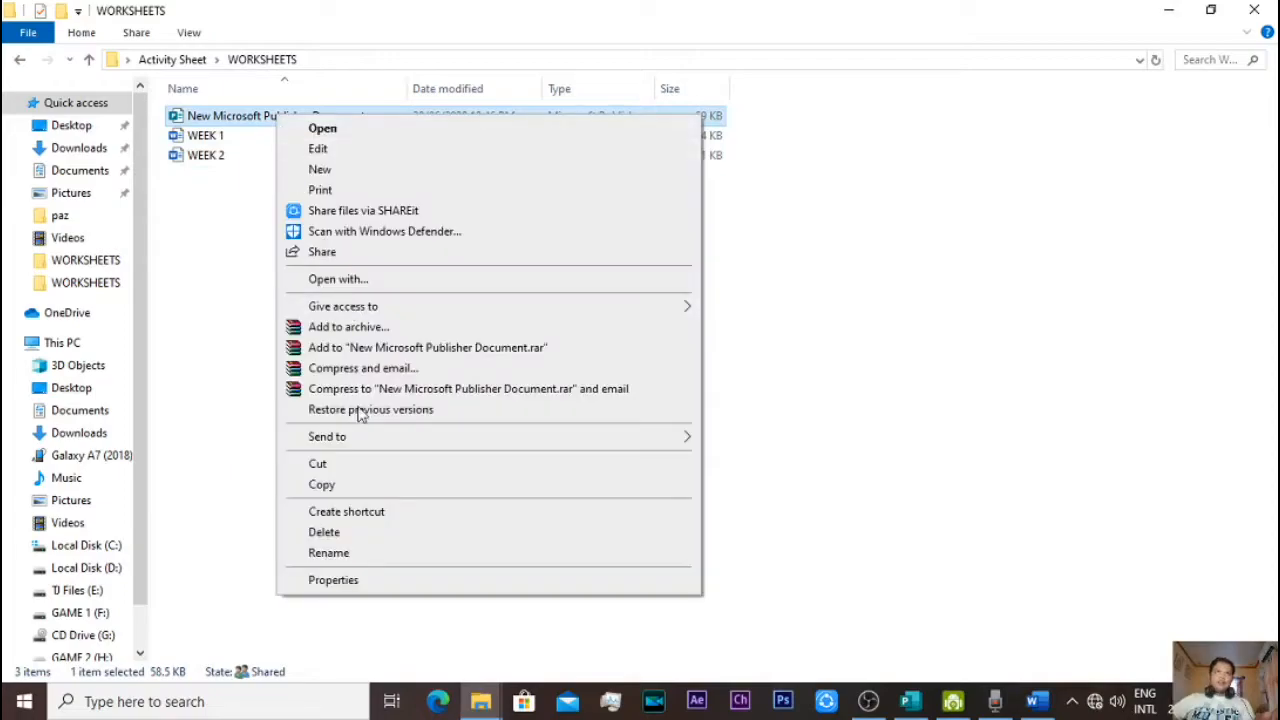
click(349, 553)
key(BackSpace)
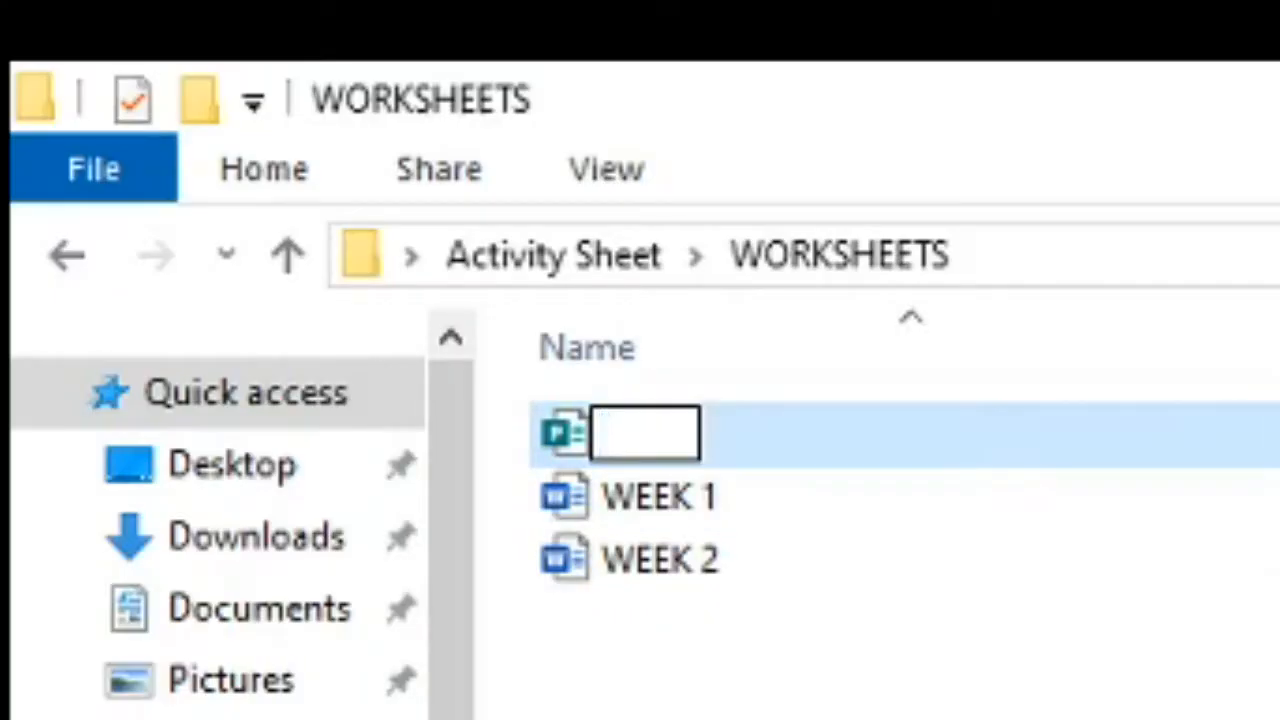
text(booklet)
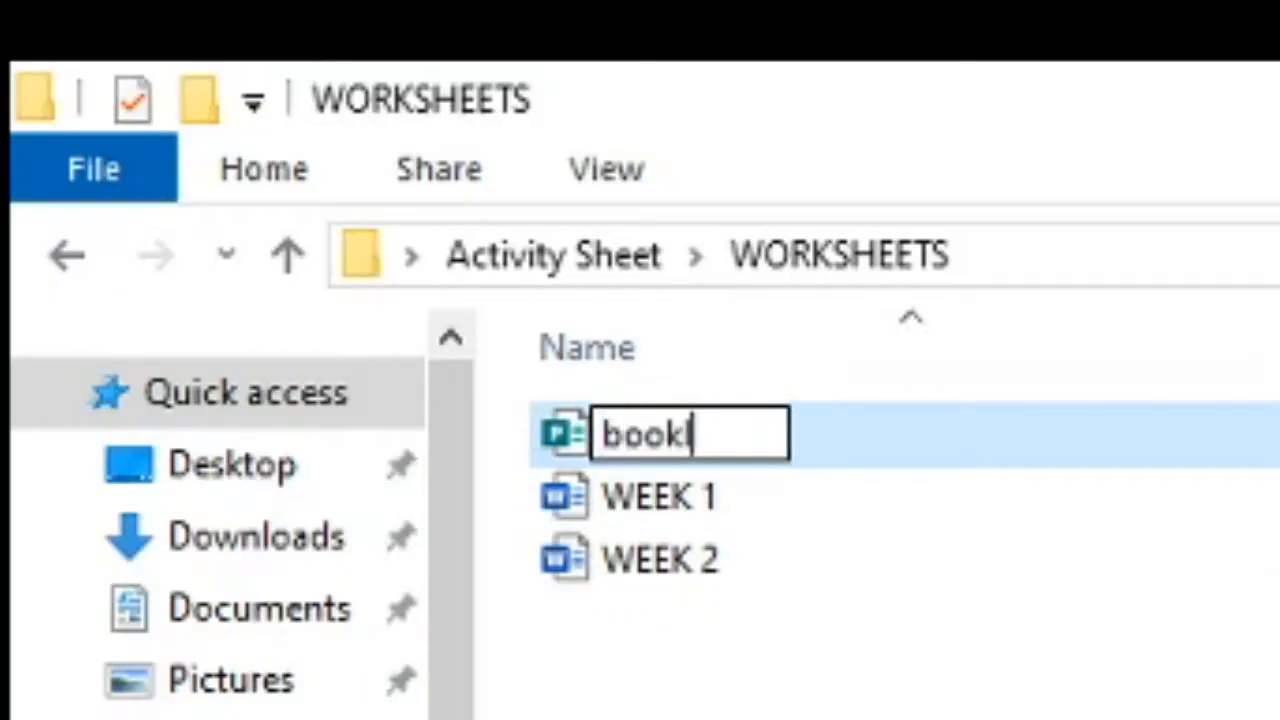
text(1)
key(Return)
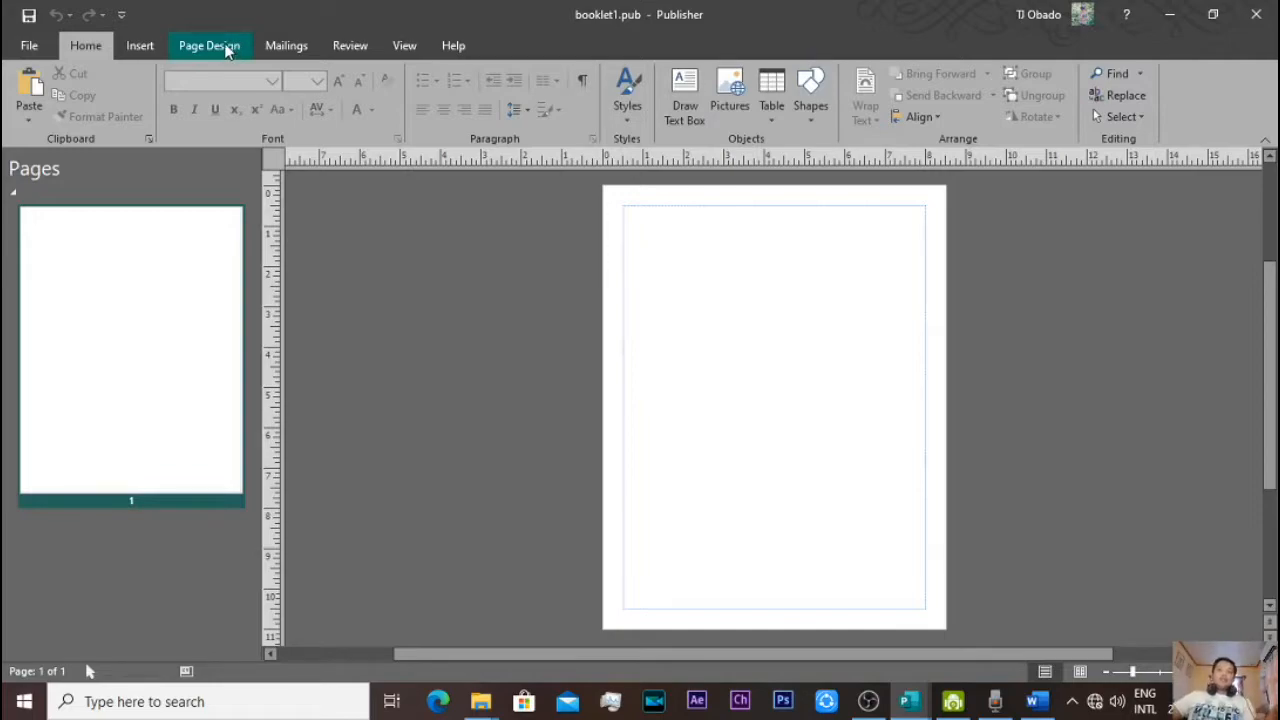
- Switch to the WEEK 1 document in Word and check its paper size, orientation and margins
key(alt+Tab)
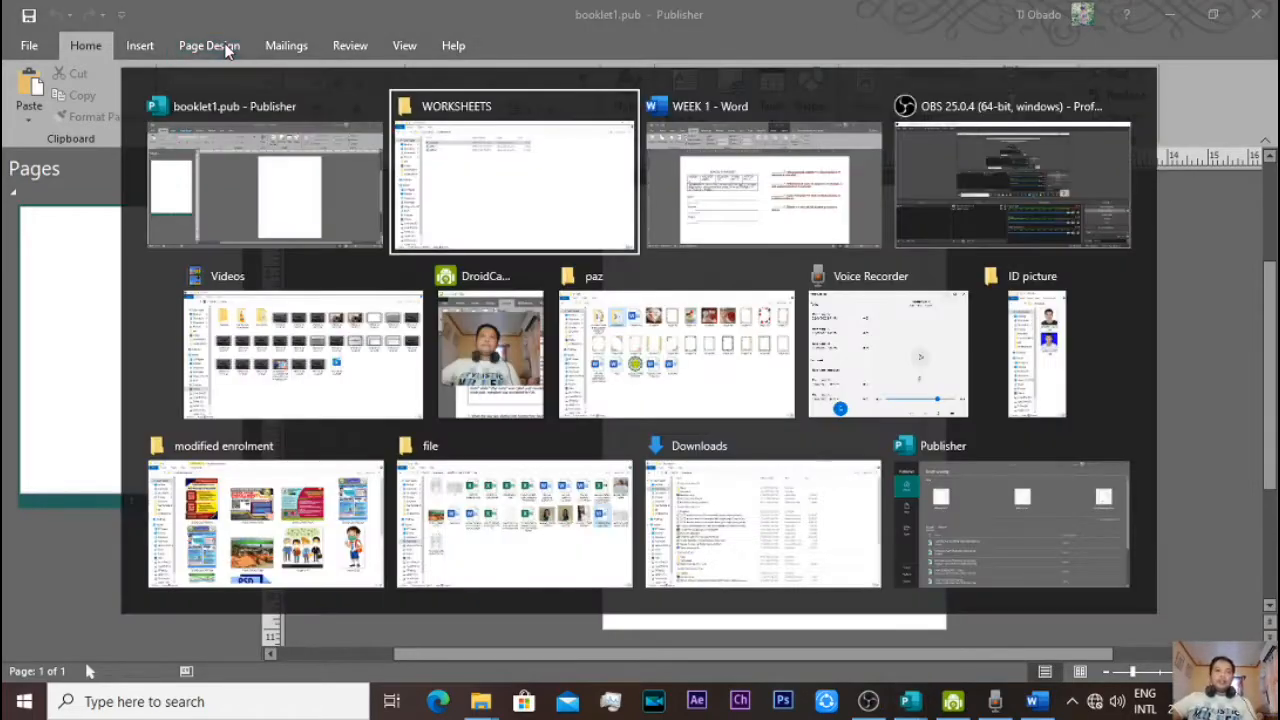
key(alt+Tab)
key(alt+Tab)
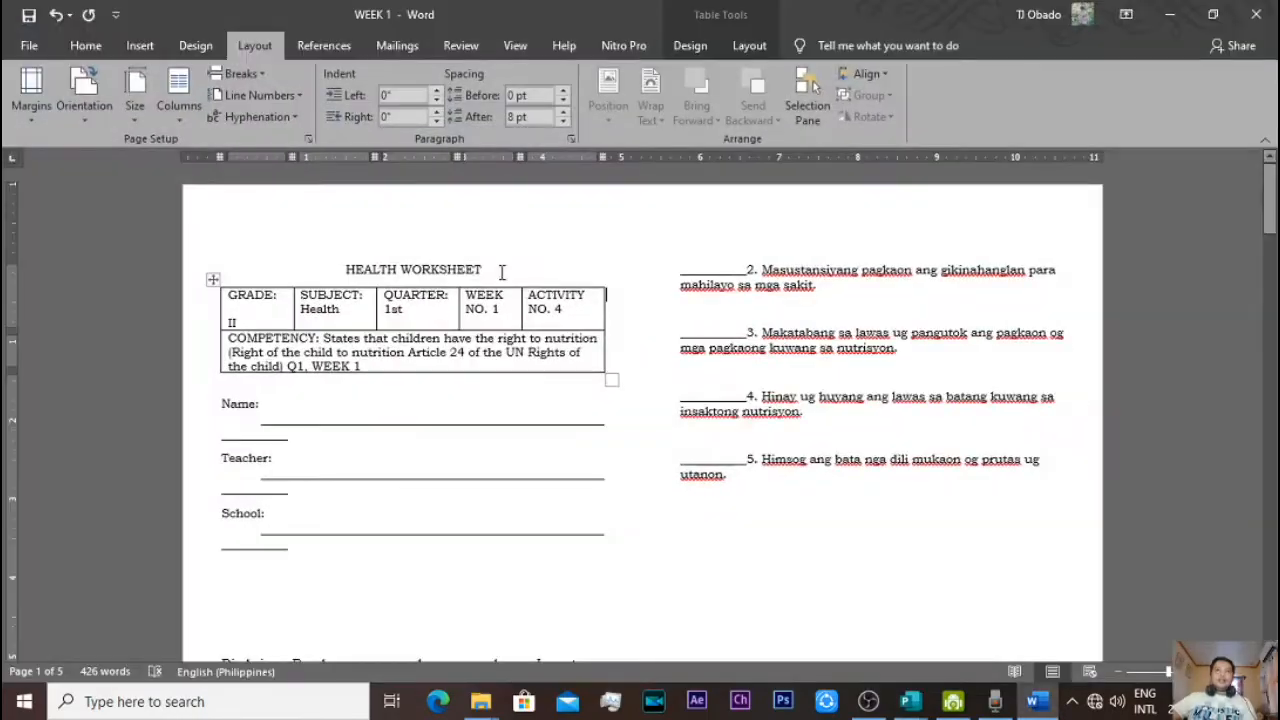
click(131, 117)
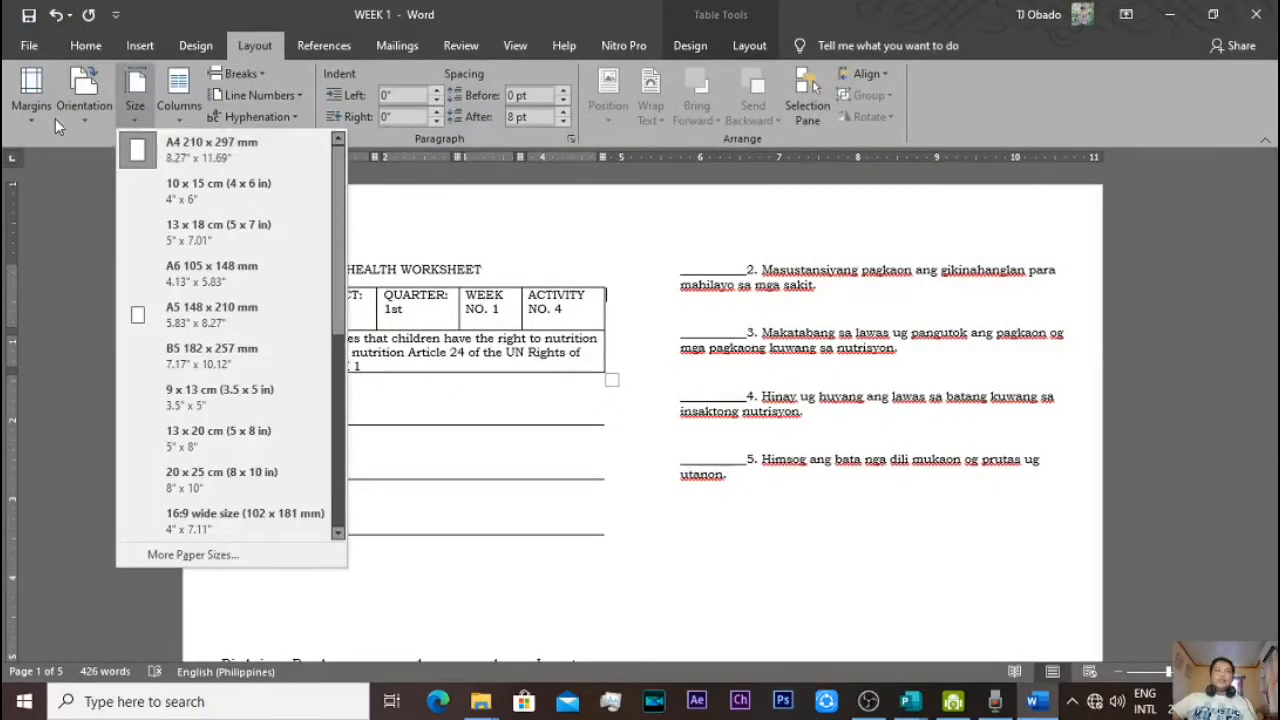
click(91, 124)
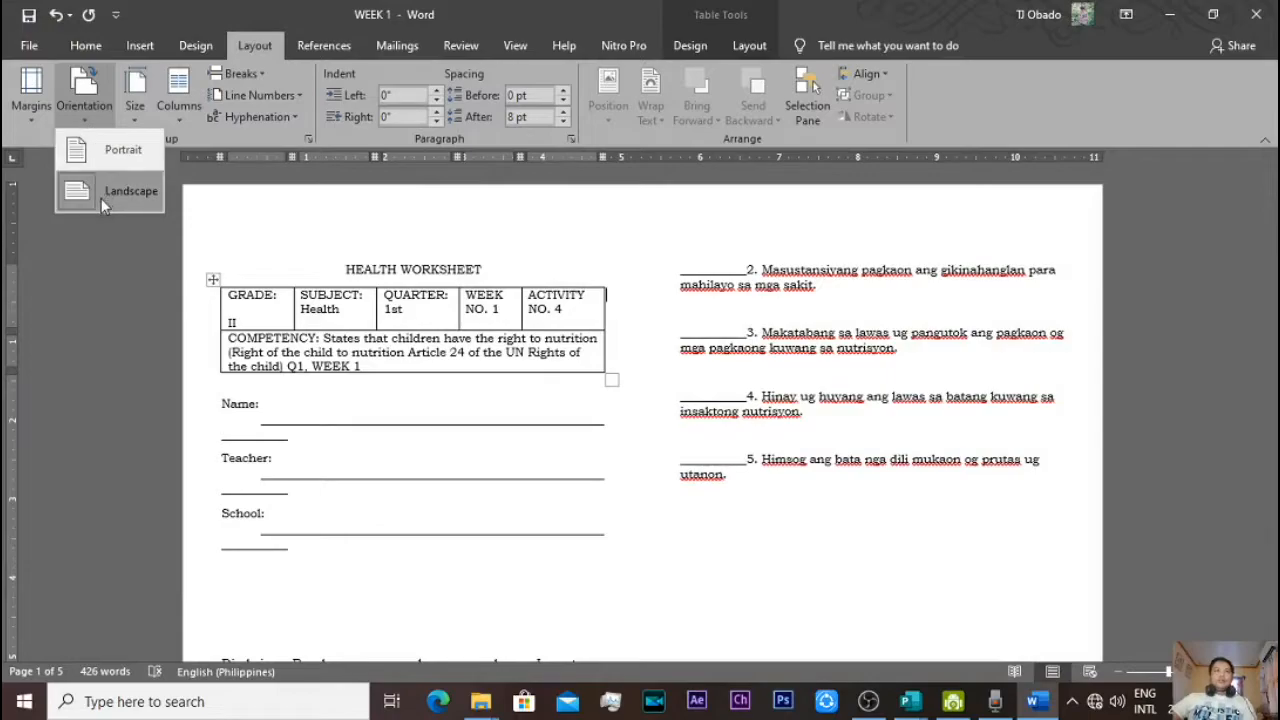
click(31, 100)
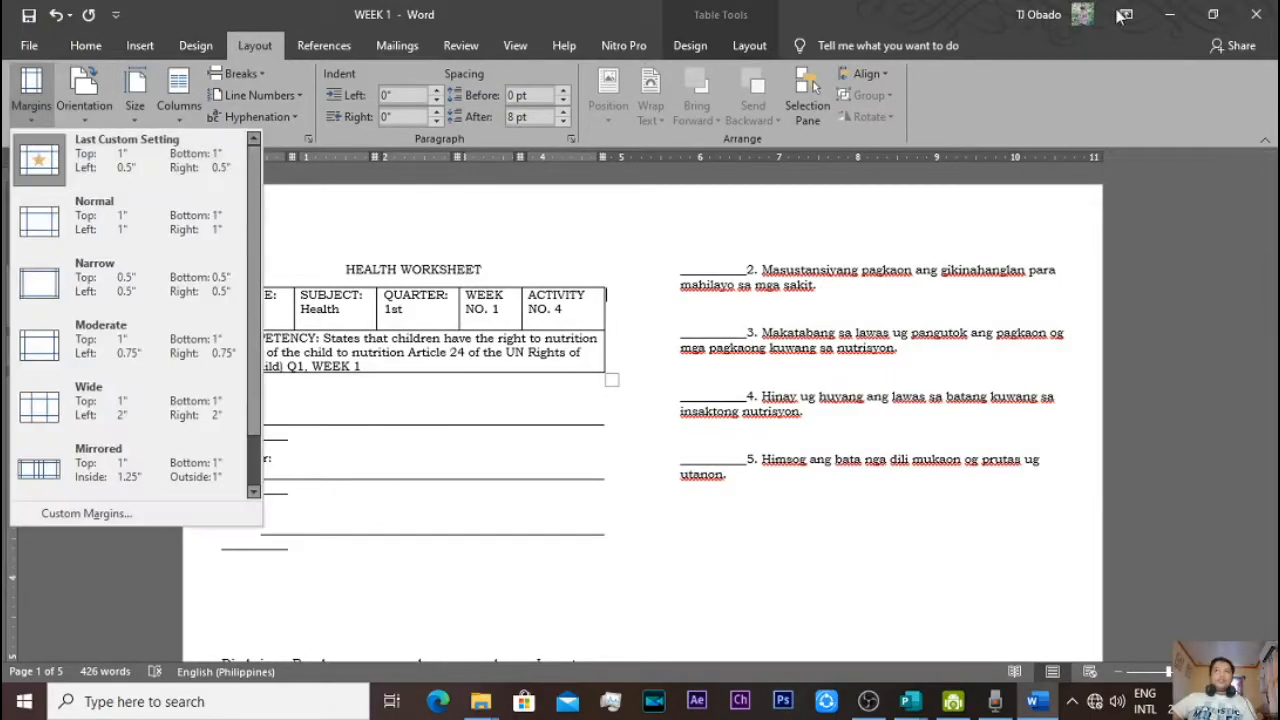
click(1126, 234)
- Switch back to the booklet1 publication in Publisher
key(alt+Tab)
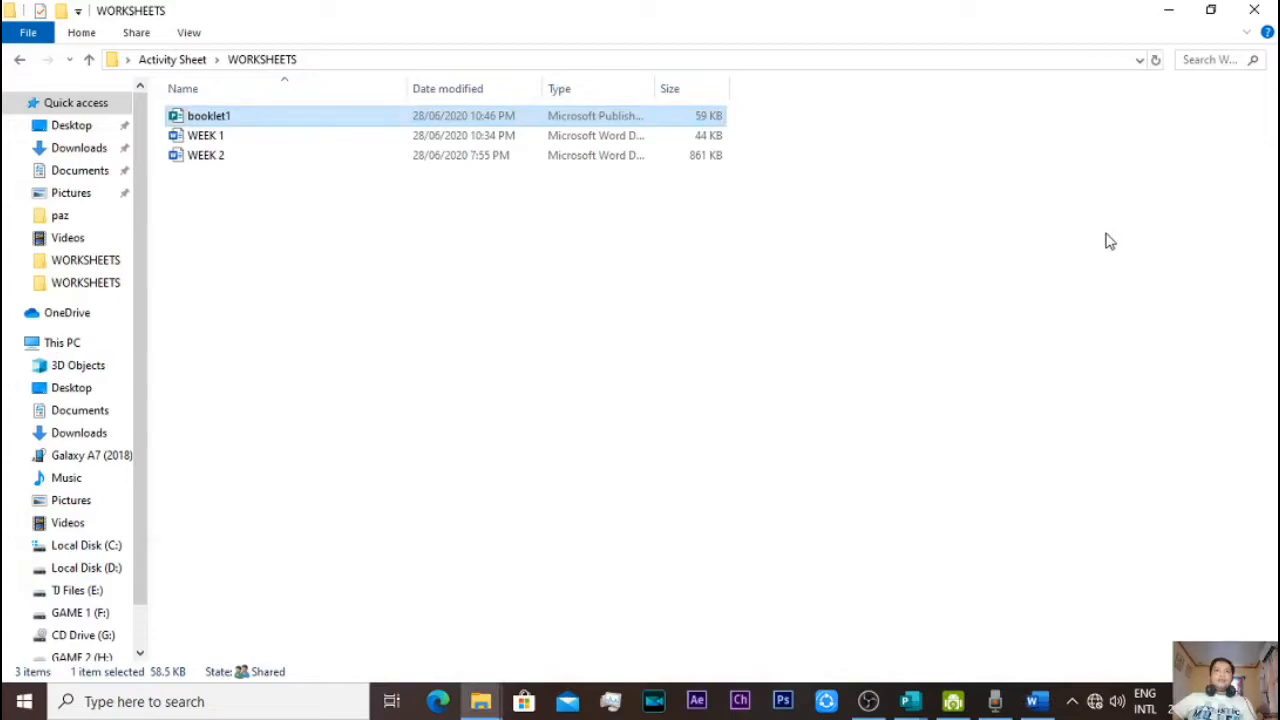
double_click(291, 120)
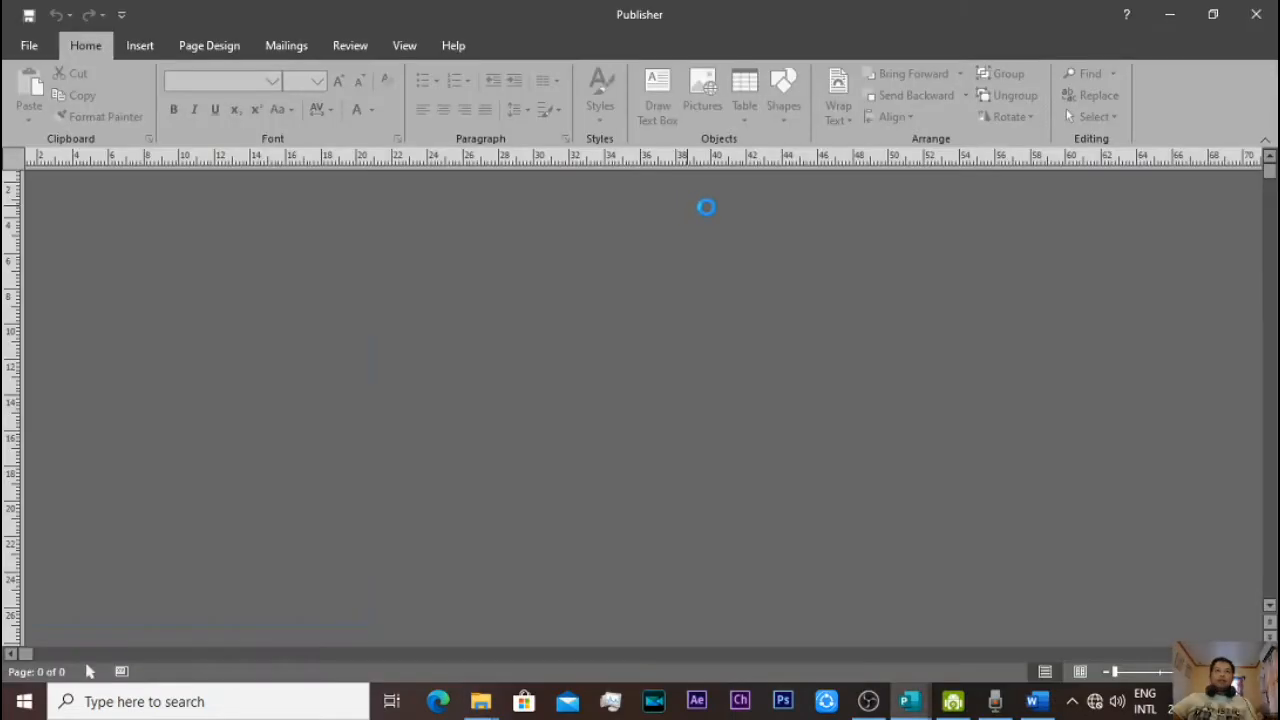
click(648, 403)
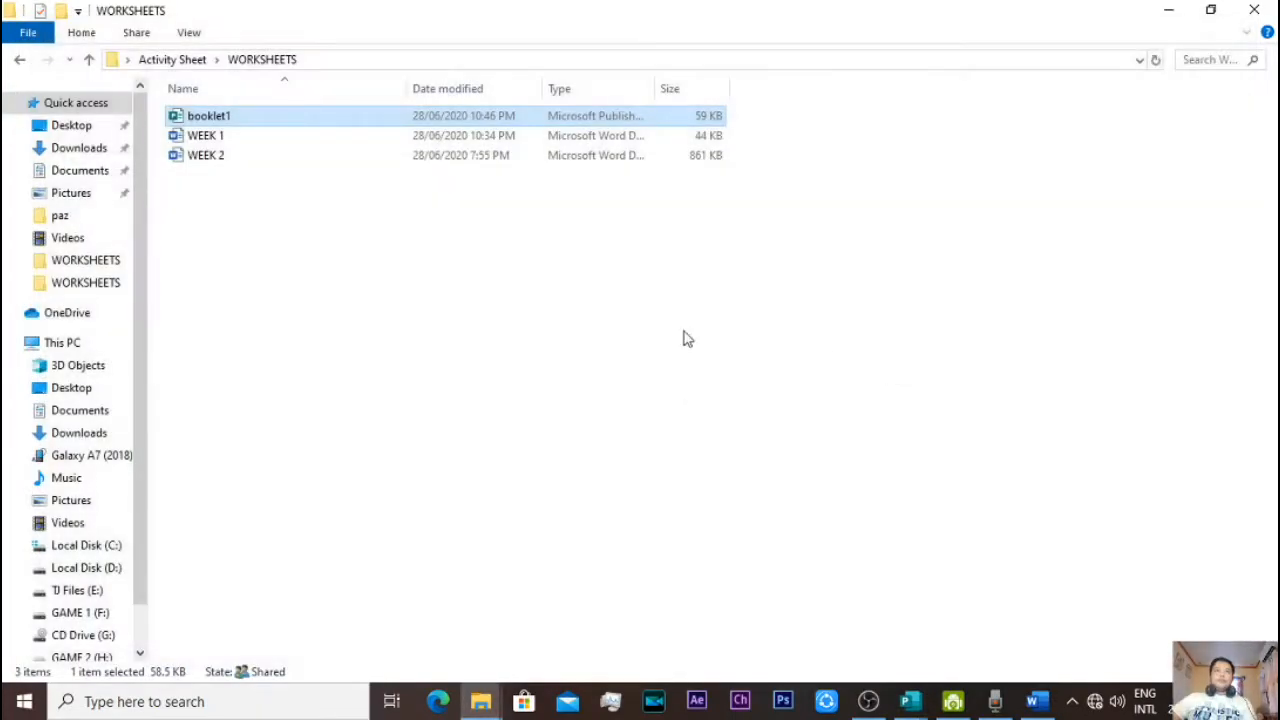
key(alt+Tab)
key(alt+Tab)
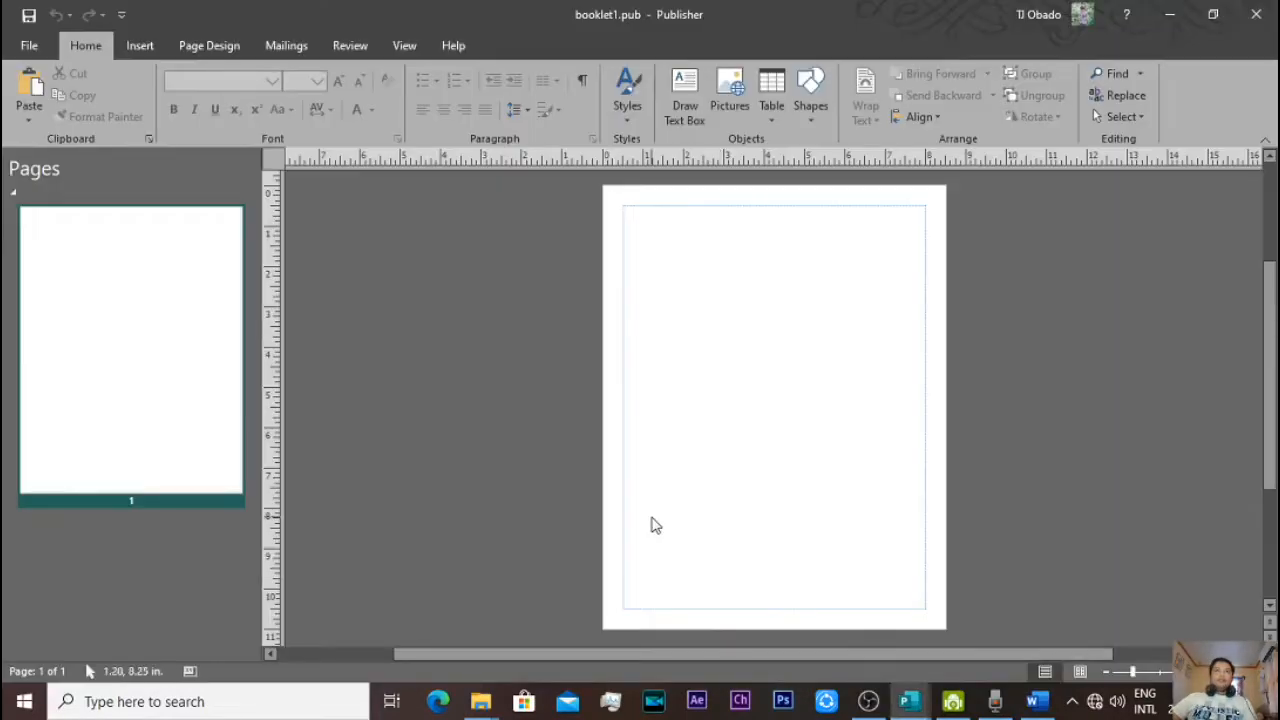
- Set the booklet1 page to landscape orientation and A4 size
click(205, 47)
click(200, 121)
click(213, 195)
click(241, 118)
scroll(437, 460, up, 3)
click(370, 192)
- Set the publication's top and bottom margin guides to 1 inch through custom margins
click(140, 95)
click(210, 400)
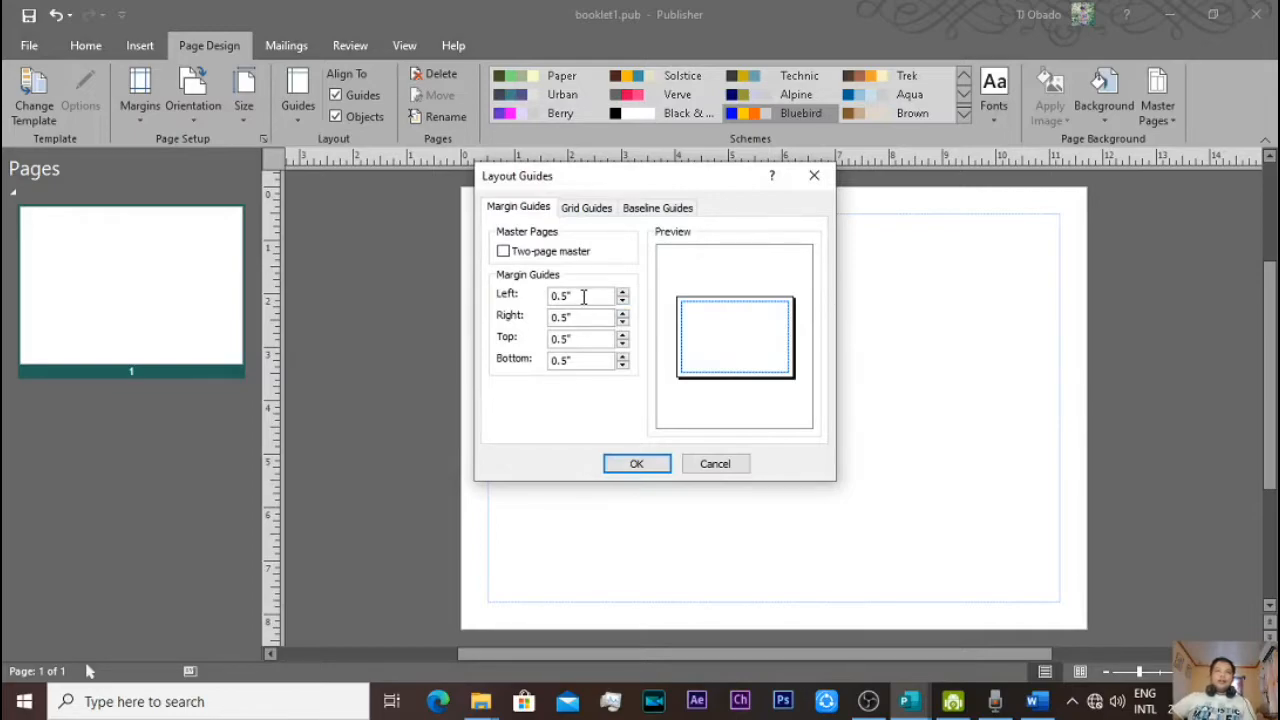
drag(582, 338, 566, 360)
text(11)
click(658, 462)
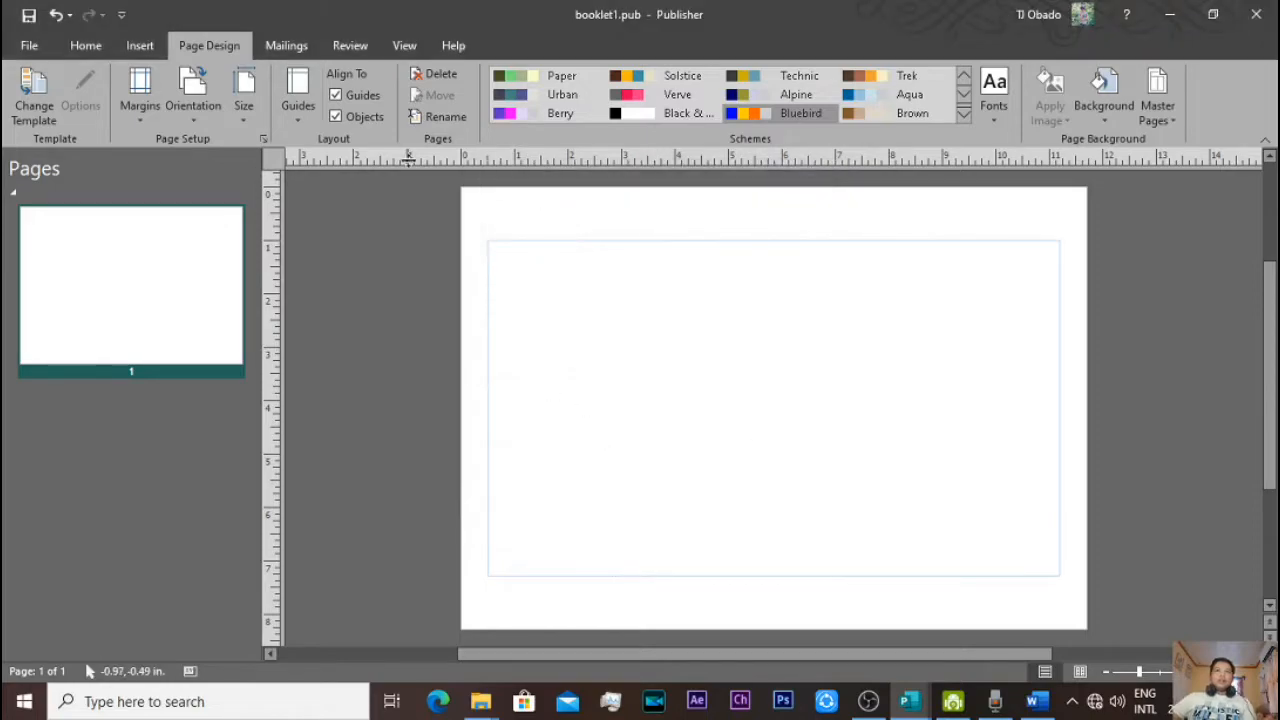
- Add the built-in two-column ruler guides and spread the vertical centre guides to about 5.3 and 6.3 inches
click(297, 112)
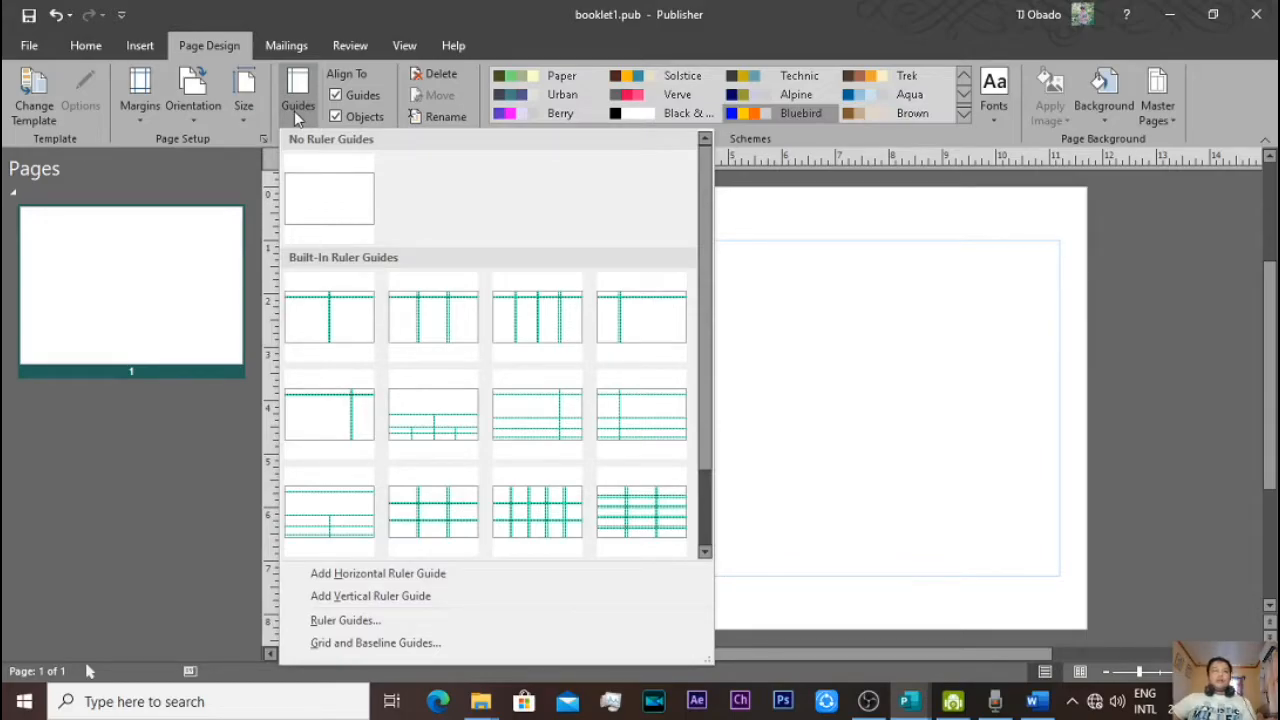
click(338, 314)
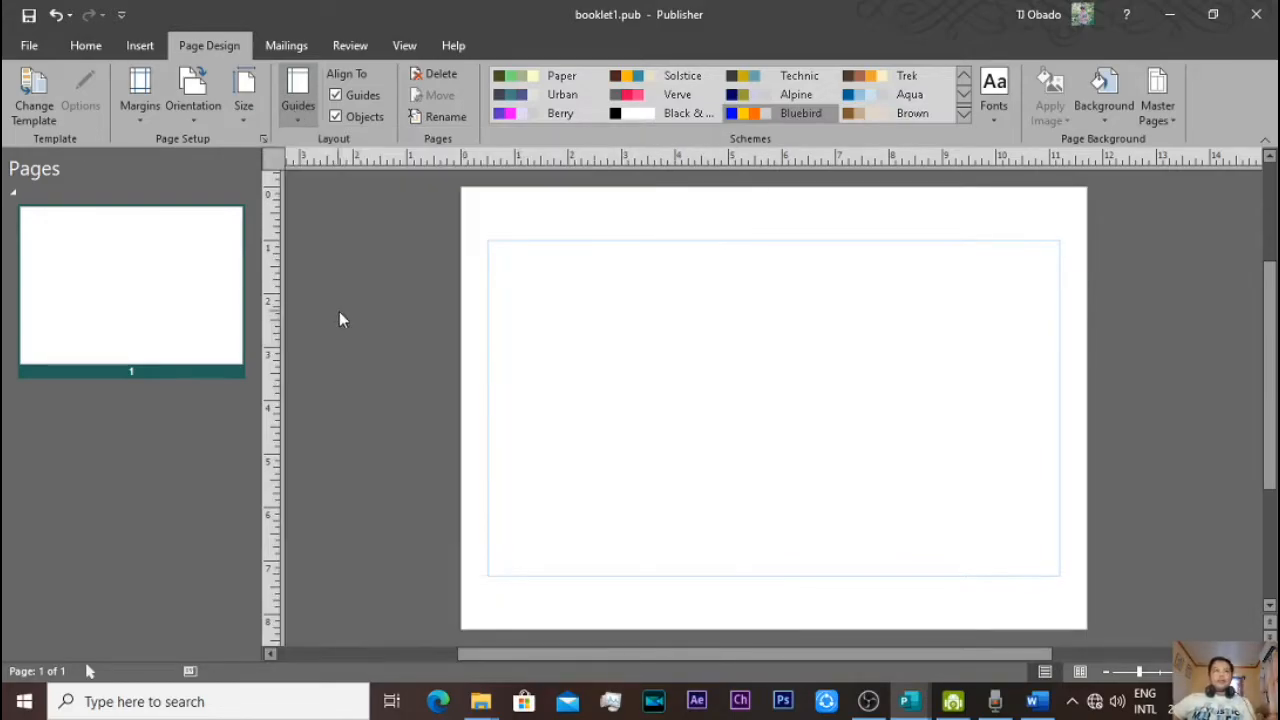
drag(766, 260, 794, 237)
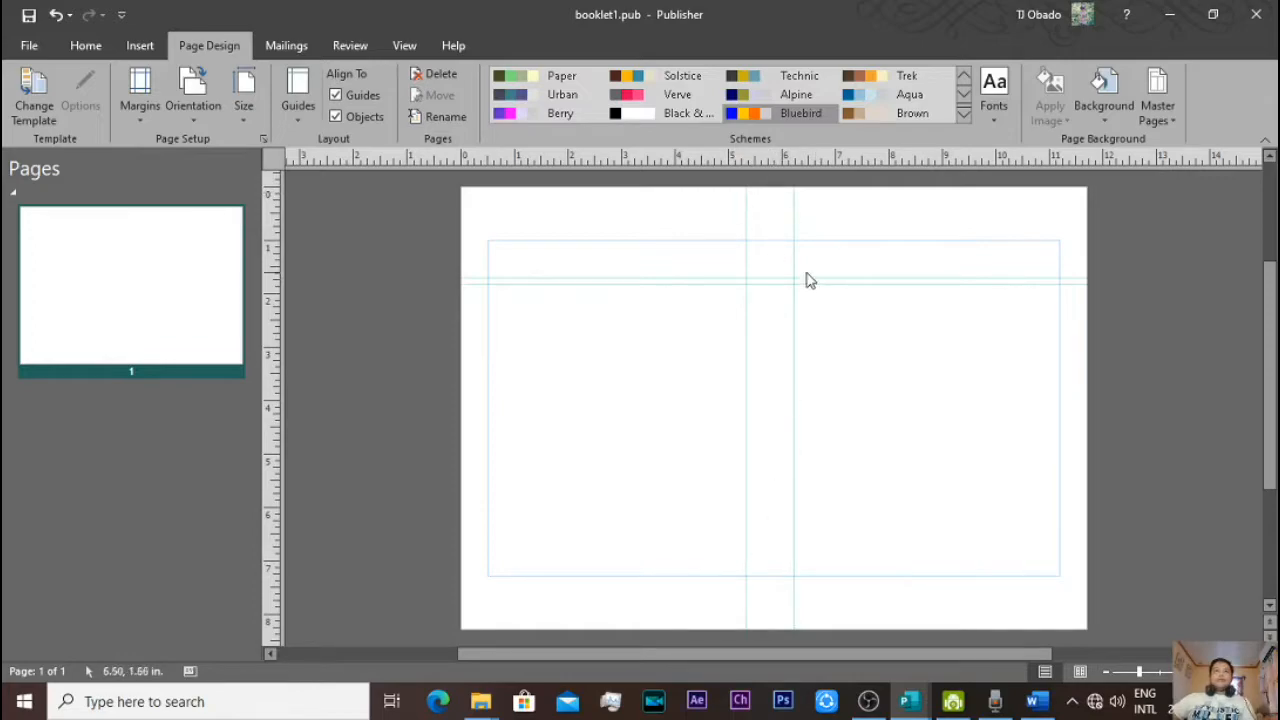
drag(794, 268, 798, 266)
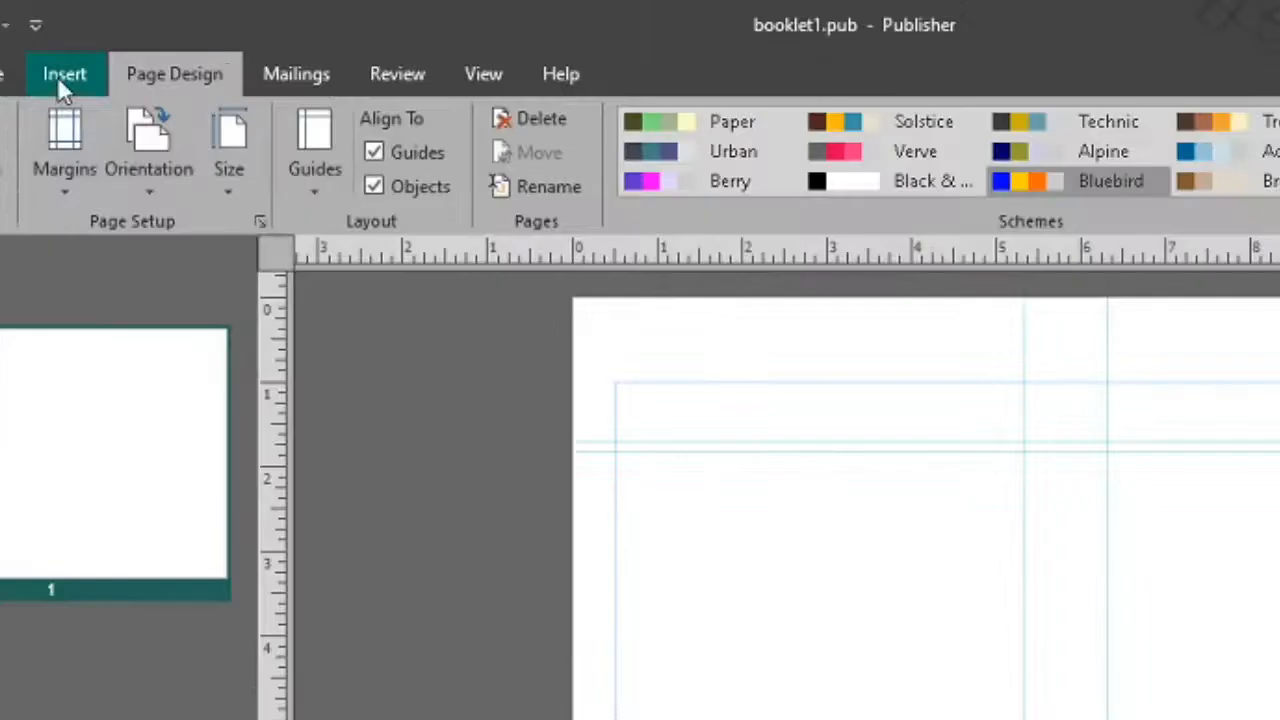
- Draw a text box about 4.84 x 6.46 inches over the page's left column, between the margin and the first centre guide
click(56, 75)
click(846, 188)
mouse_move(612, 368)
mouse_down()
mouse_move(998, 719)
mouse_move(1024, 719)
mouse_up()
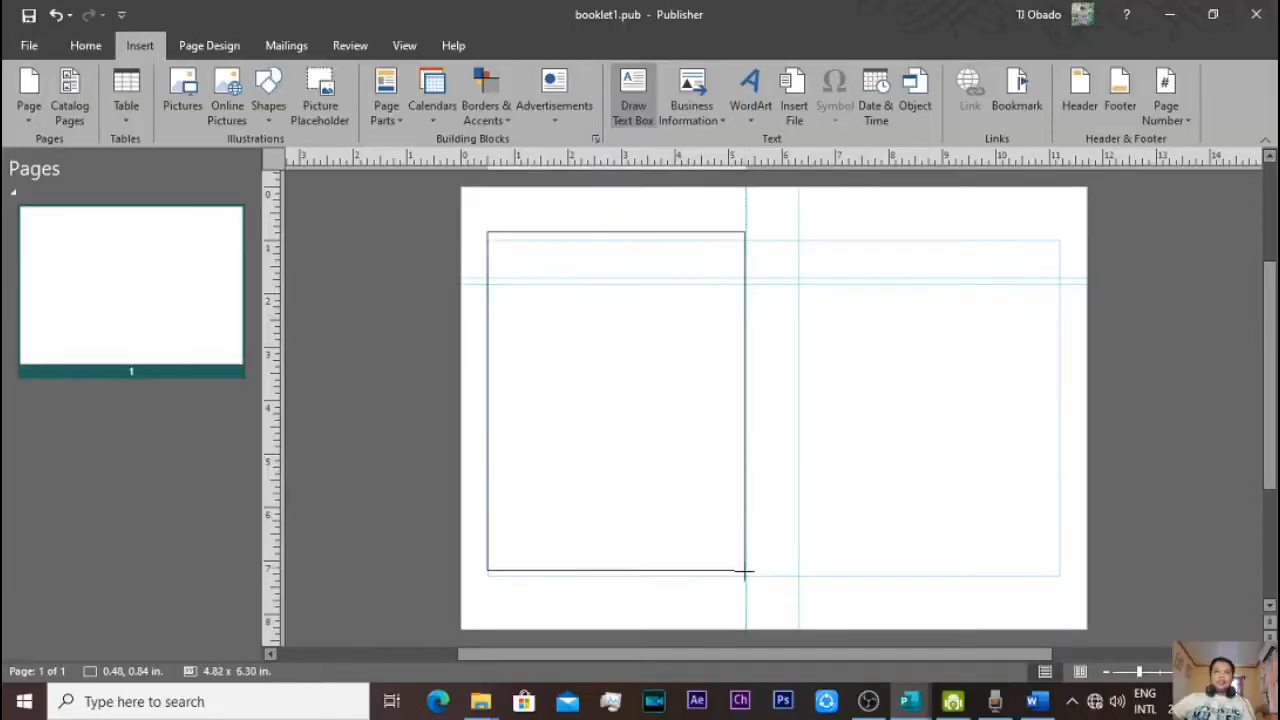
drag(745, 575, 750, 582)
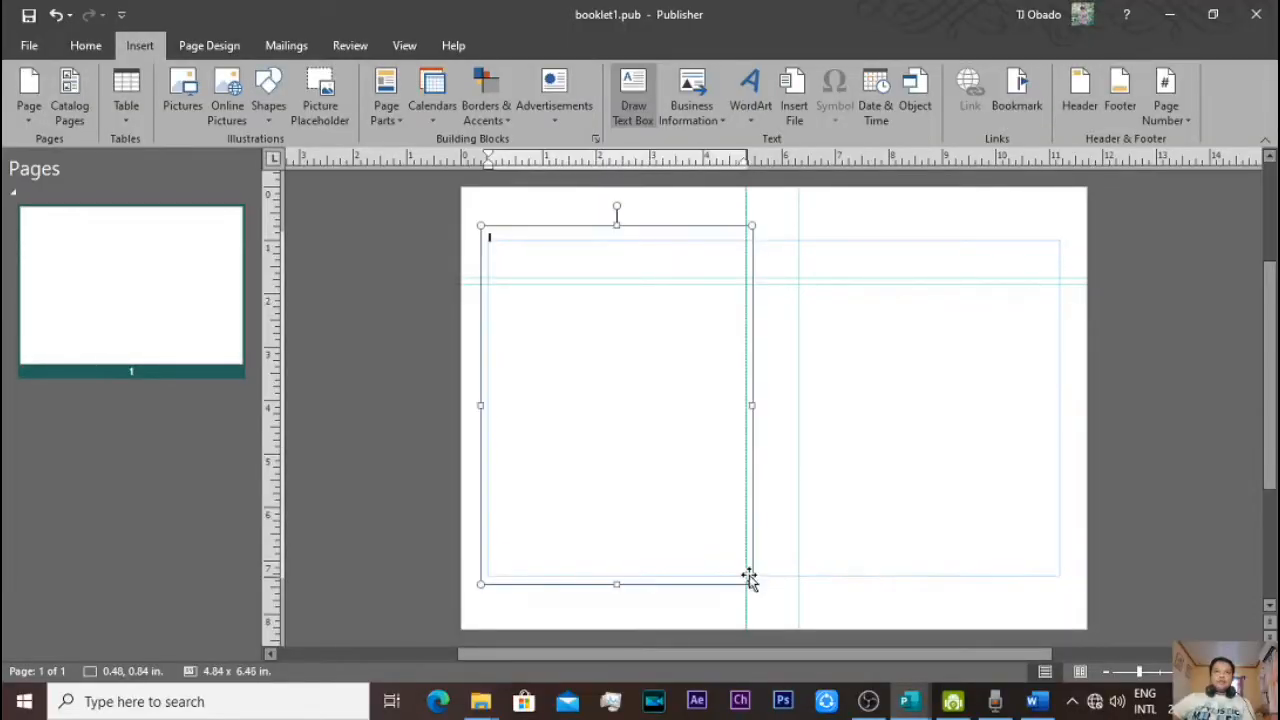
- Try the text box over the right column, undo the move, and lower the box's top edge to about 1 inch
drag(697, 233, 1012, 236)
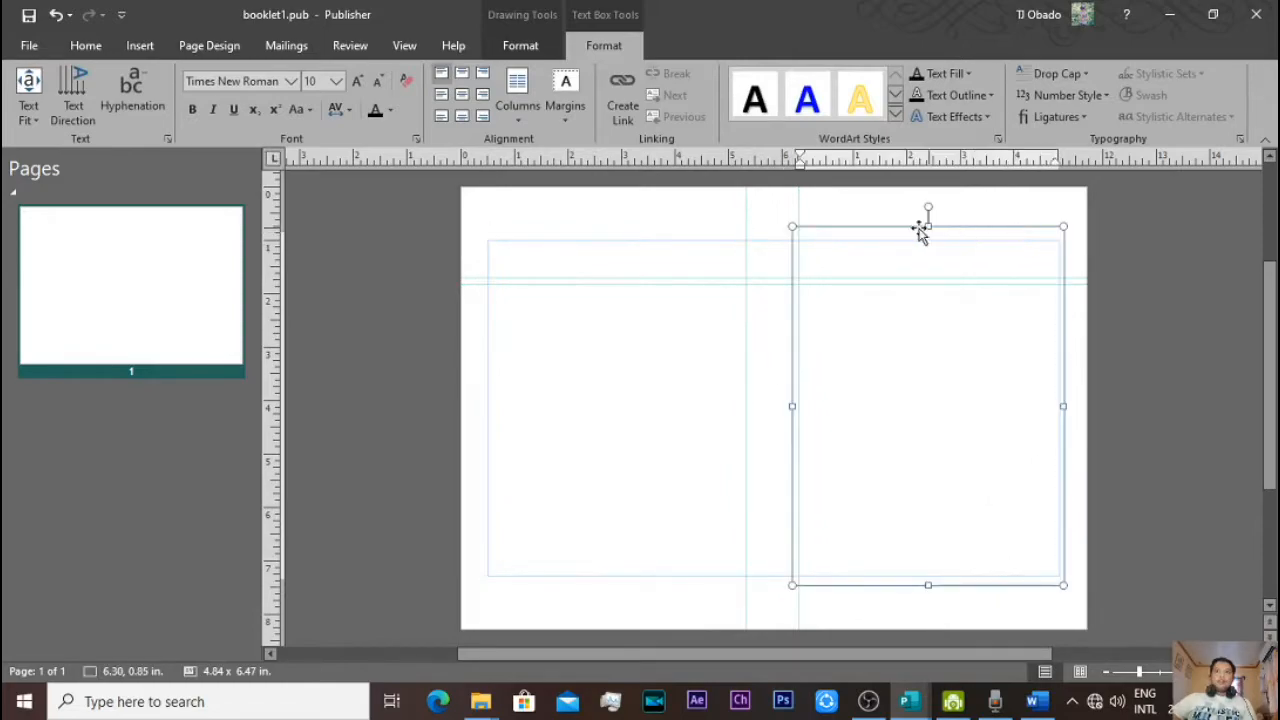
key(ctrl+z)
drag(617, 232, 928, 240)
click(660, 298)
click(957, 350)
click(664, 309)
click(915, 352)
click(668, 311)
click(899, 356)
click(654, 310)
click(926, 360)
click(649, 303)
click(934, 359)
click(688, 317)
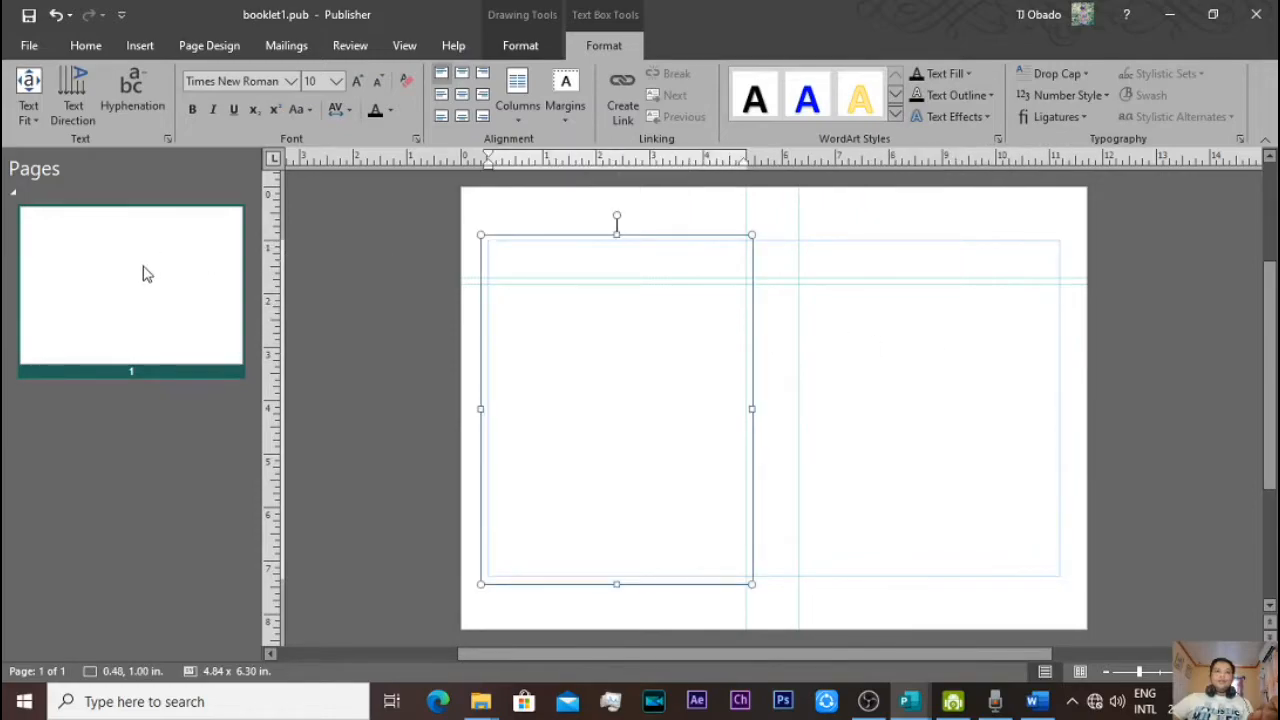
click(376, 262)
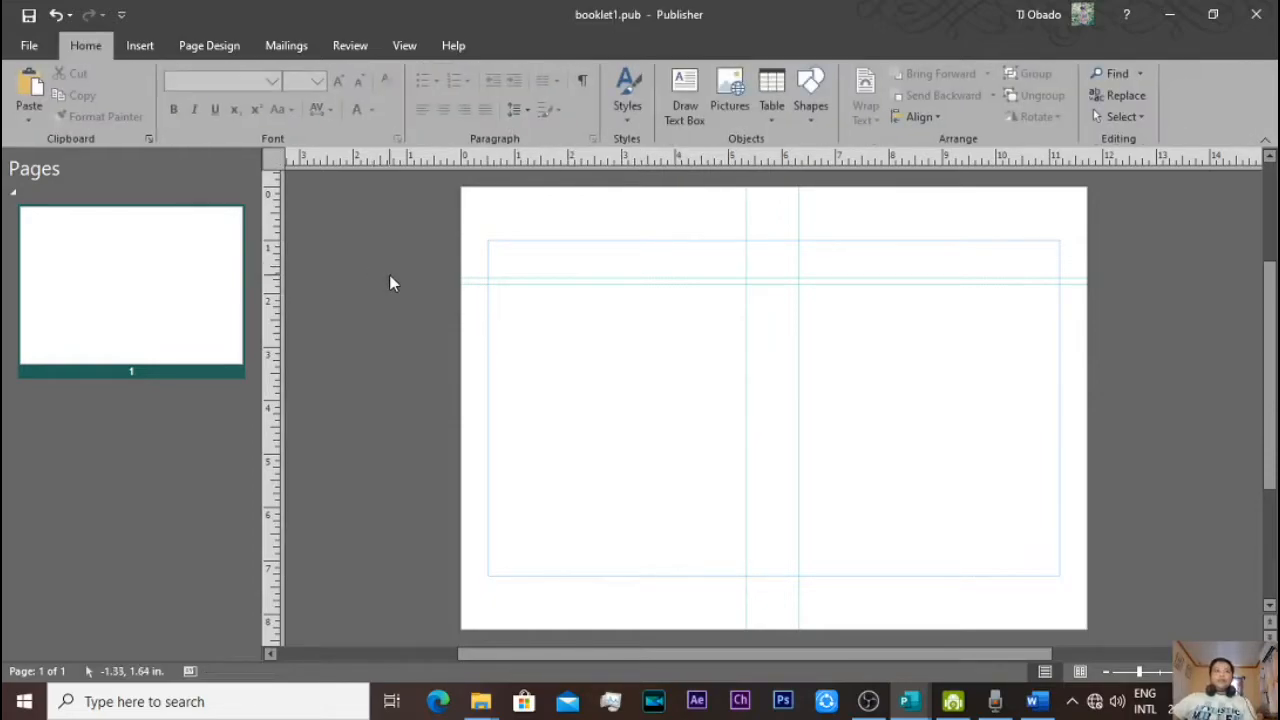
- Check the length of the WEEK 1 document in Word, and in Publisher duplicate the blank page until there are five pages
key(alt+Tab)
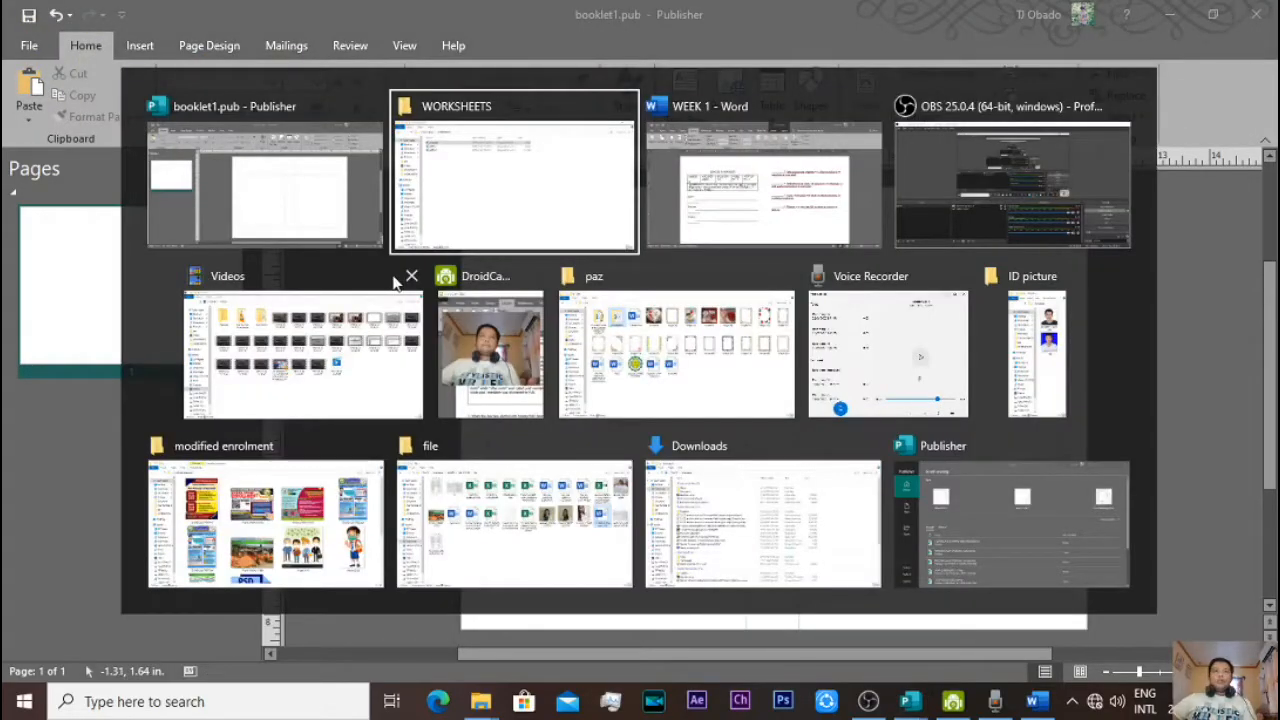
key(alt+Tab)
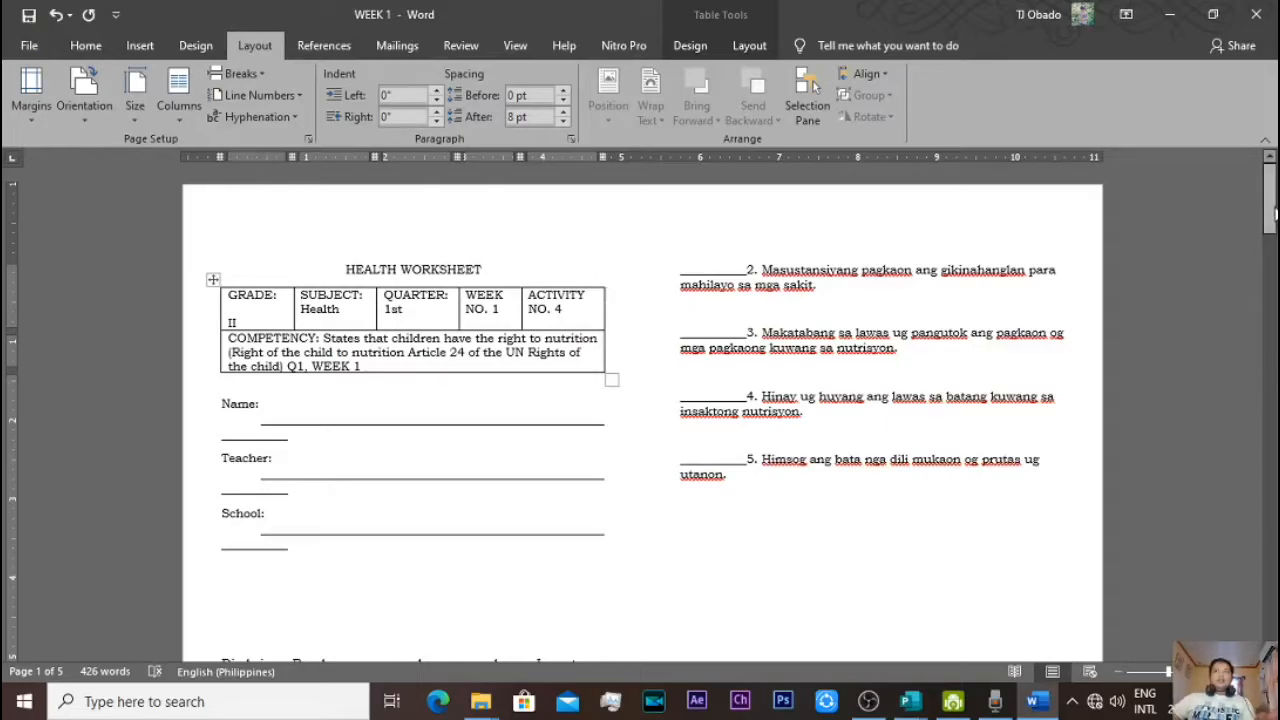
drag(1273, 212, 1270, 590)
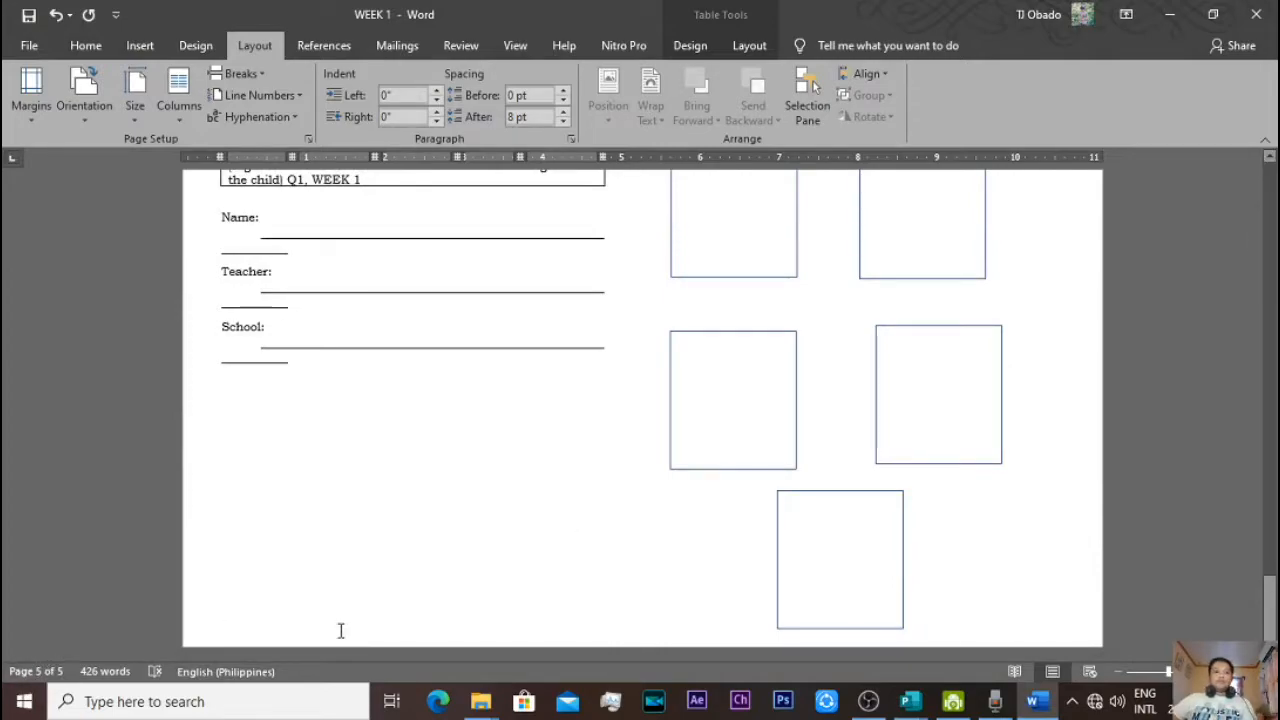
key(alt+Tab)
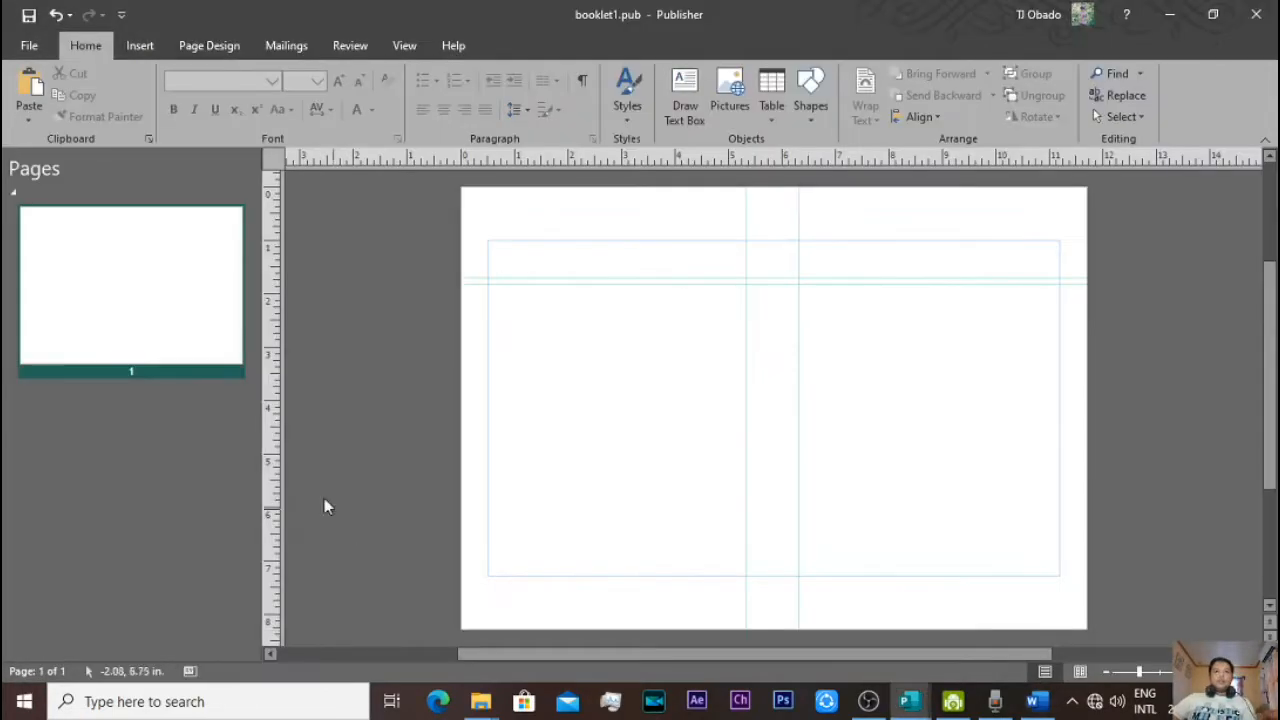
right_click(138, 288)
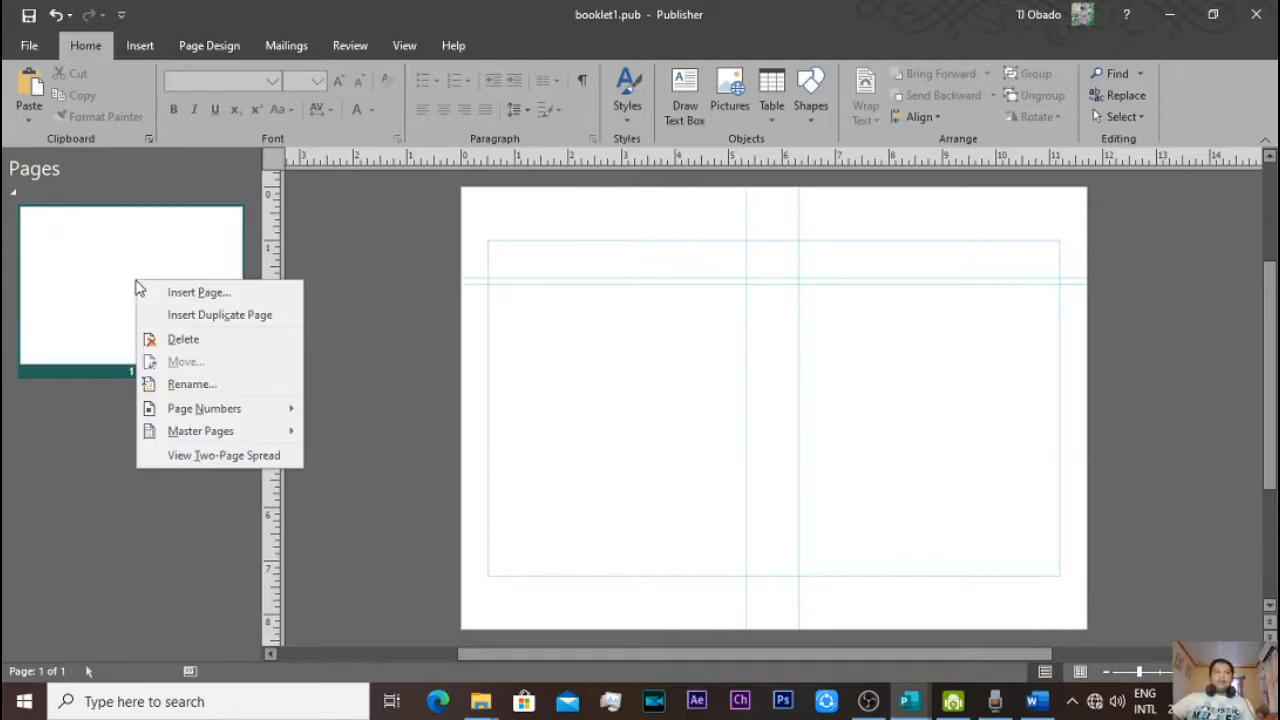
click(178, 316)
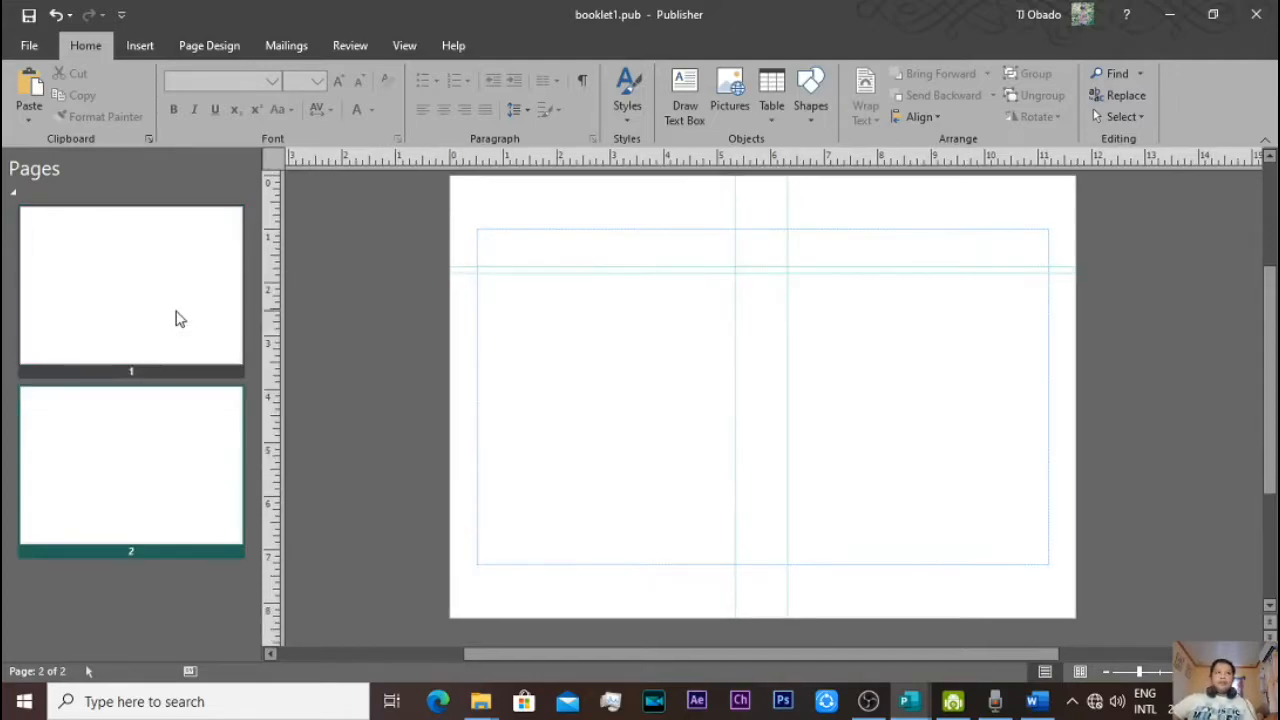
right_click(142, 436)
click(197, 468)
right_click(152, 512)
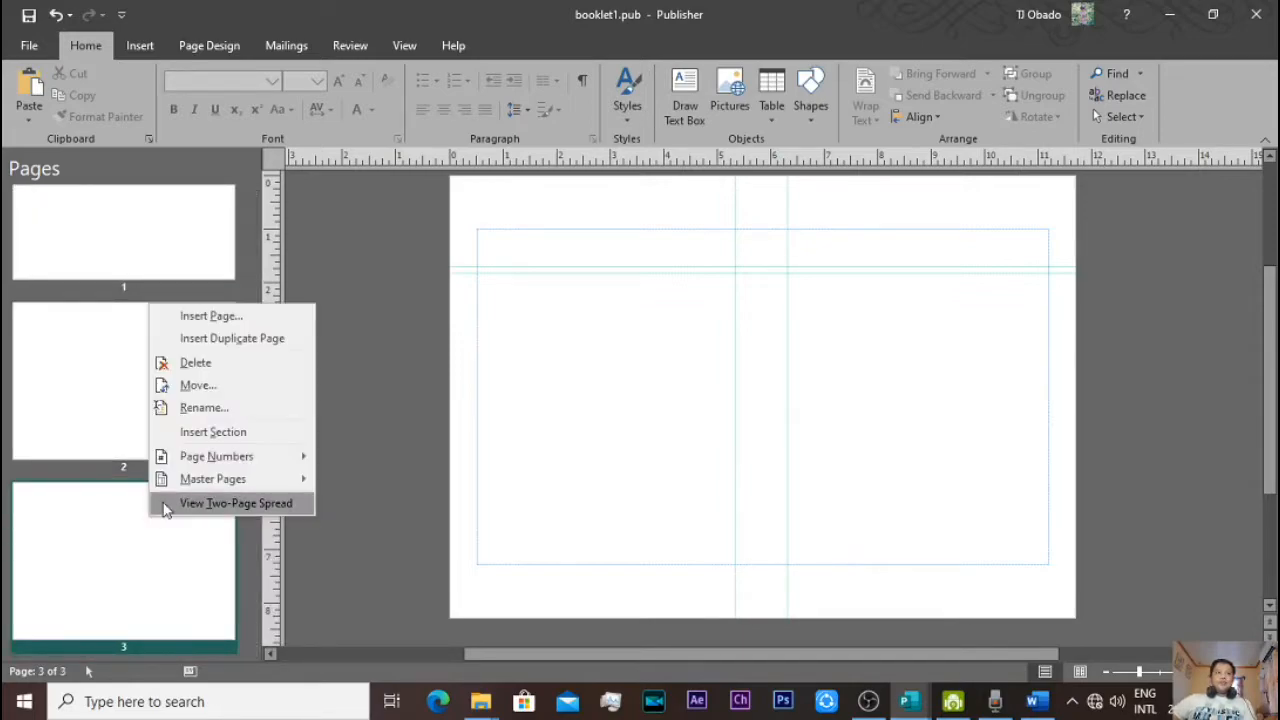
click(216, 342)
right_click(151, 522)
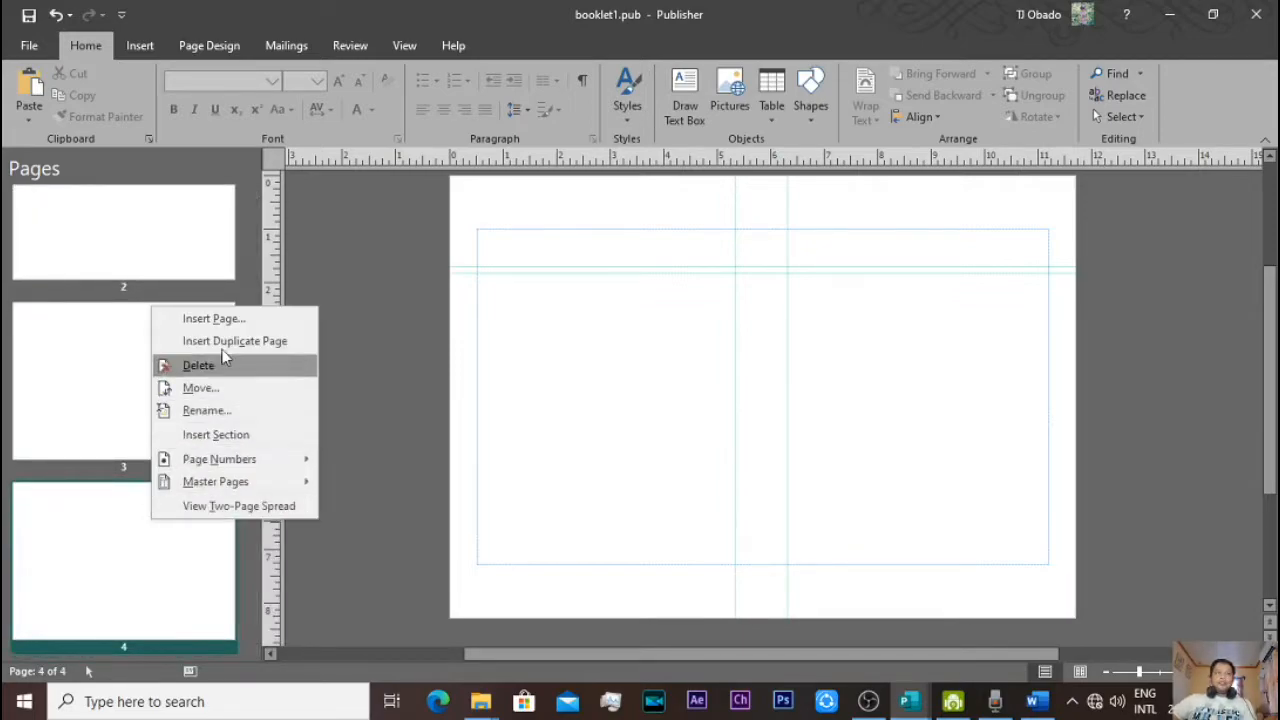
click(219, 342)
- Look through the duplicated pages of the publication and return to page 1
scroll(137, 466, up, 5)
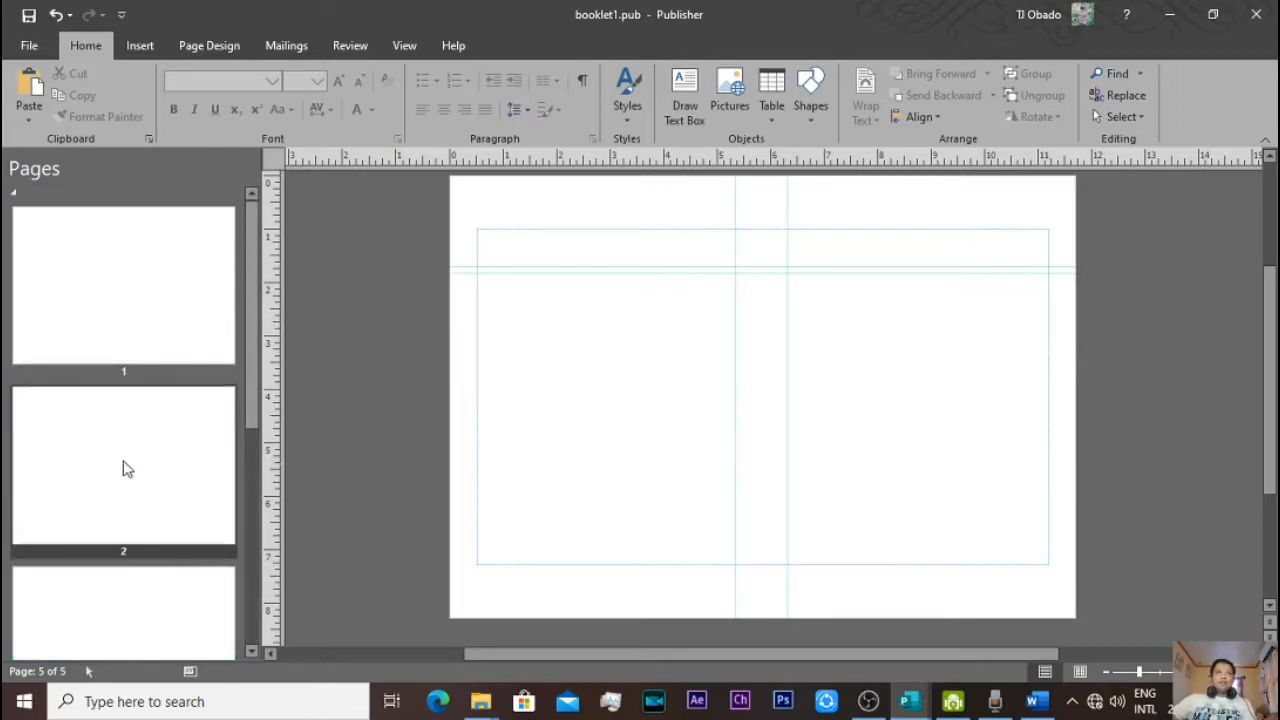
click(154, 497)
scroll(134, 494, down, 2)
click(135, 490)
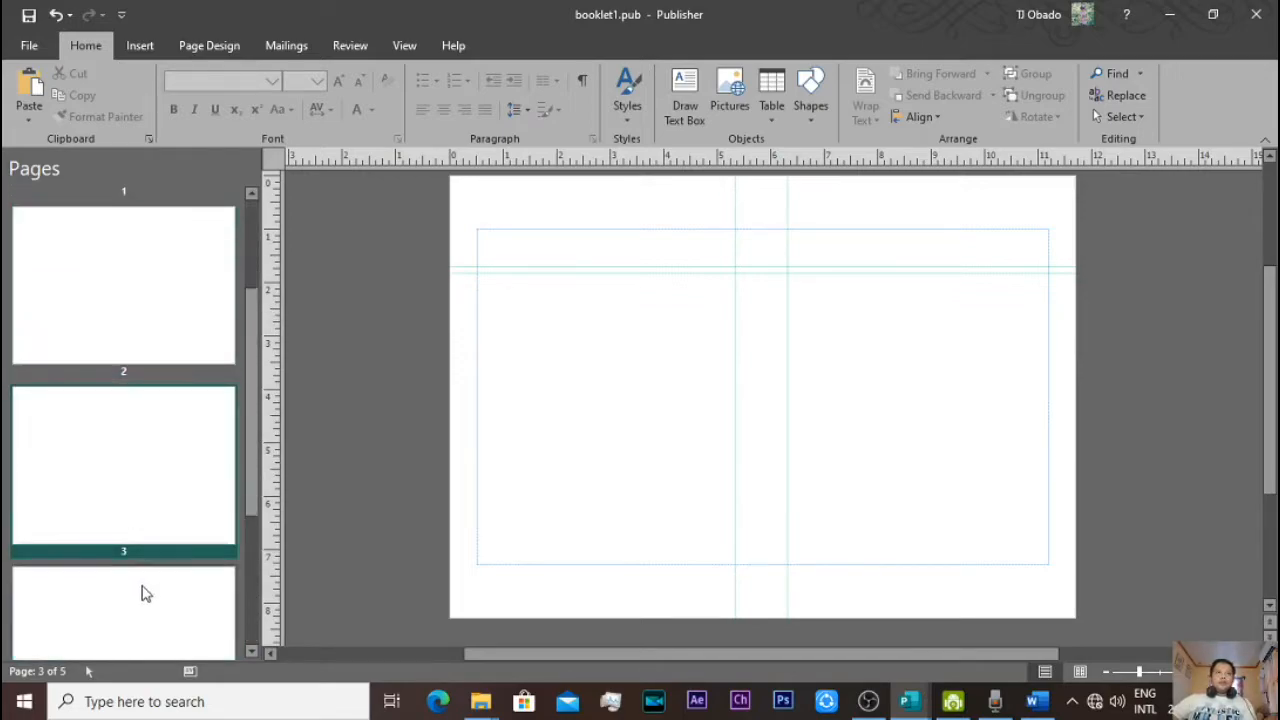
scroll(136, 518, down, 2)
click(136, 518)
scroll(136, 518, down, 1)
click(116, 526)
drag(247, 548, 220, 274)
click(140, 297)
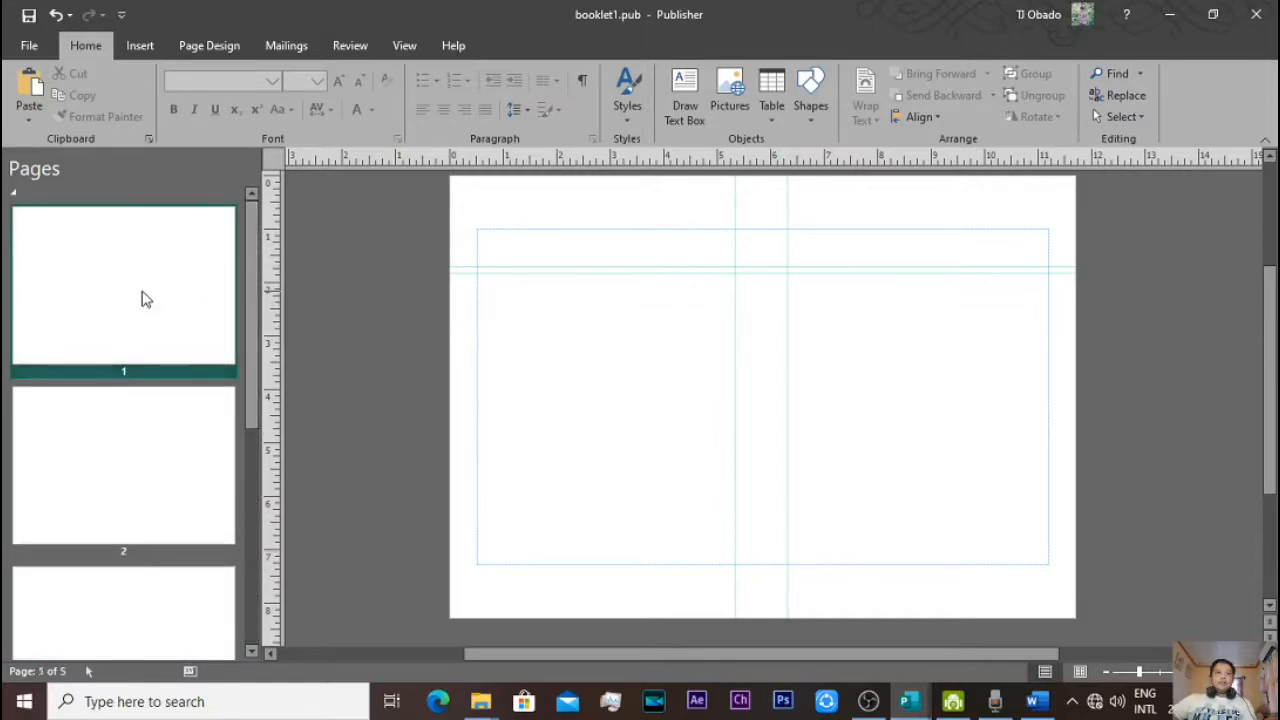
- Switch to Word and review the content of the WEEK 1 worksheets from the first page to the last
key(alt+Tab)
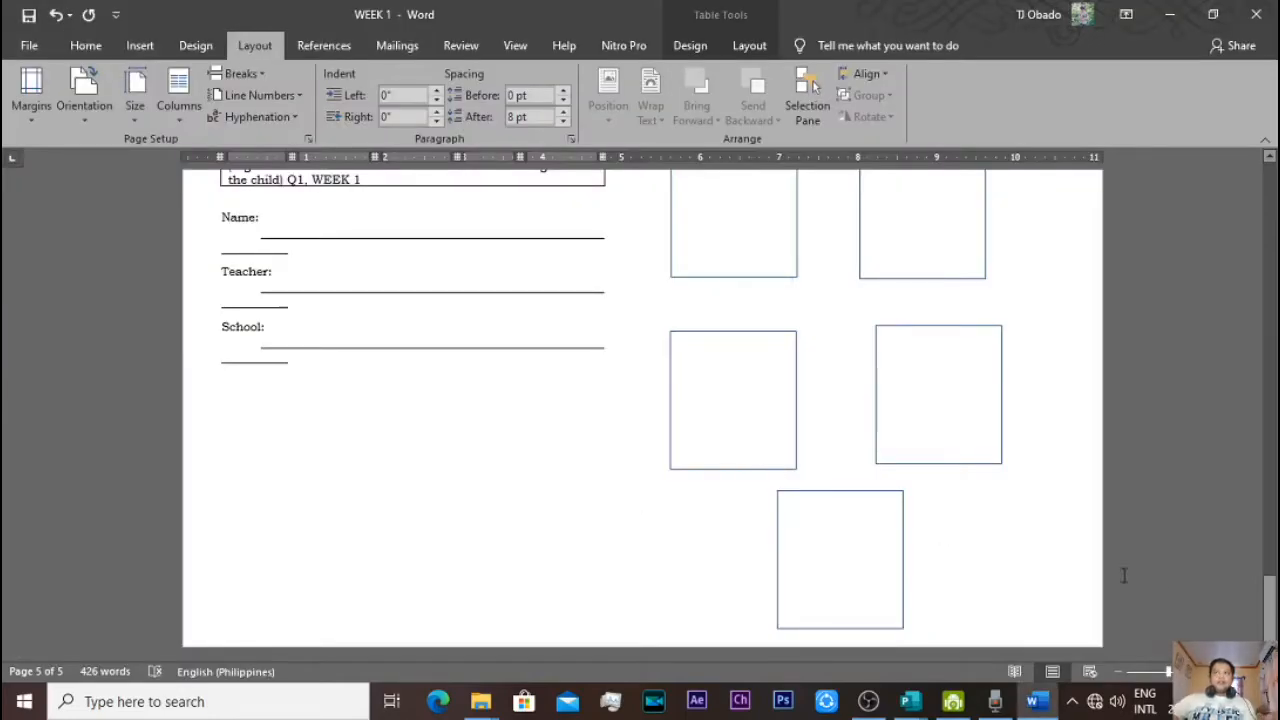
drag(1268, 620, 1268, 205)
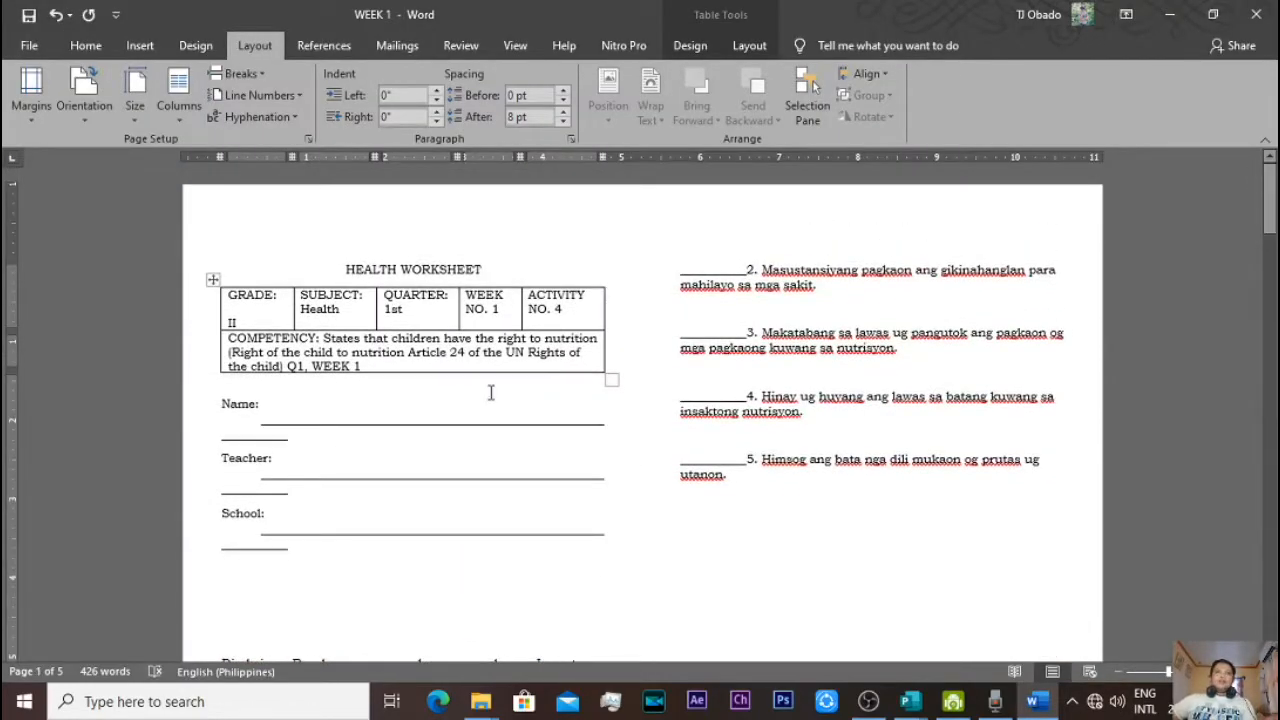
mouse_move(340, 262)
mouse_down()
mouse_move(514, 354)
mouse_move(578, 538)
mouse_move(732, 478)
mouse_up()
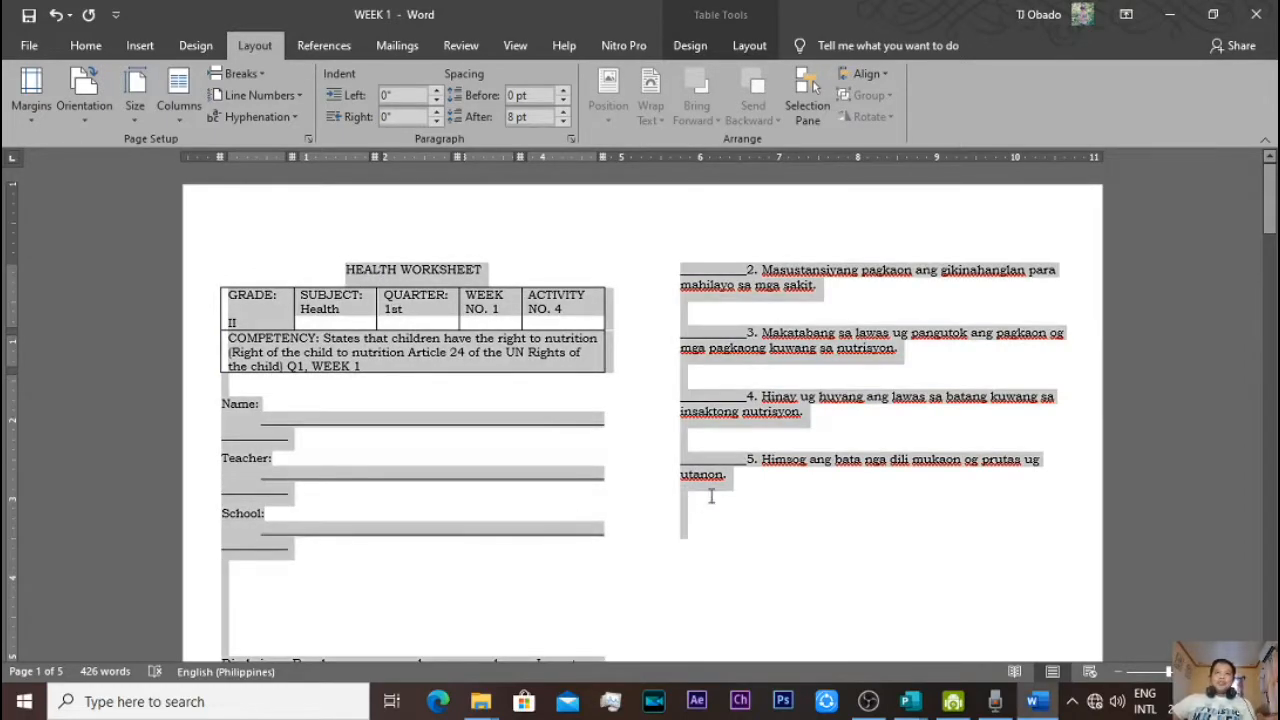
scroll(580, 497, down, 3)
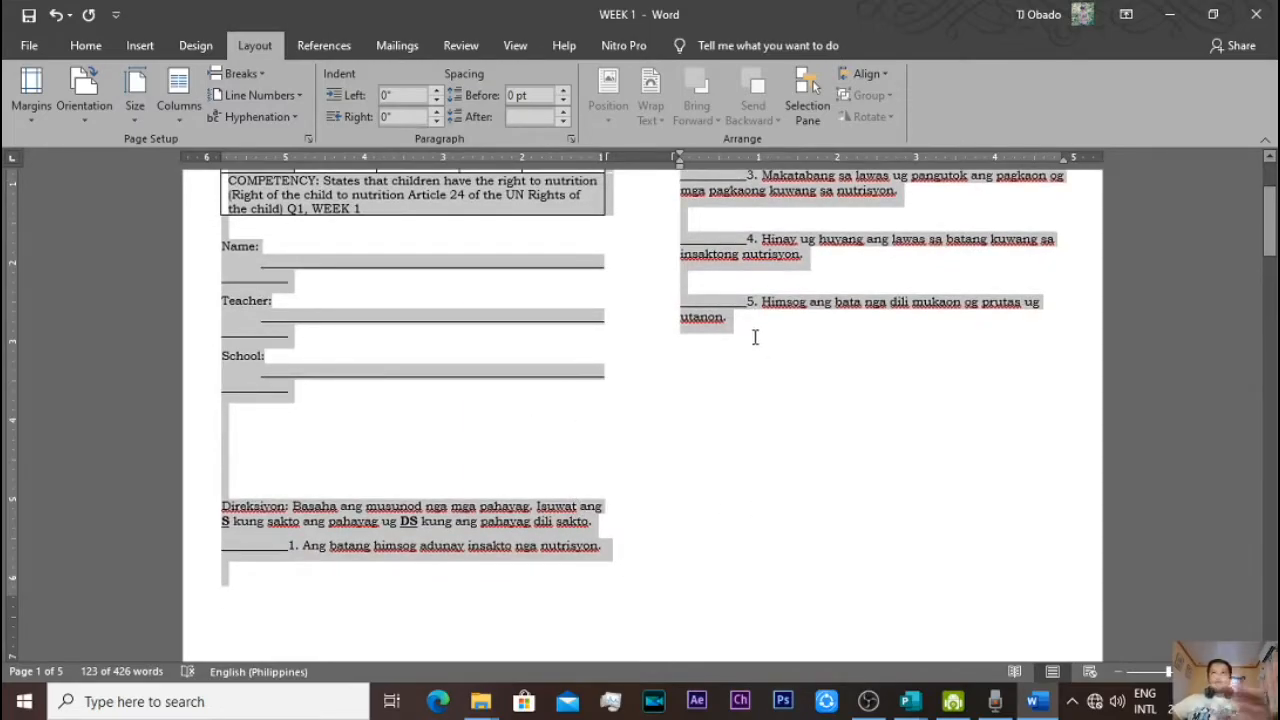
scroll(755, 337, down, 5)
mouse_move(357, 497)
mouse_down()
mouse_move(770, 640)
mouse_move(880, 591)
mouse_move(644, 660)
mouse_move(571, 623)
mouse_move(571, 662)
mouse_move(858, 670)
mouse_up()
drag(899, 594, 786, 591)
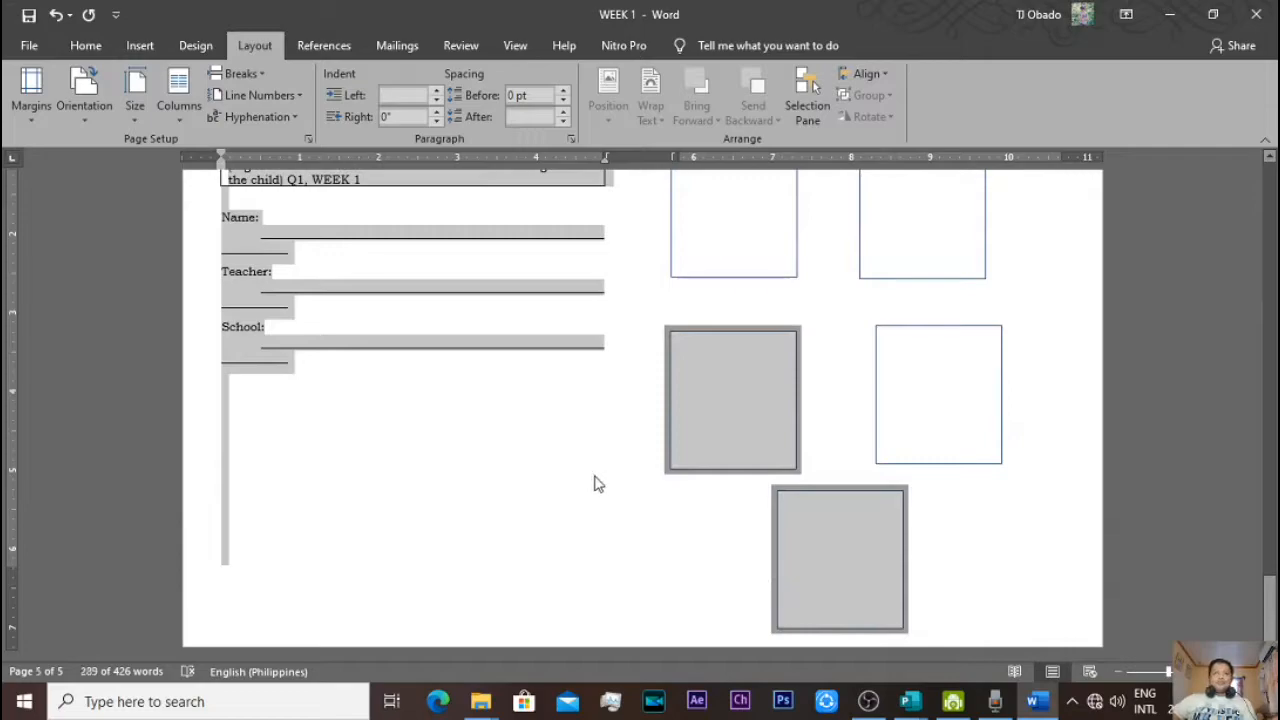
click(582, 516)
key(alt+Tab)
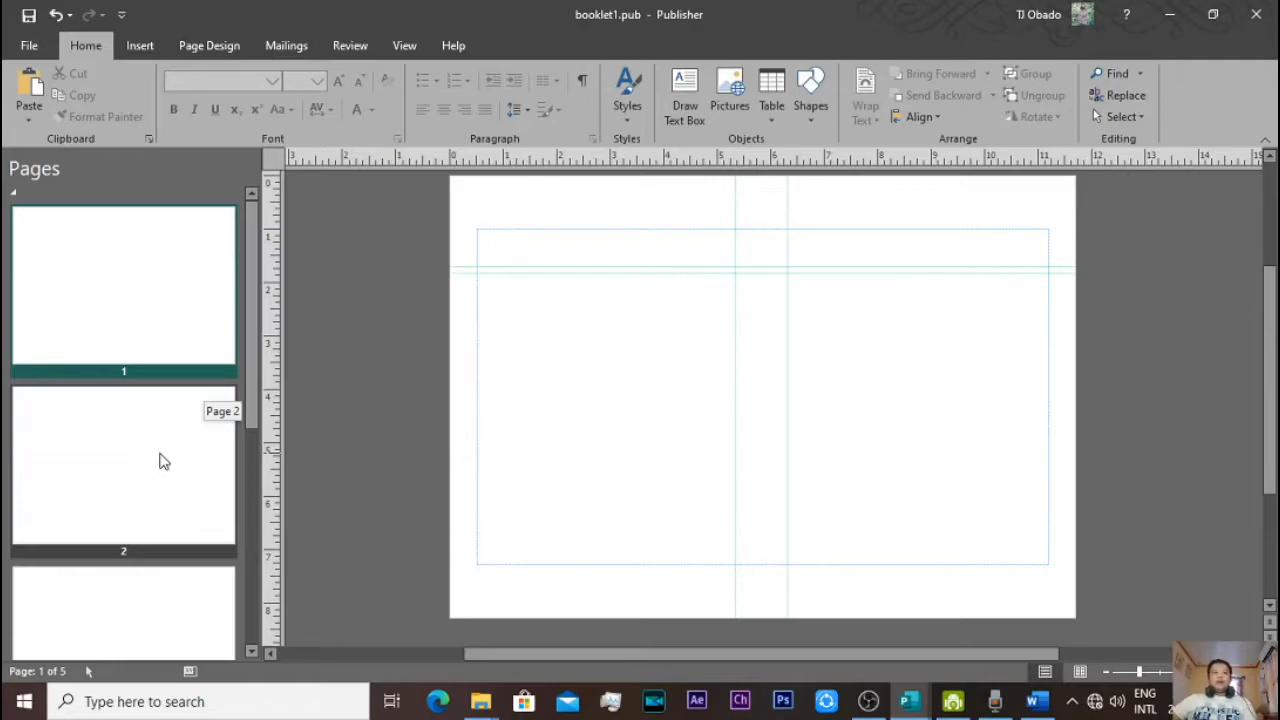
key(alt+Tab)
scroll(539, 430, up, 3)
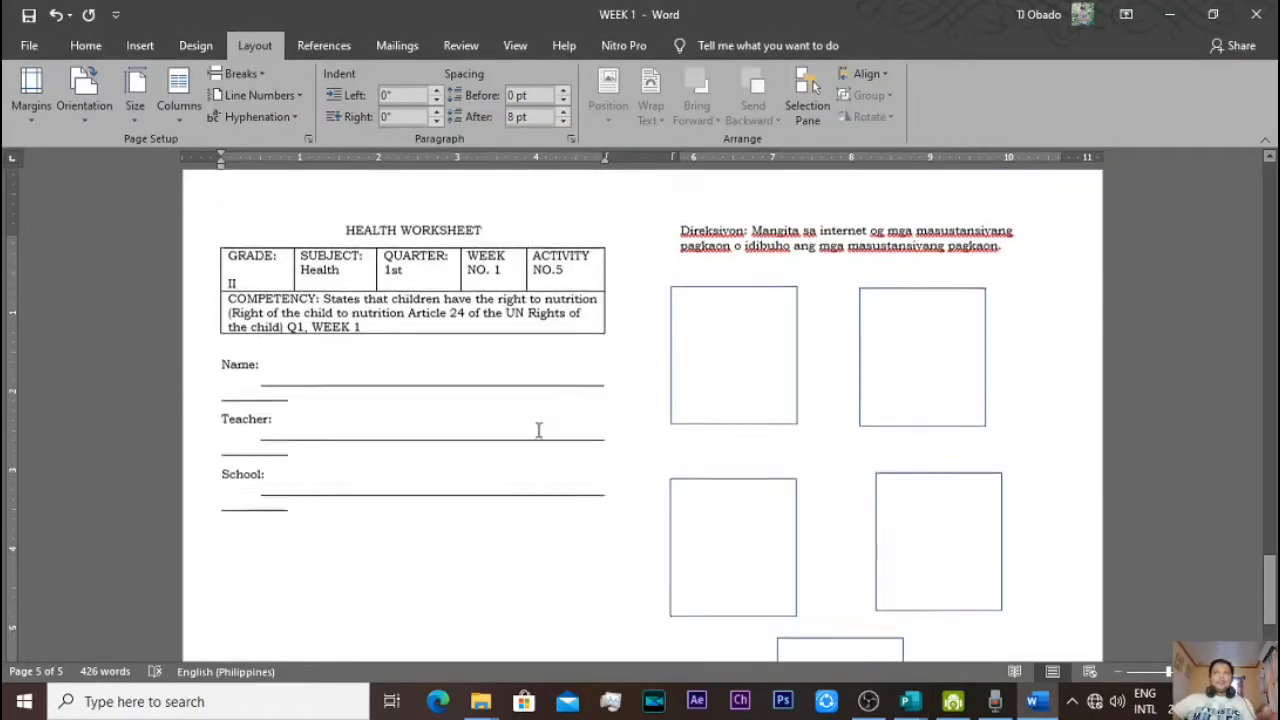
drag(1268, 590, 1250, 137)
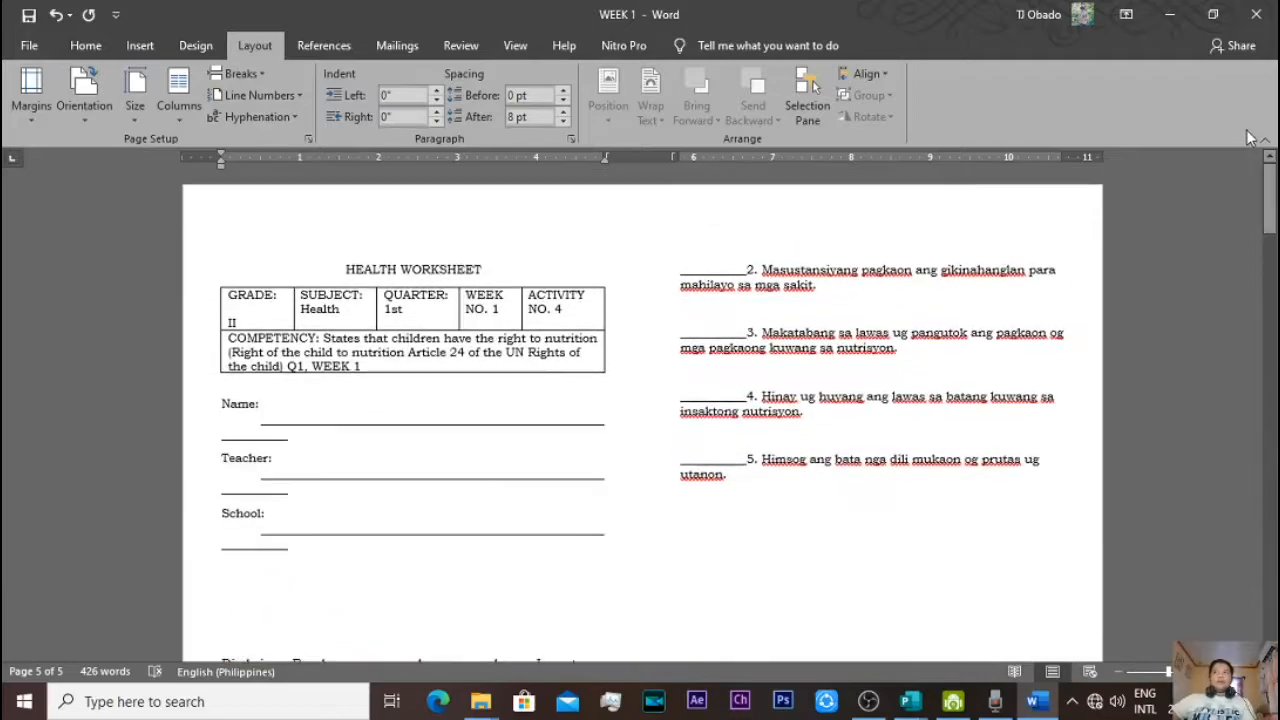
- Copy the left column of the first Word page, from the HEALTH WORKSHEET heading through item 1
mouse_move(344, 265)
mouse_down()
mouse_move(416, 312)
mouse_move(549, 486)
mouse_move(578, 660)
mouse_move(520, 584)
mouse_move(590, 520)
mouse_move(484, 533)
mouse_up()
scroll(484, 520, up, 3)
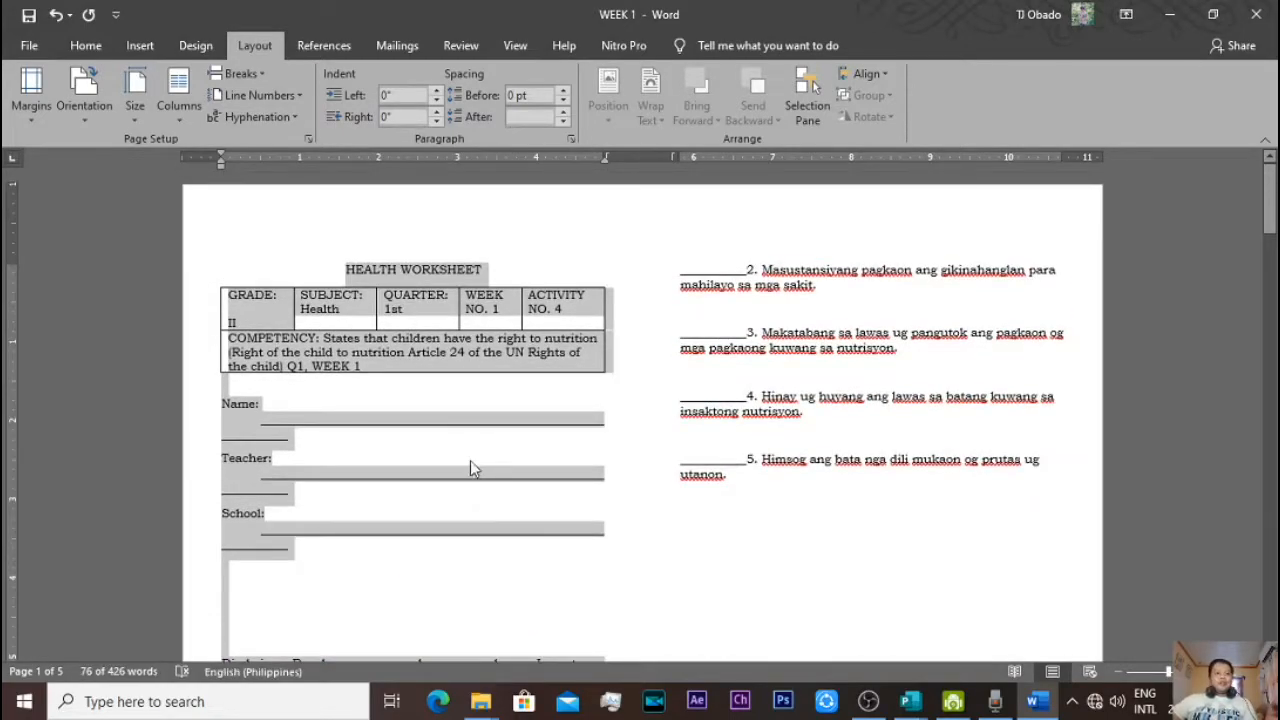
right_click(441, 353)
click(484, 389)
- Switch to Publisher and paste the copied column into page 1's left text box with its source formatting
key(alt+Tab)
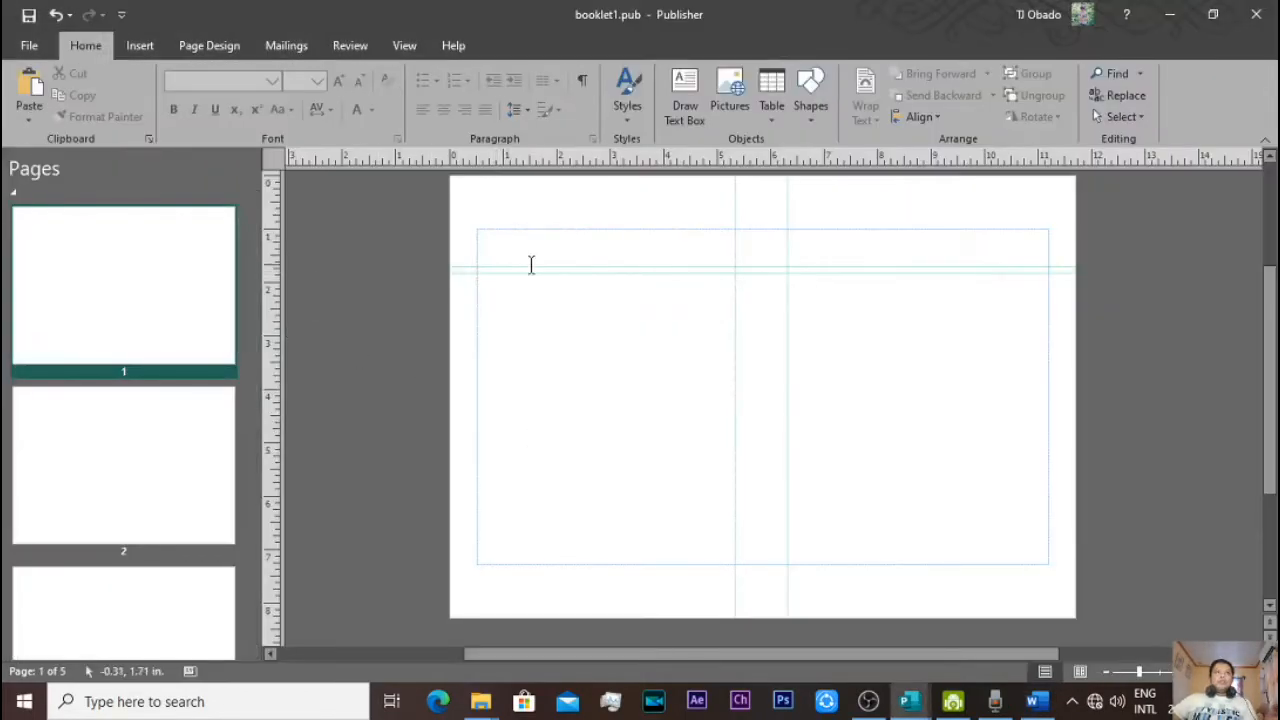
click(548, 263)
click(29, 110)
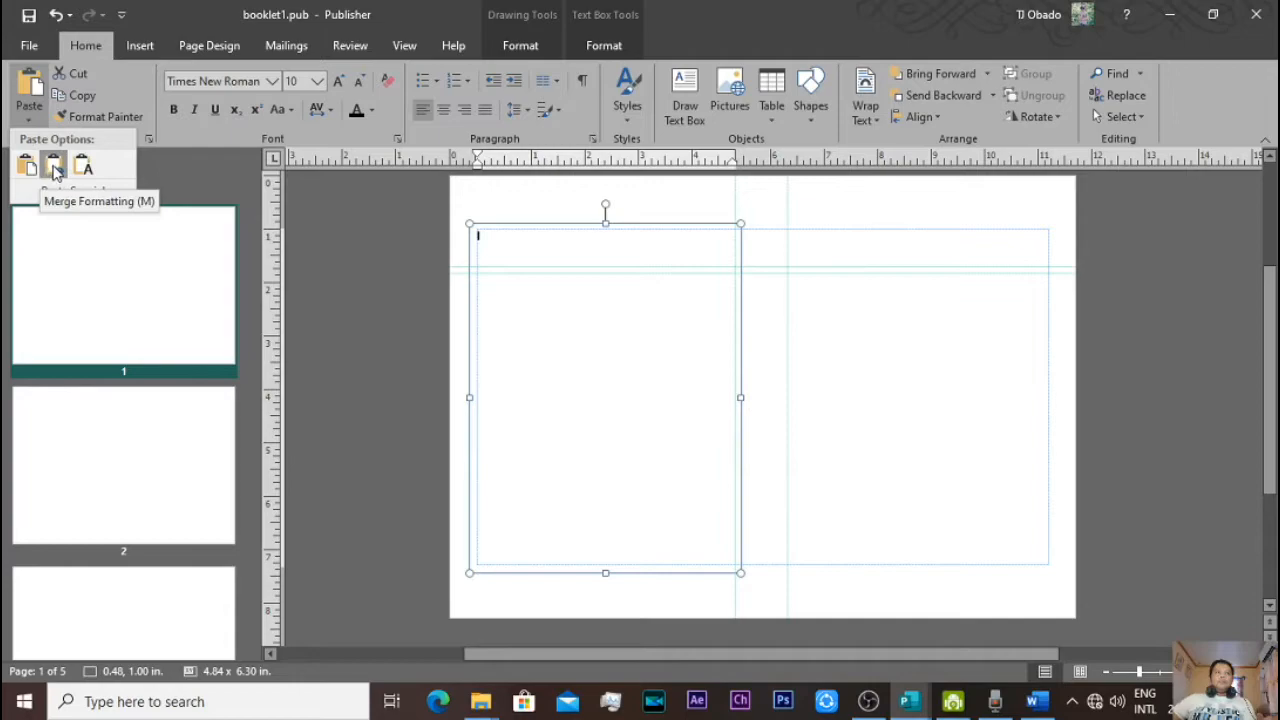
click(28, 167)
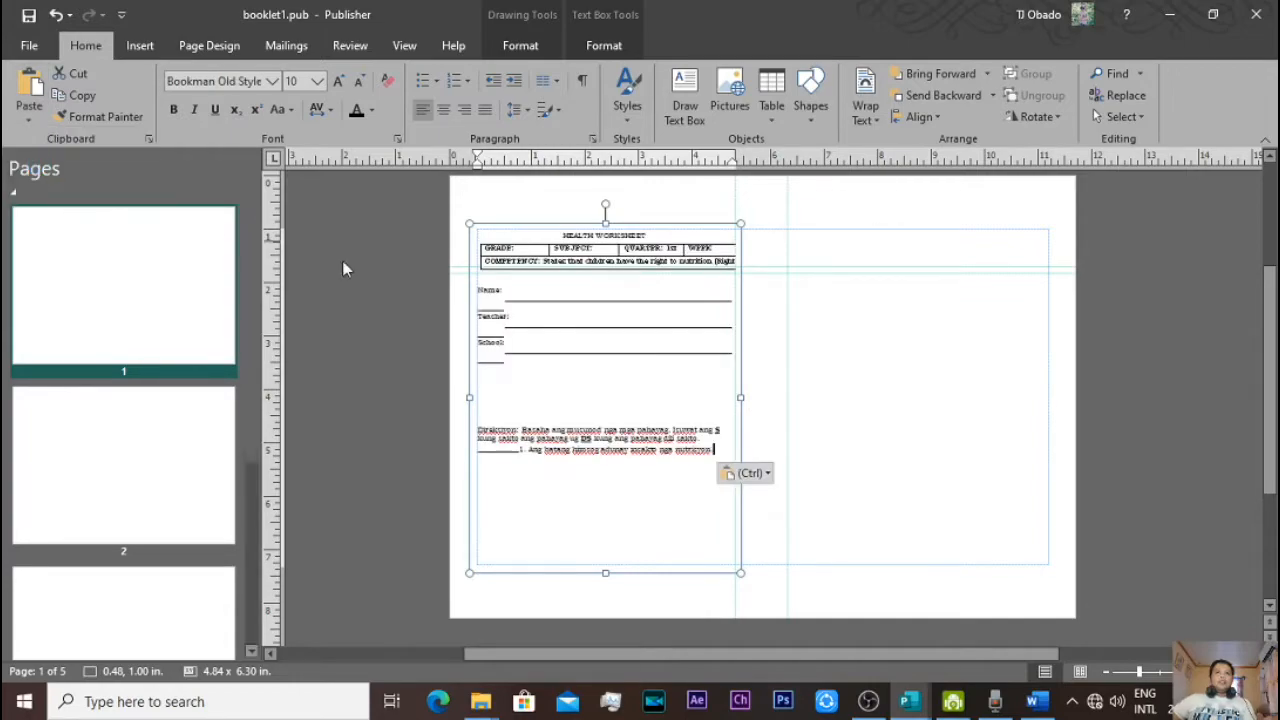
- Set the font size of all the text pasted in page 1's left text box to 12
drag(716, 440, 466, 212)
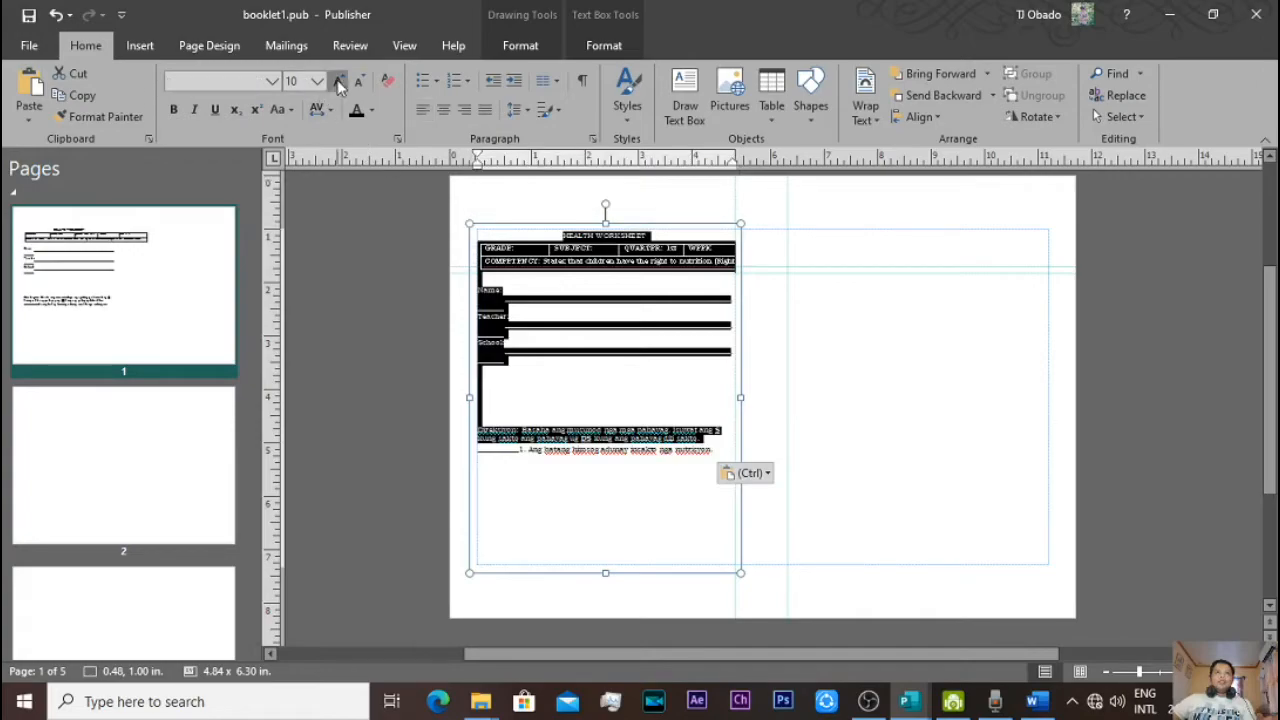
click(338, 79)
click(338, 79)
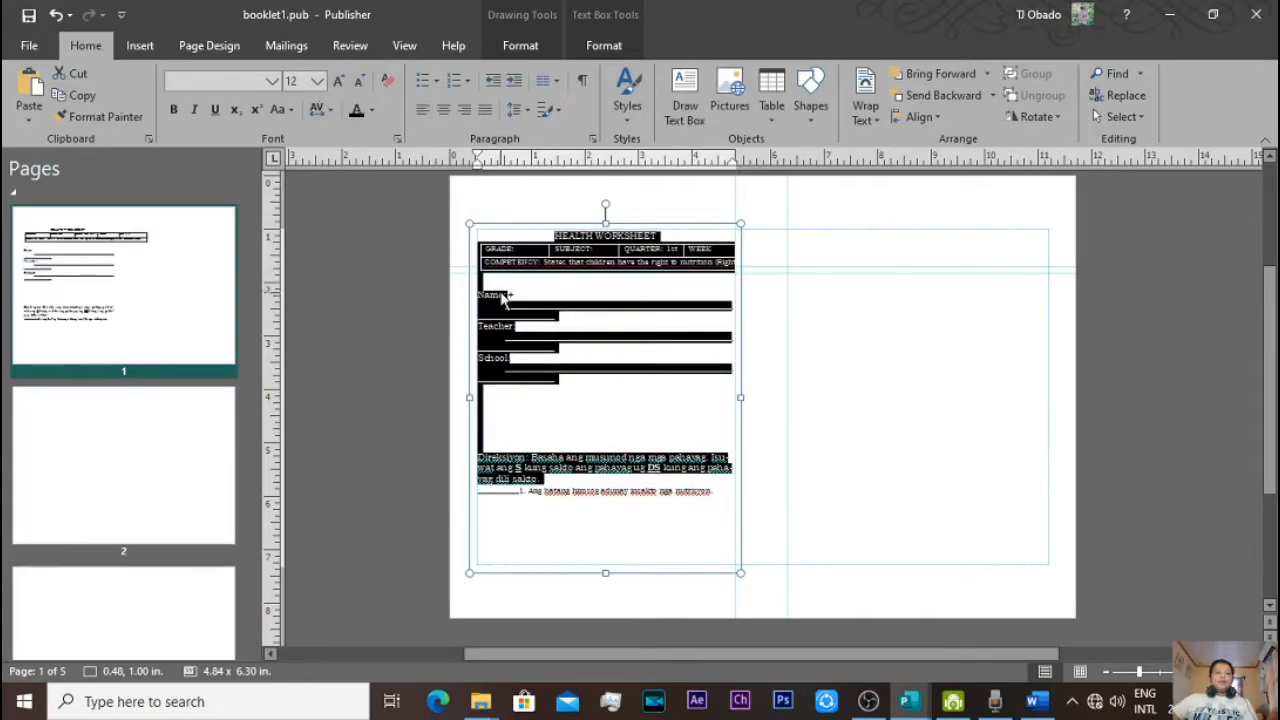
click(627, 409)
key(ctrl+a)
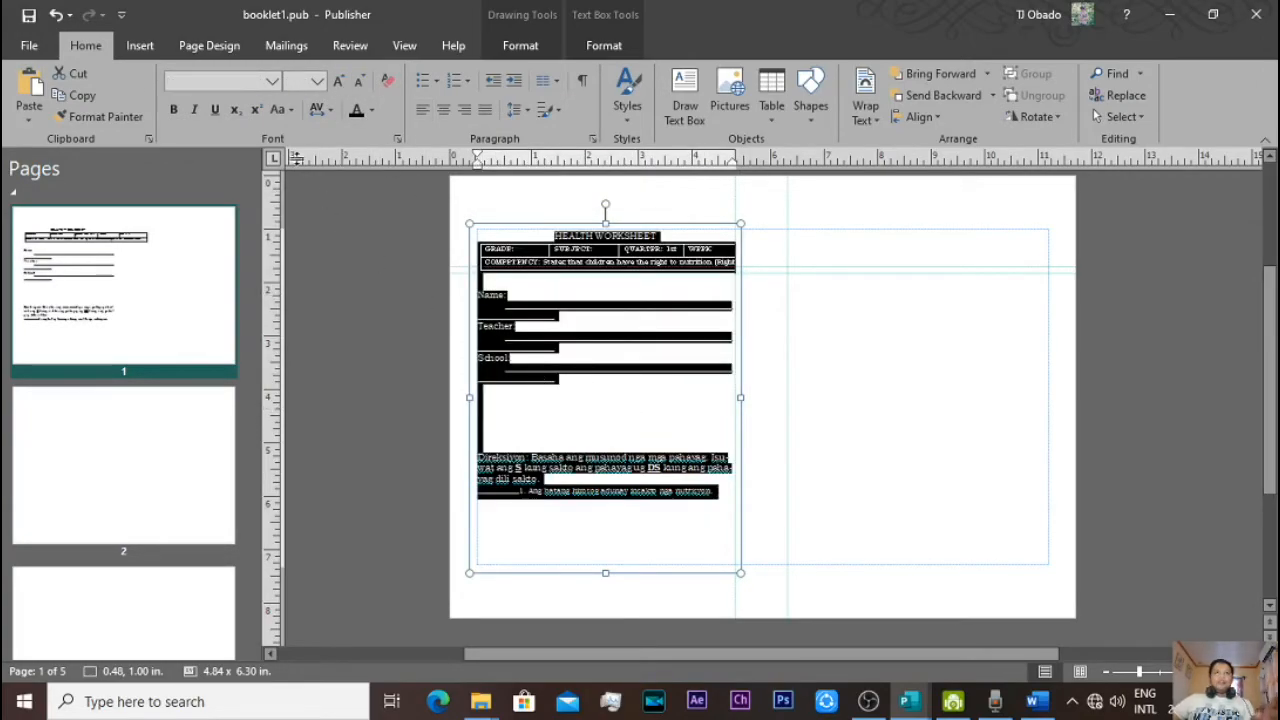
click(303, 88)
text(12)
key(Return)
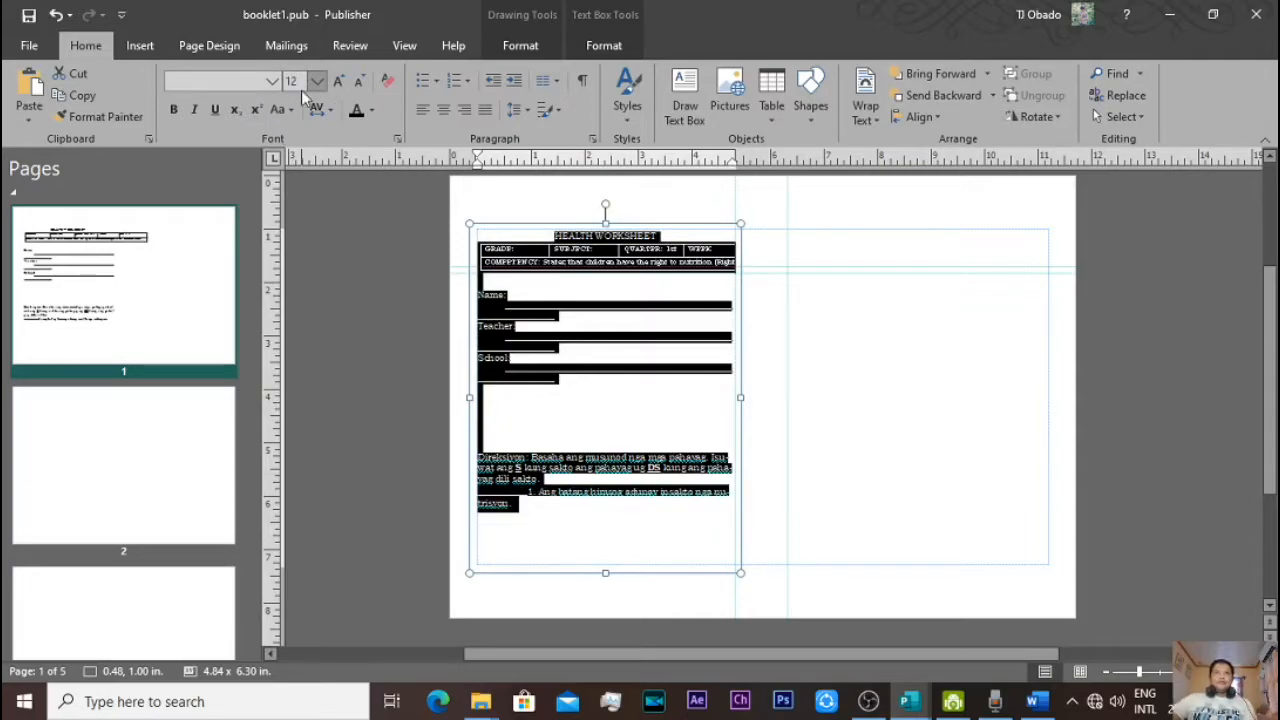
click(787, 355)
- Switch to Word and copy items 2 to 5 from the right column of the first page
key(alt+Tab)
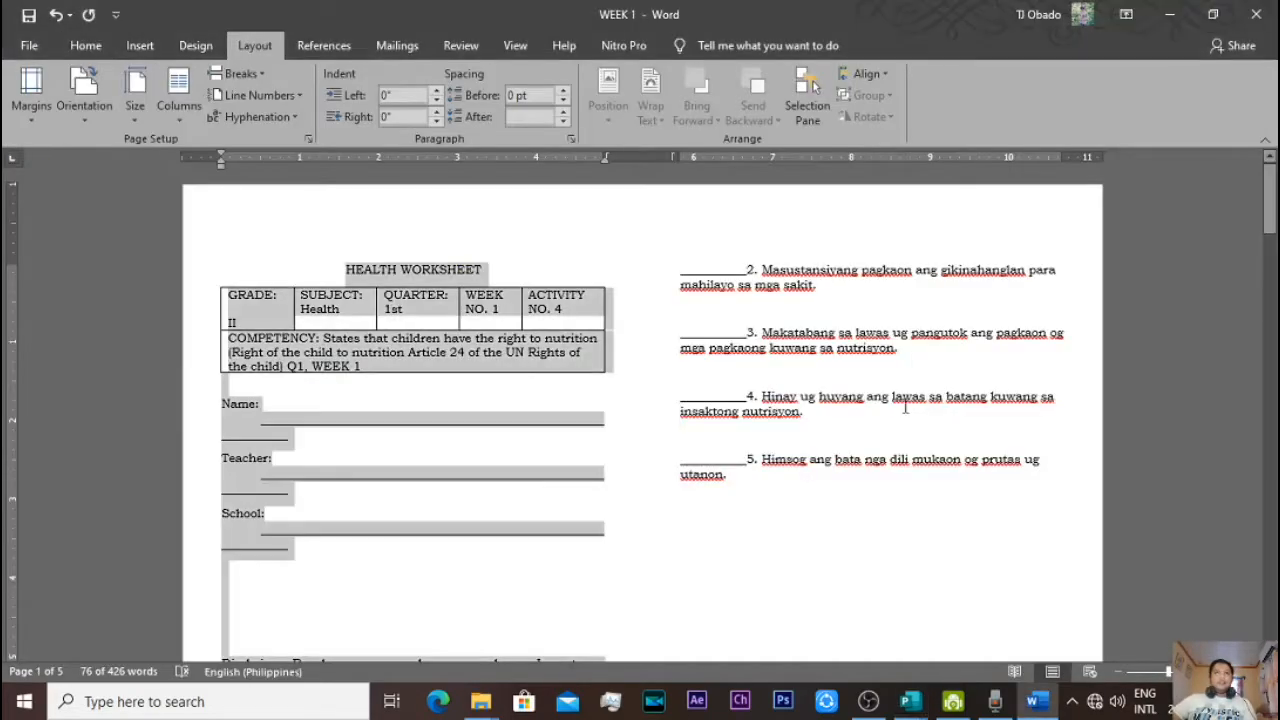
scroll(690, 283, down, 1)
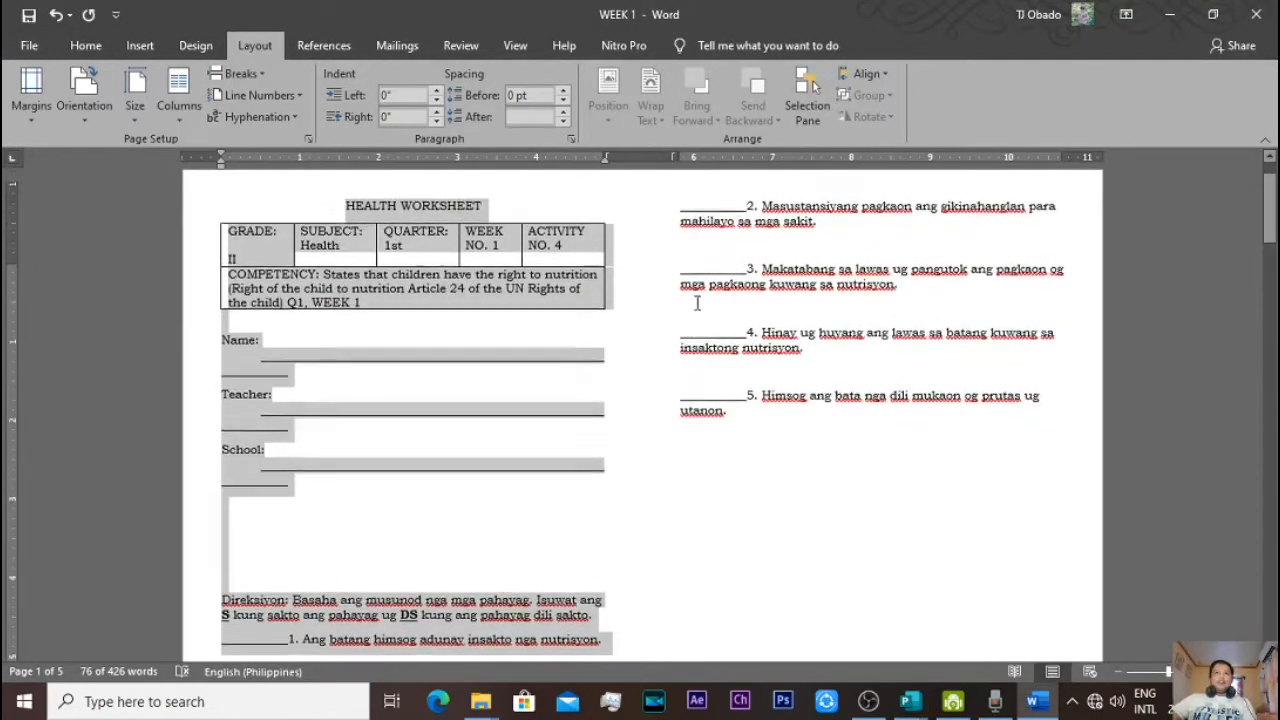
scroll(708, 380, down, 2)
scroll(708, 380, up, 3)
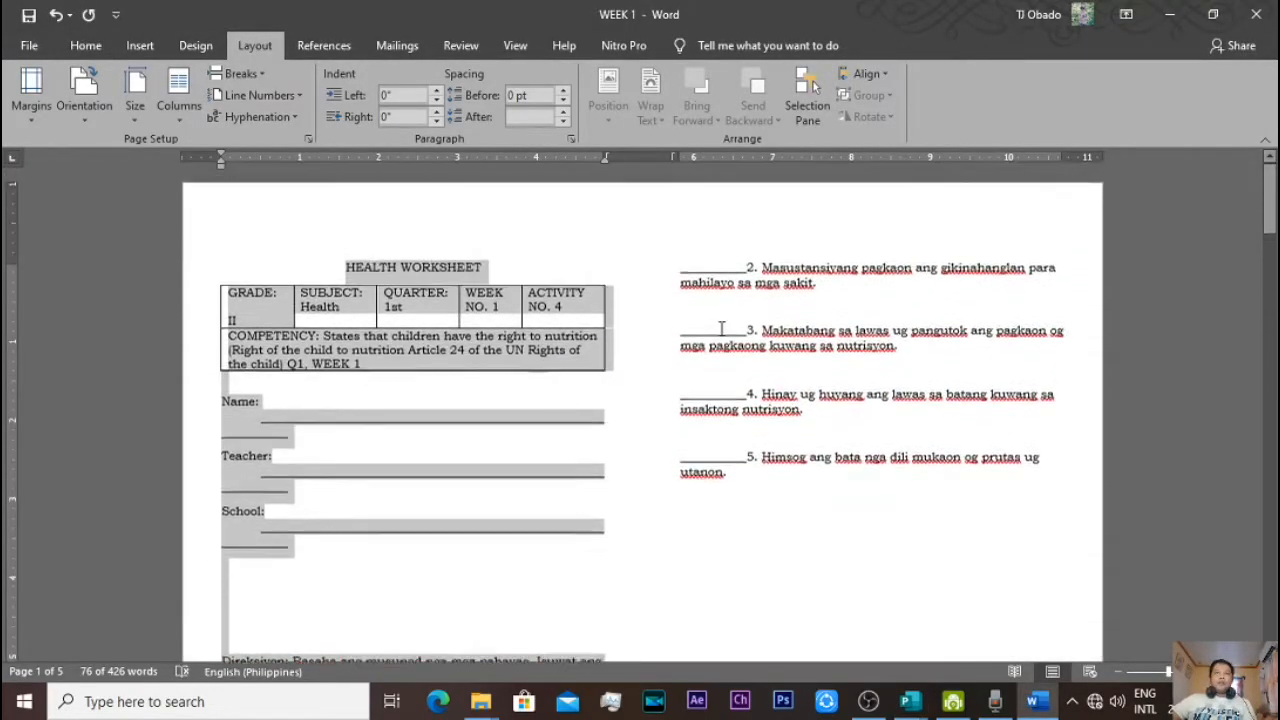
drag(731, 265, 840, 491)
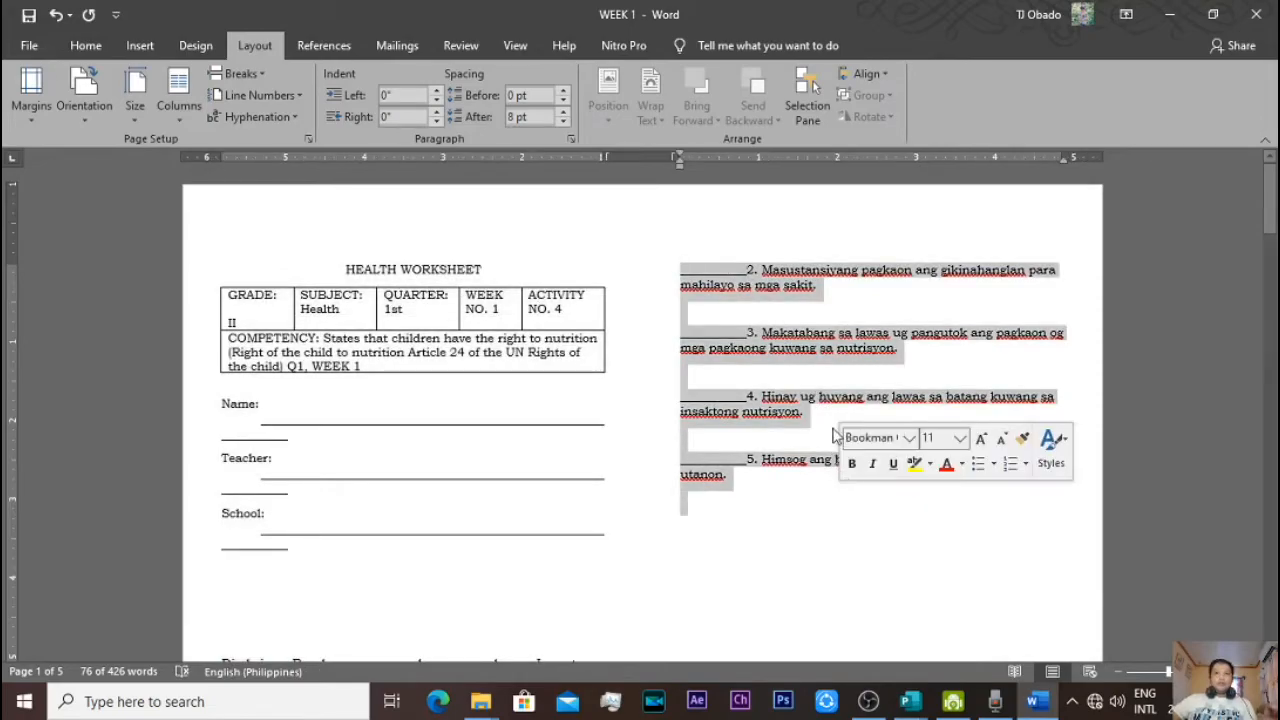
right_click(800, 402)
click(836, 437)
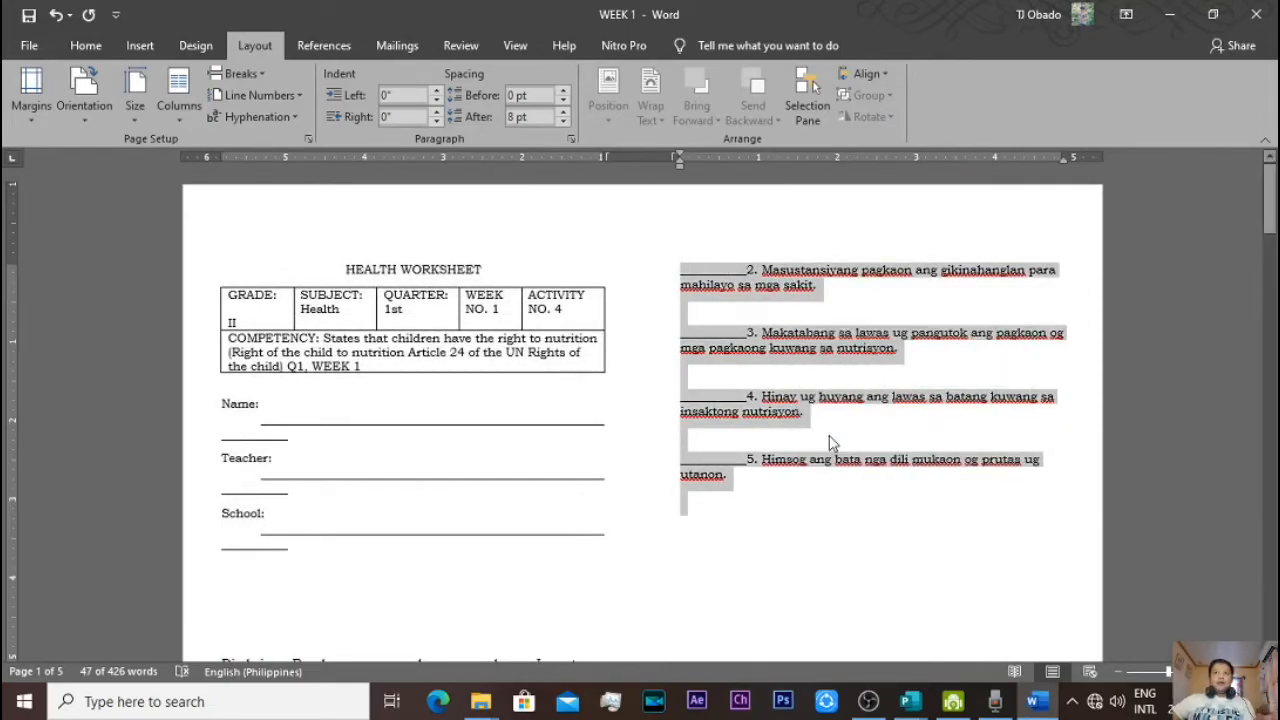
- Switch to Publisher and paste the copied items 2 to 5 into page 2's right text box
key(alt+Tab)
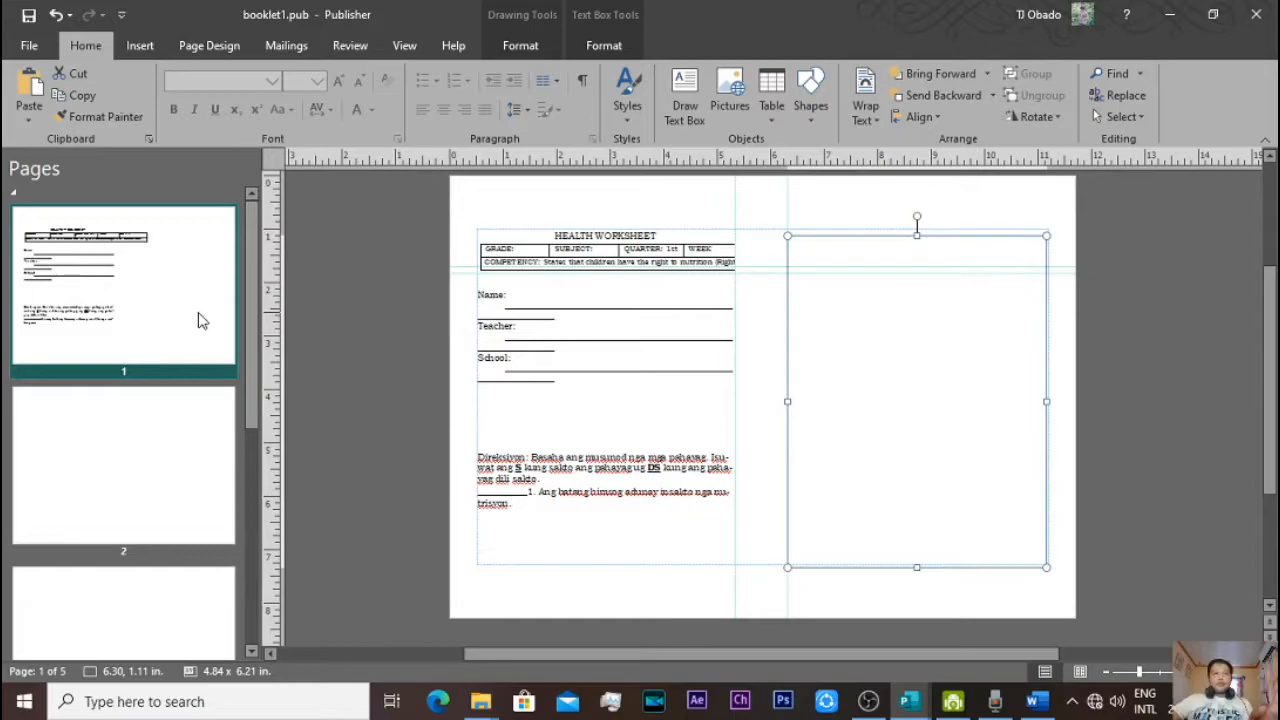
click(143, 457)
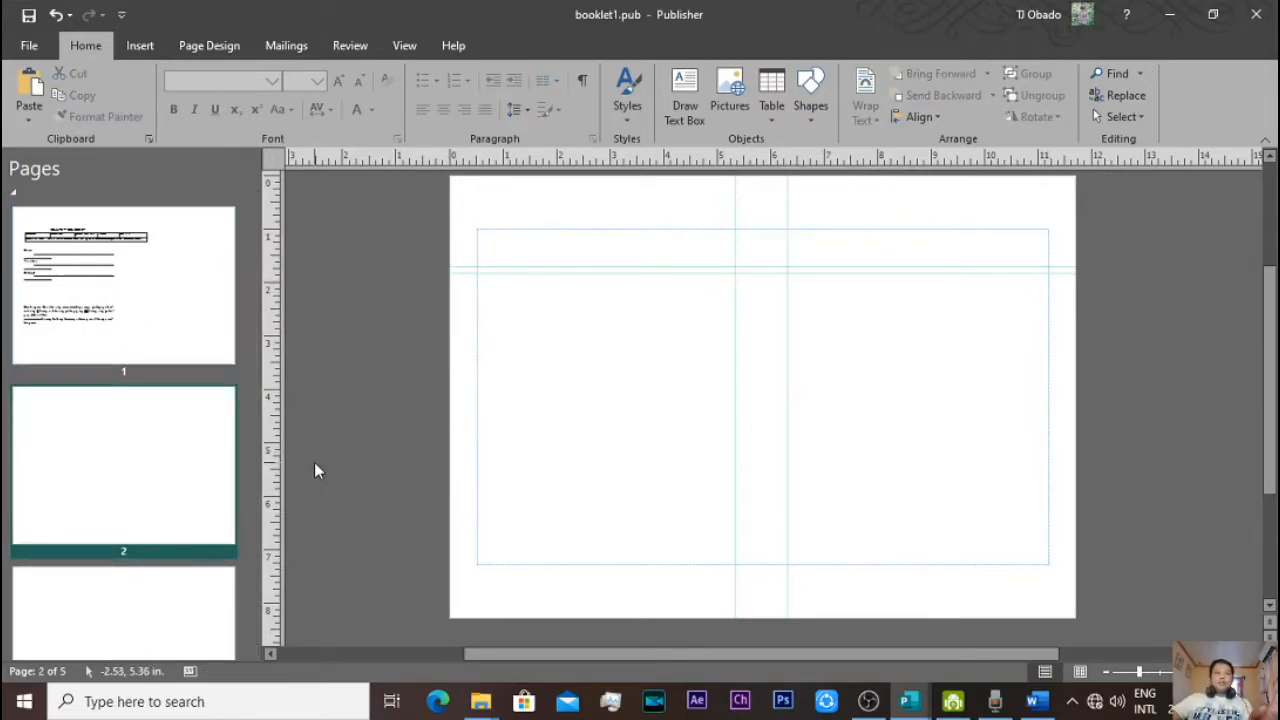
click(937, 356)
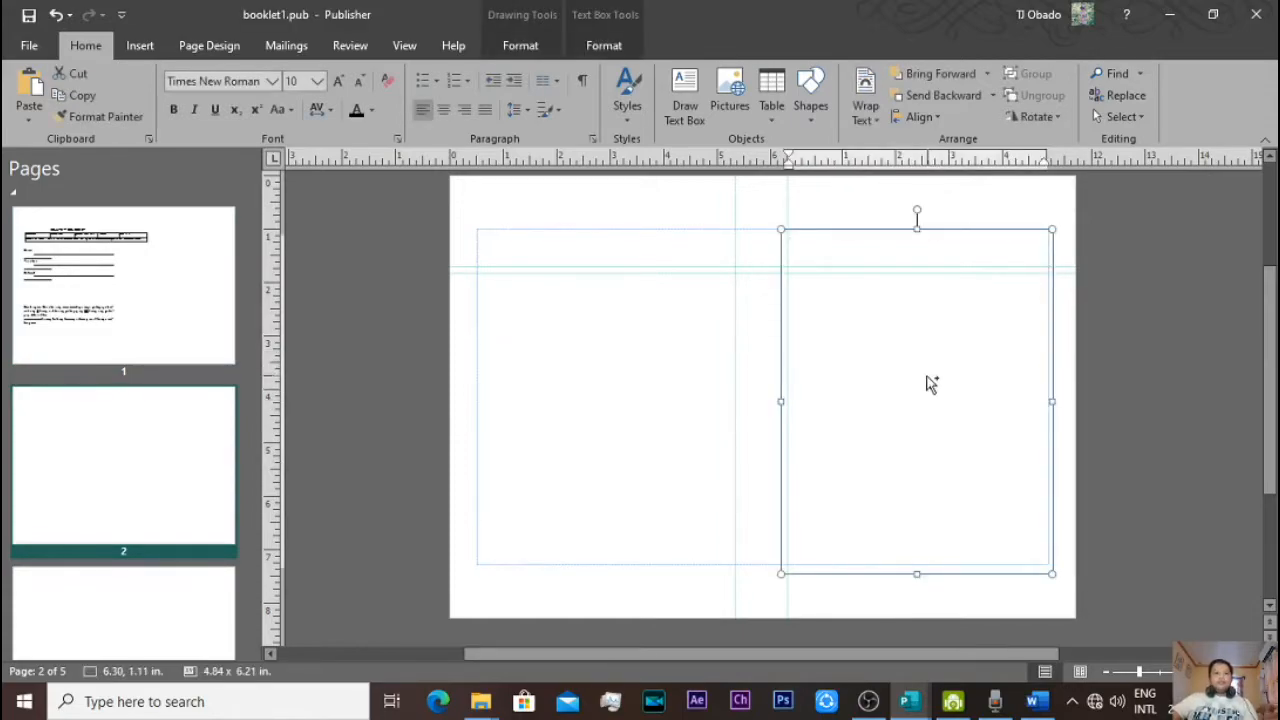
key(ctrl+v)
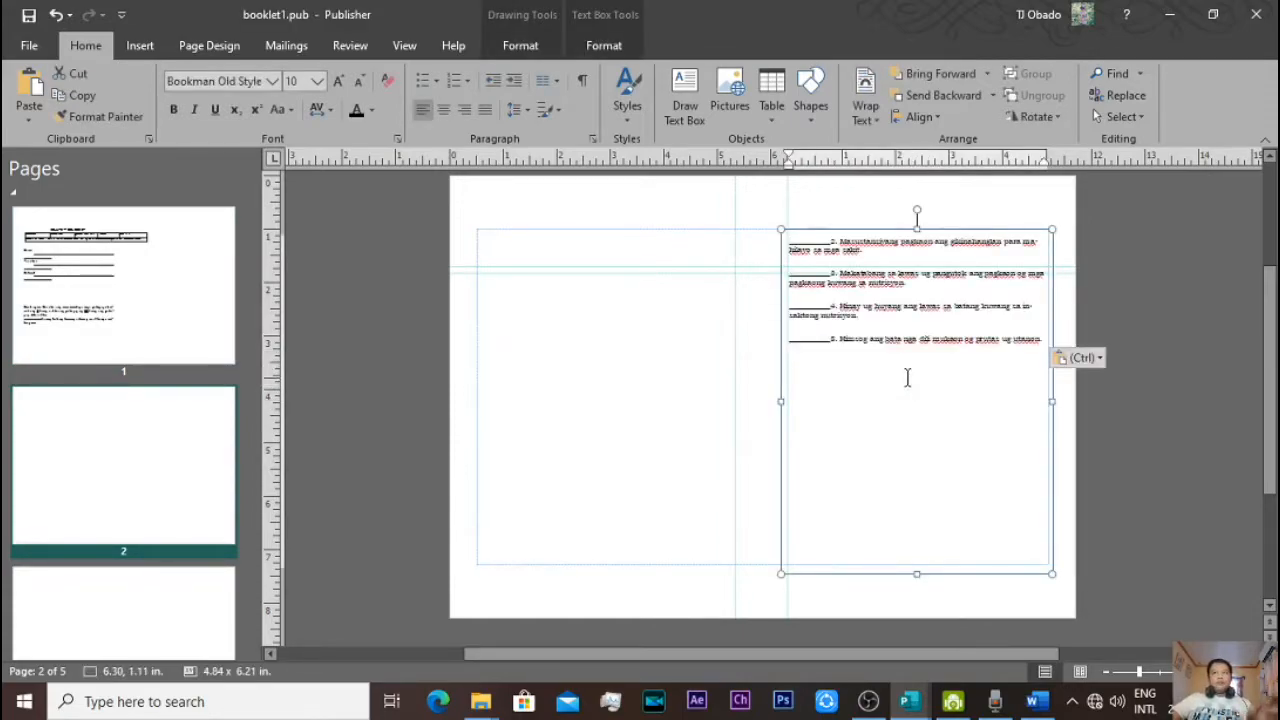
- Set the font size of items 2 to 5 in page 2's right text box to 12
drag(1013, 358, 777, 228)
click(339, 81)
click(339, 81)
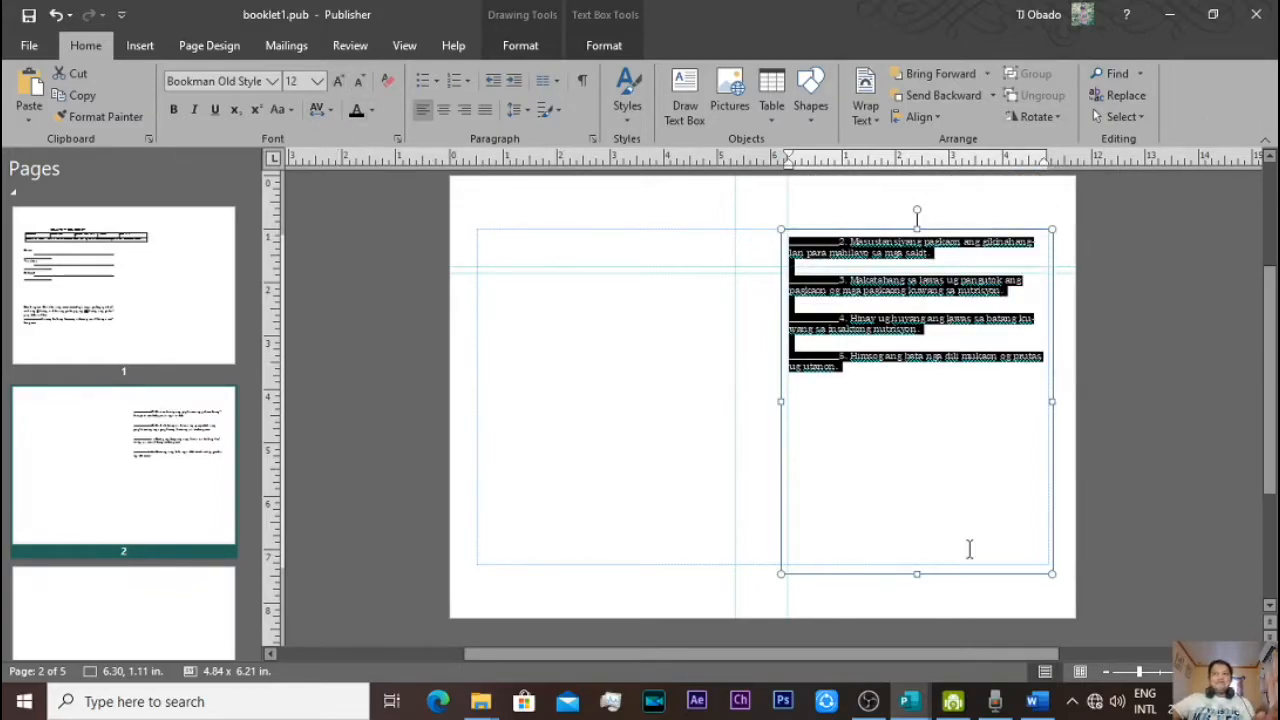
click(899, 466)
scroll(98, 319, down, 1)
scroll(63, 409, up, 1)
click(65, 311)
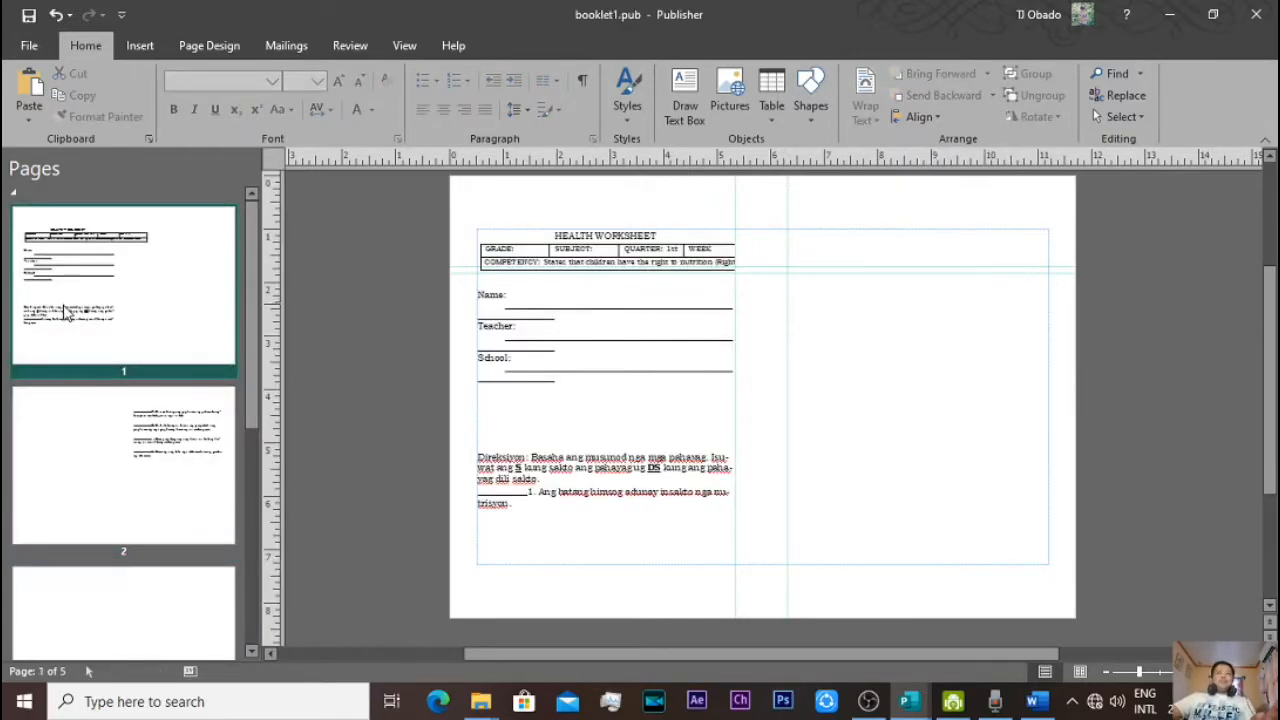
click(148, 473)
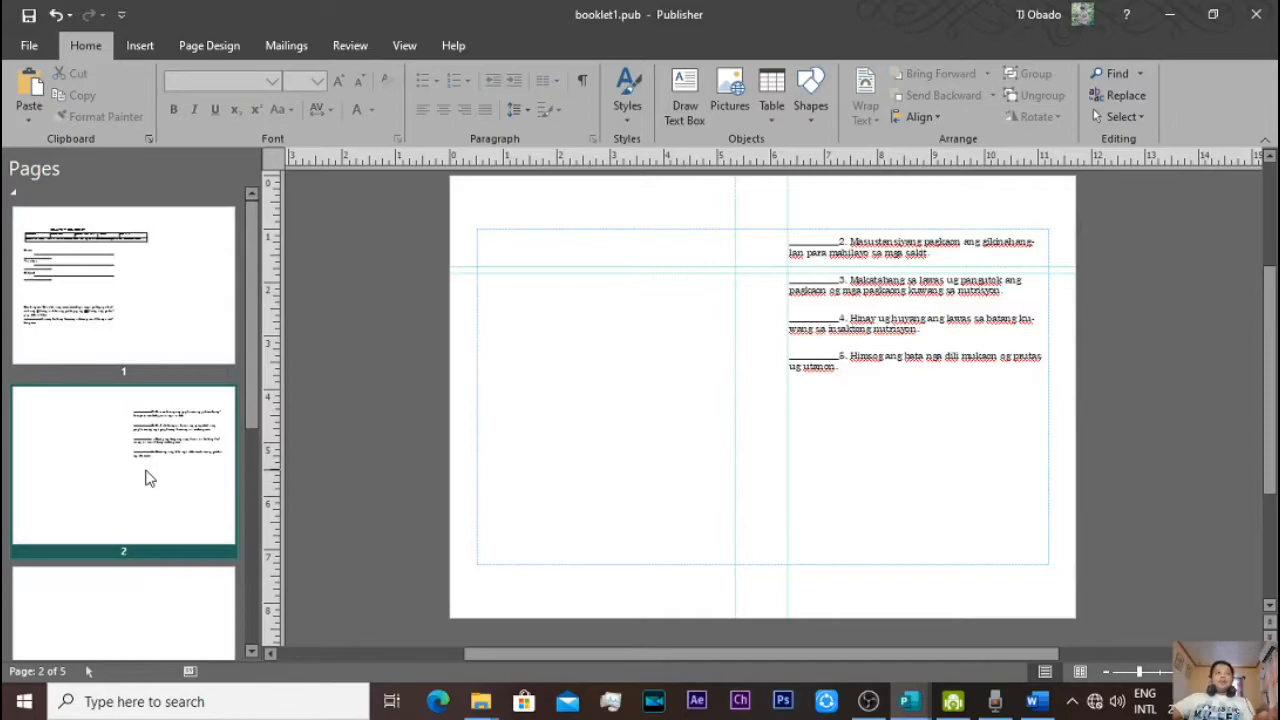
- Switch to Word and copy the left column of the second page, from the HEALTH WORKSHEET heading through the blank answer lines
key(alt+Tab)
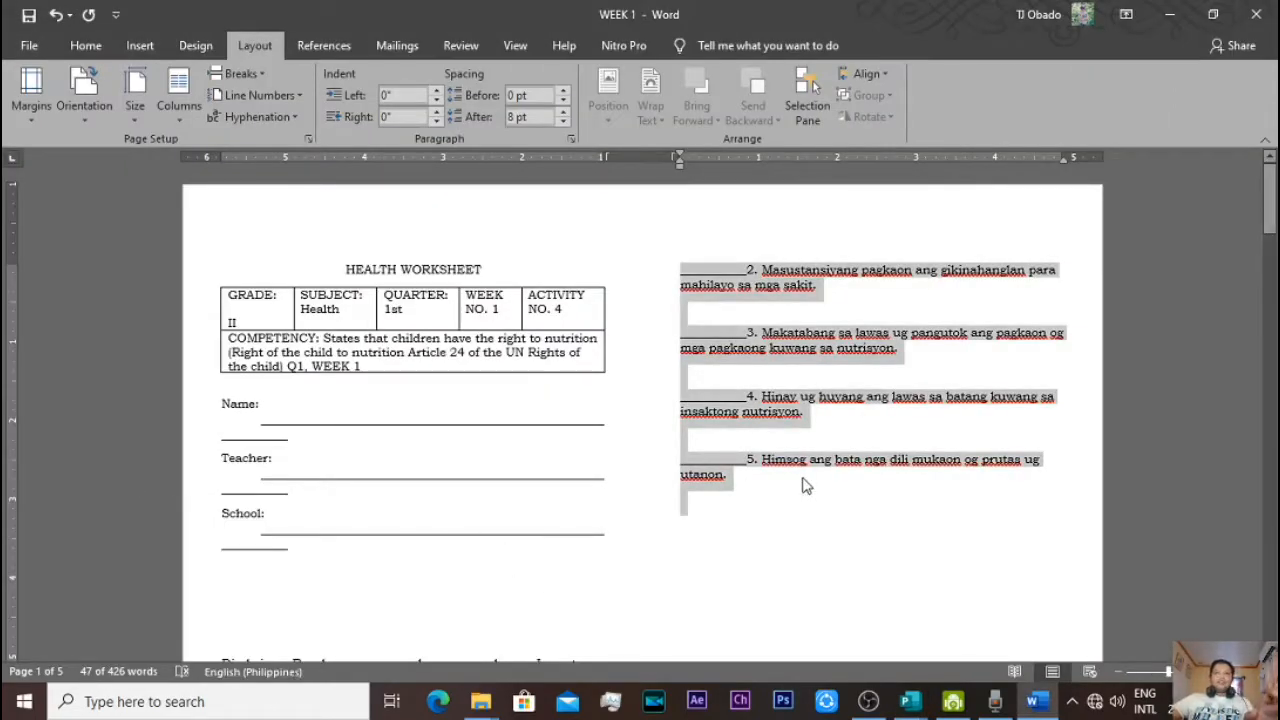
click(742, 480)
scroll(740, 490, down, 2)
scroll(740, 501, down, 5)
scroll(733, 519, up, 3)
scroll(720, 524, down, 6)
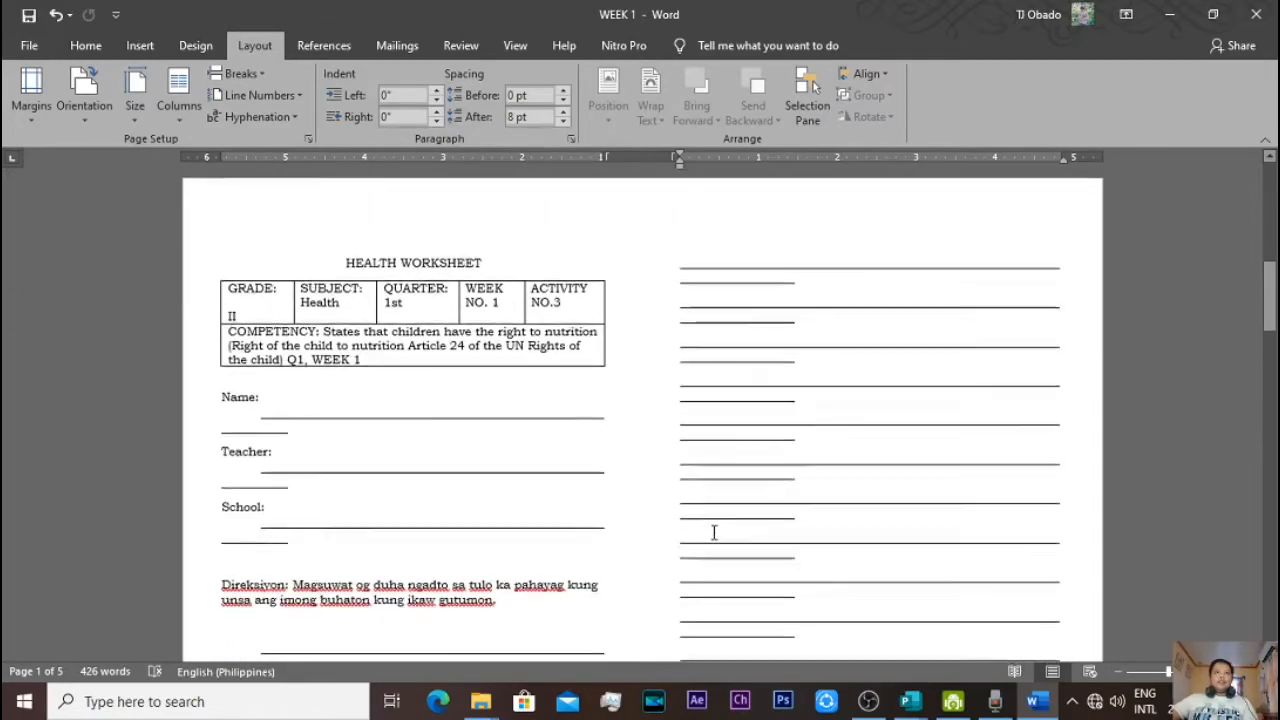
click(344, 258)
mouse_move(369, 277)
mouse_down()
mouse_move(517, 480)
mouse_move(549, 563)
mouse_move(560, 658)
mouse_move(491, 600)
mouse_up()
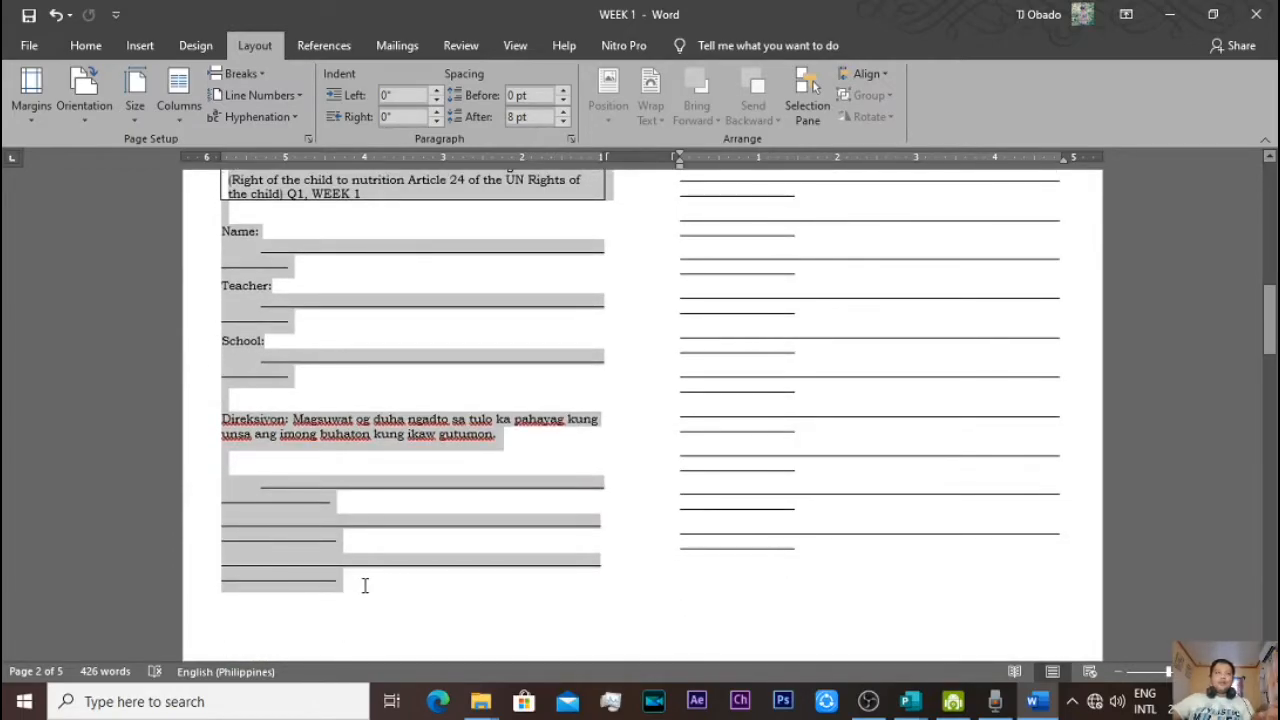
drag(362, 586, 630, 620)
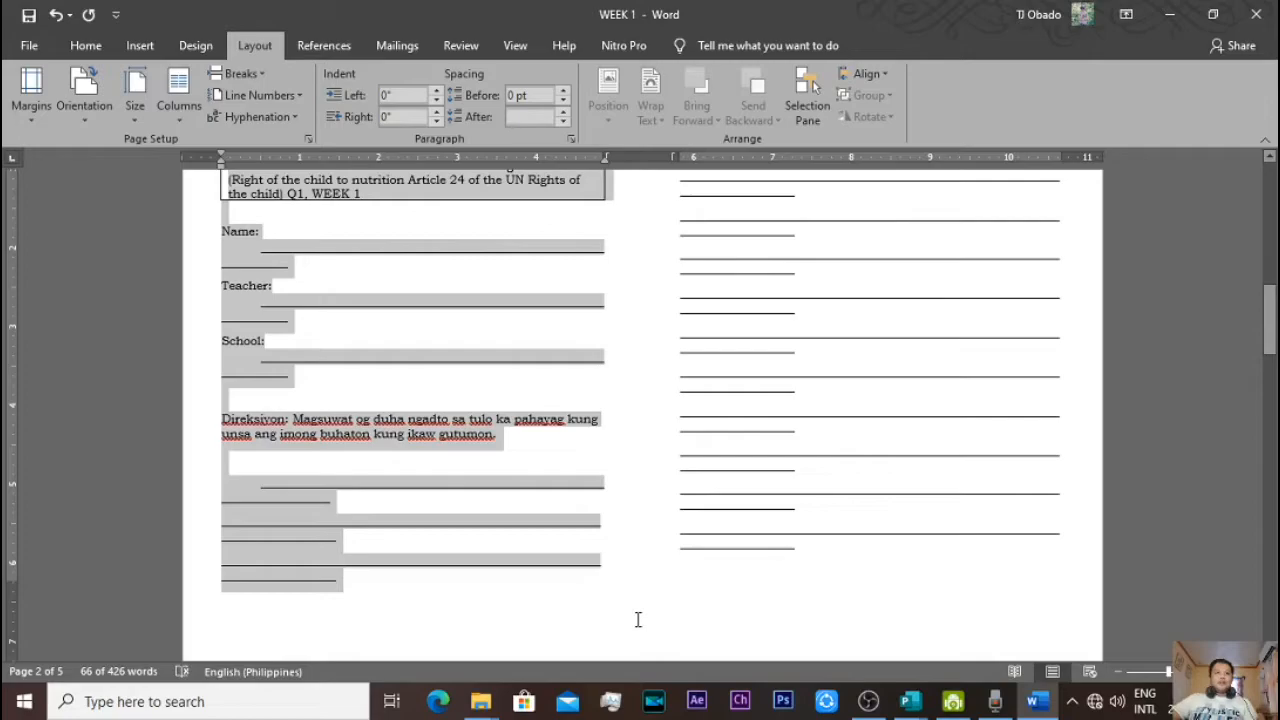
key(alt)
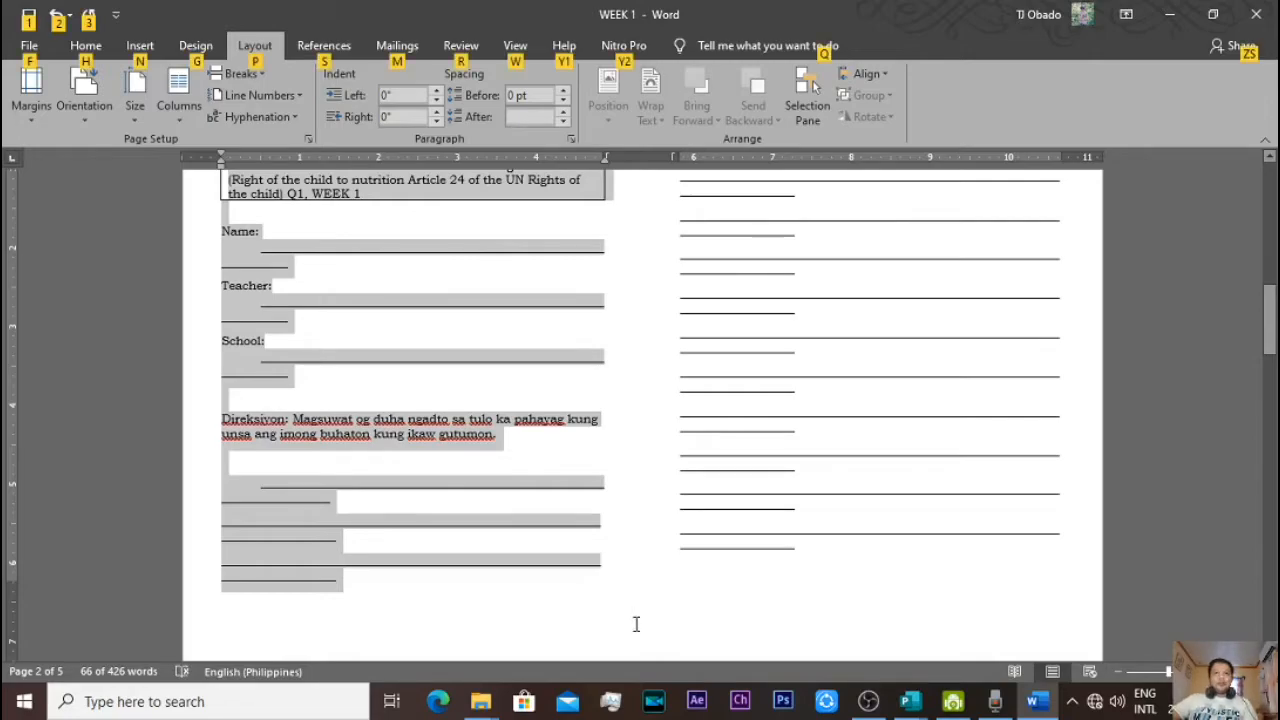
right_click(299, 545)
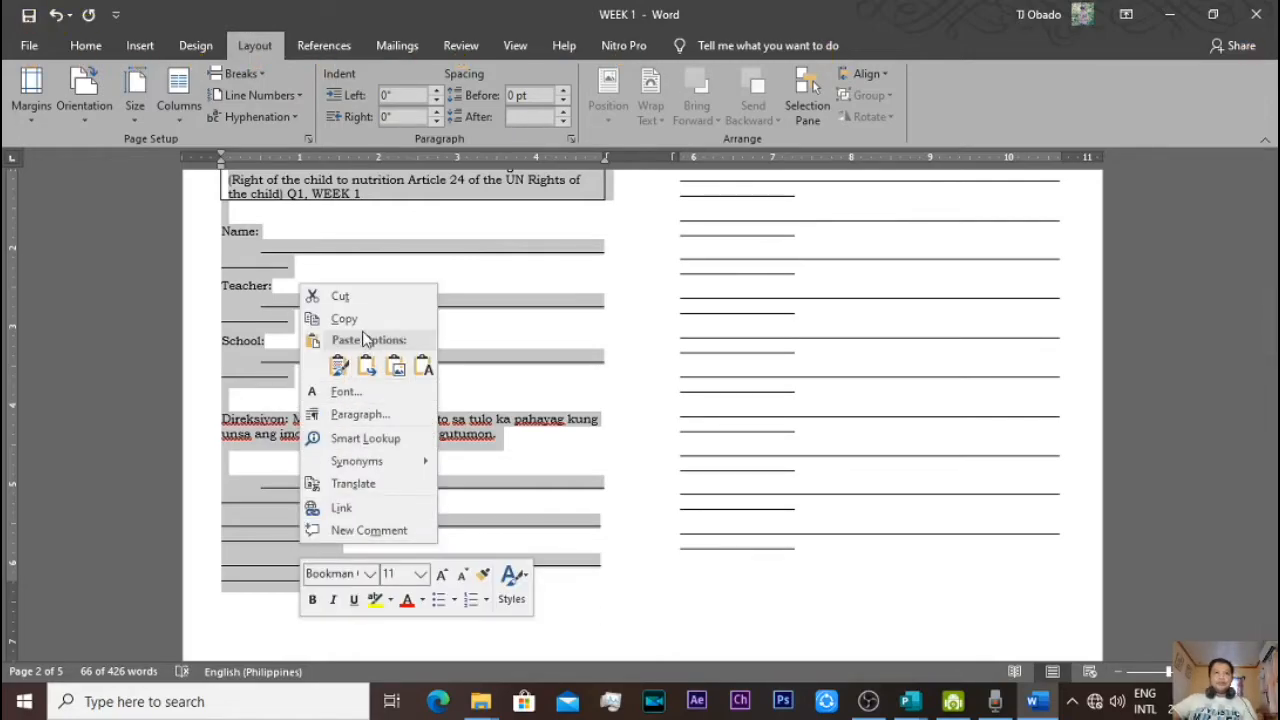
key(Escape)
- Switch to Publisher and place the cursor in the empty left text box on page 3
key(alt+Tab)
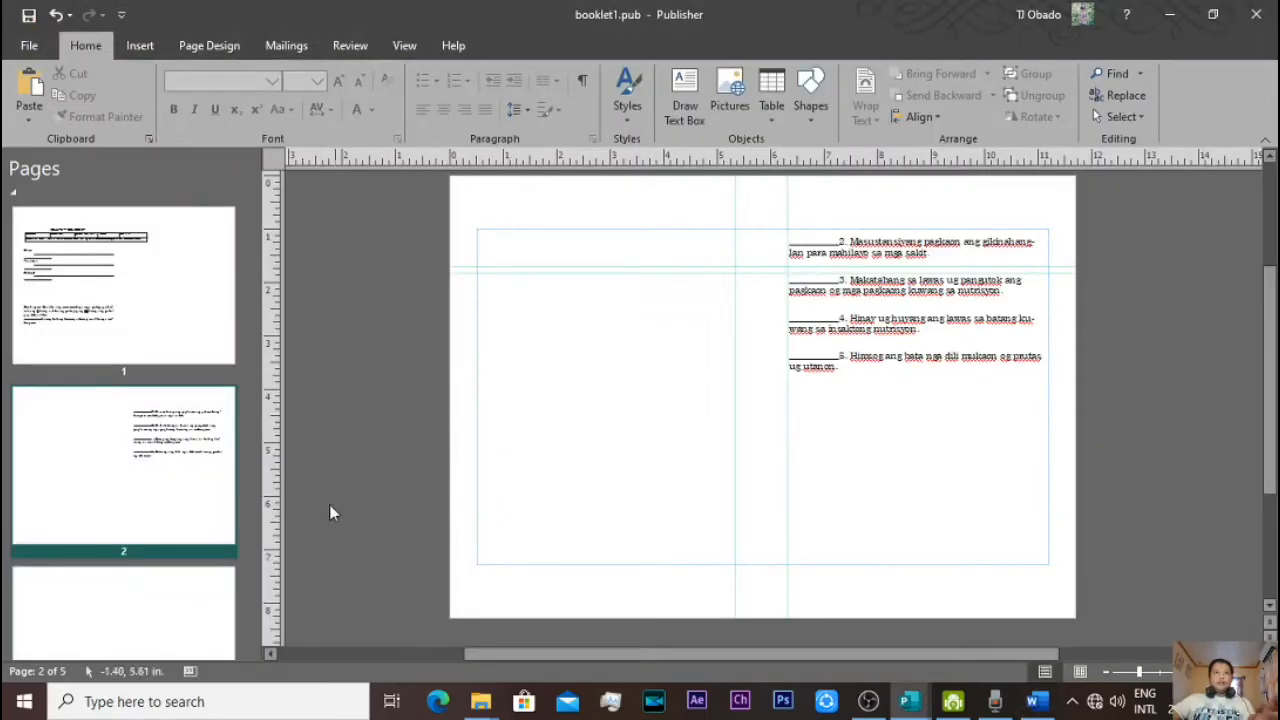
scroll(240, 540, down, 1)
scroll(251, 414, down, 2)
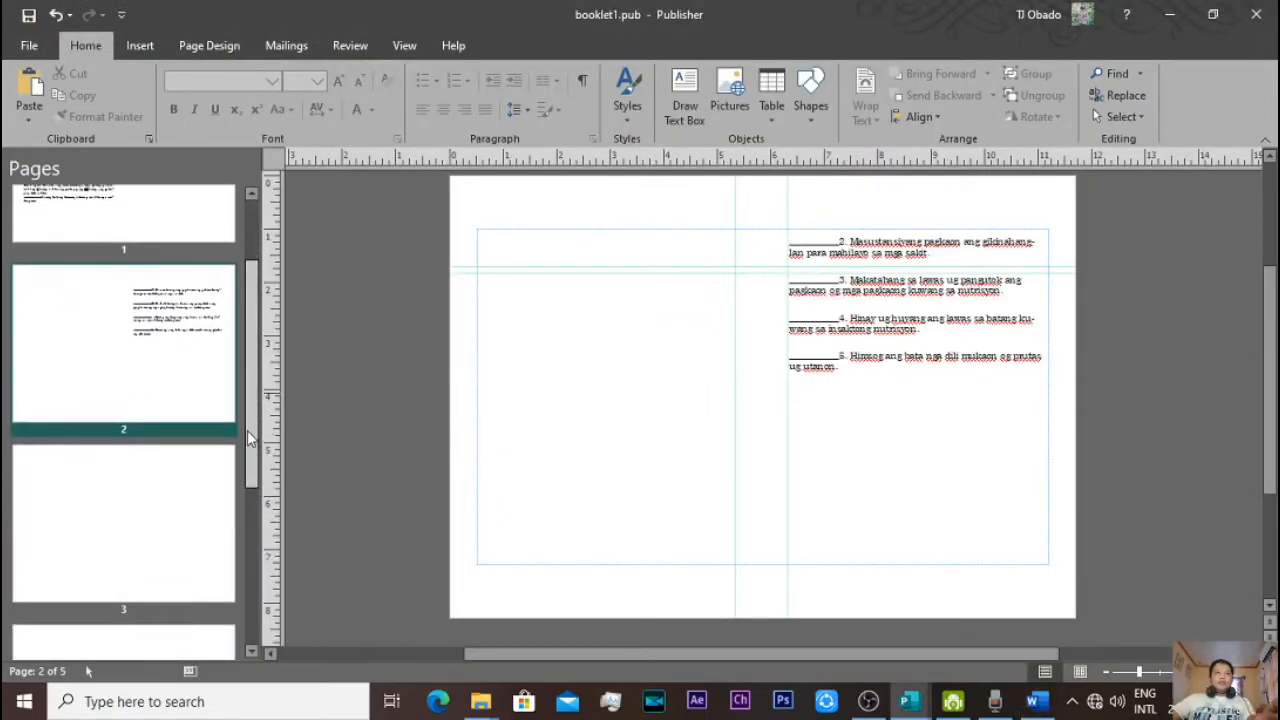
scroll(250, 437, down, 1)
click(93, 483)
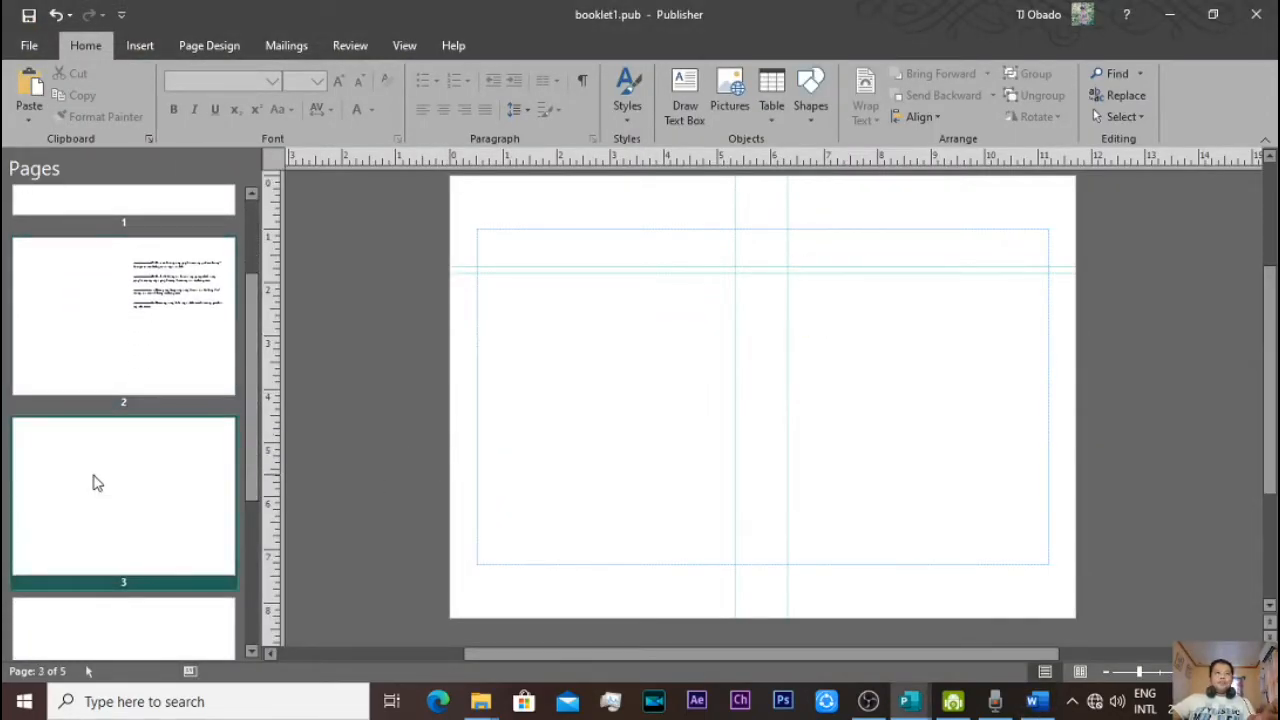
click(532, 241)
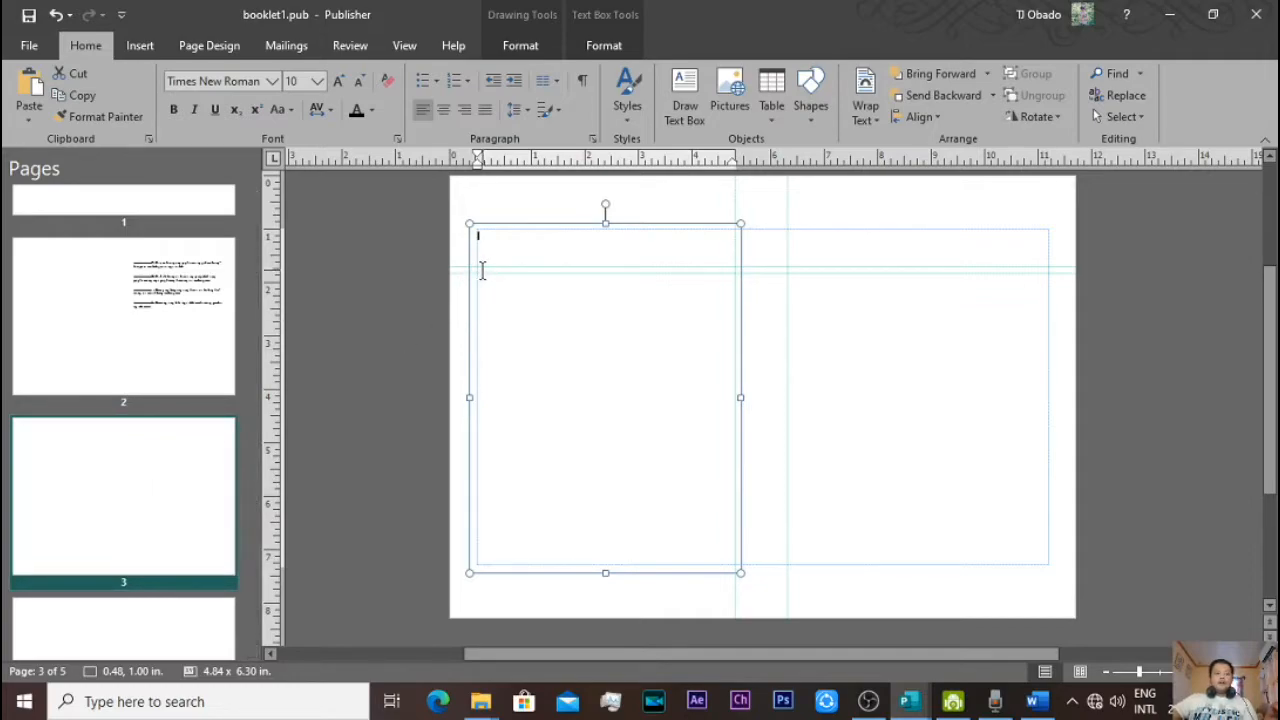
click(29, 119)
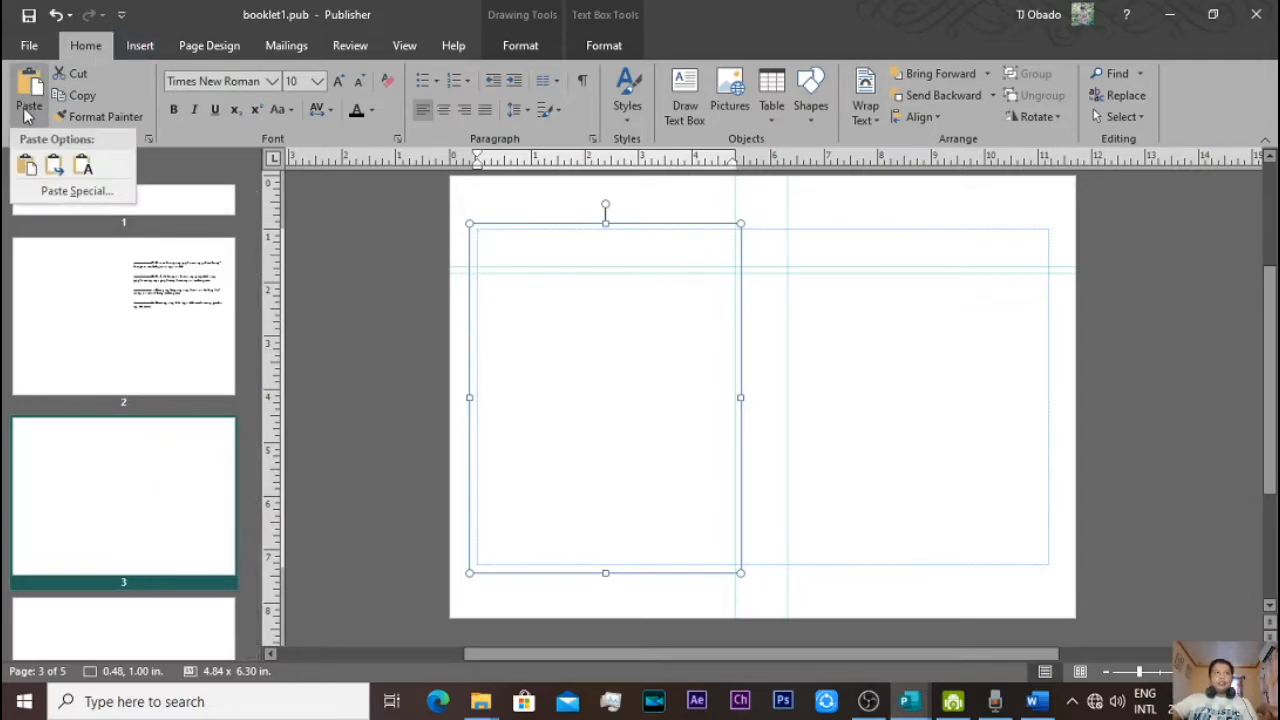
click(91, 166)
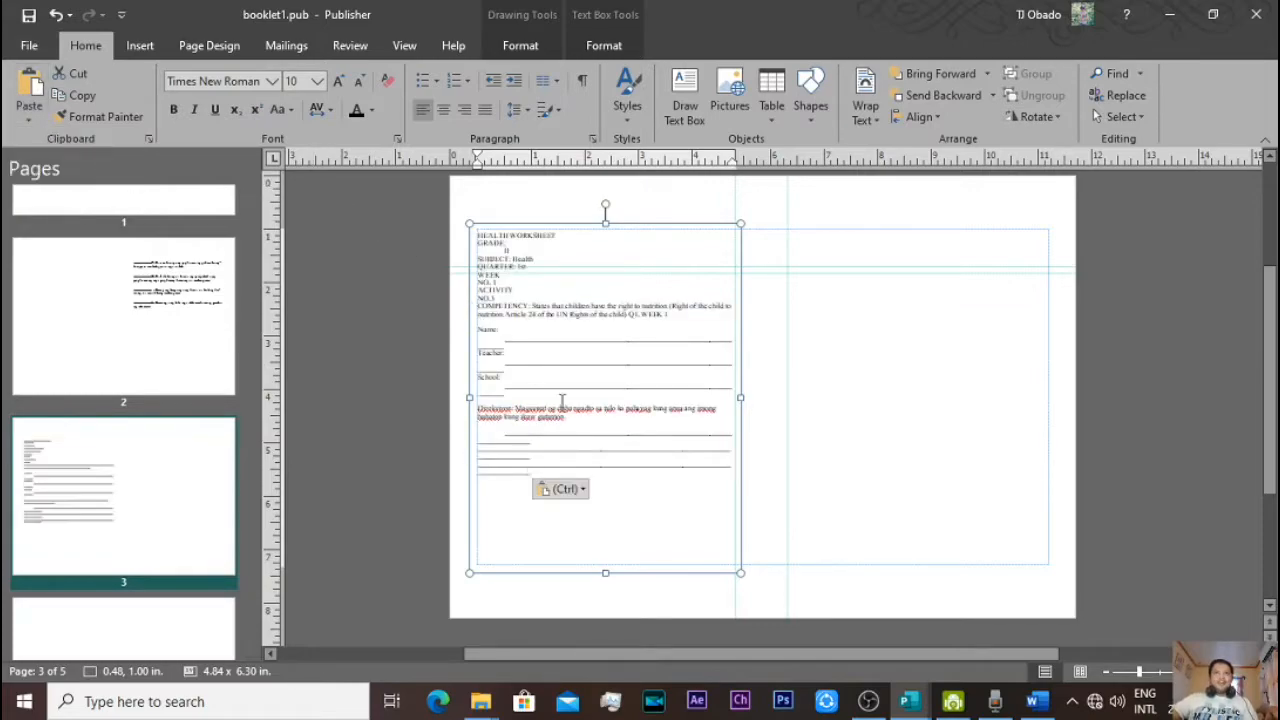
key(ctrl+z)
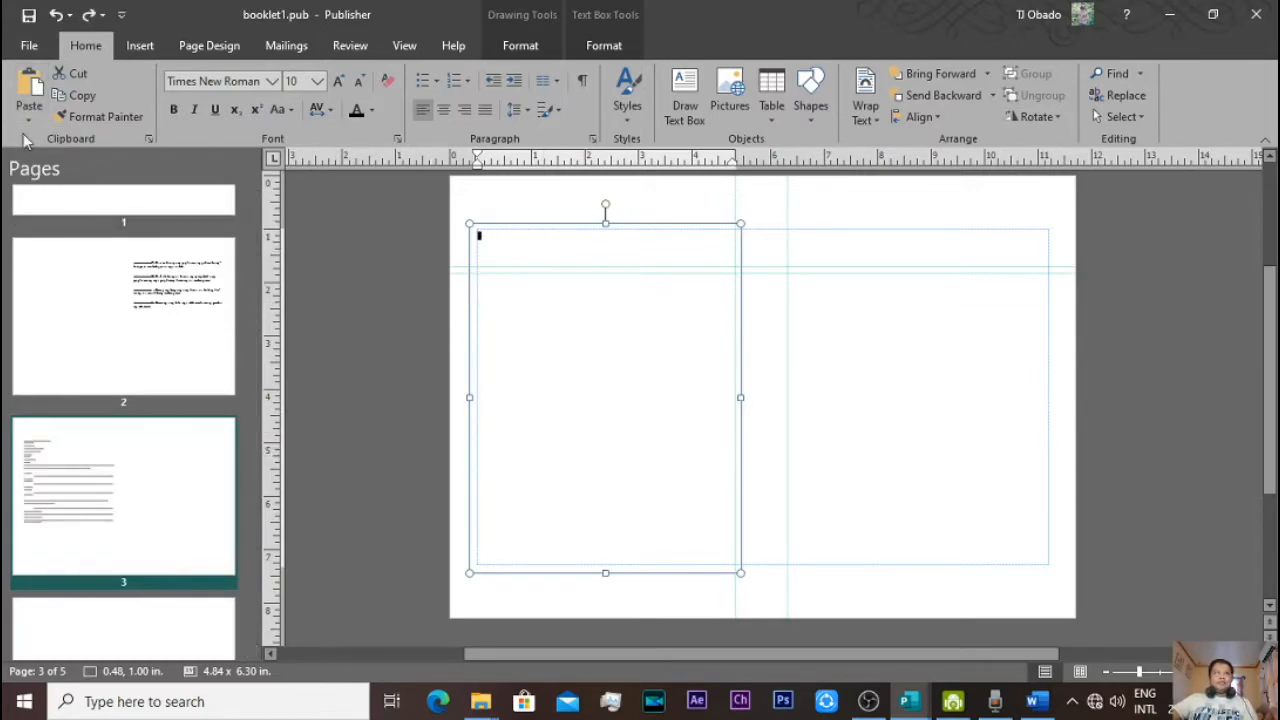
- Paste the copied column into page 3's left text box with its source formatting and set all its text to size 12
click(29, 119)
click(27, 167)
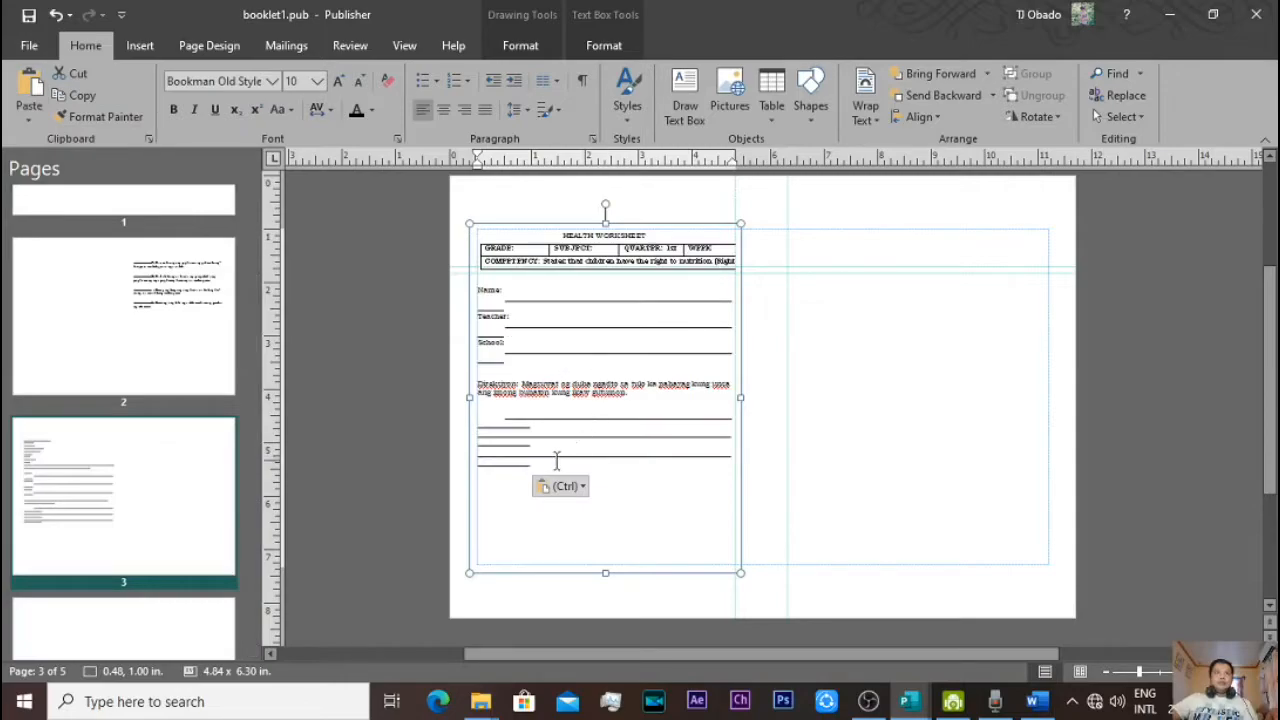
drag(557, 459, 507, 229)
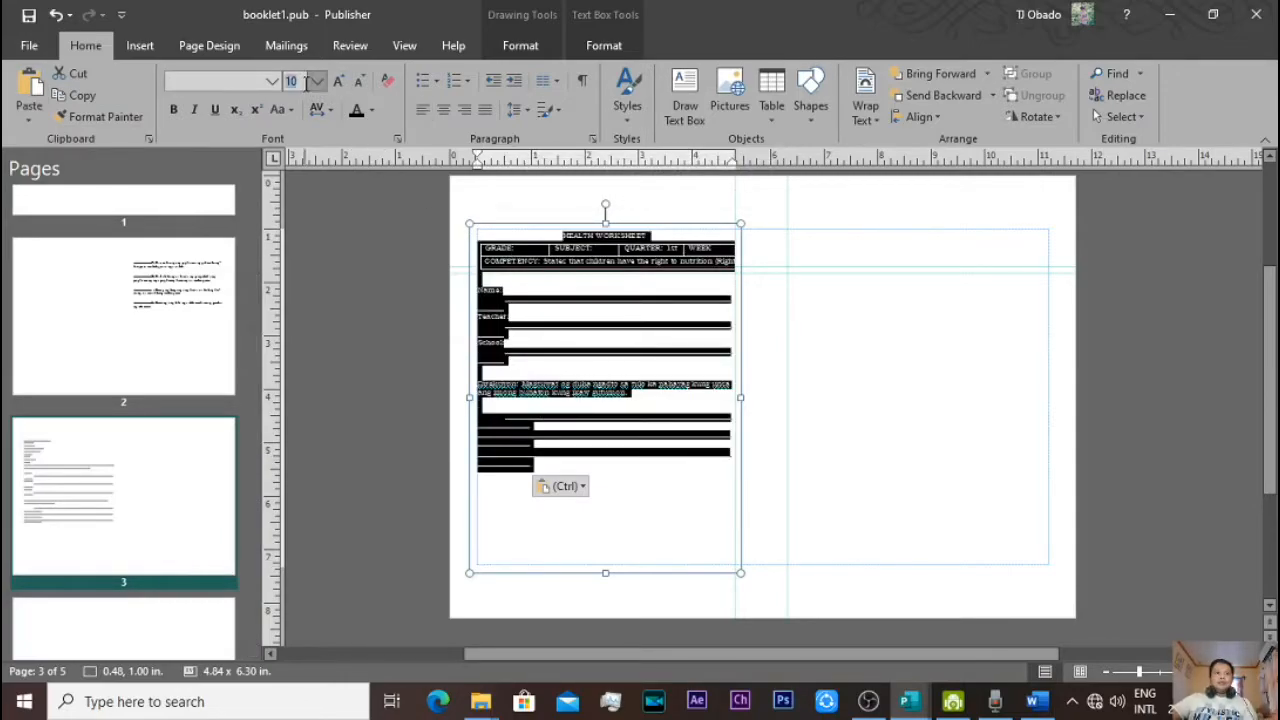
key(Return)
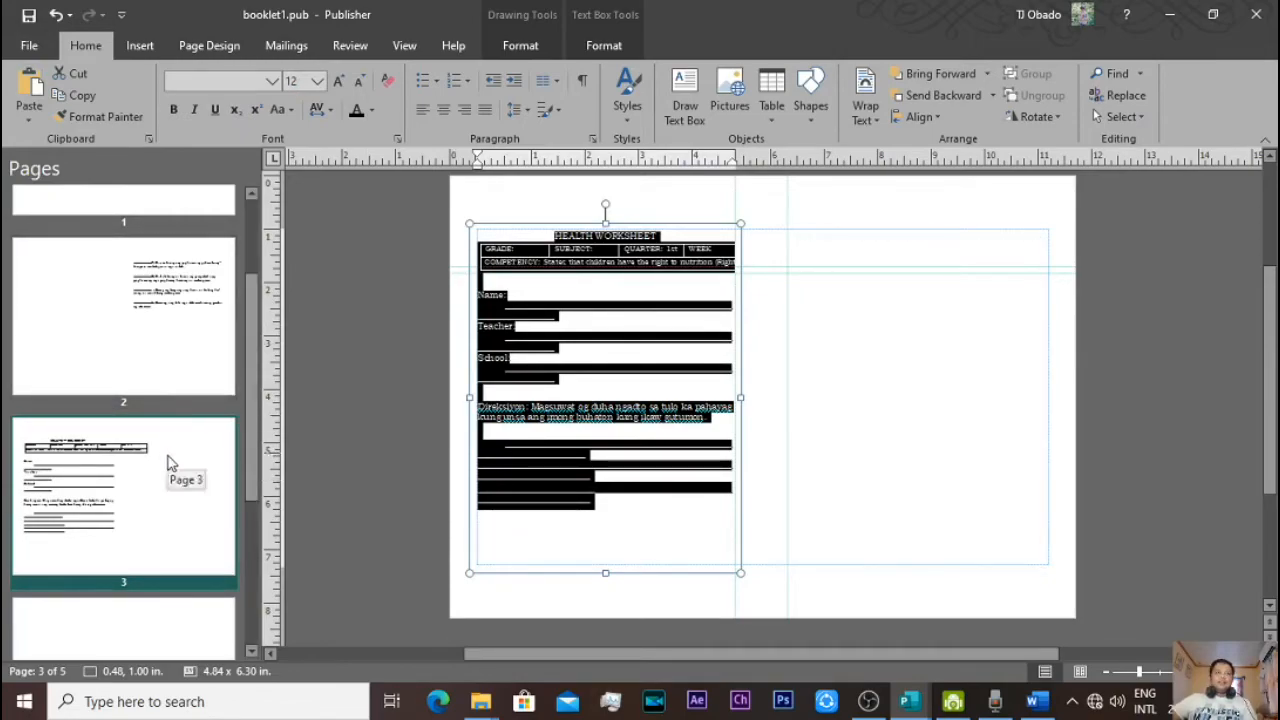
- Review the placement of the pasted columns on pages 1 to 3 and open the blank page 4
scroll(180, 458, up, 1)
scroll(180, 458, up, 1)
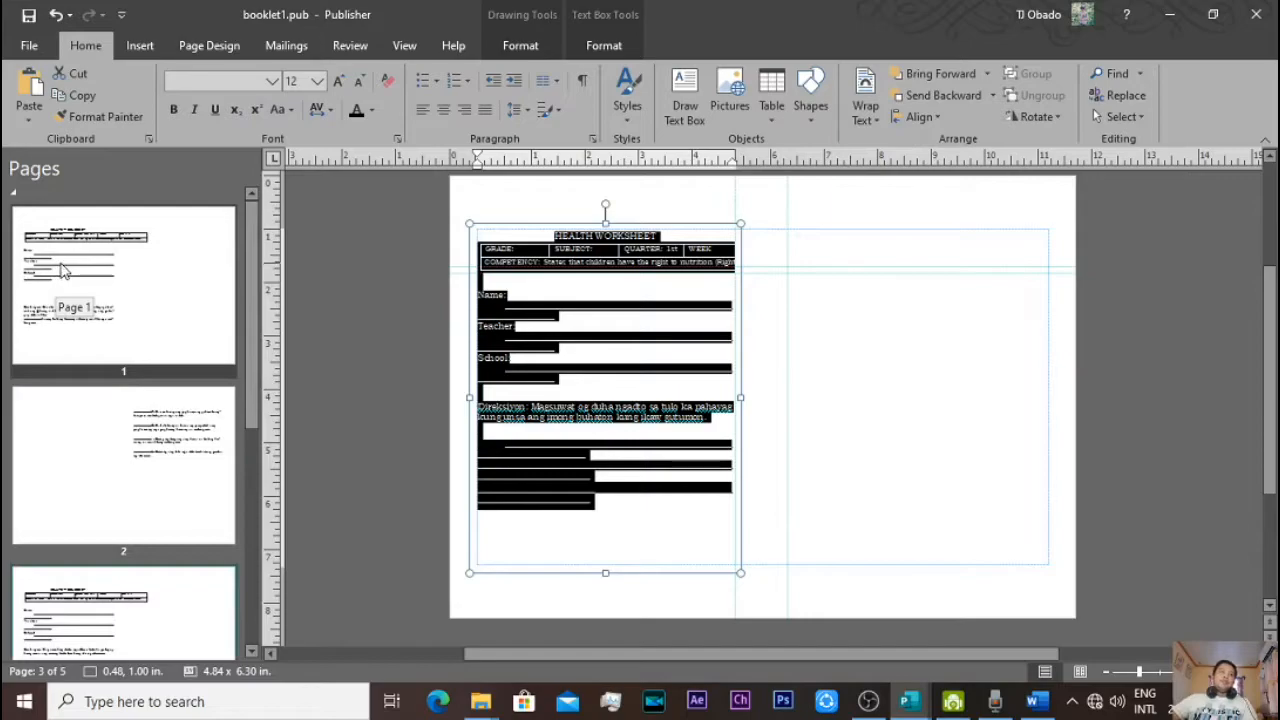
click(62, 272)
click(186, 457)
scroll(195, 467, down, 1)
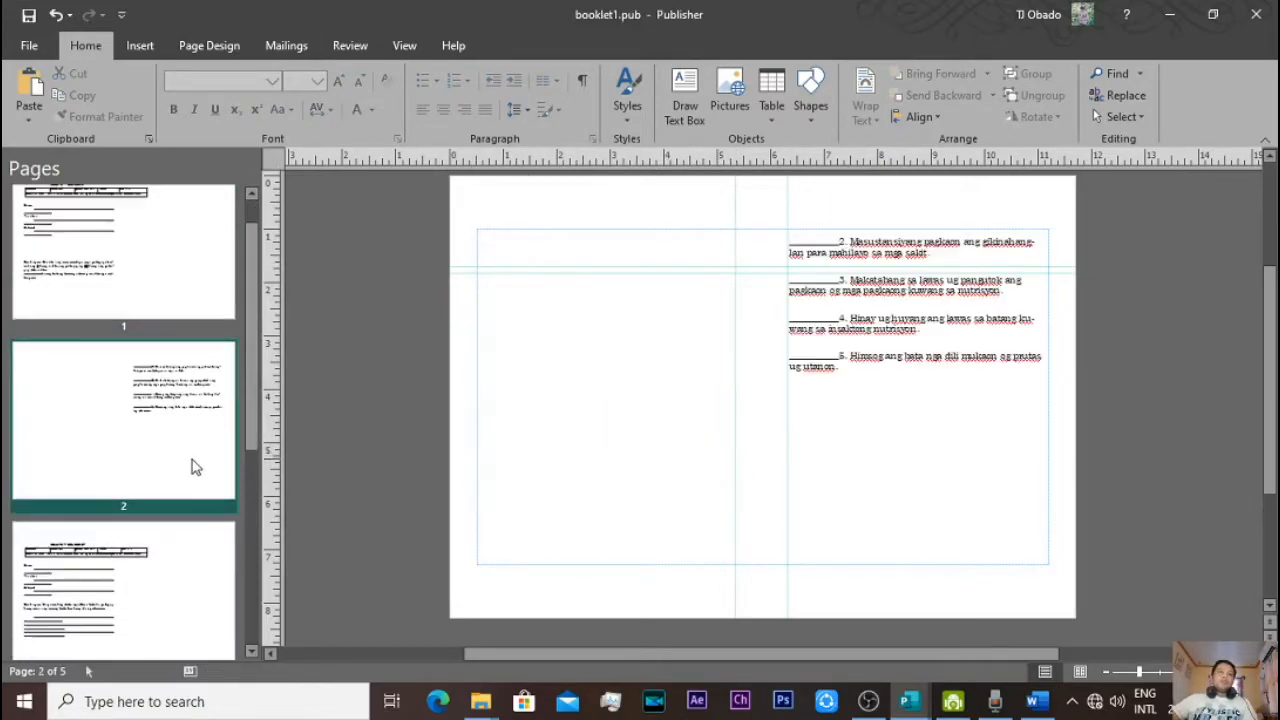
scroll(200, 425, down, 2)
click(75, 437)
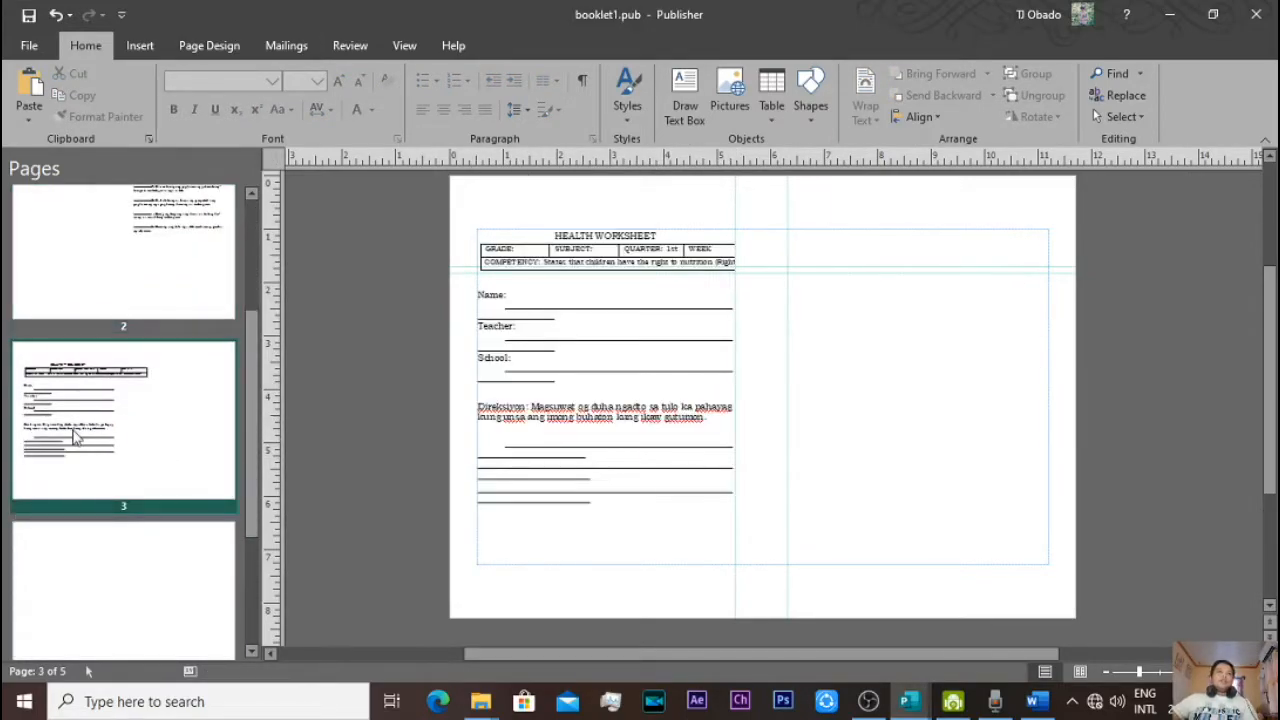
scroll(146, 463, down, 2)
click(146, 463)
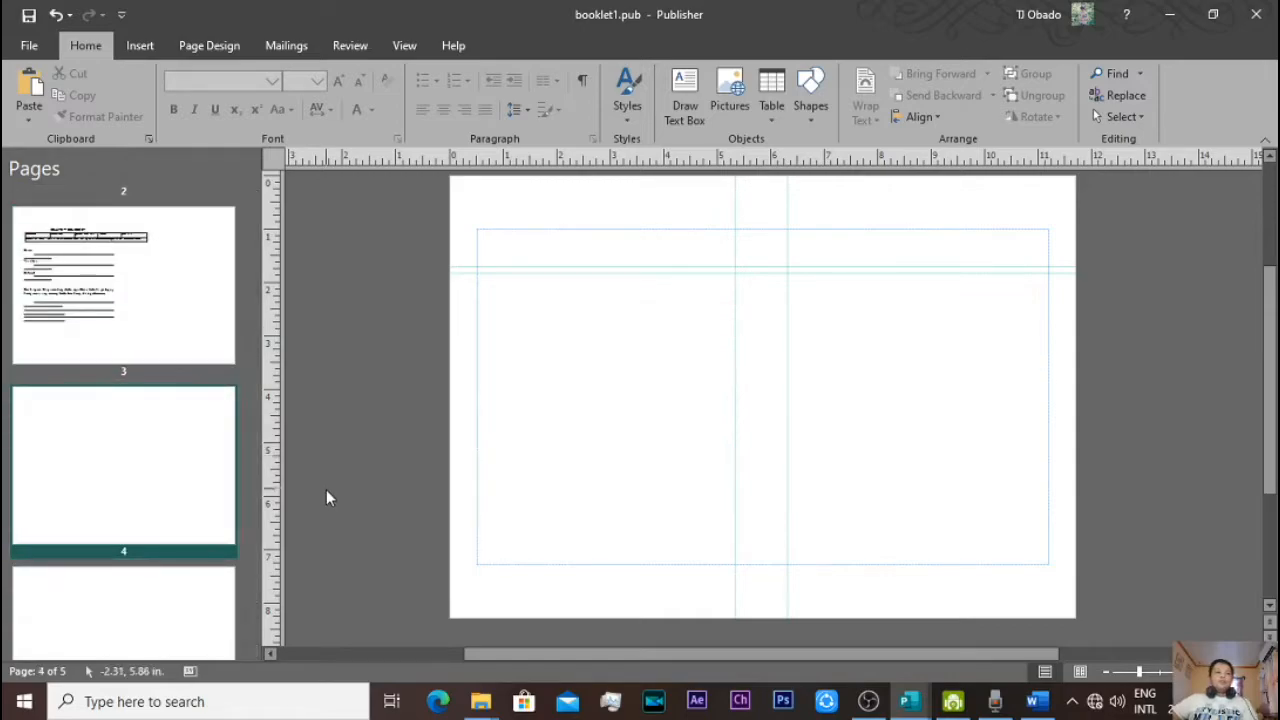
- Switch to Word and copy all the blank answer lines in the right column of the second page
key(alt+Tab)
scroll(637, 549, up, 5)
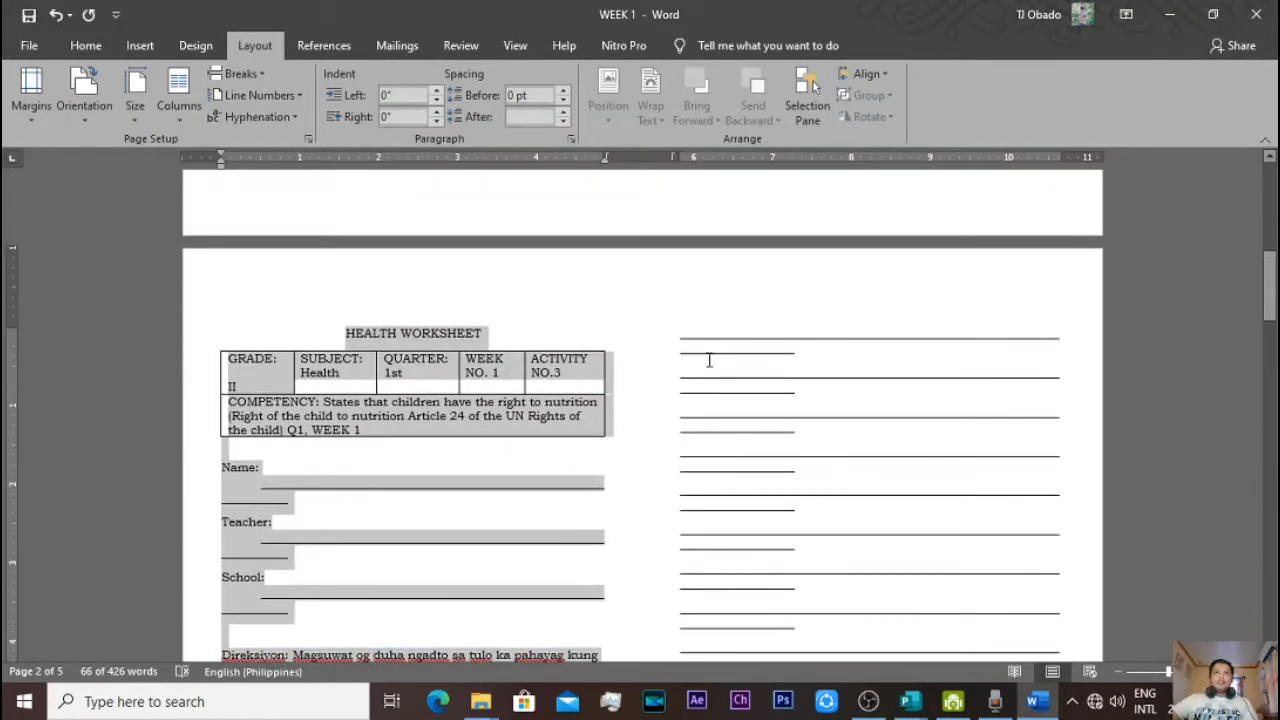
drag(675, 330, 822, 552)
scroll(823, 623, down, 3)
right_click(746, 475)
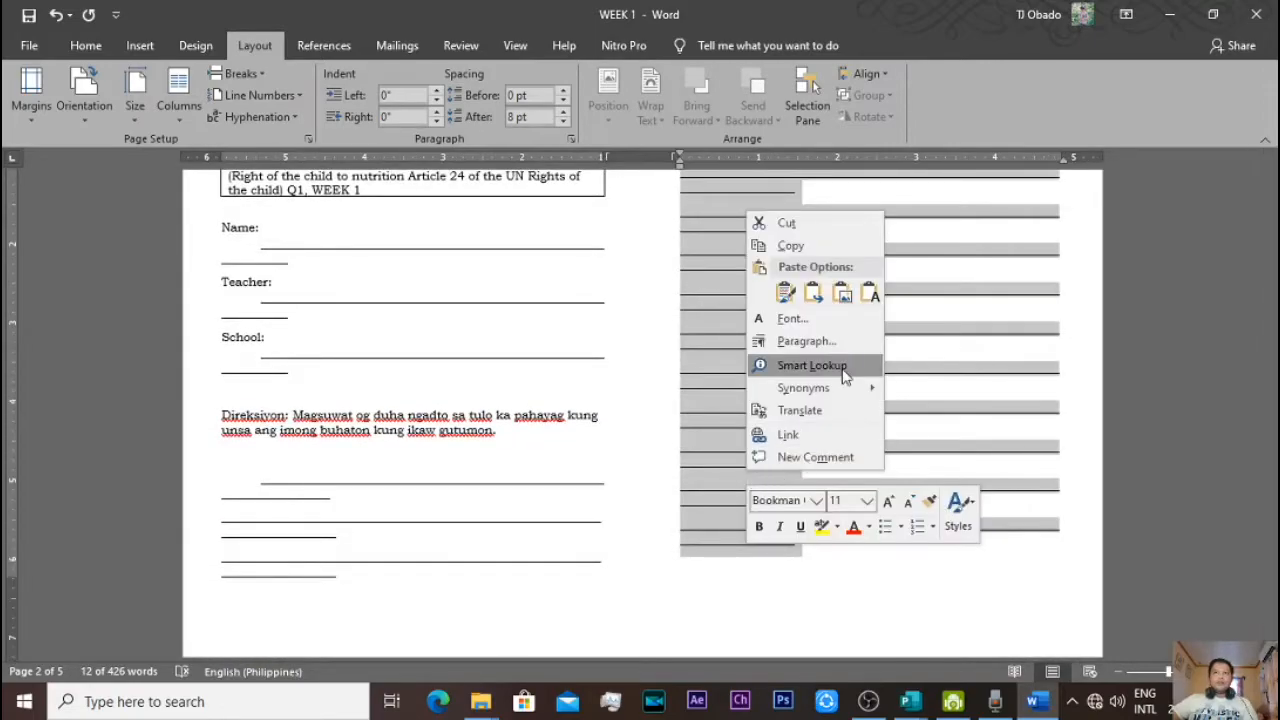
click(795, 252)
- Switch to Publisher and paste the copied answer lines into page 4's right text box
key(alt+Tab)
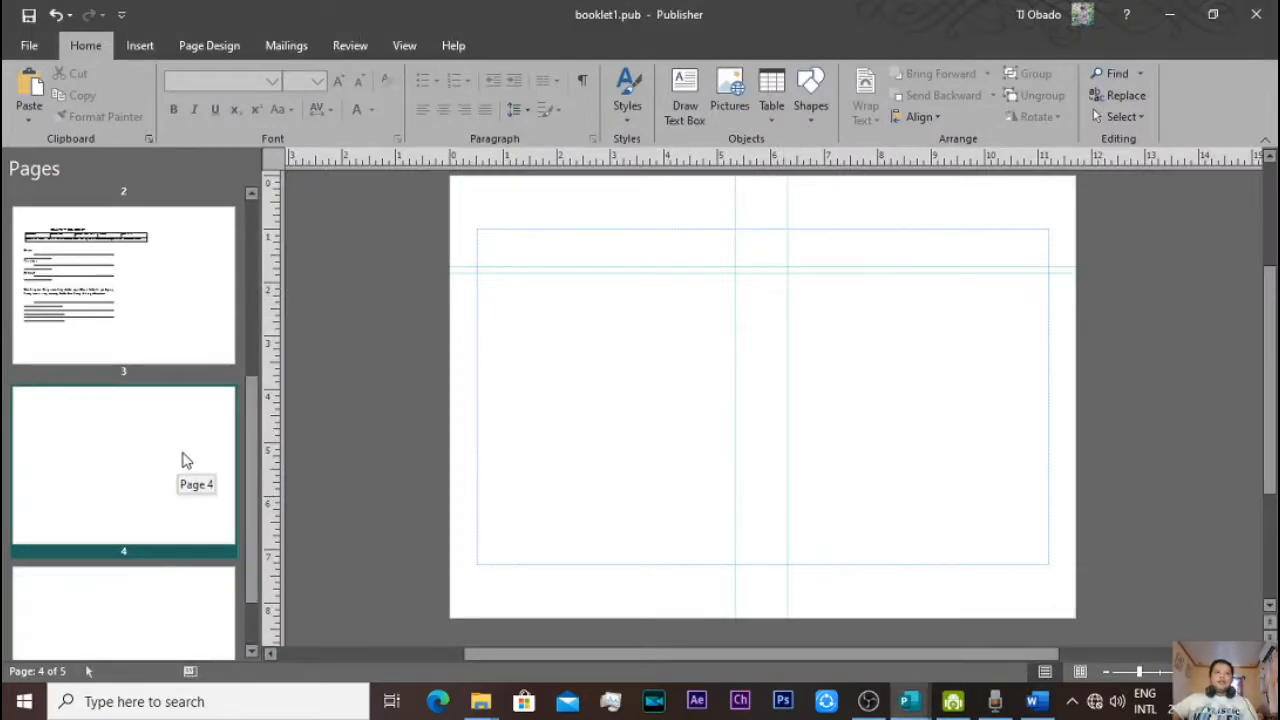
scroll(165, 488, up, 5)
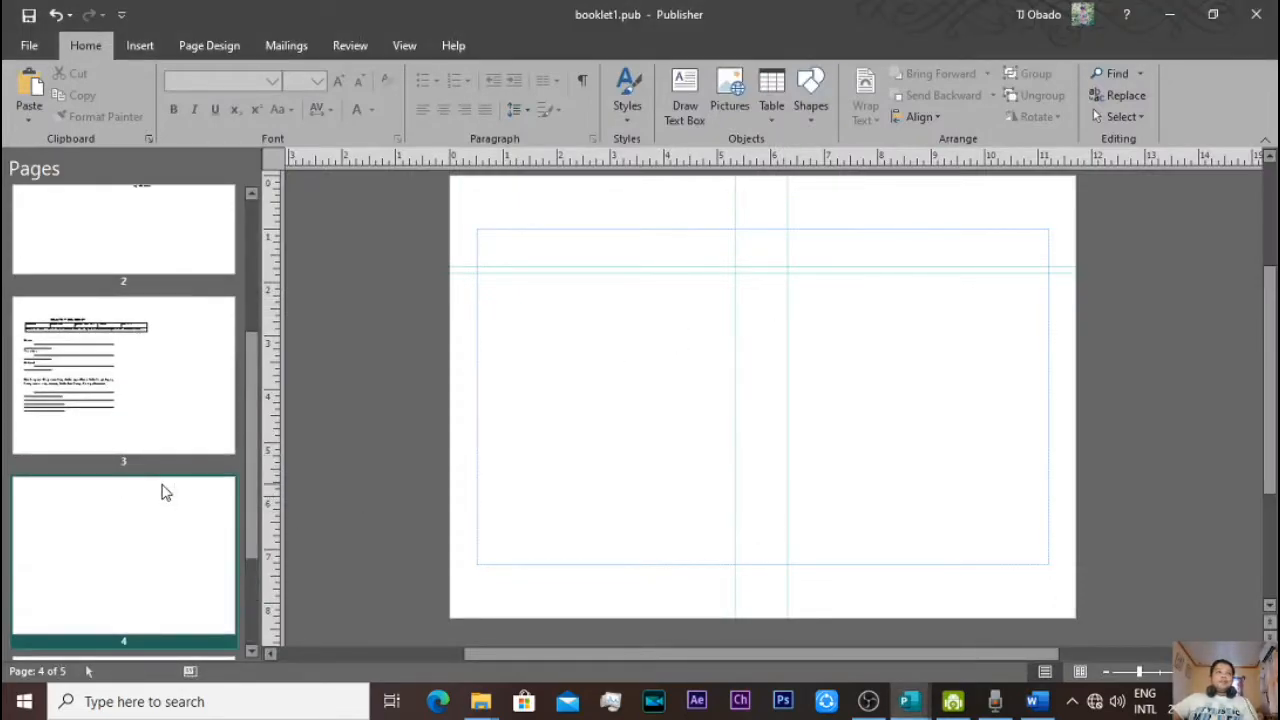
scroll(100, 560, down, 3)
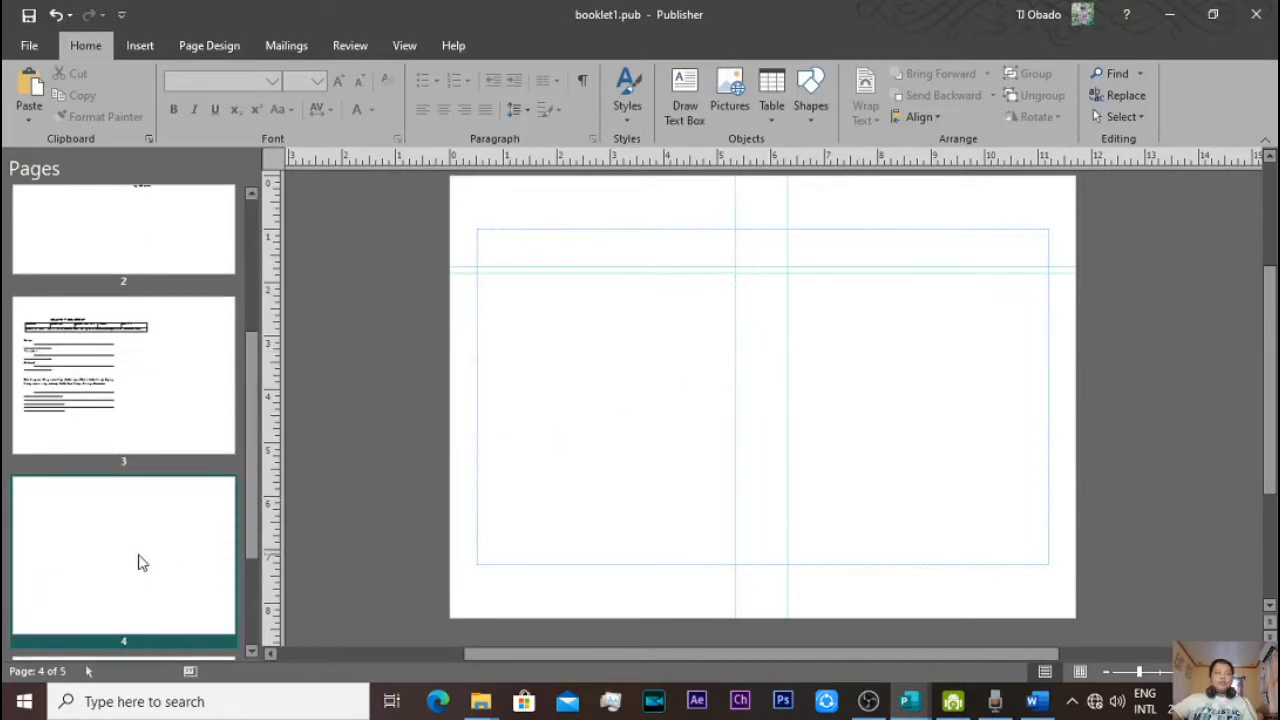
click(851, 334)
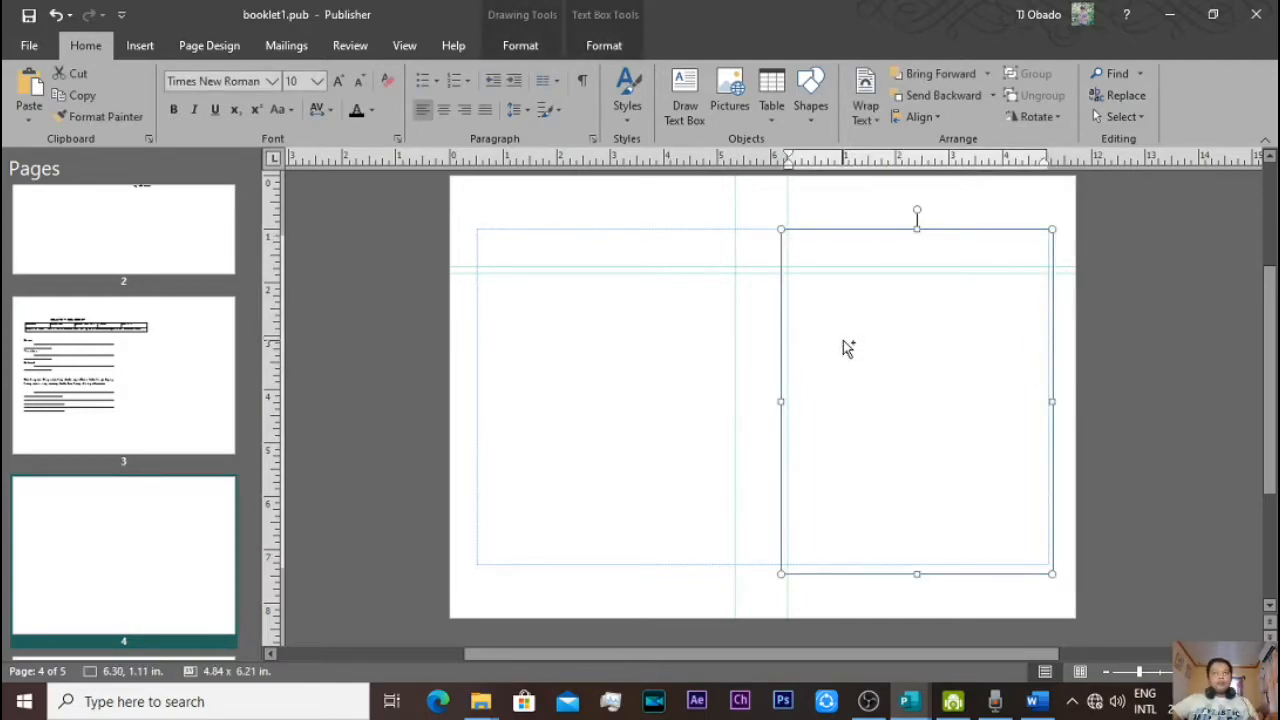
key(ctrl+v)
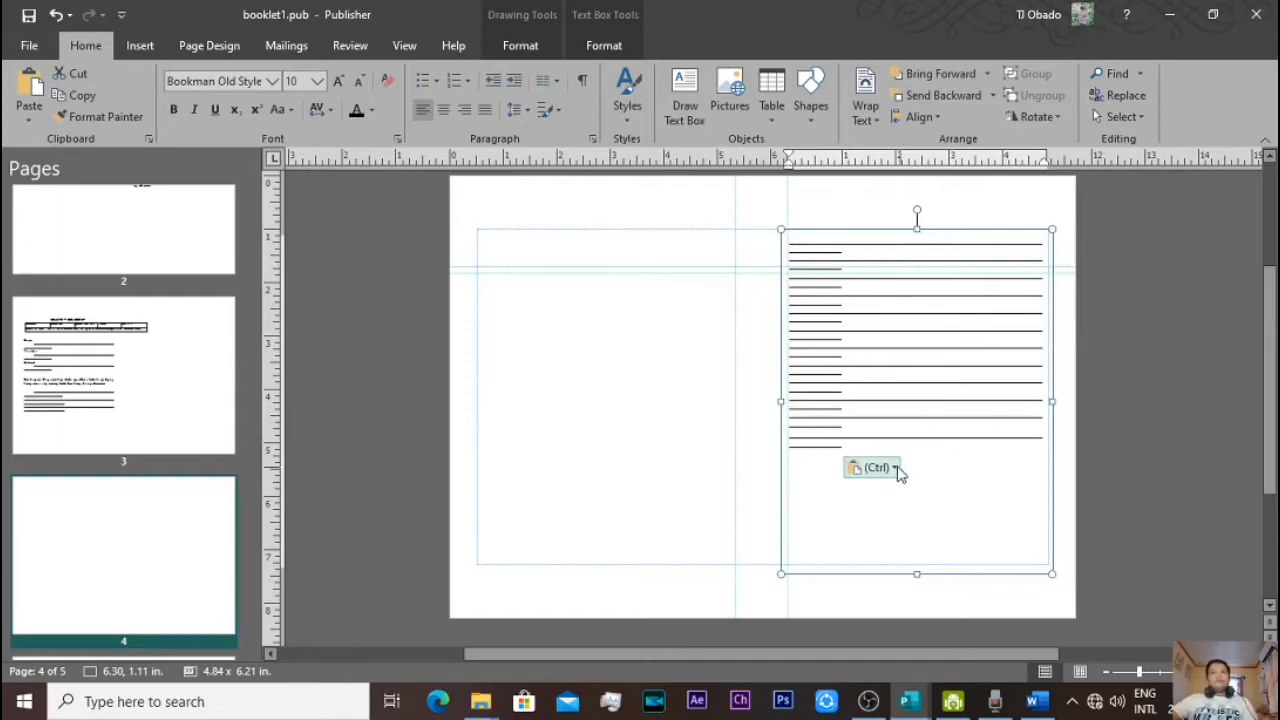
- Set all the pasted answer lines in page 4's right text box to size 12
drag(851, 460, 666, 229)
click(300, 80)
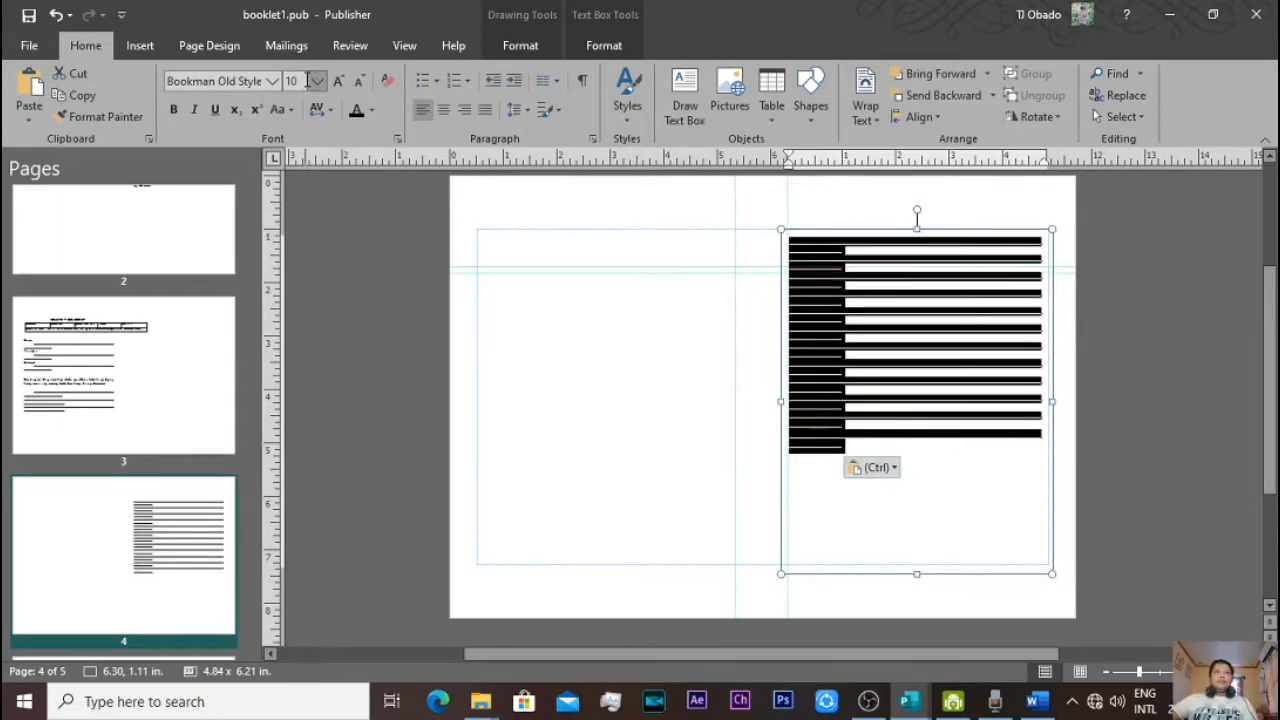
text(12)
key(Return)
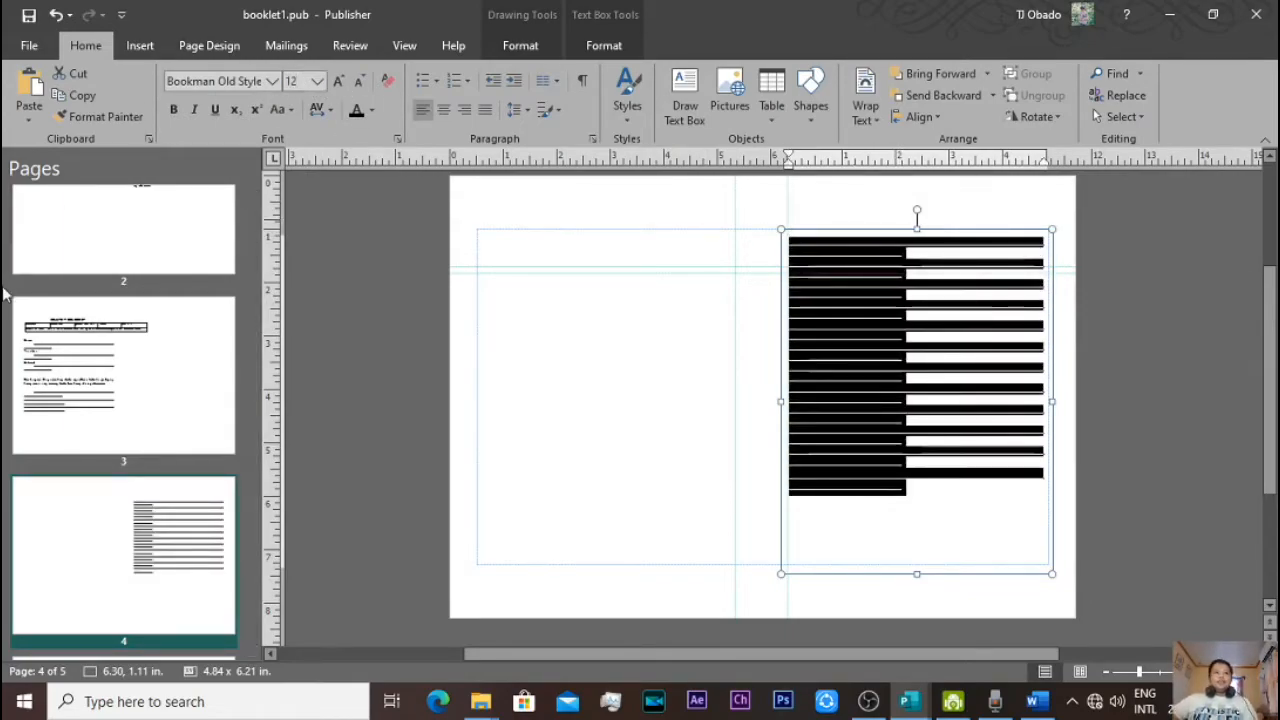
- Switch to Word and copy the entire left worksheet column of the third page, from the HEALTH WORKSHEET heading to its last answer line
key(alt)
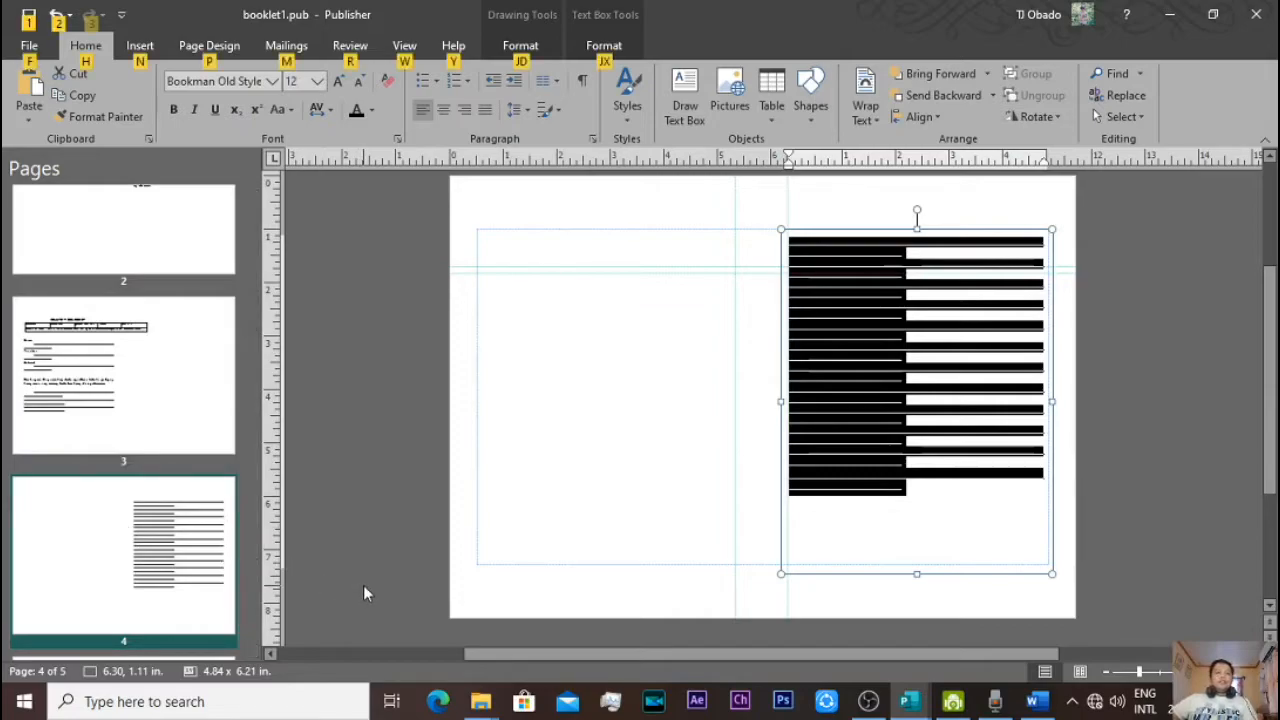
key(alt+Tab)
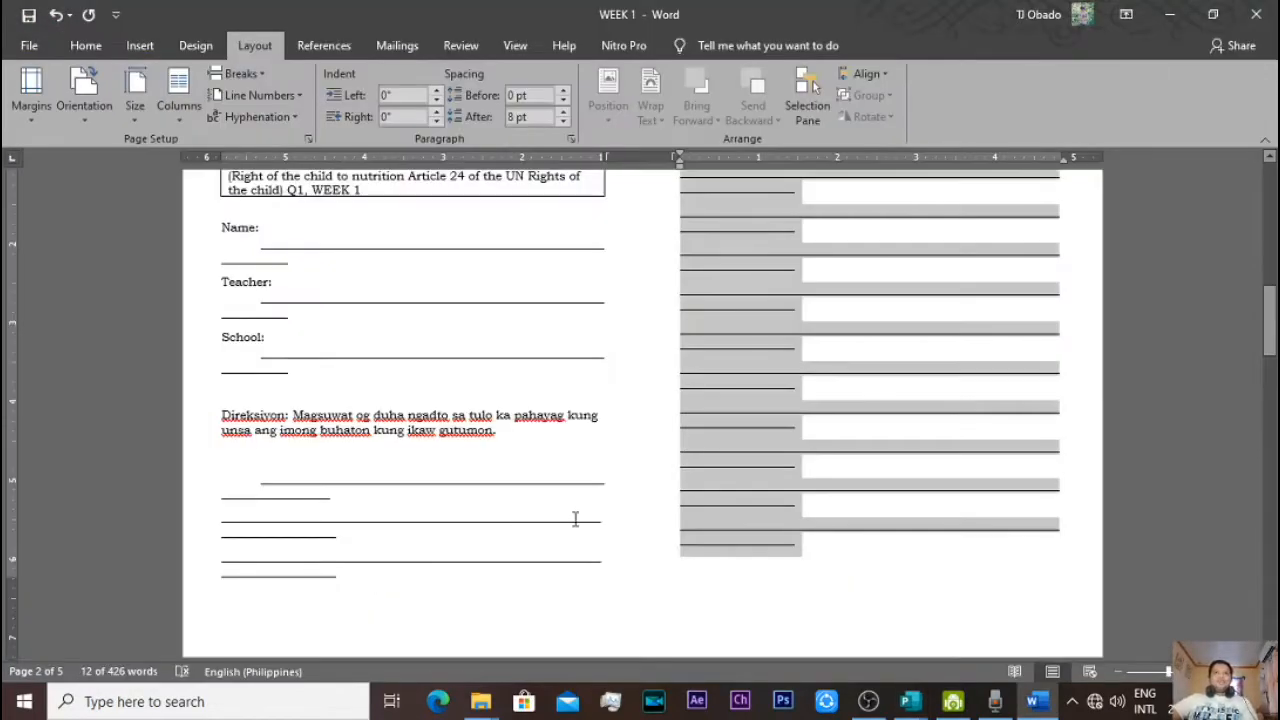
scroll(679, 525, down, 12)
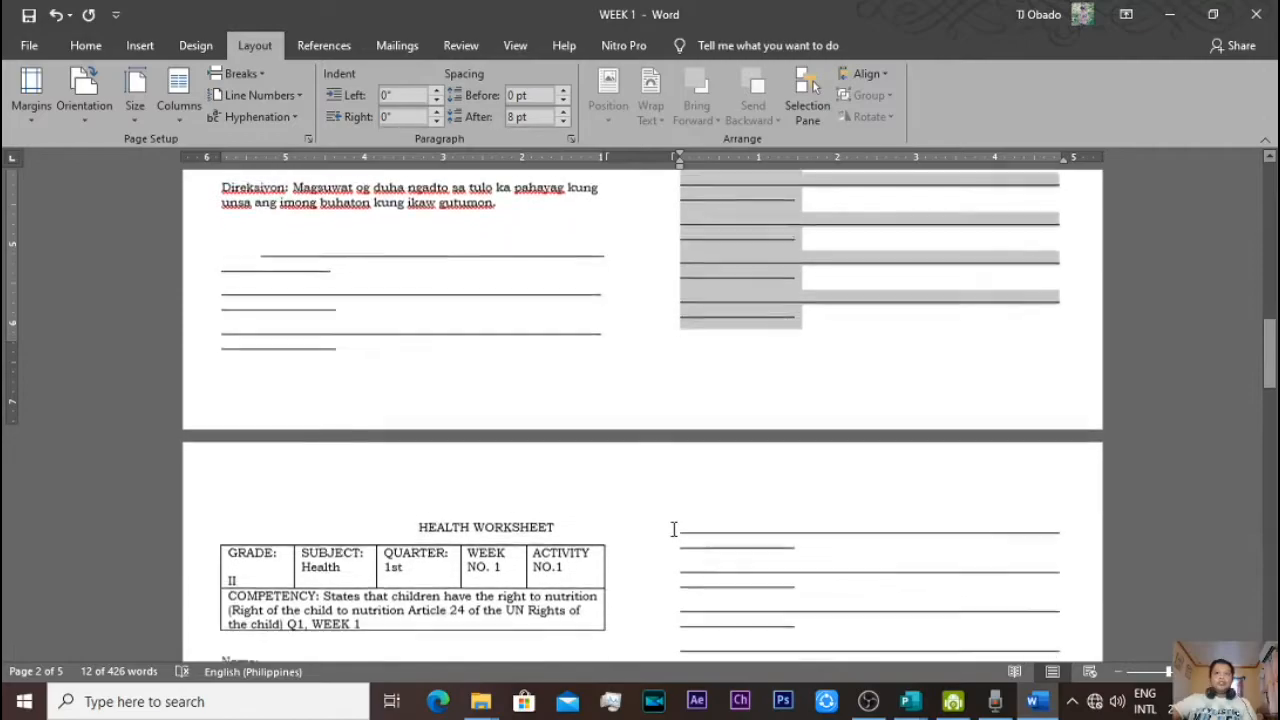
scroll(660, 540, down, 3)
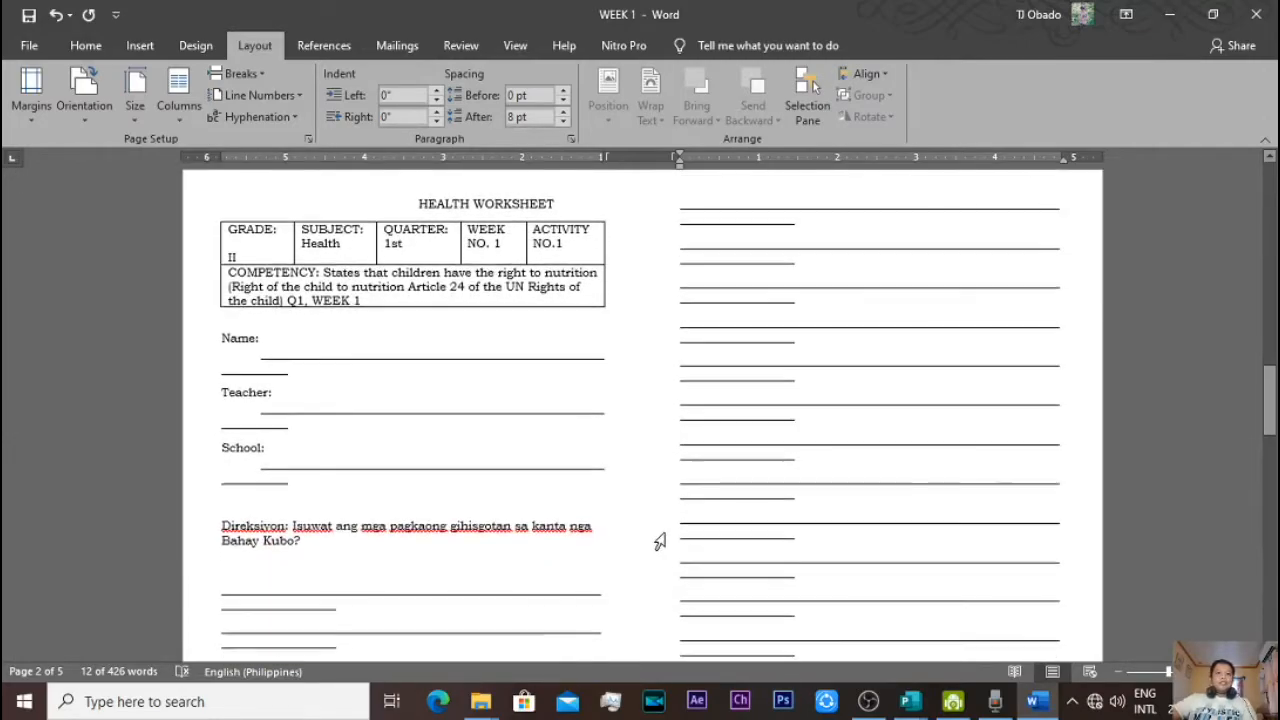
mouse_move(420, 242)
mouse_down()
mouse_move(577, 371)
mouse_move(589, 531)
mouse_move(571, 634)
mouse_move(607, 560)
mouse_move(607, 575)
mouse_up()
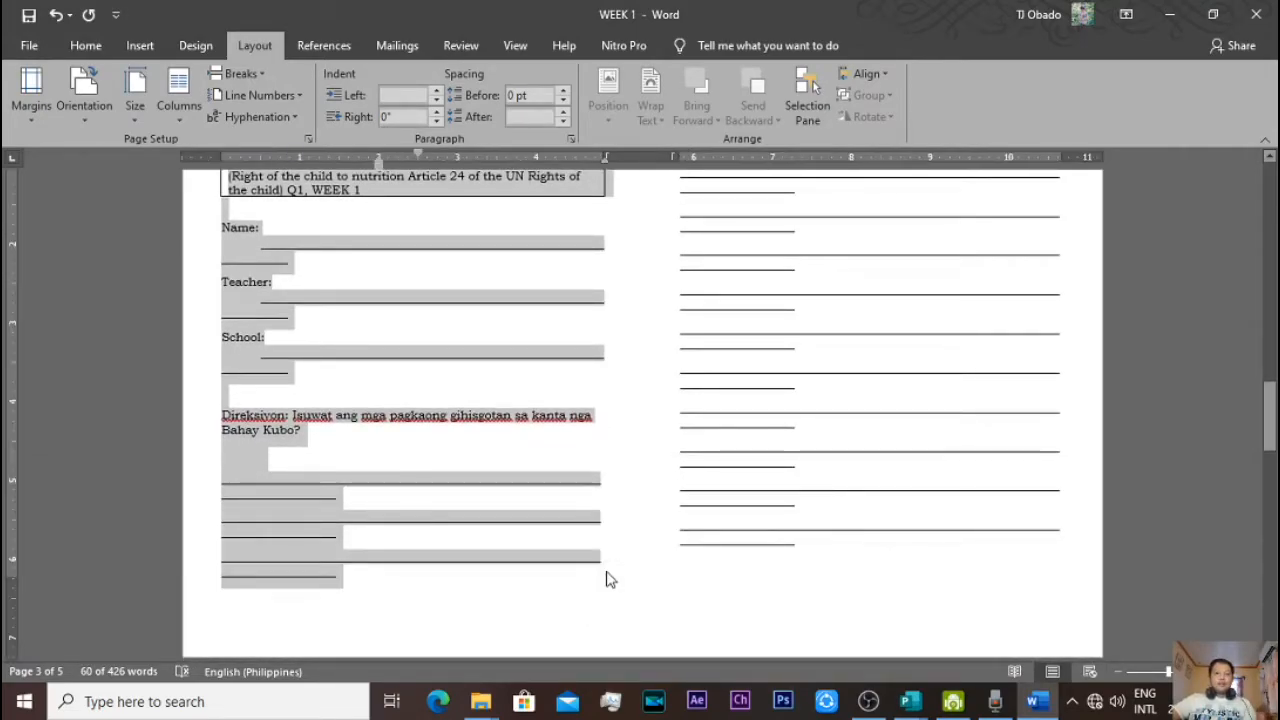
- Switch to Publisher and paste the copied column into page 5's left text box with its source formatting
key(alt+Tab)
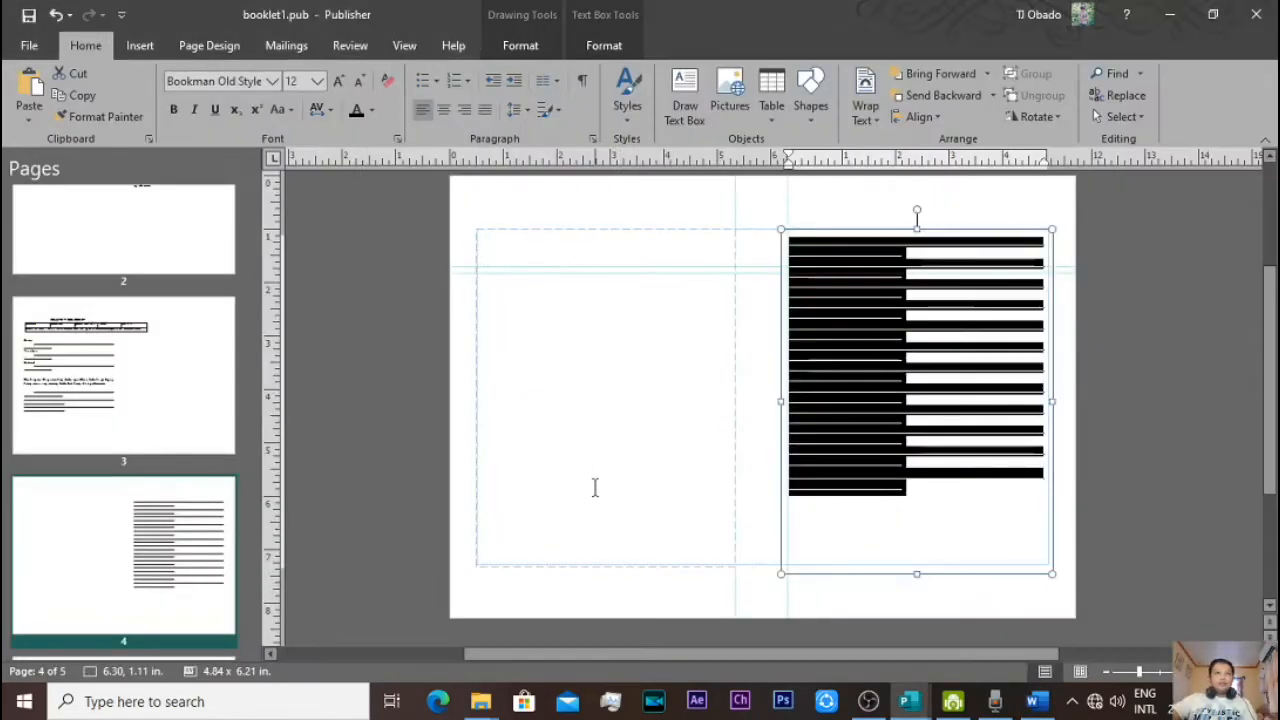
scroll(195, 532, down, 1)
scroll(195, 532, down, 2)
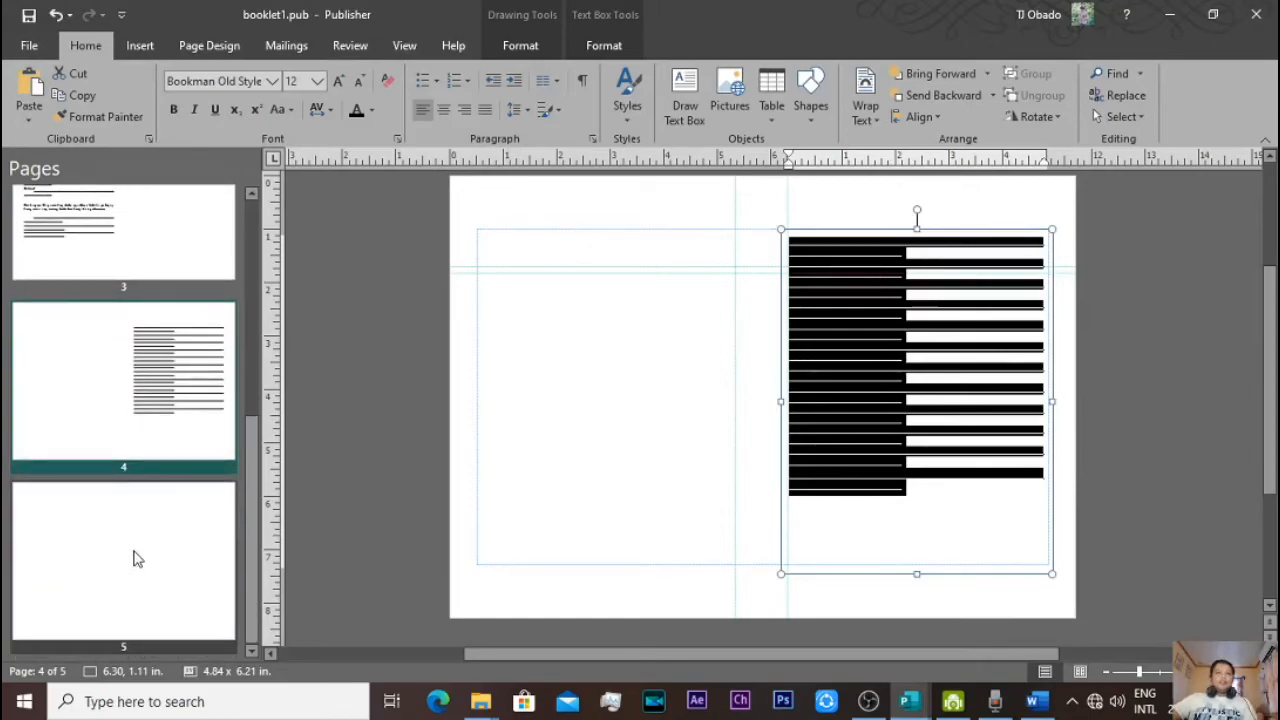
click(103, 562)
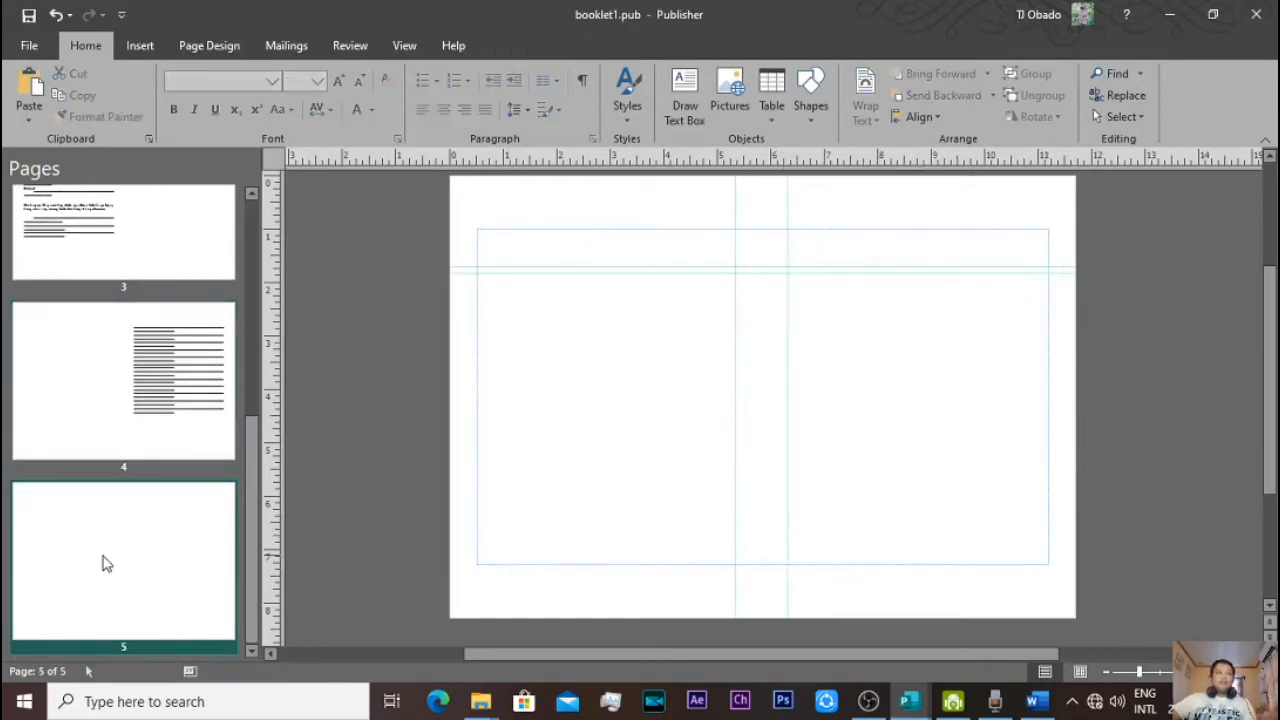
click(592, 263)
click(28, 118)
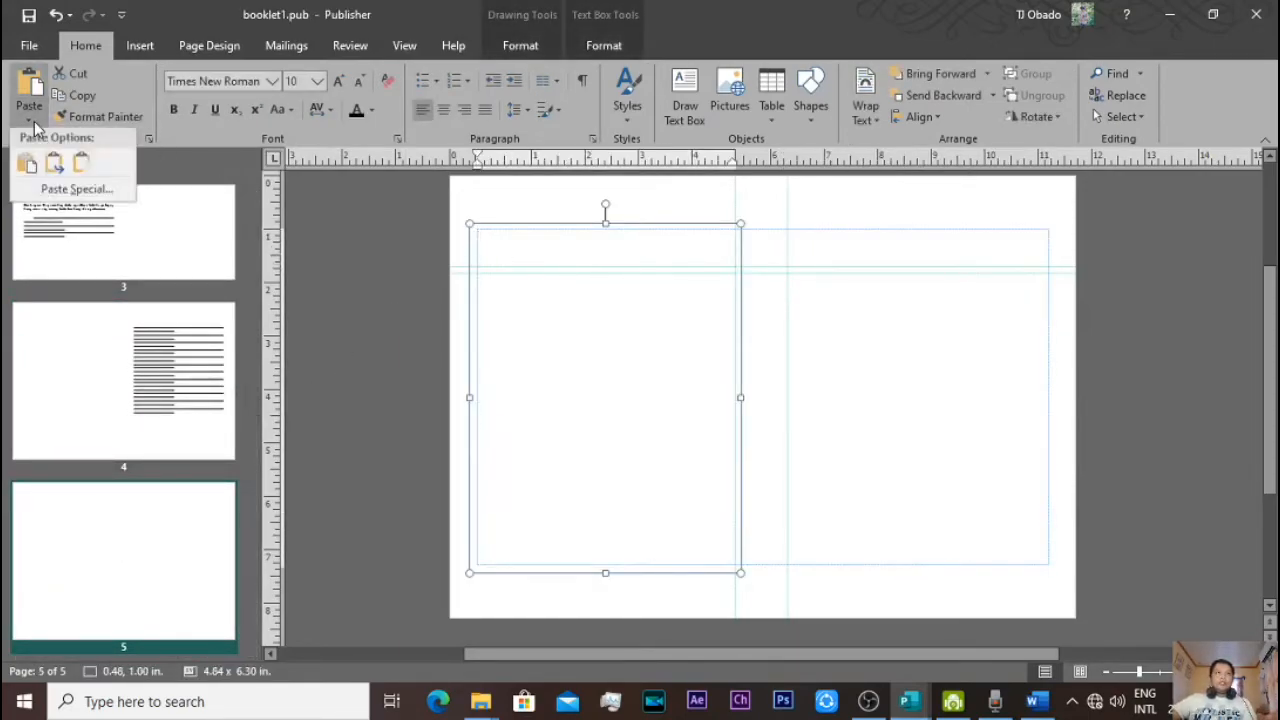
click(26, 168)
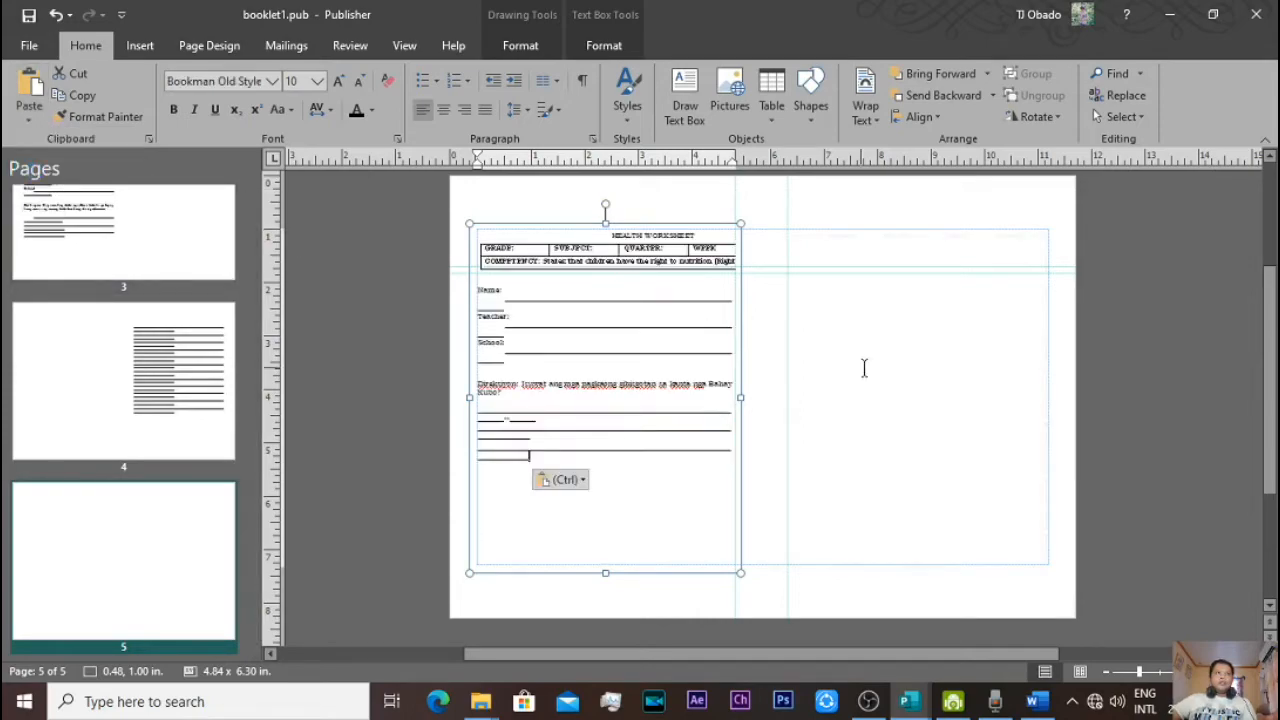
- Narrow the worksheet header table on page 5 to about 4.76 in so it fits inside the left text box
click(362, 503)
scroll(252, 533, up, 10)
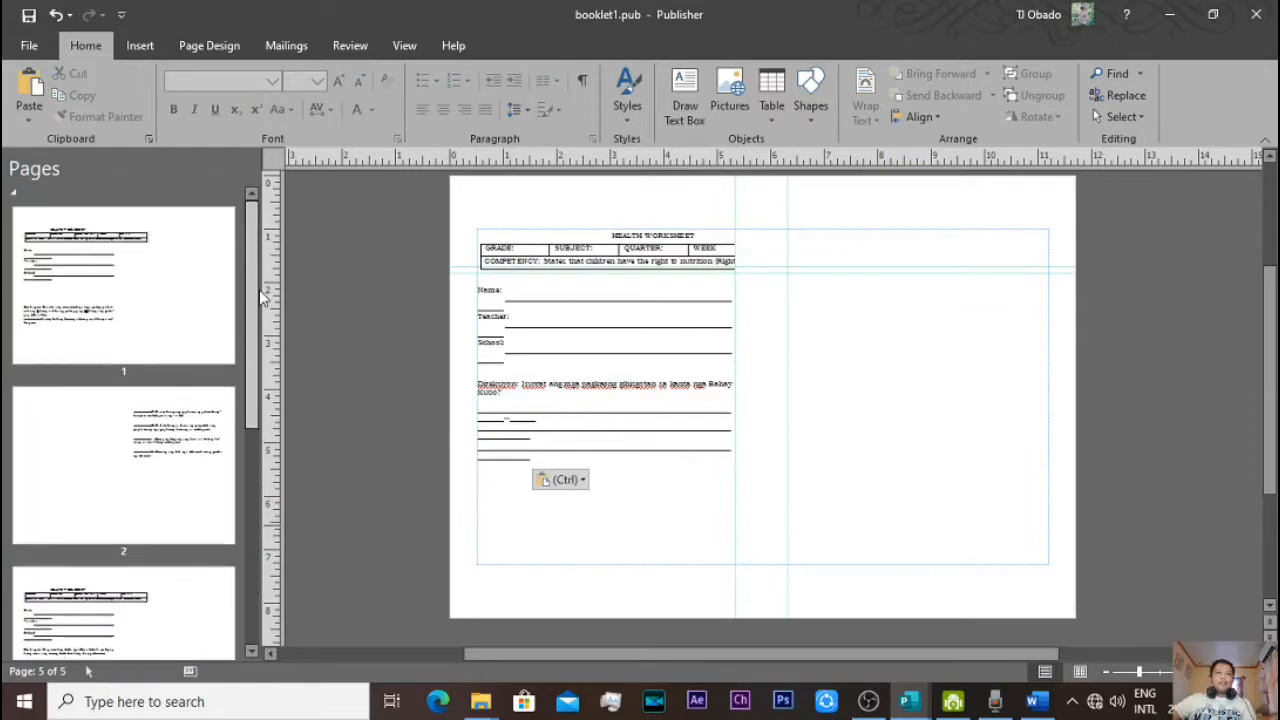
drag(266, 352, 277, 590)
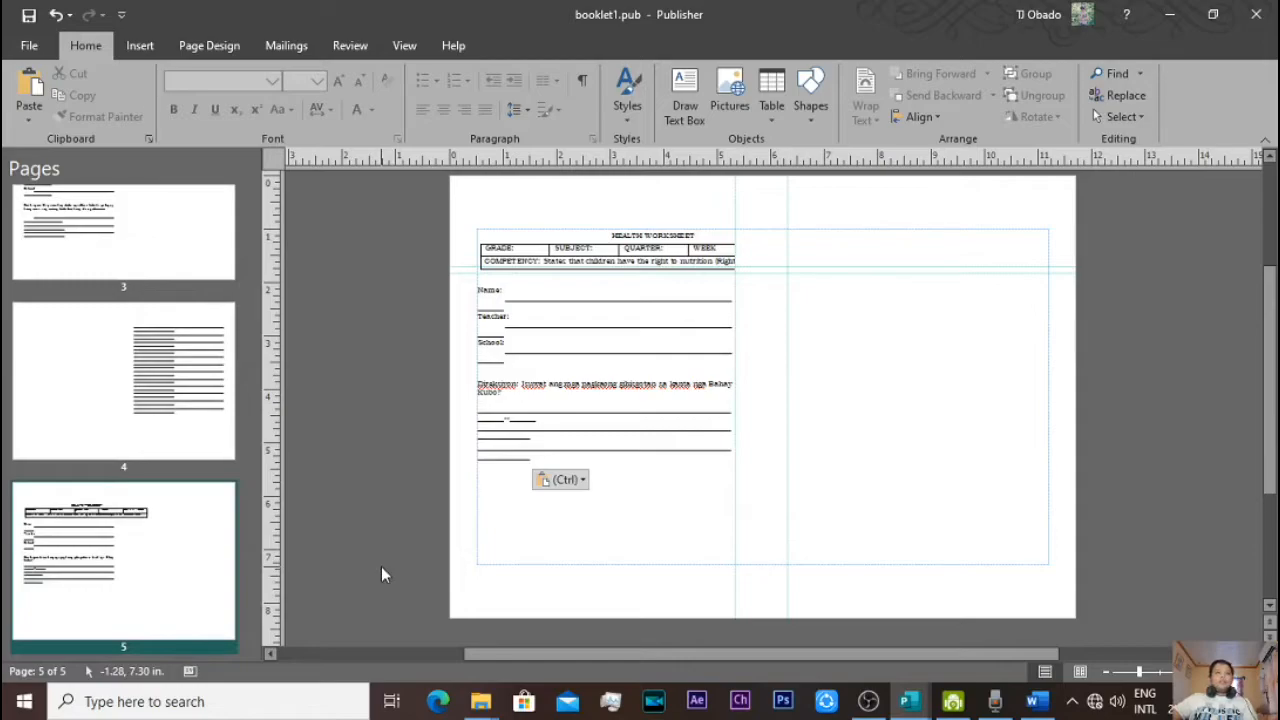
click(712, 280)
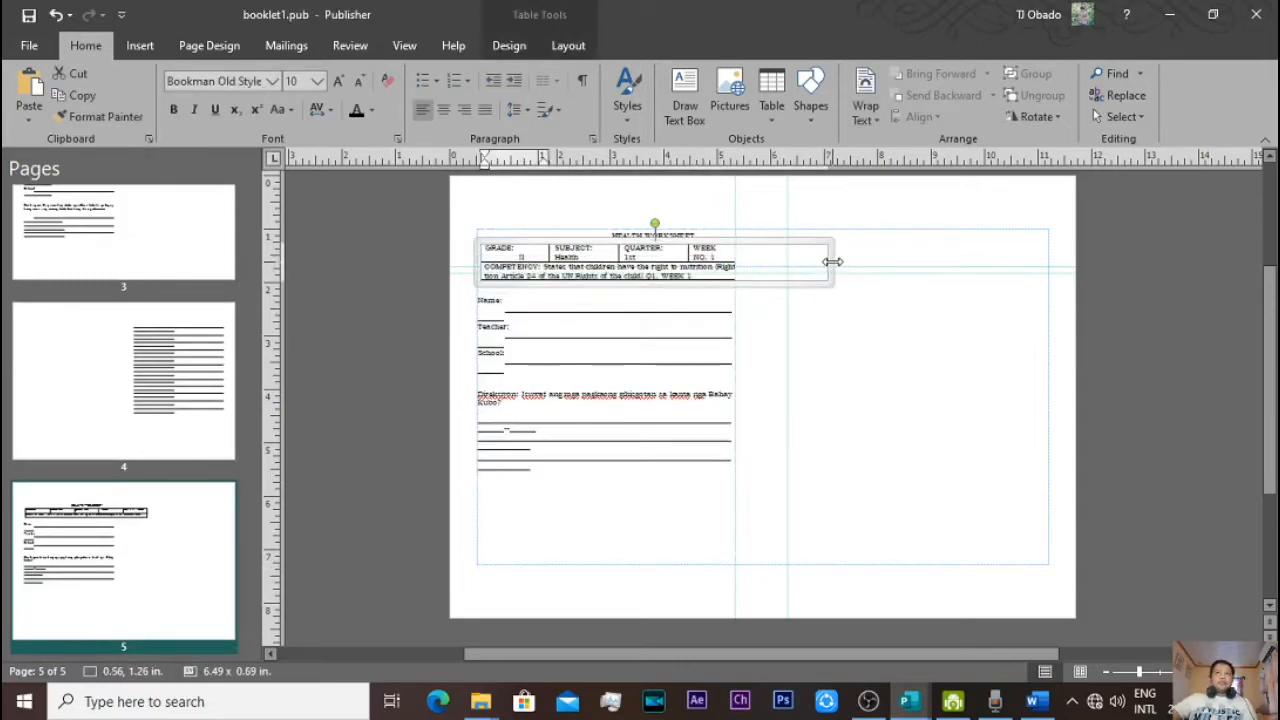
drag(741, 262, 740, 262)
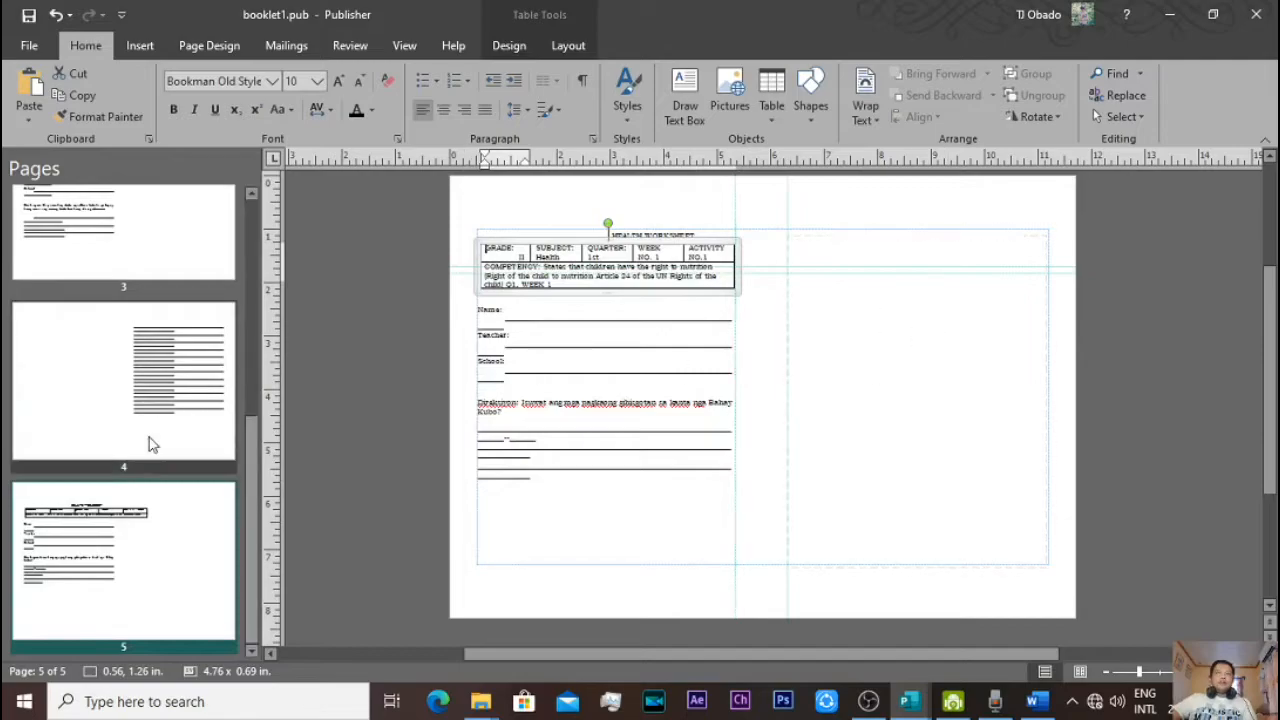
click(353, 468)
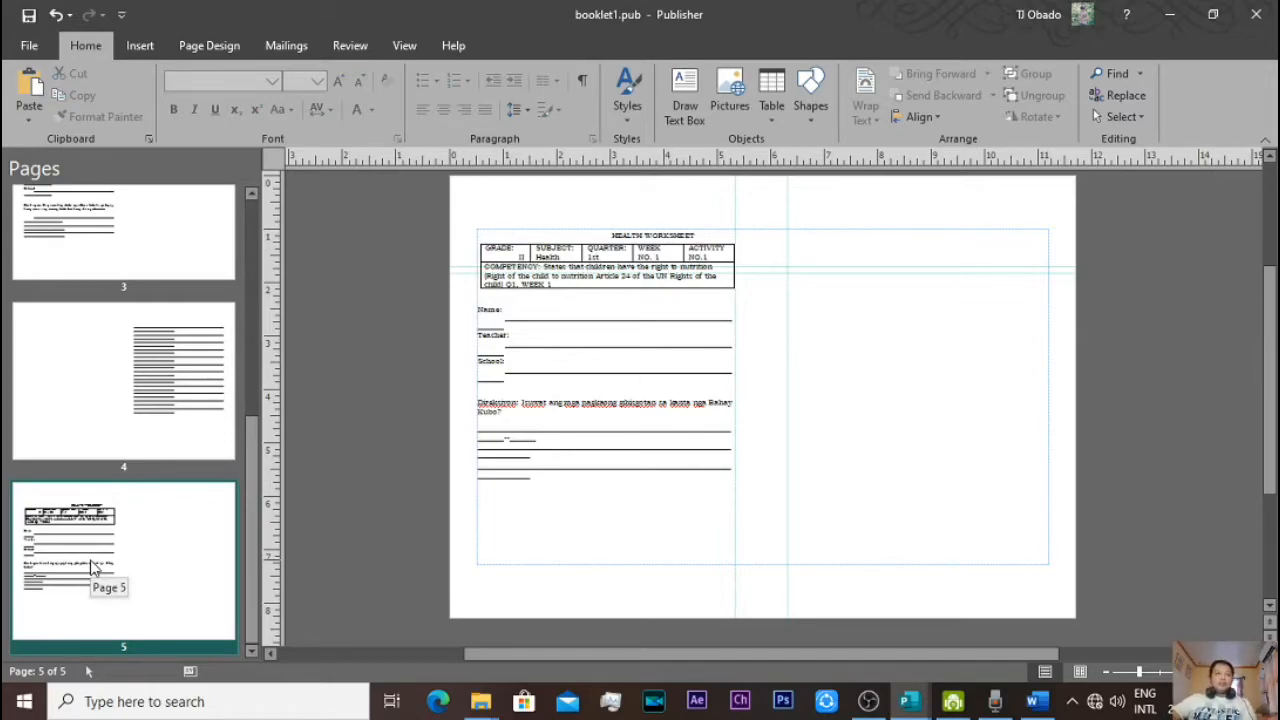
- Narrow the worksheet header table on page 1 to about 4.76 in so it fits inside the left text box
scroll(255, 540, up, 10)
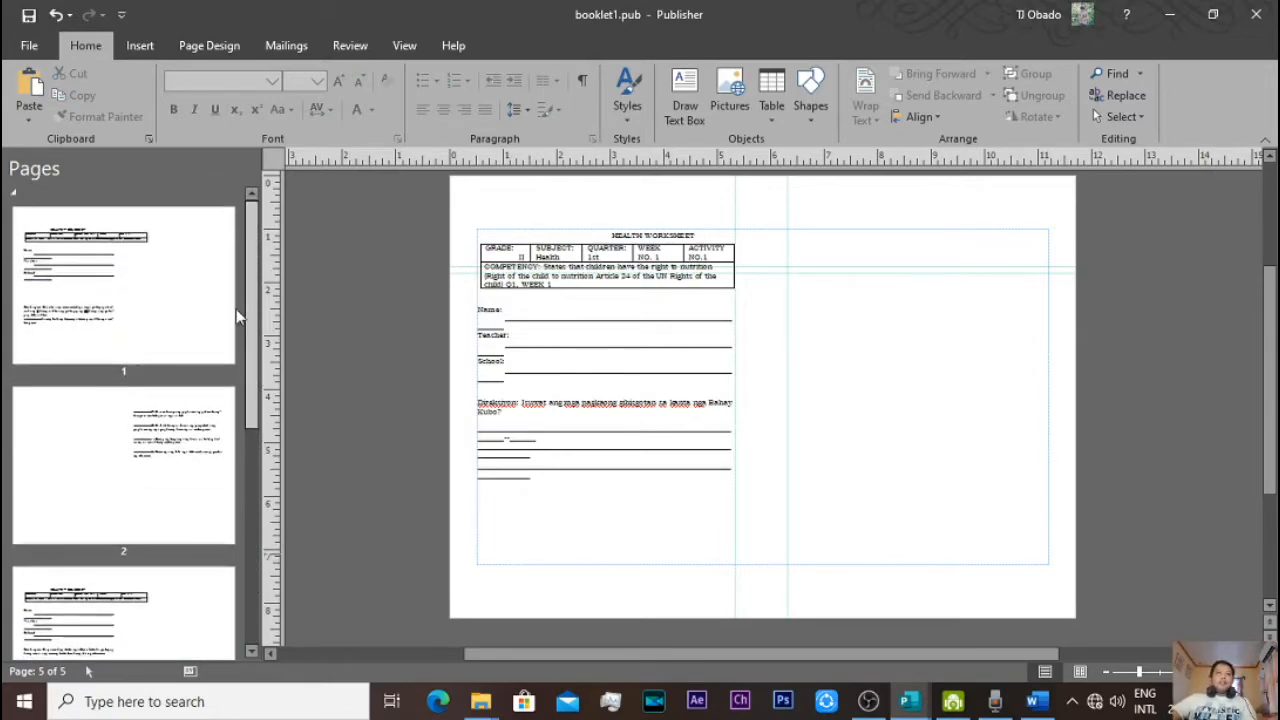
click(145, 294)
click(762, 264)
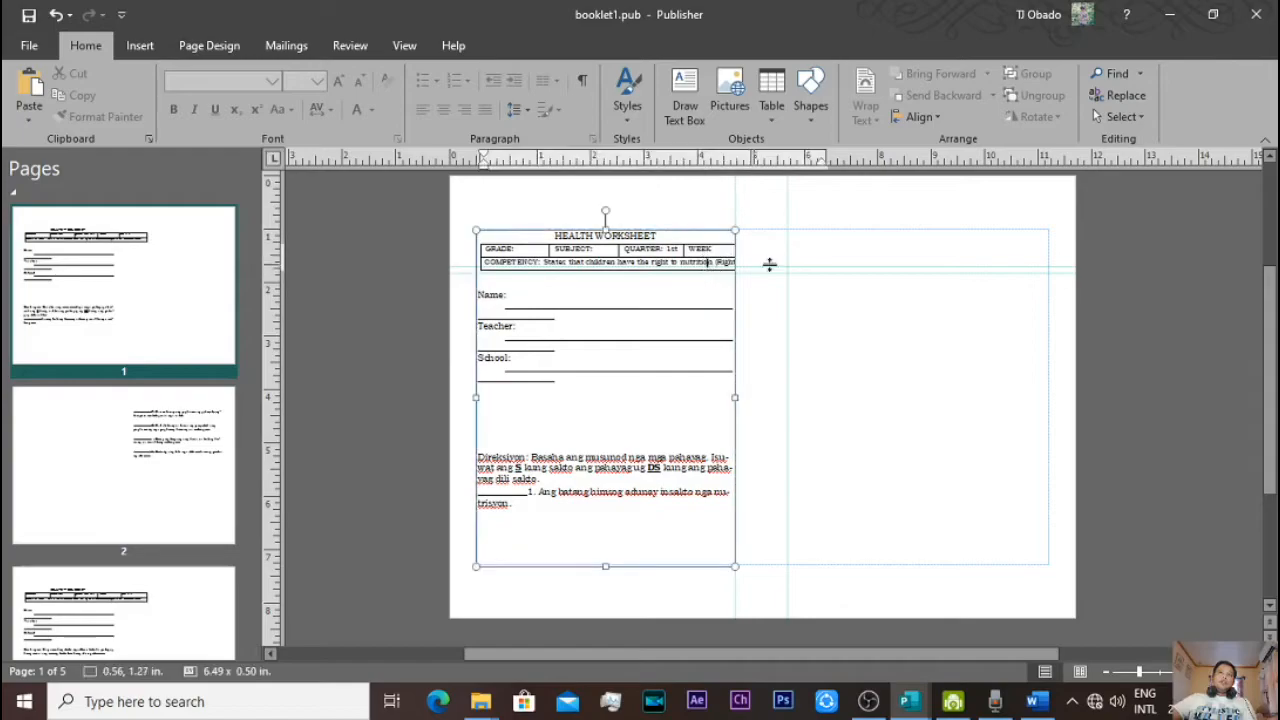
click(832, 258)
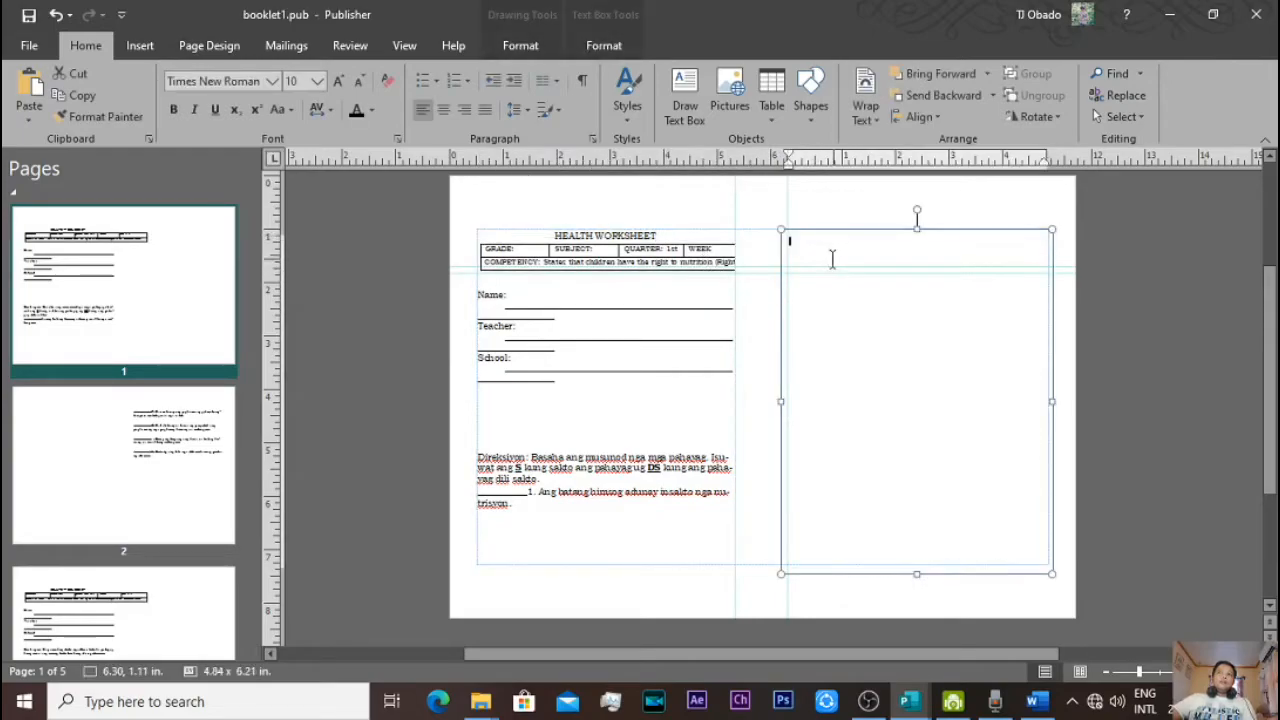
click(748, 266)
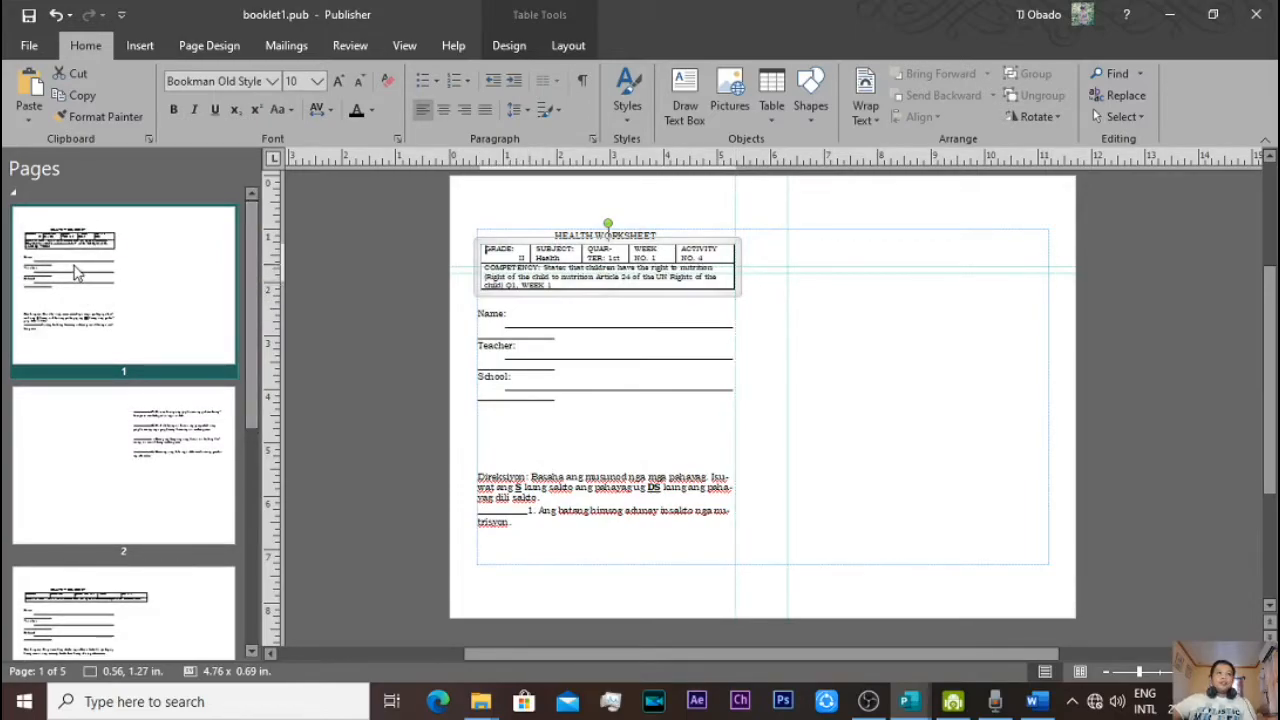
- Review the placement of the pasted columns on pages 2 to 5
click(170, 462)
drag(254, 386, 250, 497)
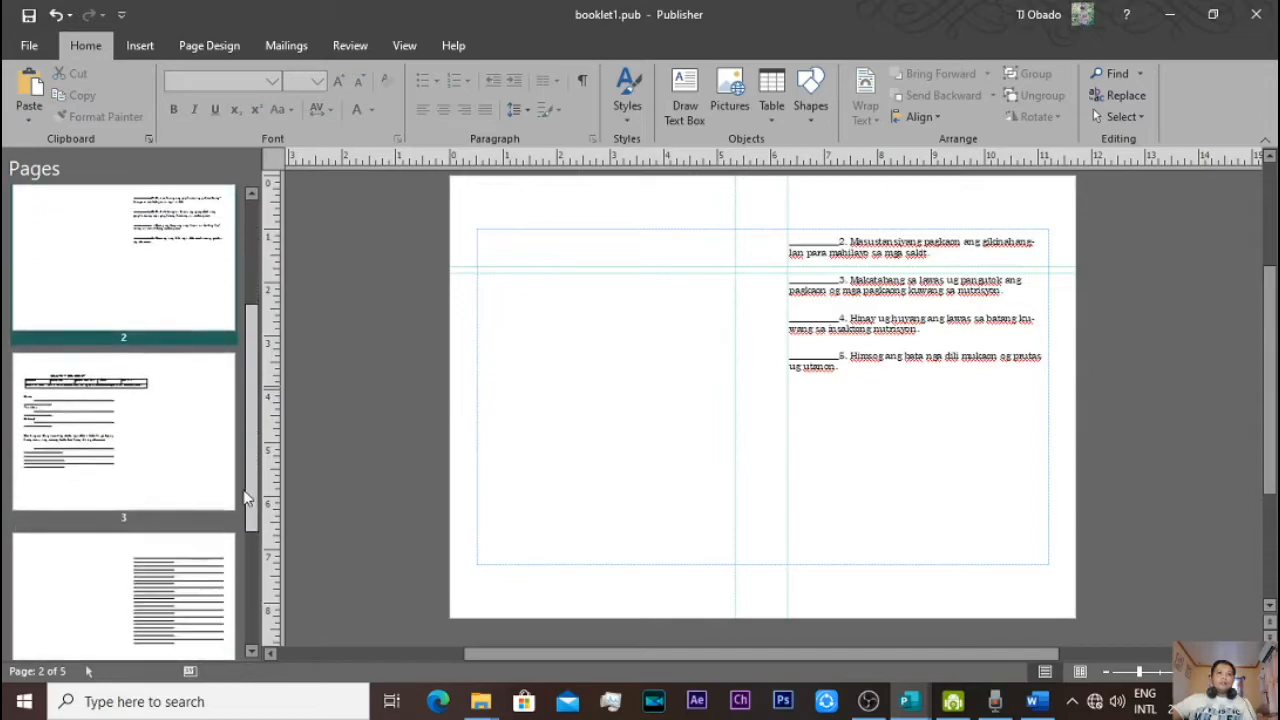
click(100, 430)
drag(252, 428, 252, 512)
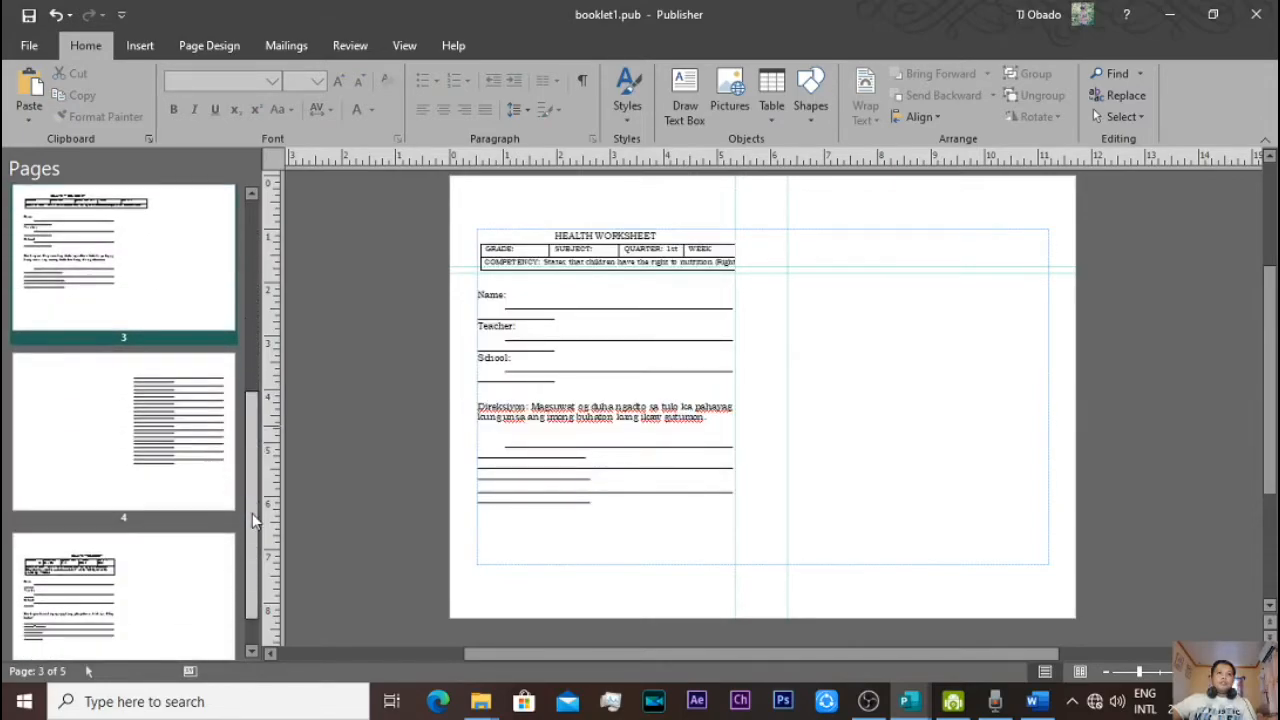
click(180, 452)
drag(254, 465, 252, 505)
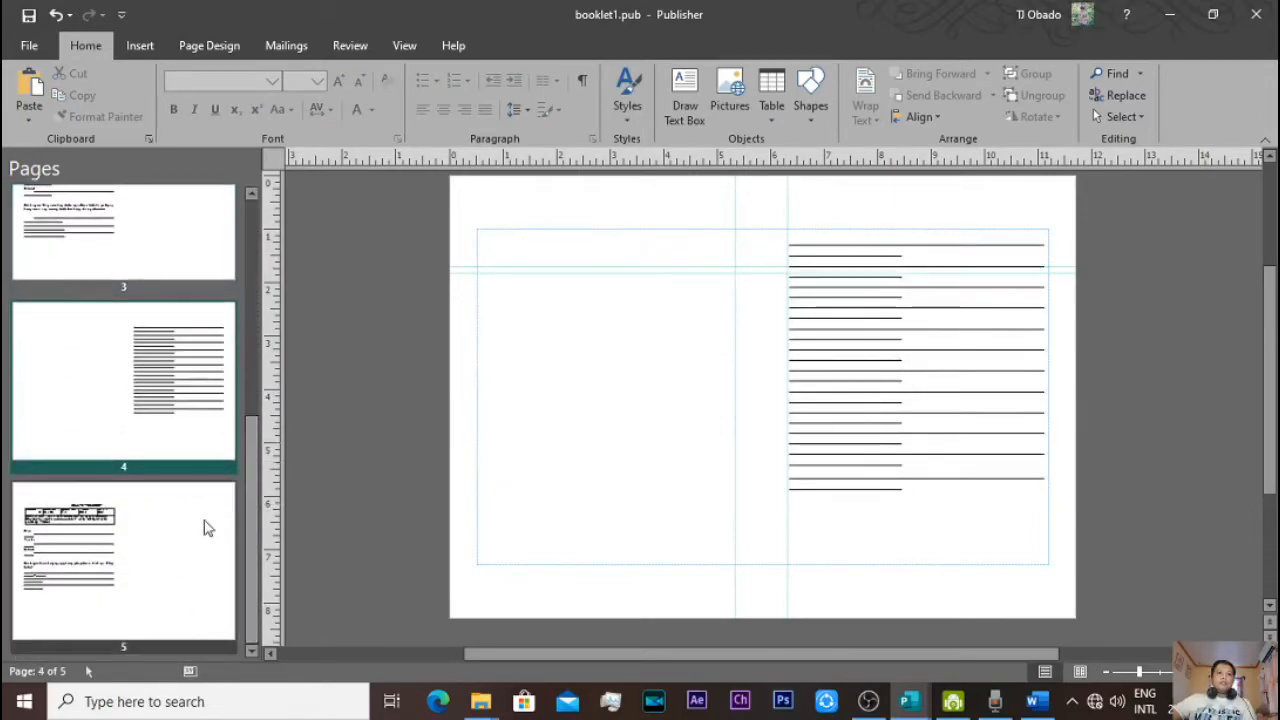
click(86, 548)
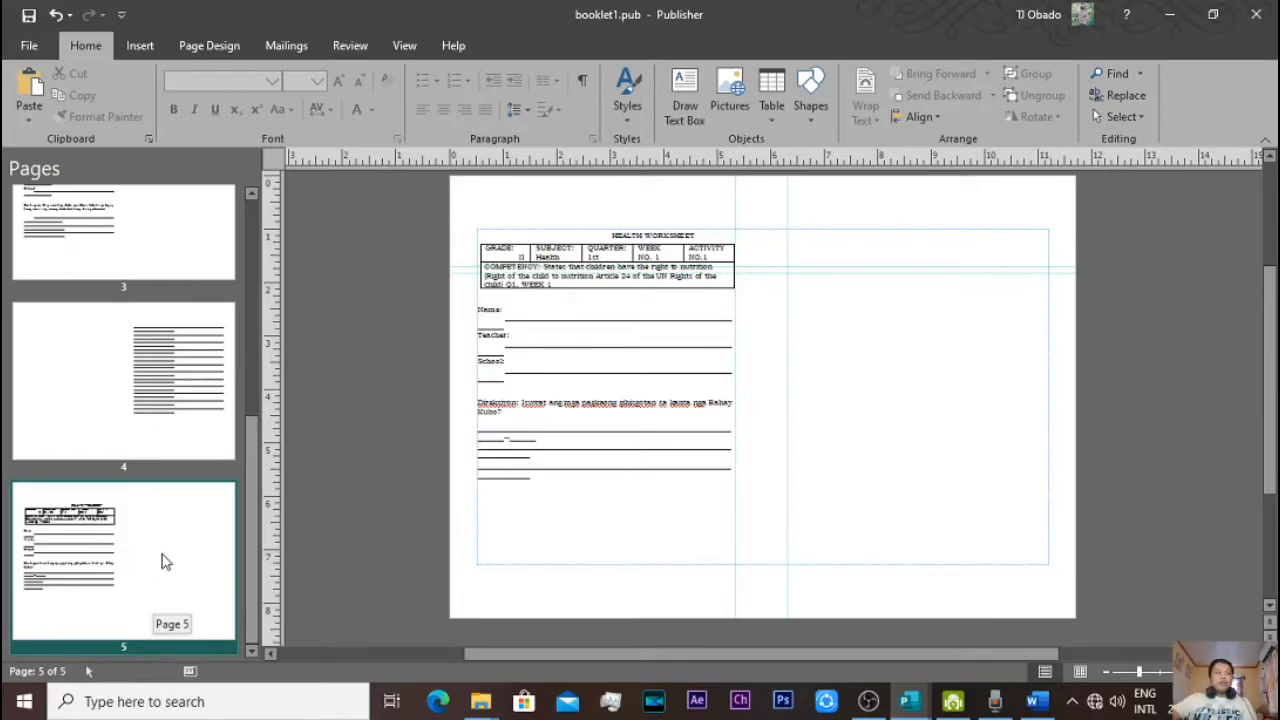
- Switch to Word and copy all the blank answer lines in the right column of the third page
key(alt+Tab)
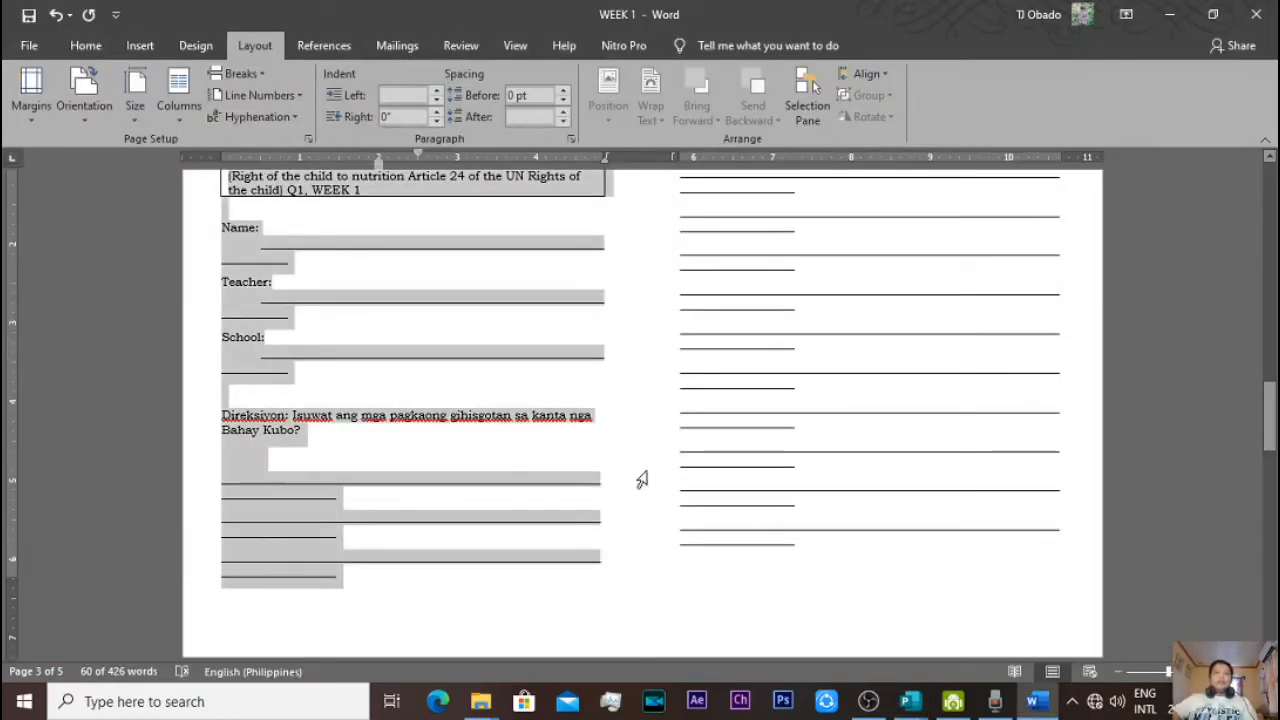
scroll(718, 562, up, 6)
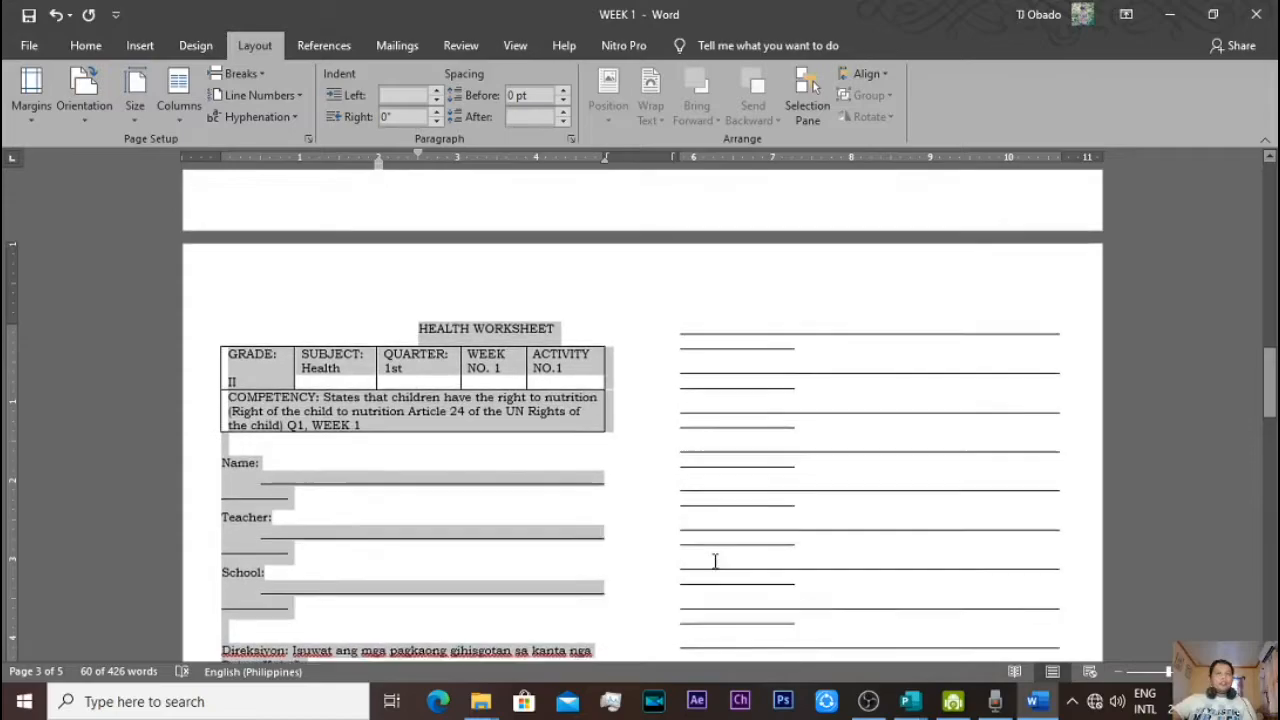
drag(681, 412, 832, 529)
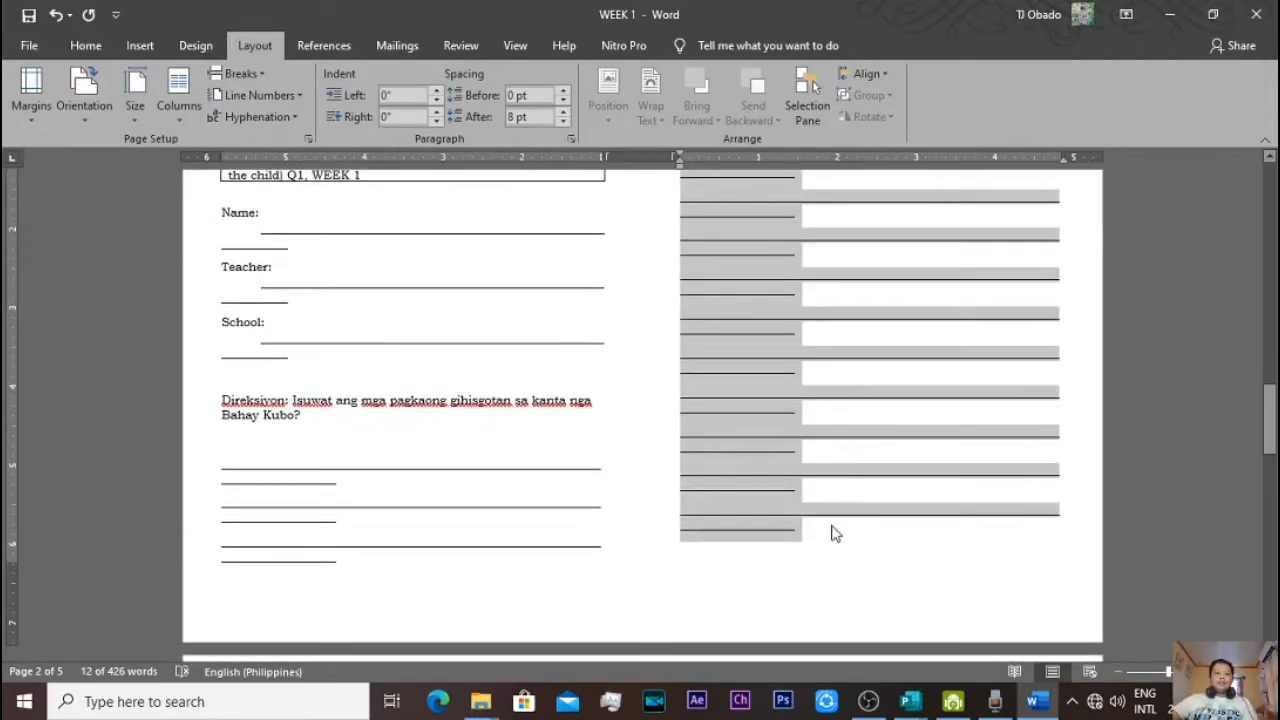
right_click(767, 505)
click(806, 271)
- Switch to Publisher, paste the copied answer lines as text only into page 5's right text box, and set them to size 12
key(alt+Tab)
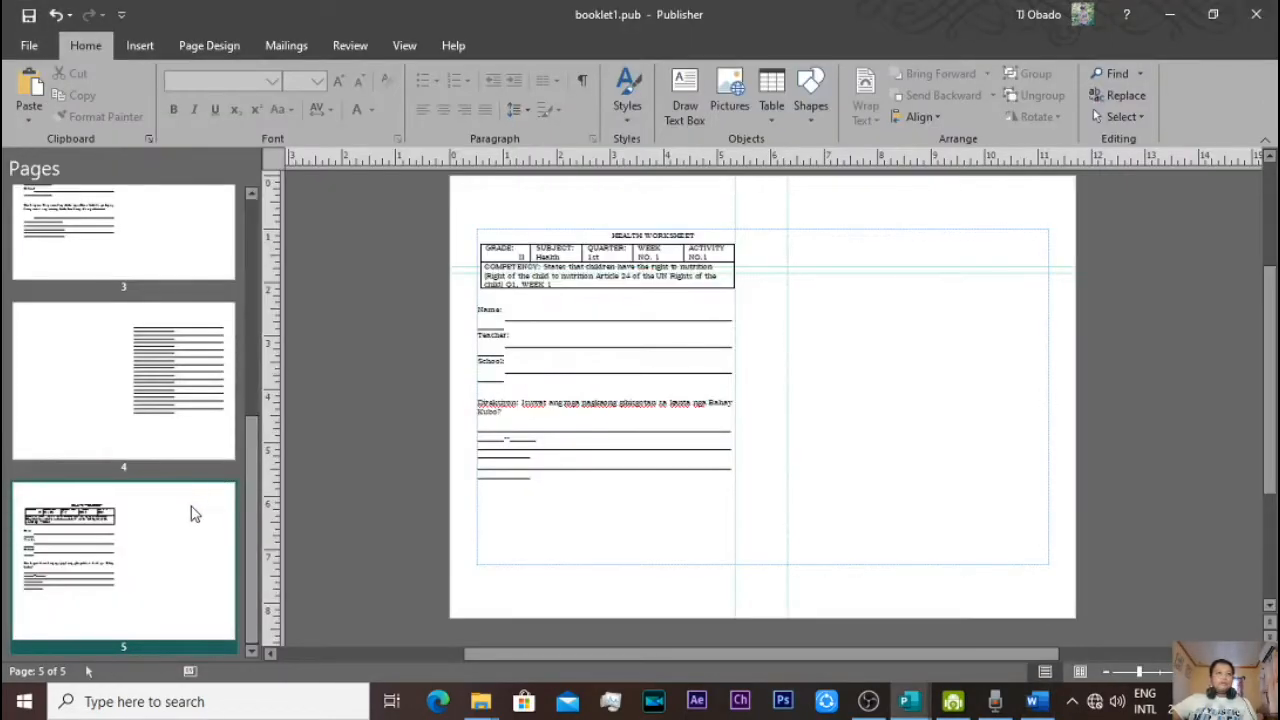
click(883, 286)
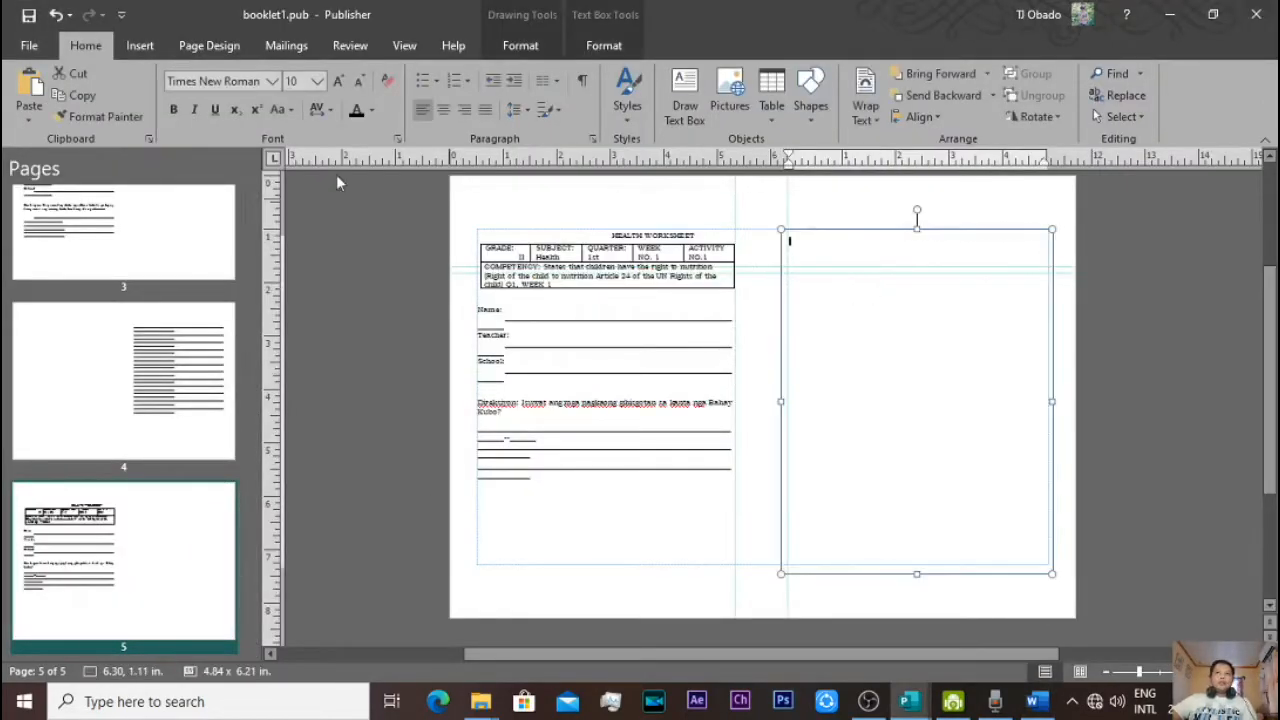
click(28, 118)
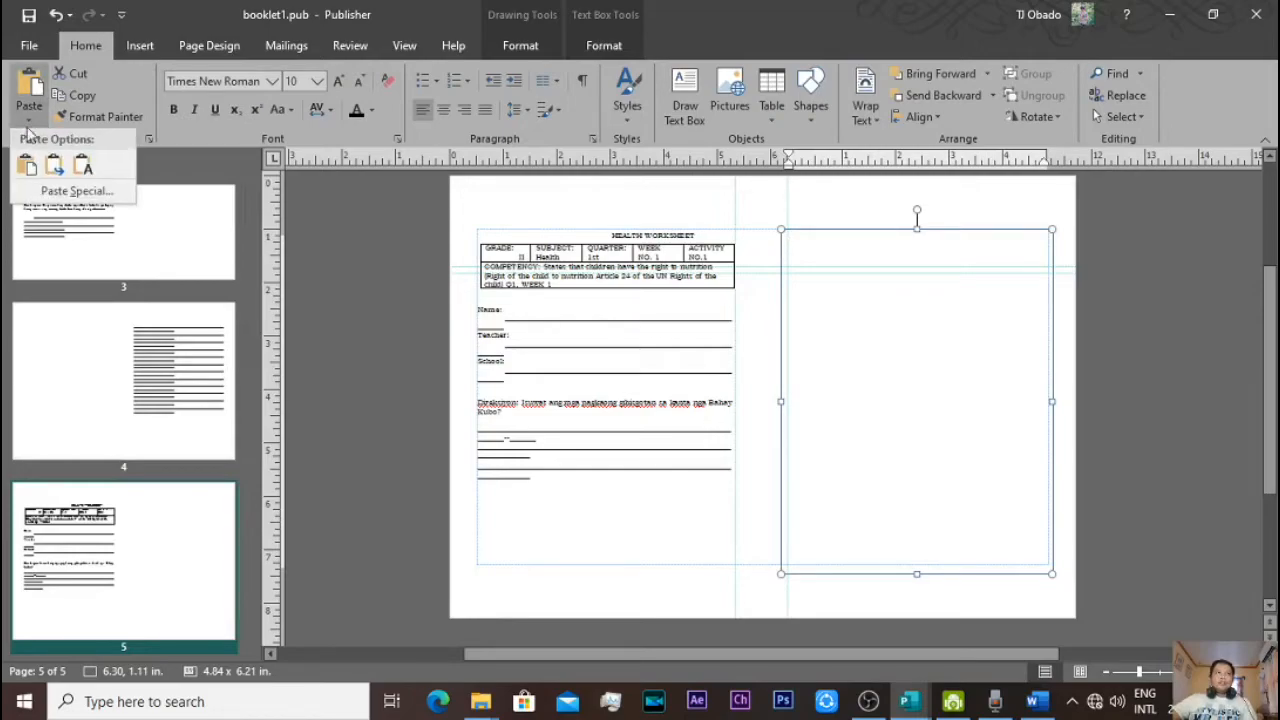
click(82, 170)
drag(843, 425, 788, 238)
click(306, 81)
text(12)
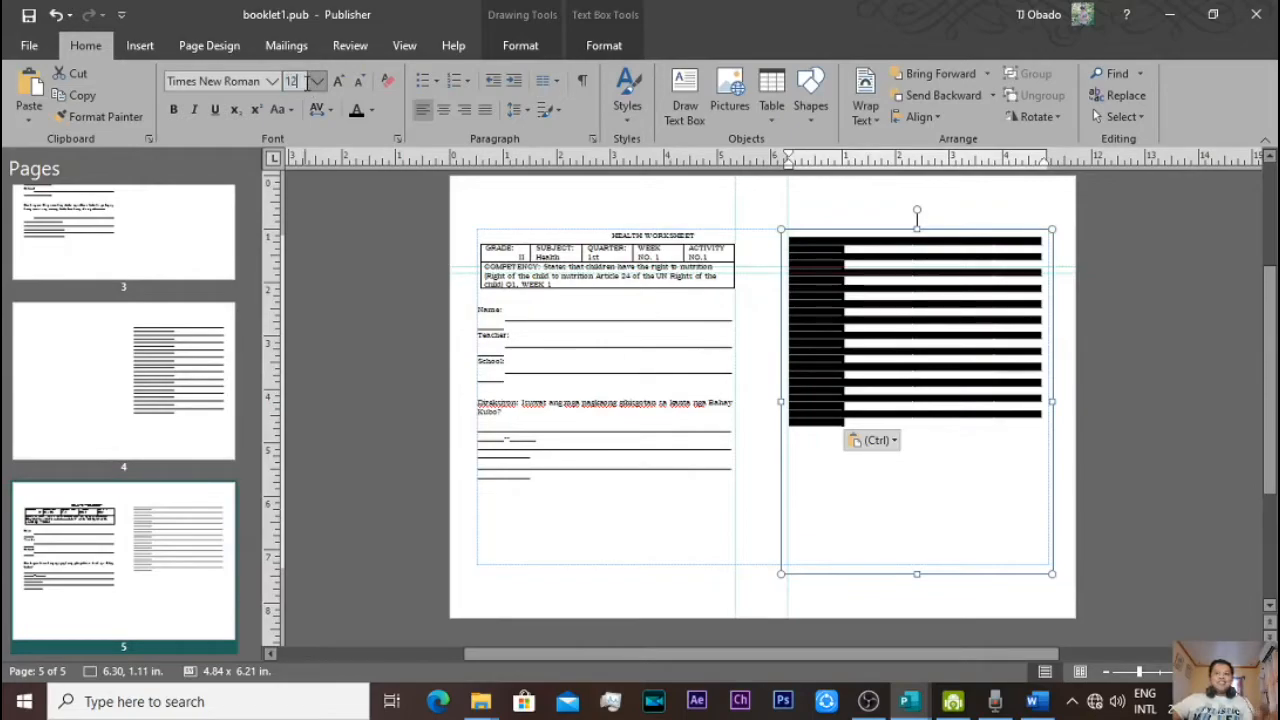
key(Return)
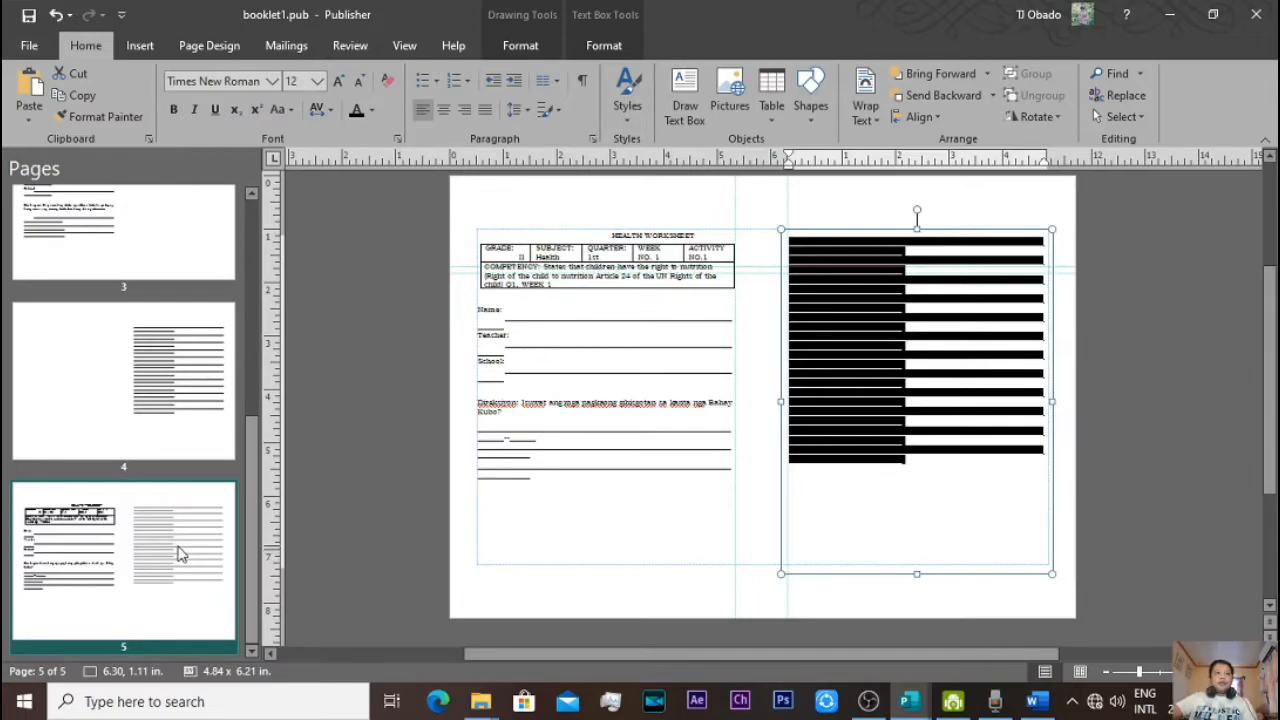
- Open page 4 and check its column placement against the neighbouring pages
click(66, 368)
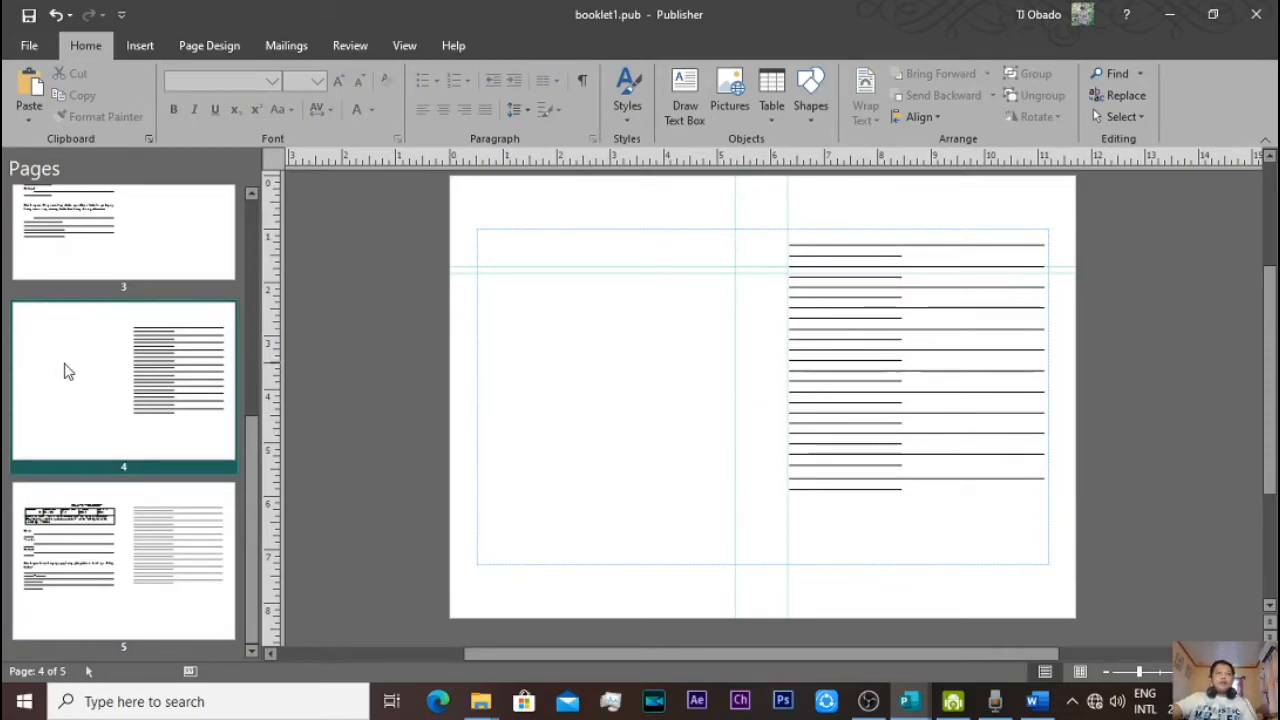
scroll(66, 371, up, 1)
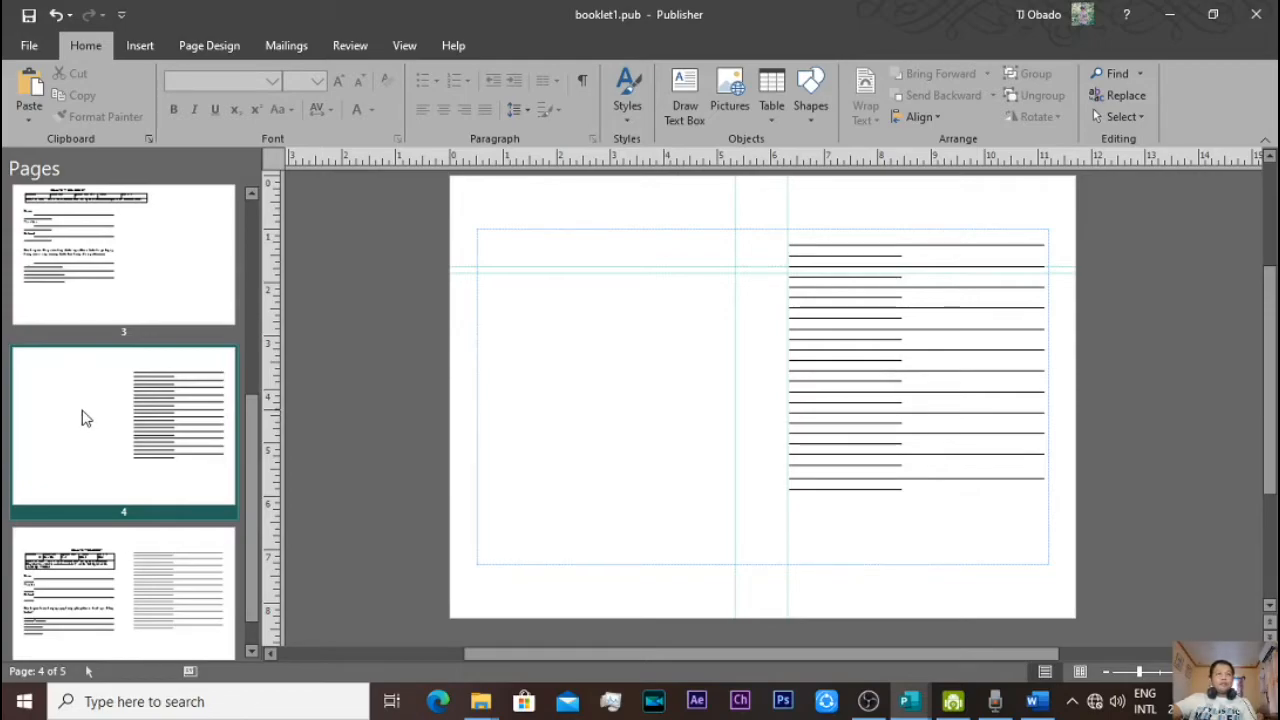
- Switch to Word and copy the fourth page's entire left column, from the Article 24 table through the Direksiyon text
key(alt+Tab)
scroll(640, 523, down, 1)
scroll(570, 520, down, 5)
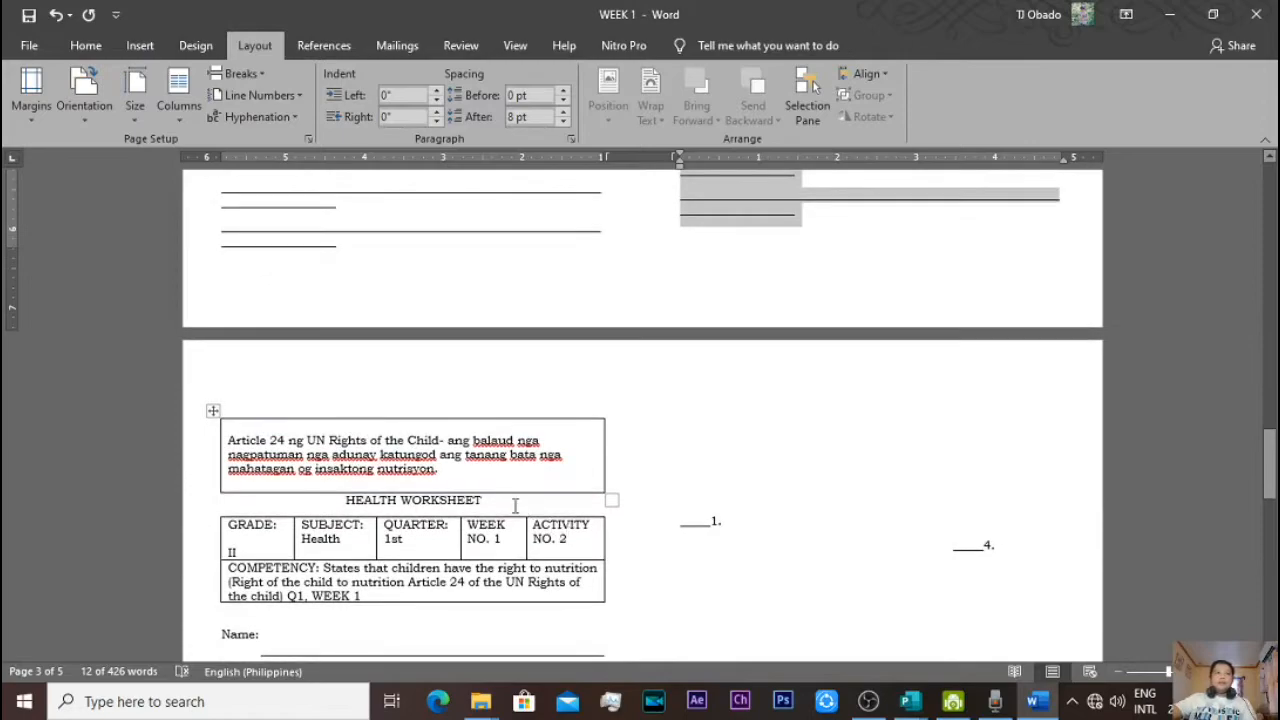
drag(249, 434, 450, 588)
click(253, 408)
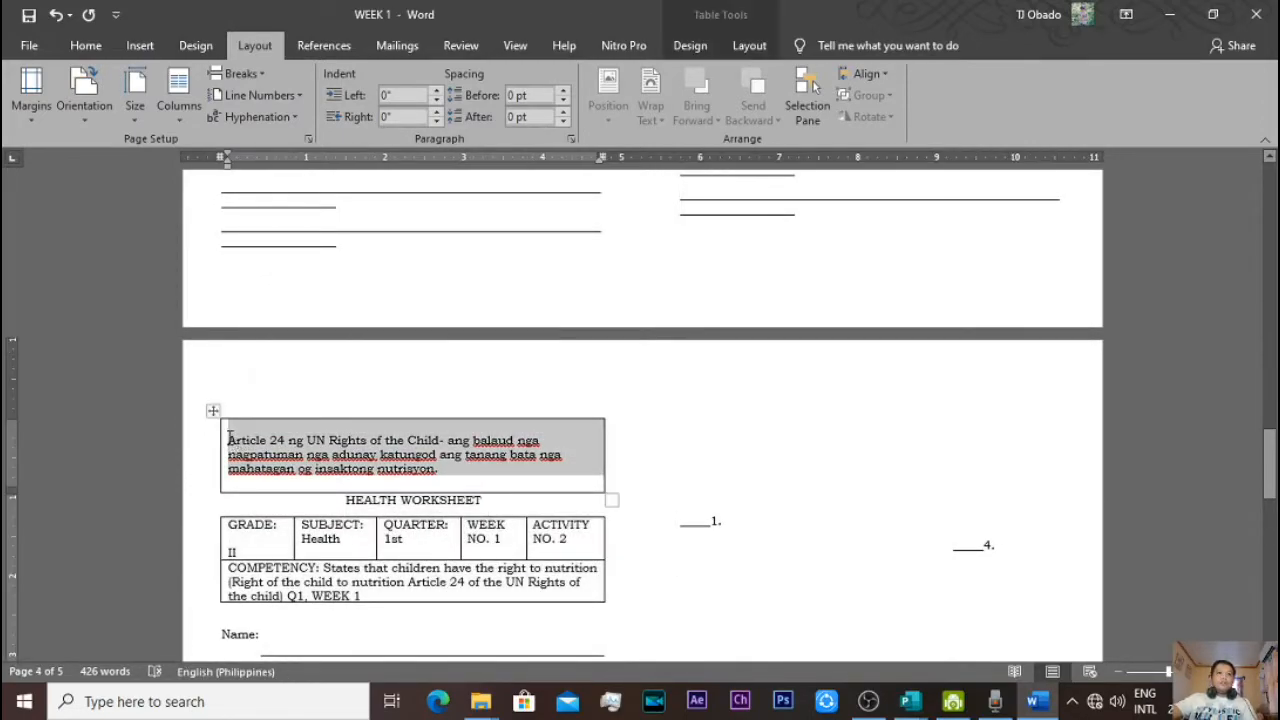
click(229, 445)
drag(228, 440, 528, 257)
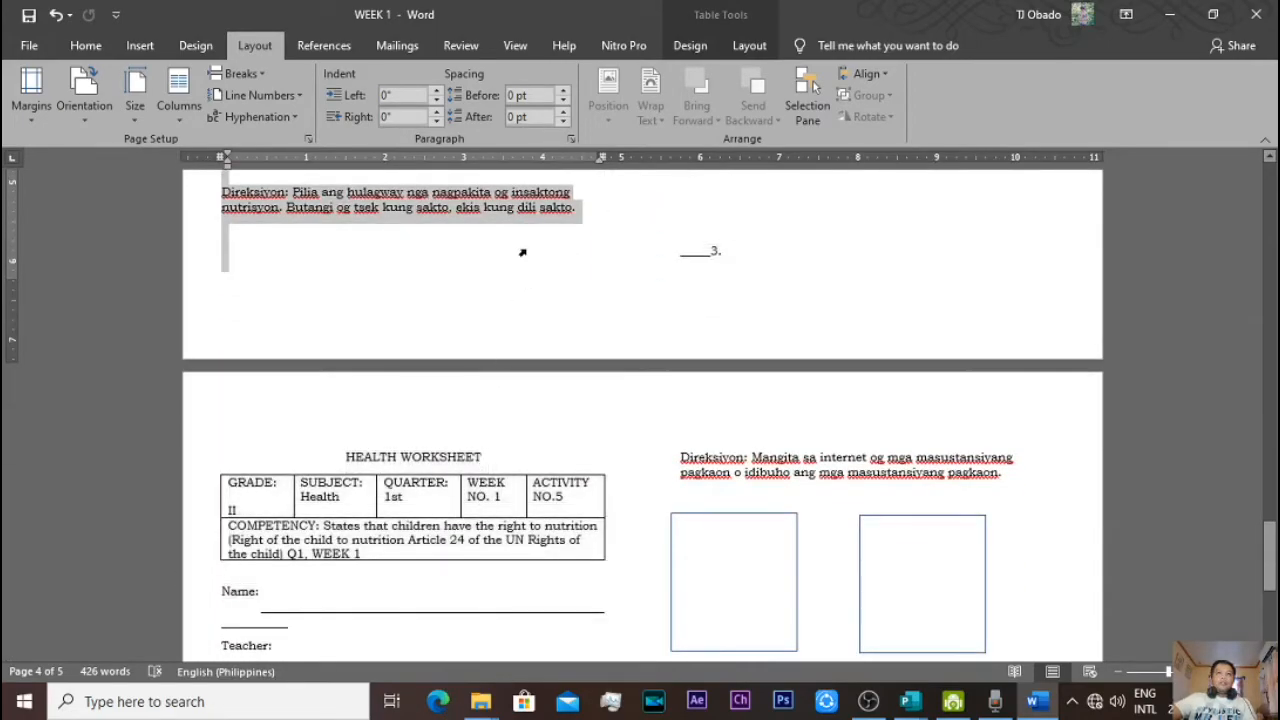
drag(406, 230, 540, 305)
scroll(540, 305, up, 3)
right_click(514, 256)
click(565, 293)
- Switch to Publisher, paste the copied column with its tables into page 4's left text box, and set the text to size 12
key(alt+Tab)
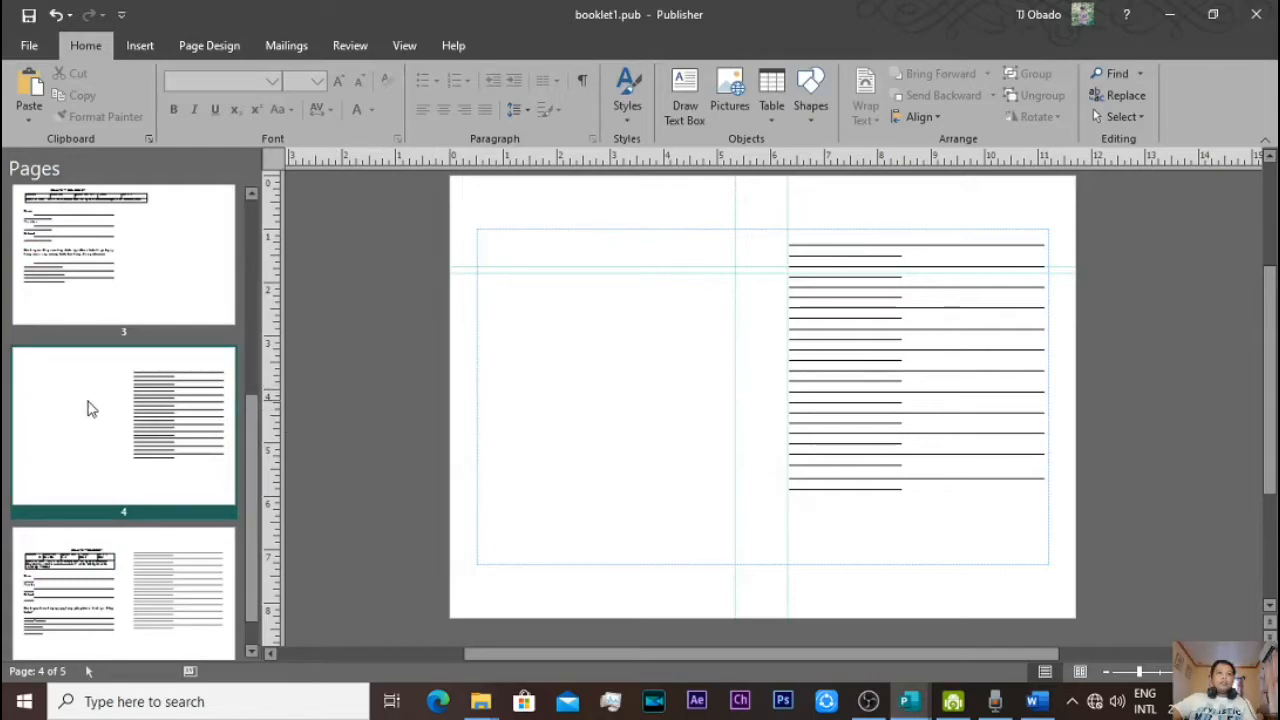
click(556, 262)
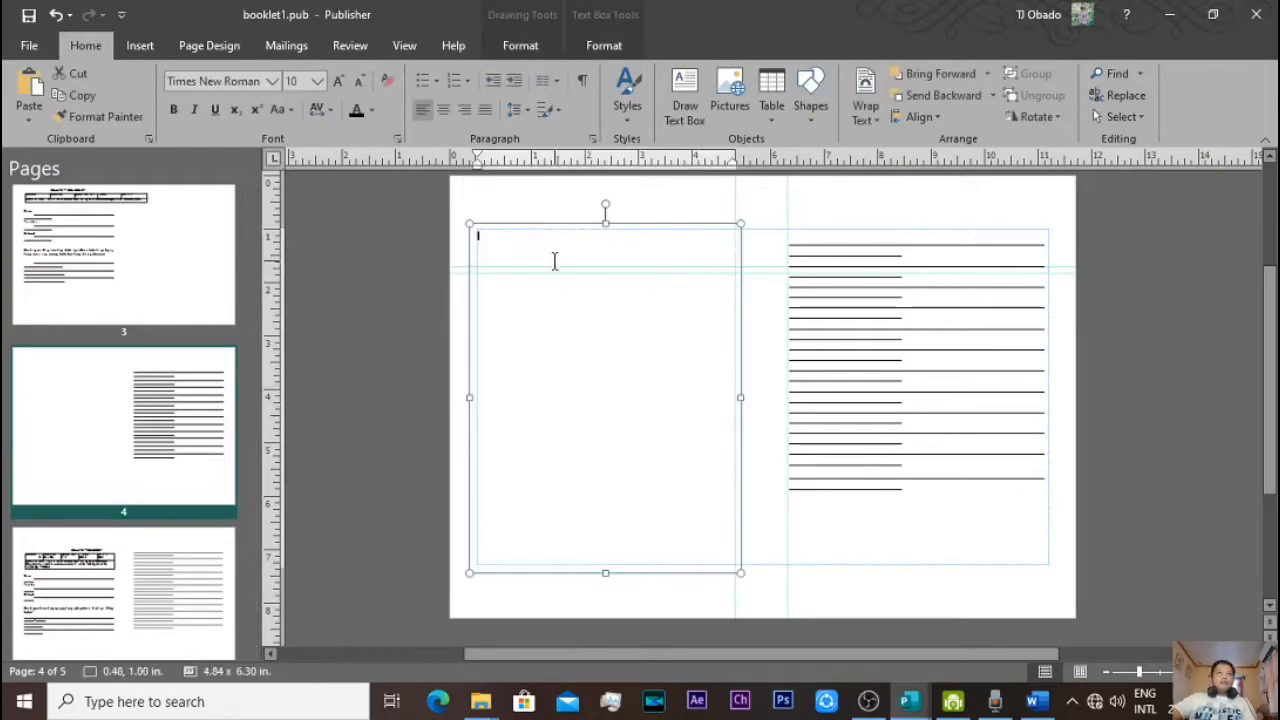
click(27, 126)
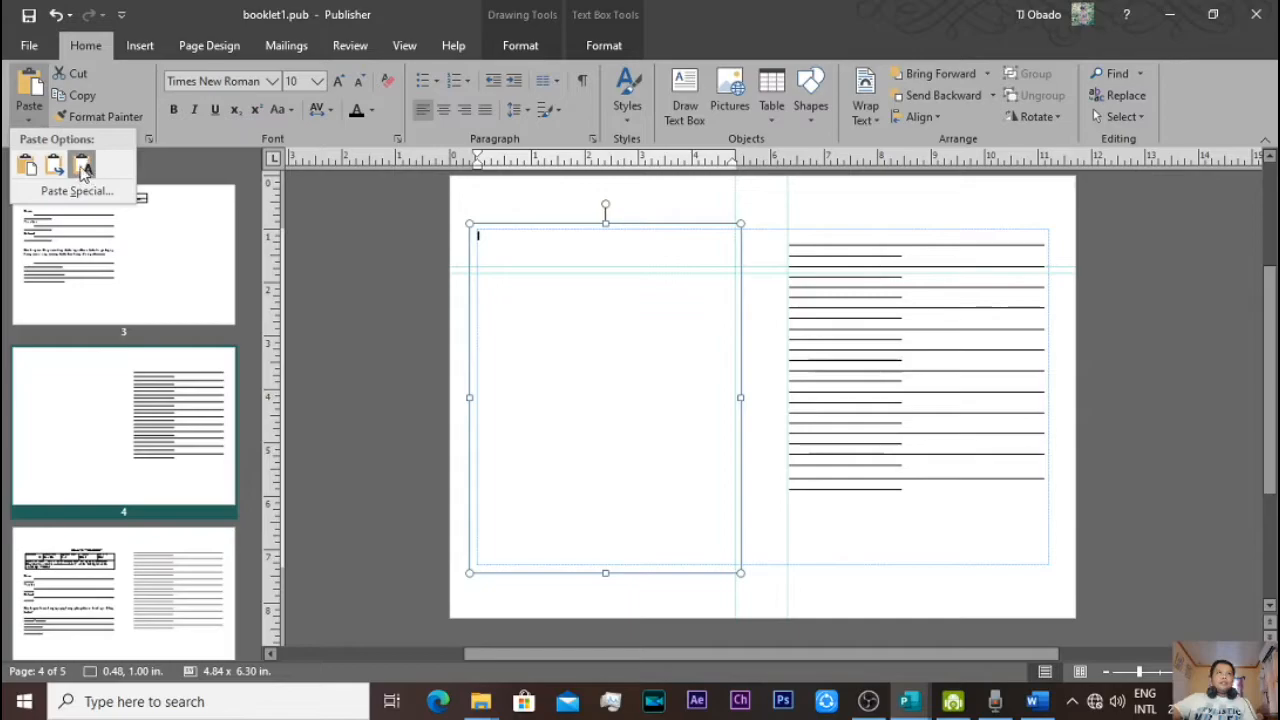
click(32, 167)
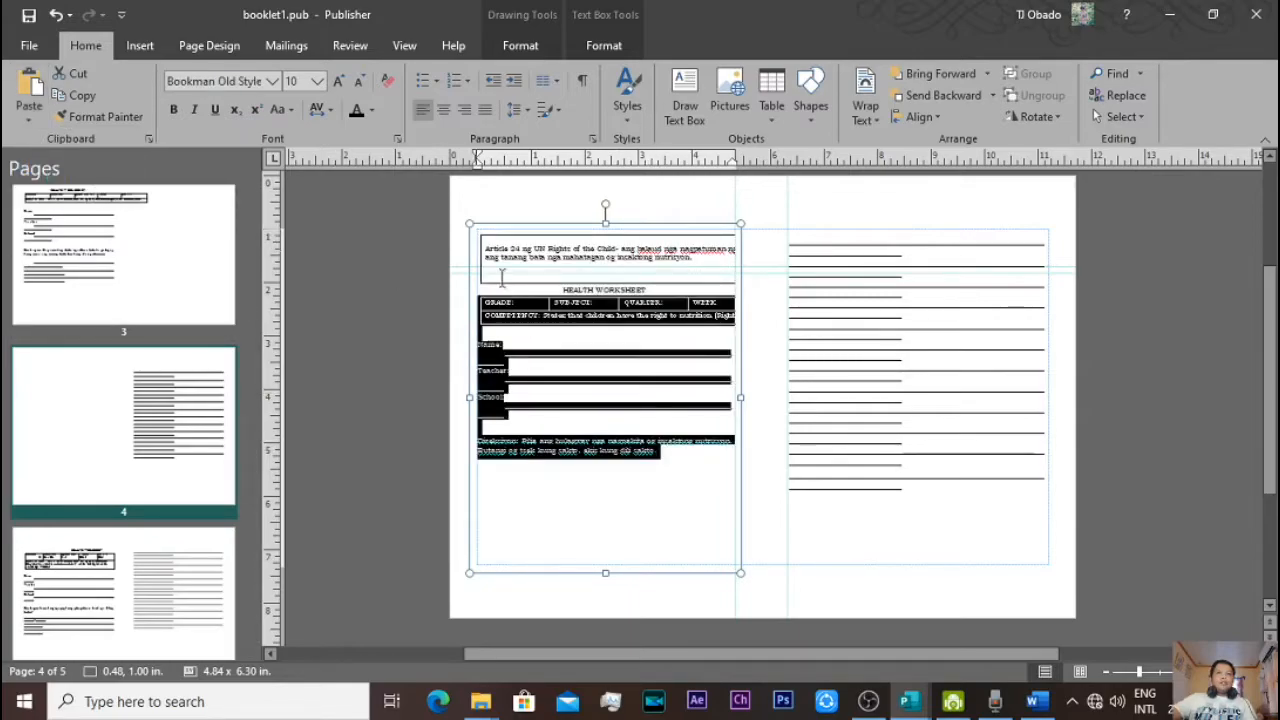
key(ctrl+a)
click(297, 81)
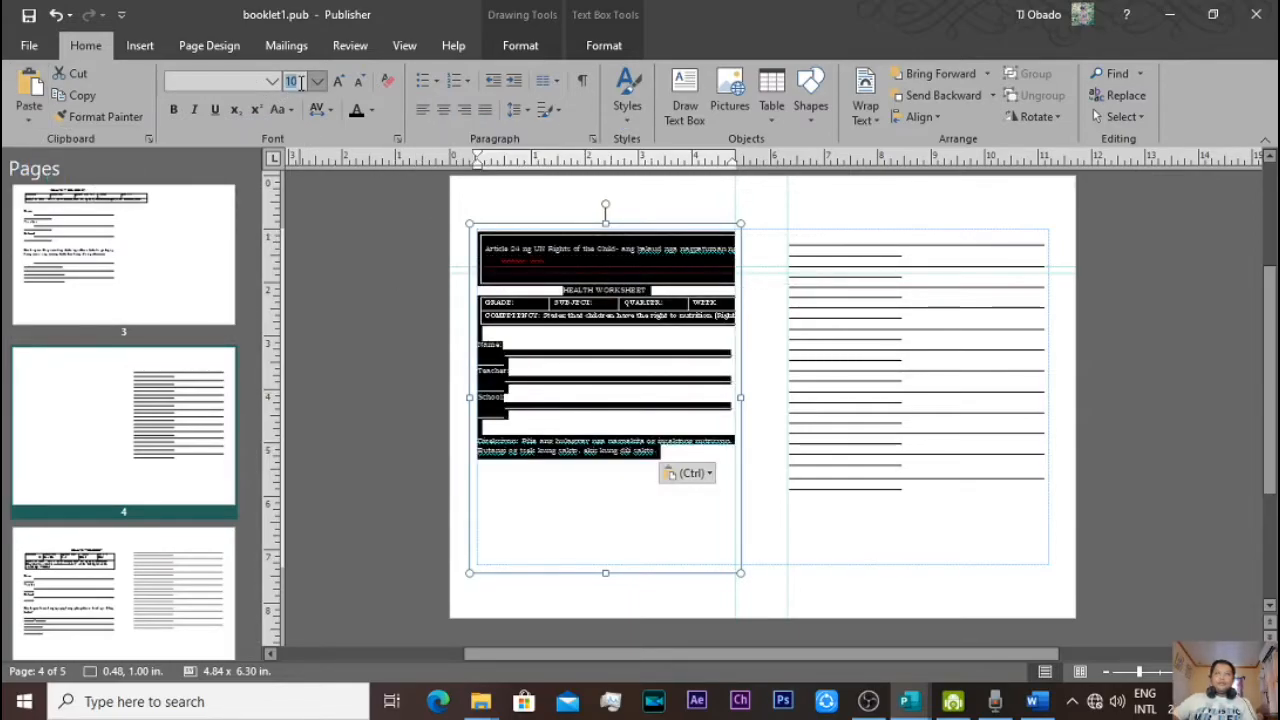
text(12)
key(Return)
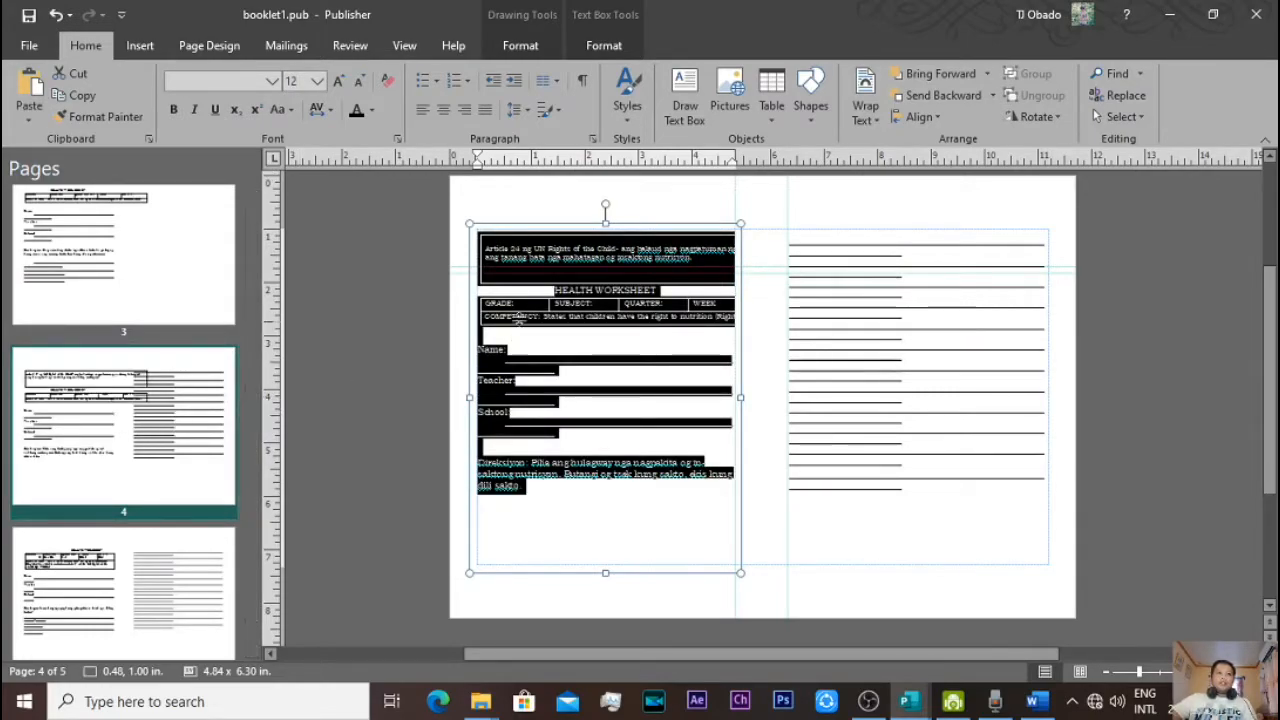
- Narrow the Article 24 table on page 4 to fit the width of the left text box
click(727, 263)
click(807, 500)
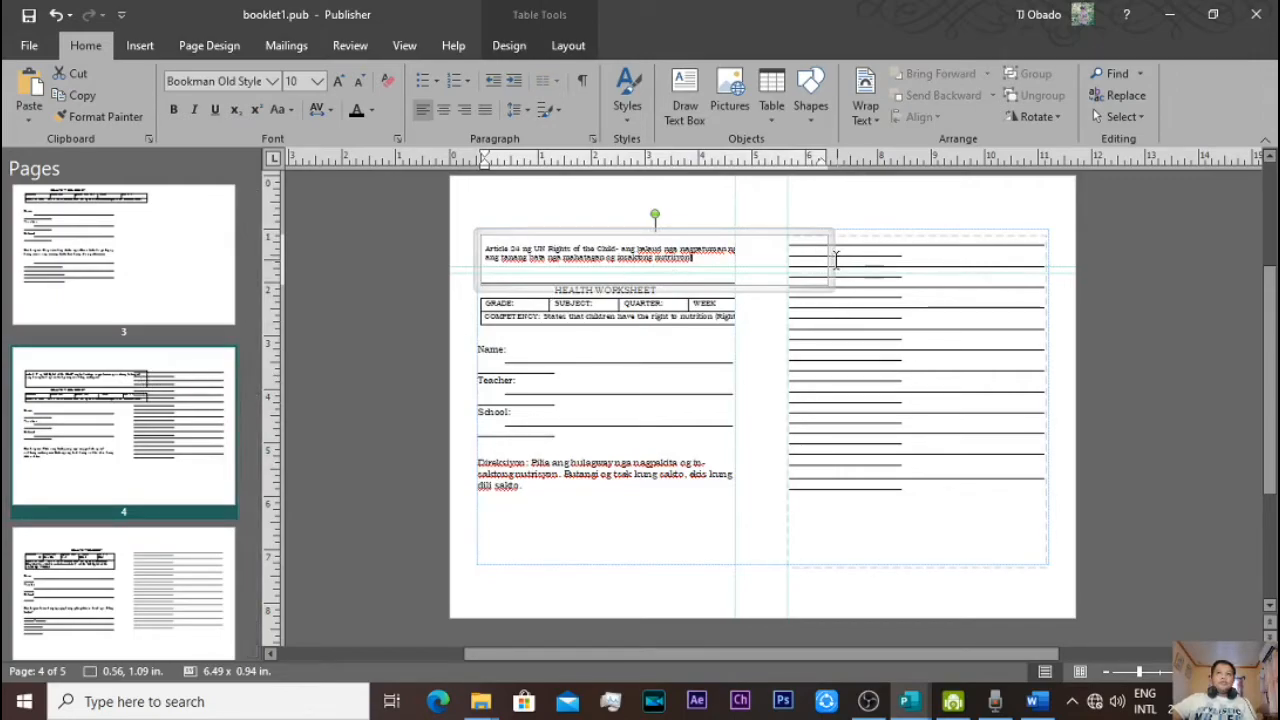
drag(831, 260, 739, 260)
click(774, 316)
- Switch to Word and copy the numbered answer blanks 1 to 5 in the fourth page's right column
scroll(200, 325, up, 1)
scroll(163, 325, up, 1)
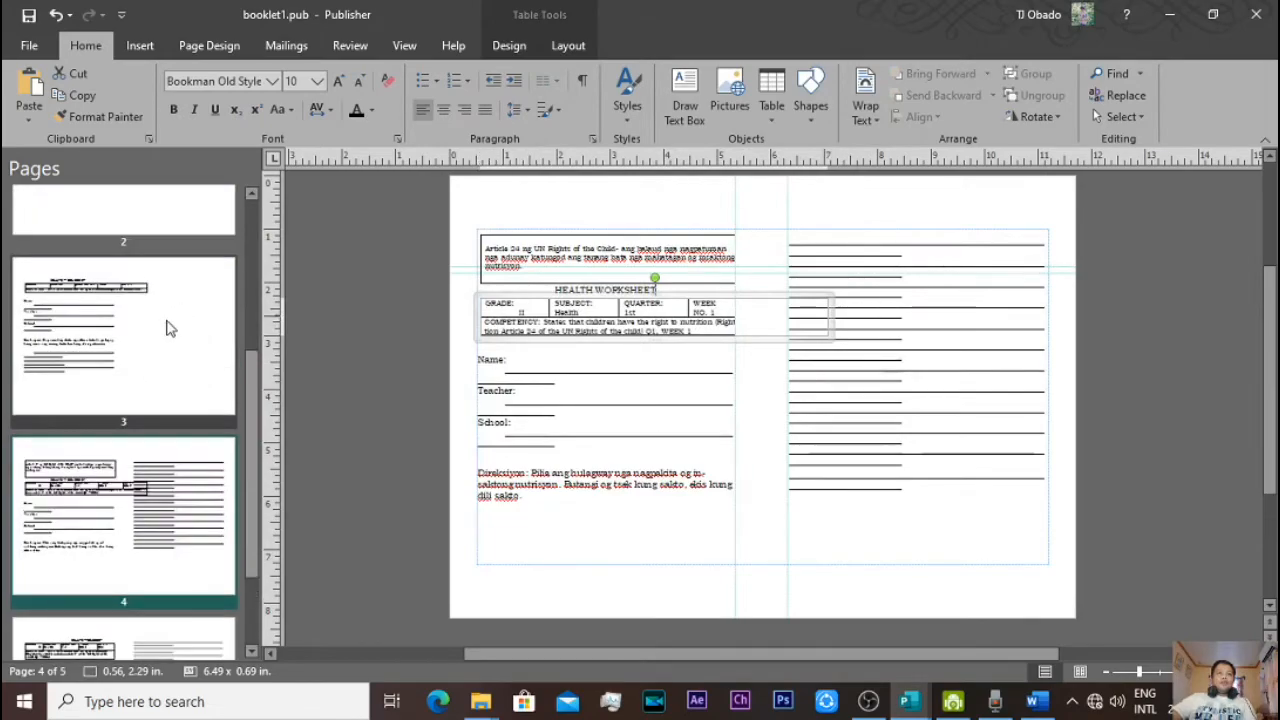
key(alt+Tab)
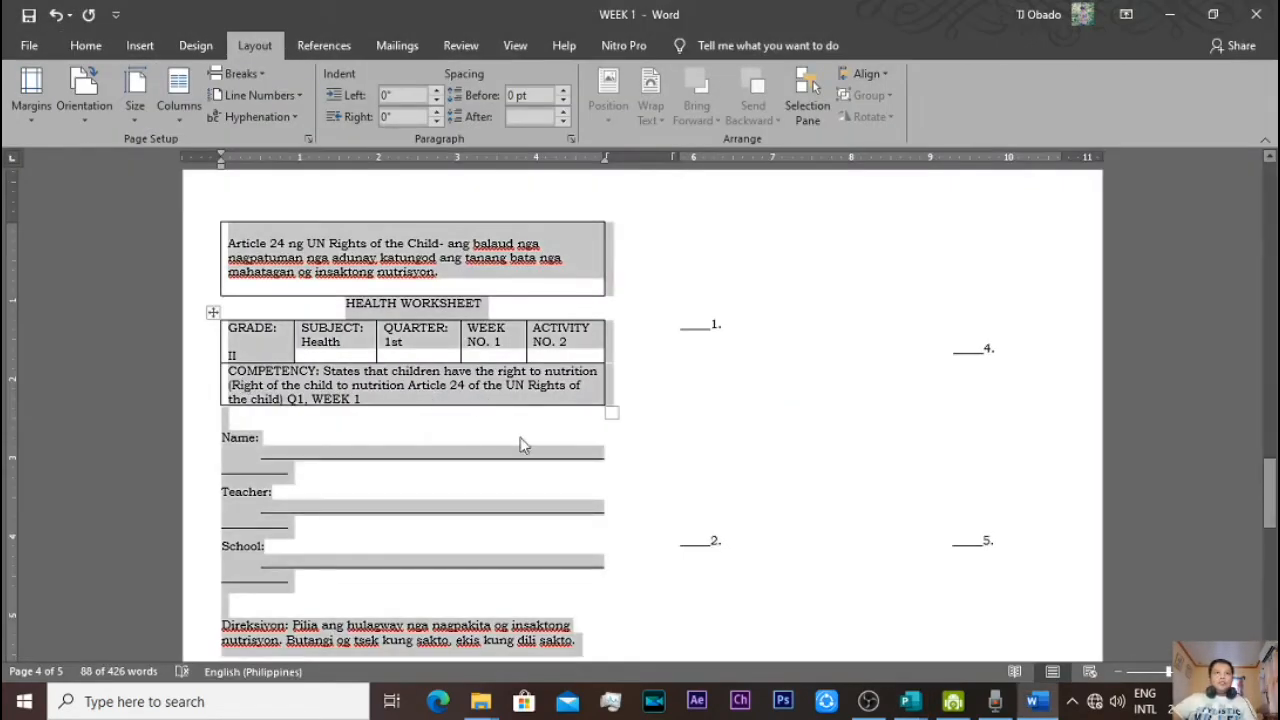
scroll(517, 440, down, 2)
scroll(643, 403, up, 3)
drag(695, 365, 820, 364)
scroll(657, 366, down, 4)
drag(742, 351, 748, 353)
right_click(716, 358)
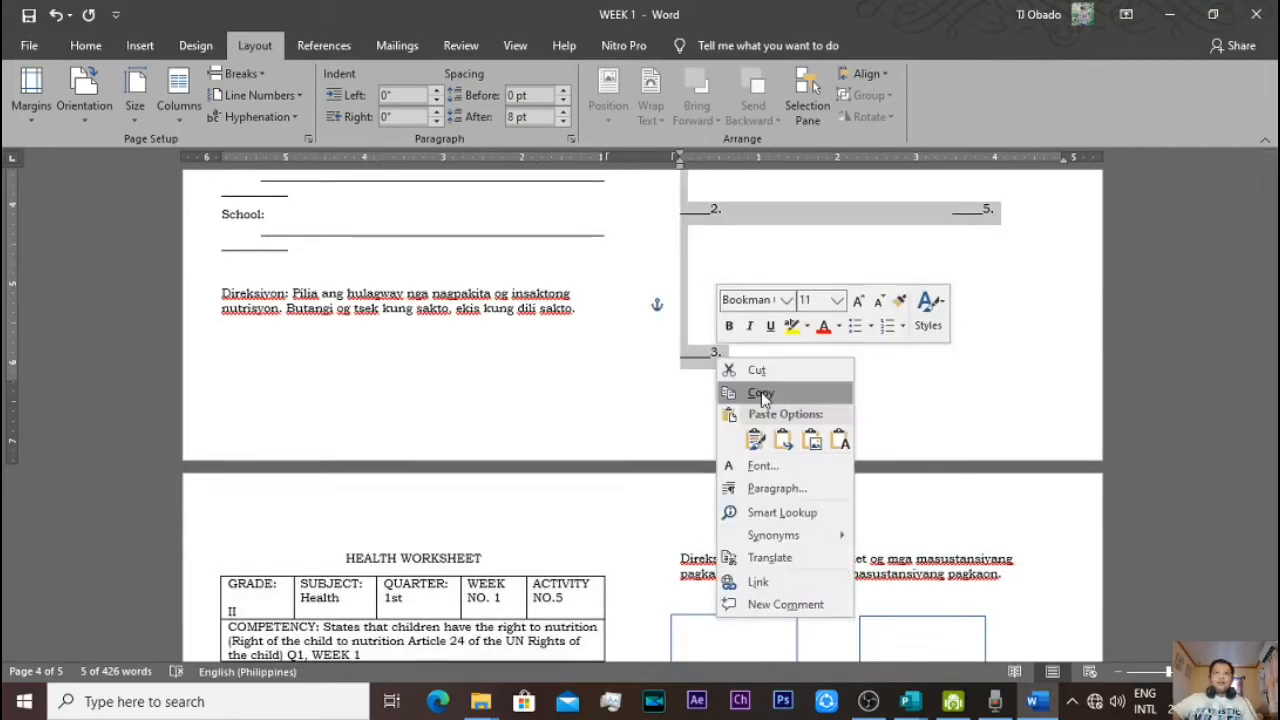
click(762, 394)
- Switch to Publisher and paste the copied numbered blanks into page 3's right text box
key(alt+Tab)
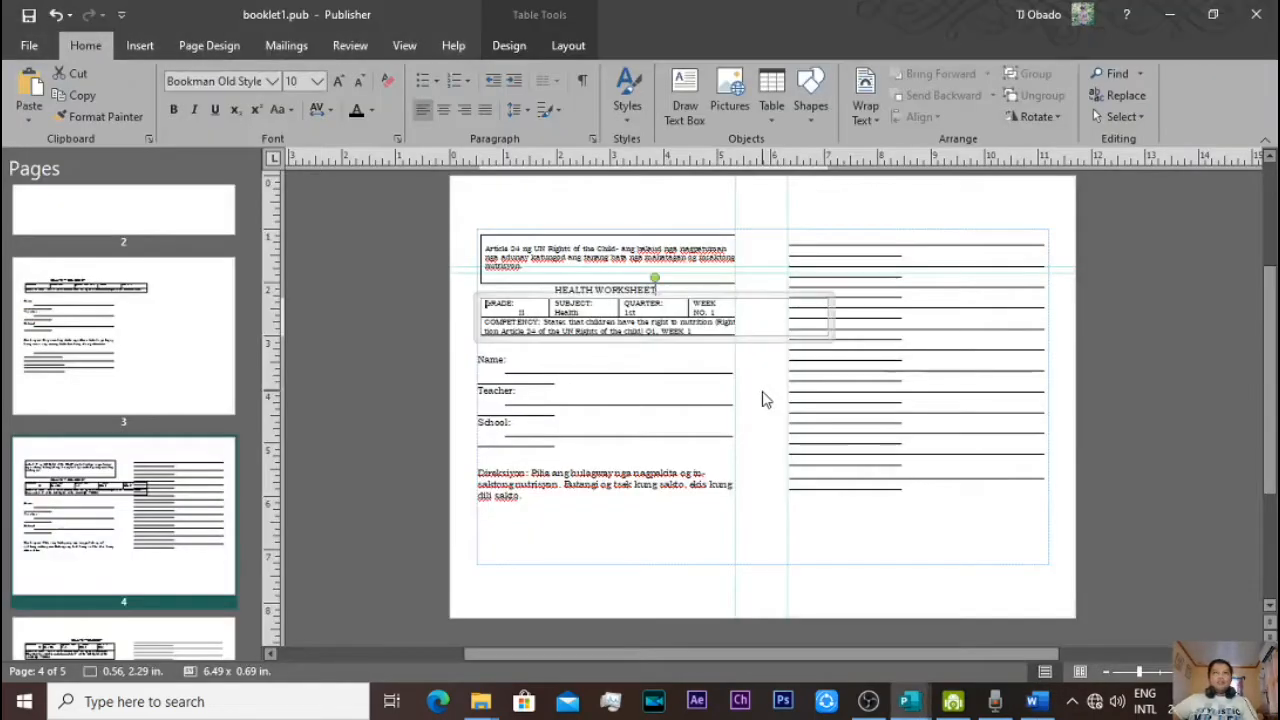
click(170, 357)
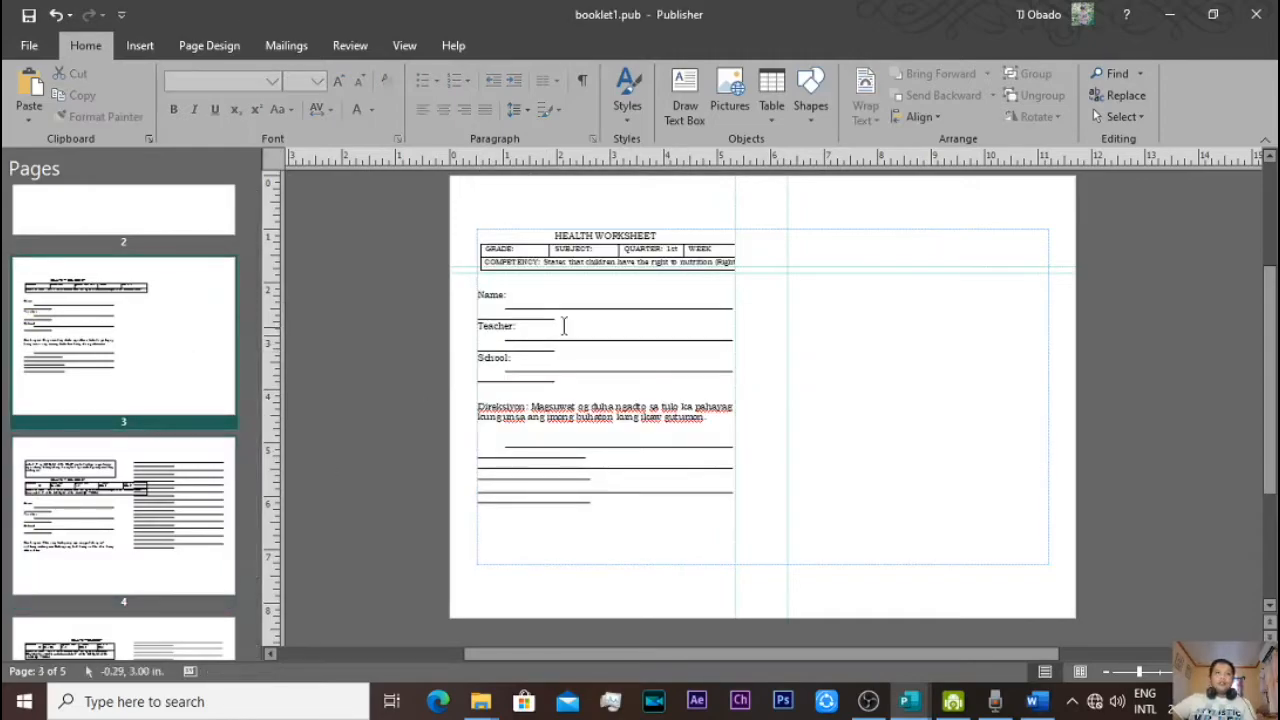
key(ctrl+v)
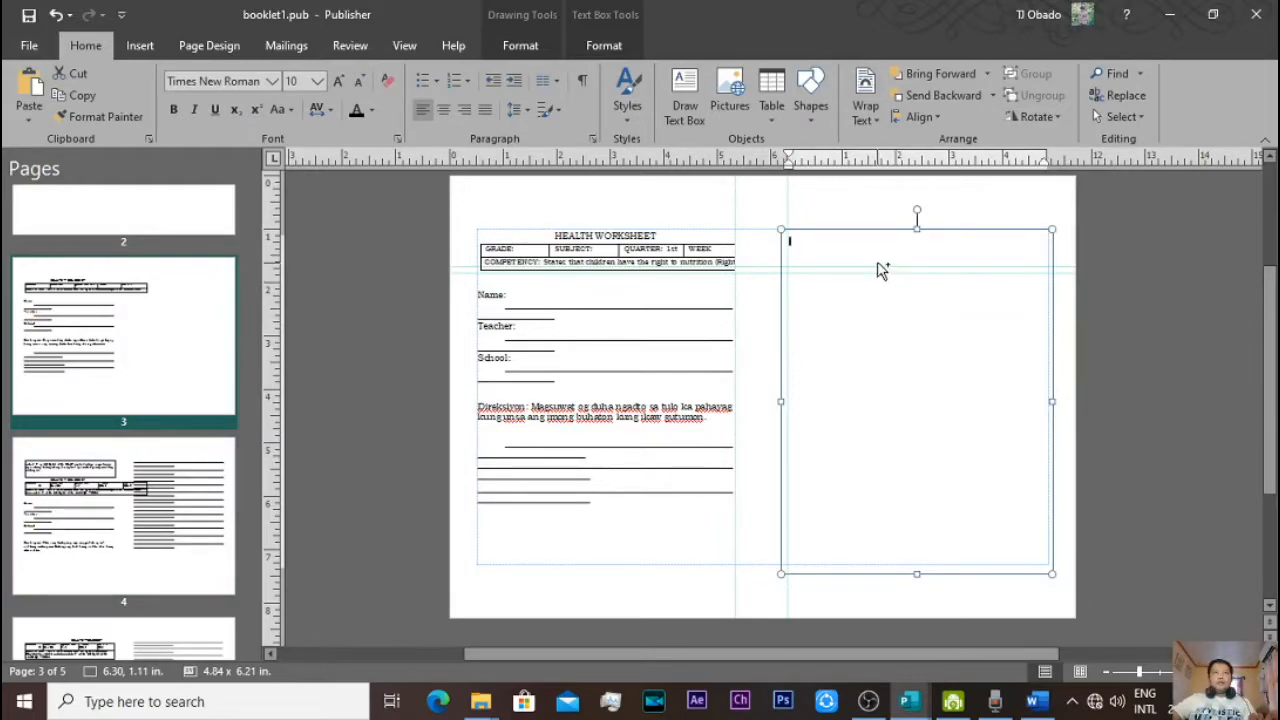
click(28, 117)
click(28, 162)
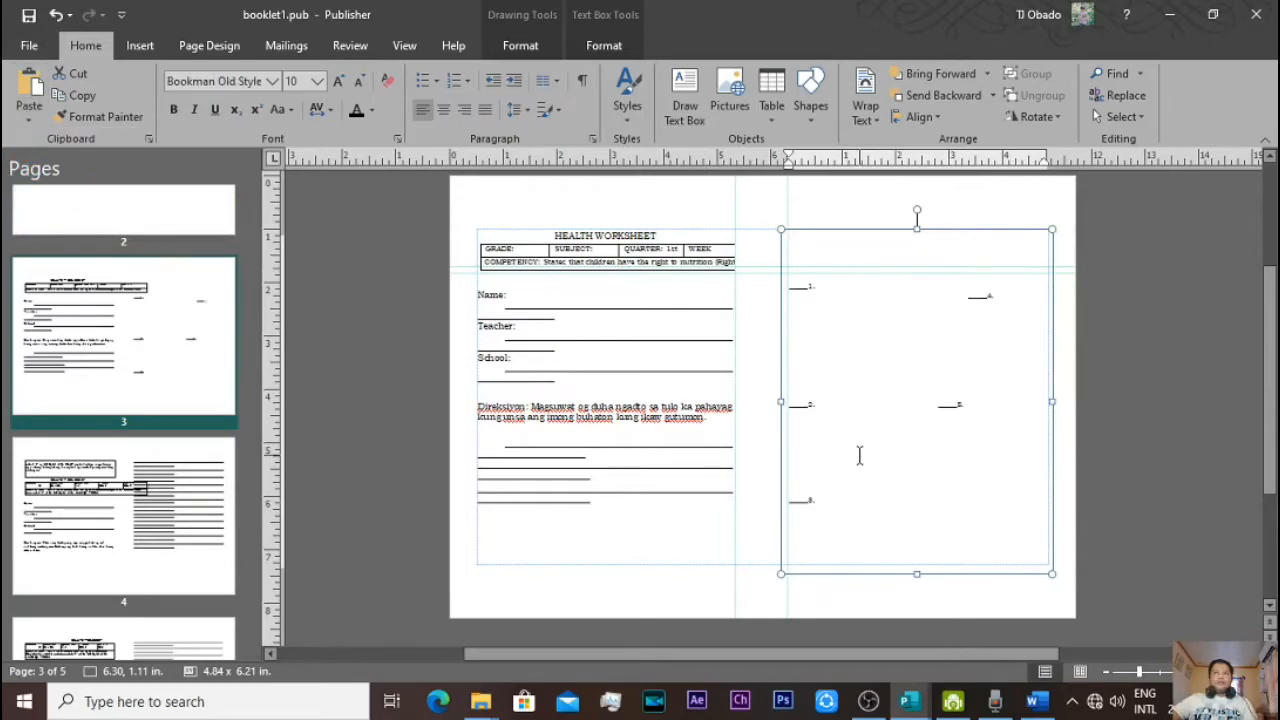
scroll(859, 455, up, 1)
scroll(858, 455, down, 1)
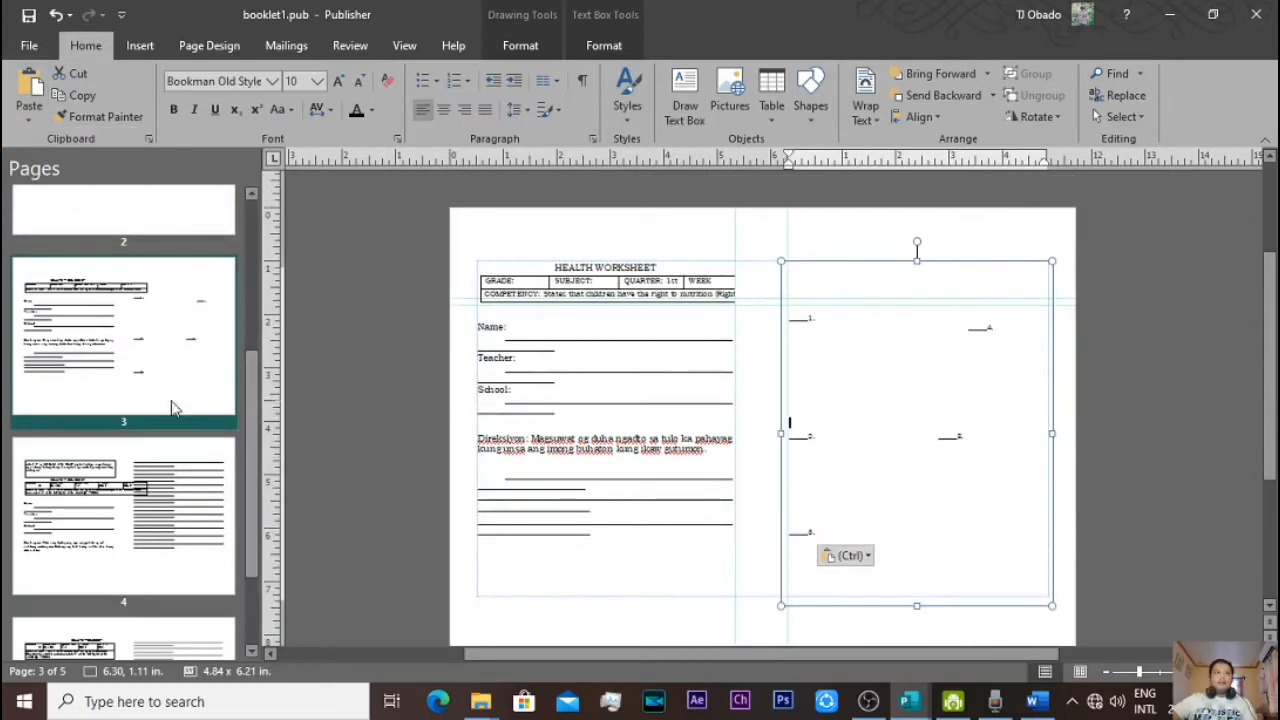
- Open page 2, switch to Word, and copy the fifth page's left column from the HEALTH WORKSHEET heading through the Teacher lines
scroll(165, 385, up, 3)
click(84, 389)
key(alt+Tab)
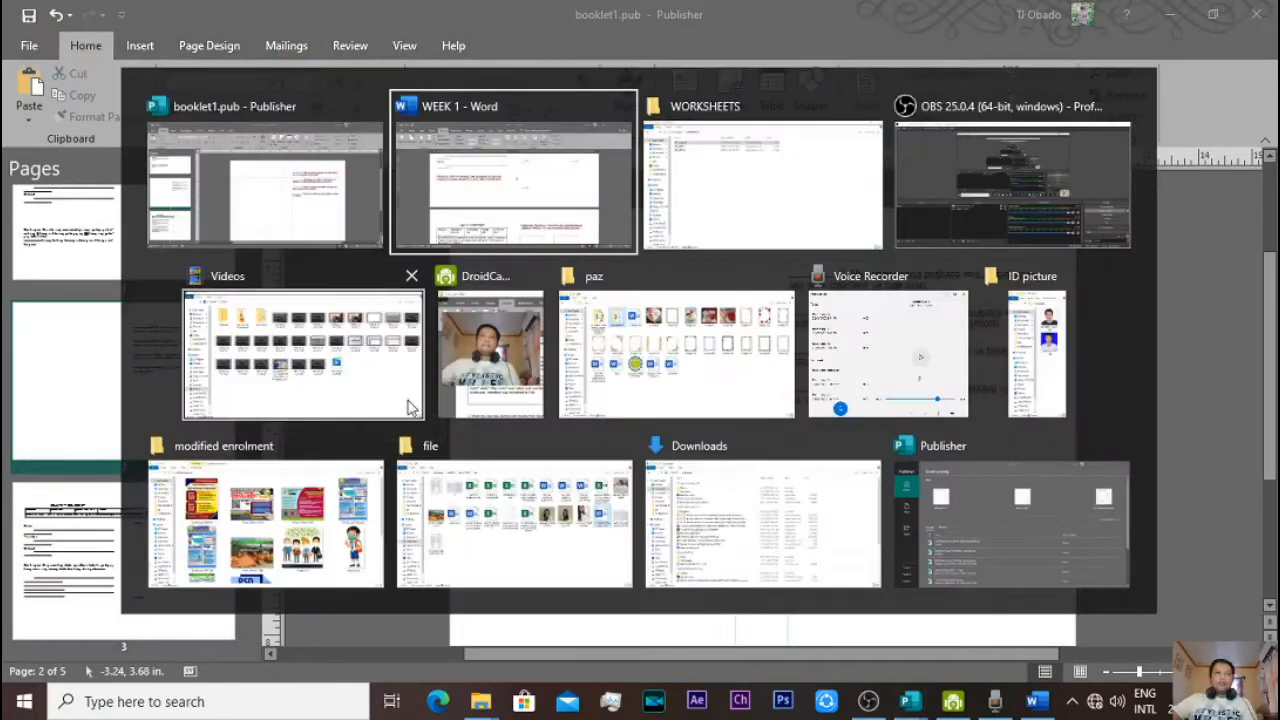
scroll(652, 497, down, 3)
scroll(652, 497, down, 1)
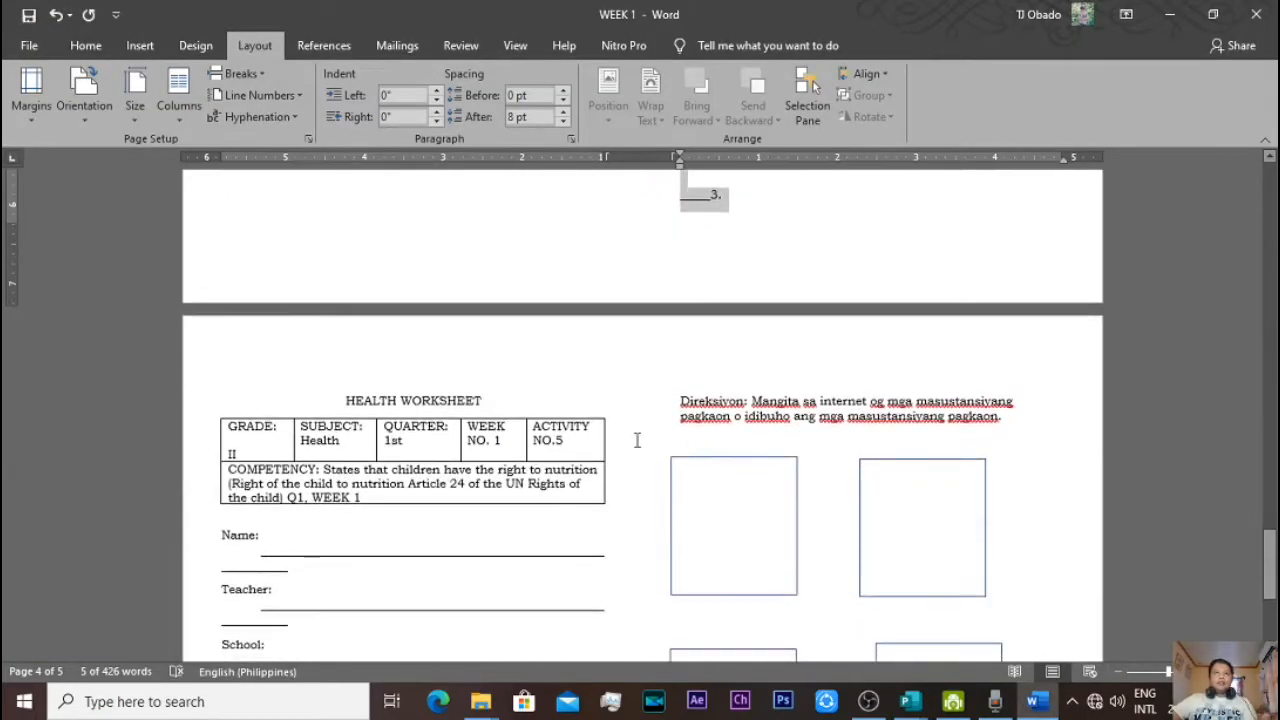
mouse_move(347, 400)
mouse_down()
mouse_move(560, 583)
mouse_move(571, 600)
mouse_move(560, 665)
mouse_move(543, 609)
mouse_move(445, 680)
mouse_move(403, 646)
mouse_move(303, 435)
mouse_move(309, 347)
mouse_move(406, 286)
mouse_move(454, 331)
mouse_move(303, 331)
mouse_move(288, 352)
mouse_move(300, 298)
mouse_move(270, 326)
mouse_move(285, 307)
mouse_up()
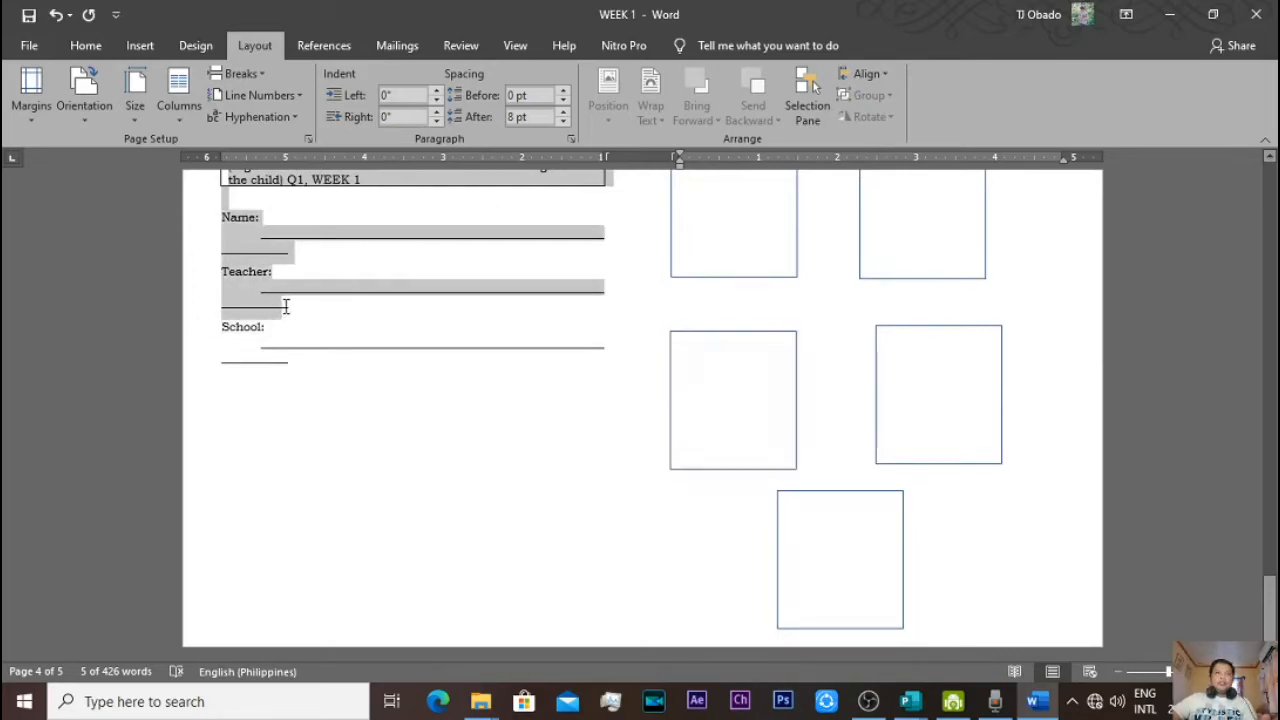
right_click(272, 284)
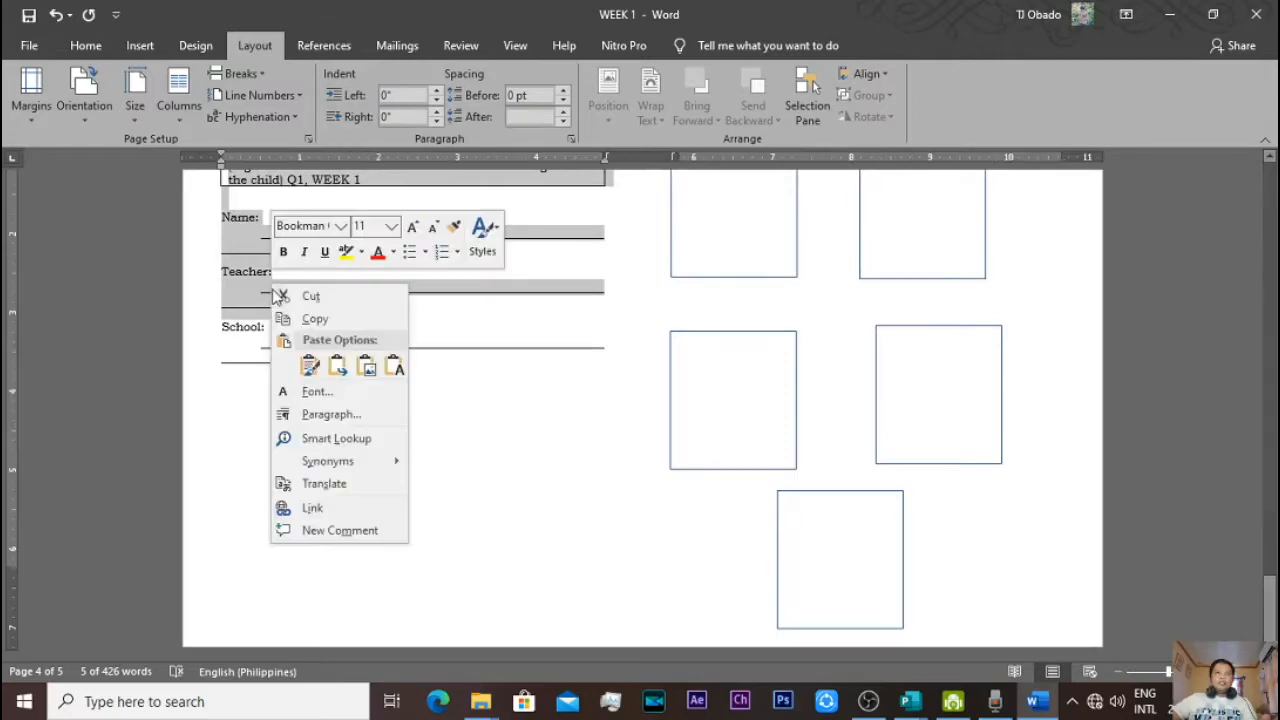
click(305, 318)
- Switch to Publisher, paste the copied worksheet header into page 2's left text box, and enlarge its text to size 12
key(alt+Tab)
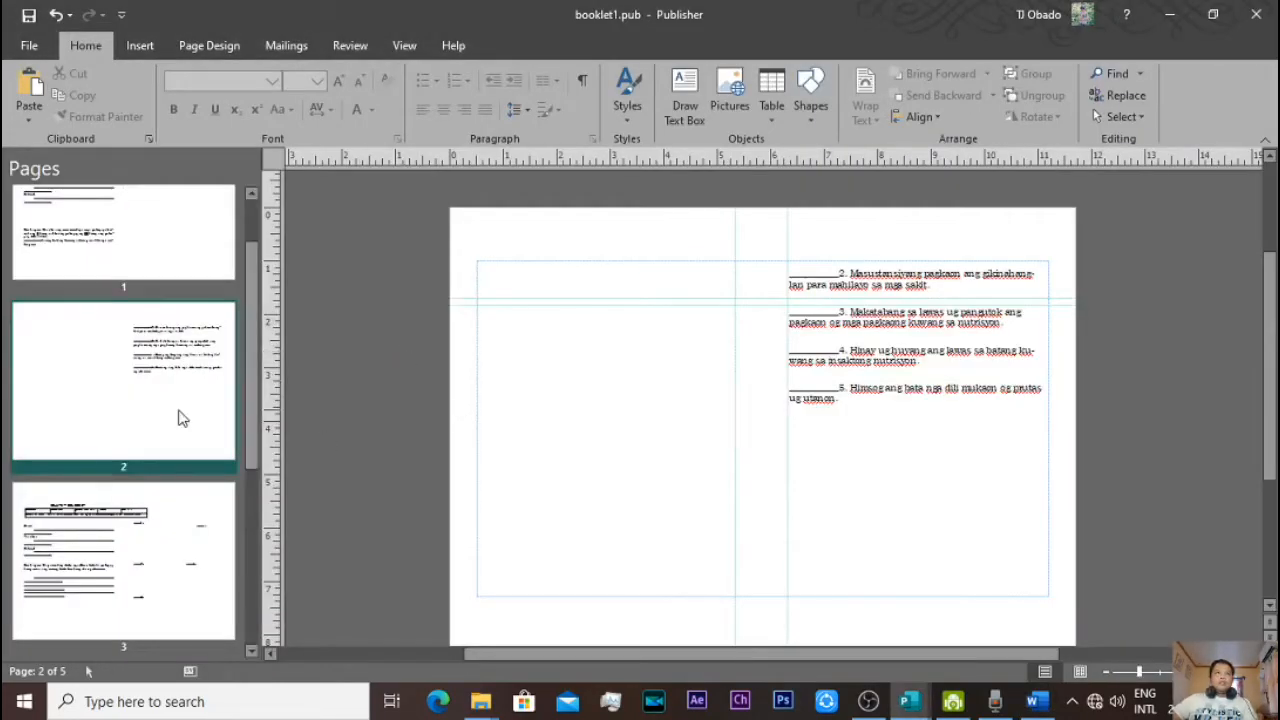
click(566, 318)
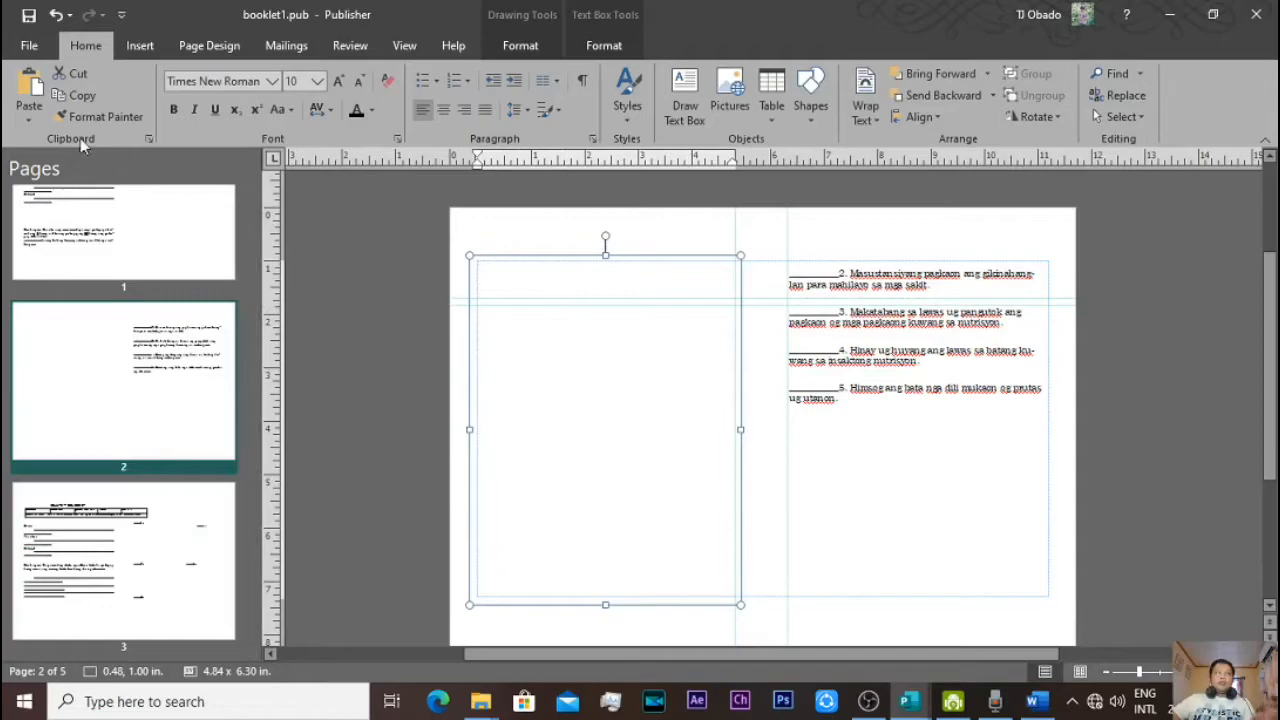
click(29, 121)
click(38, 168)
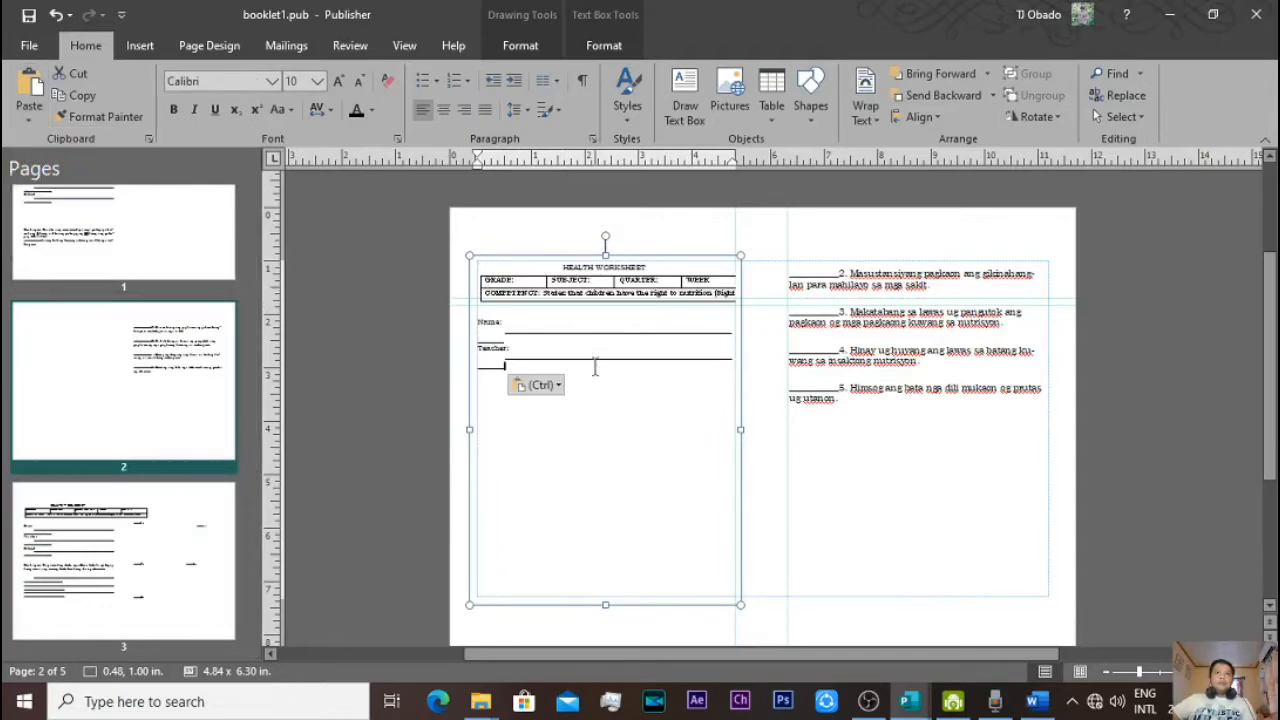
drag(523, 366, 471, 268)
click(337, 80)
click(337, 80)
- Open page 1, switch to Word, and copy the Direksiyon text with the empty boxes in the fifth page's right column
scroll(150, 443, up, 3)
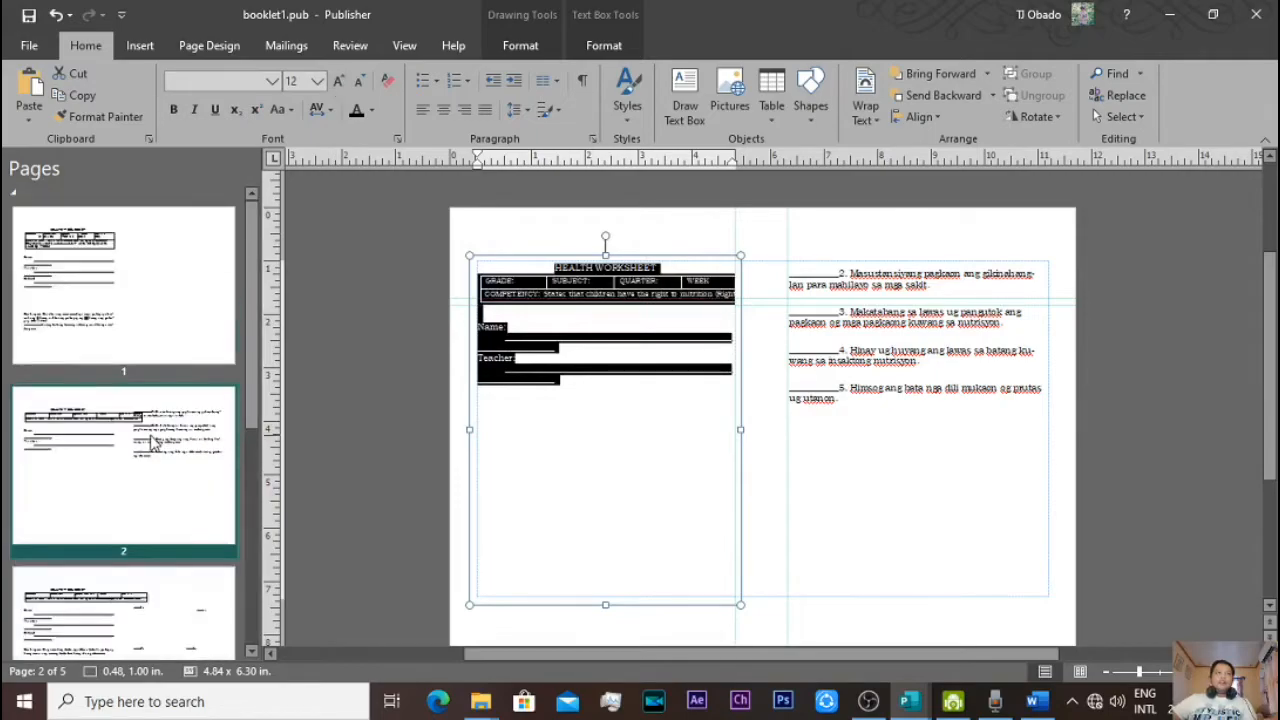
click(172, 316)
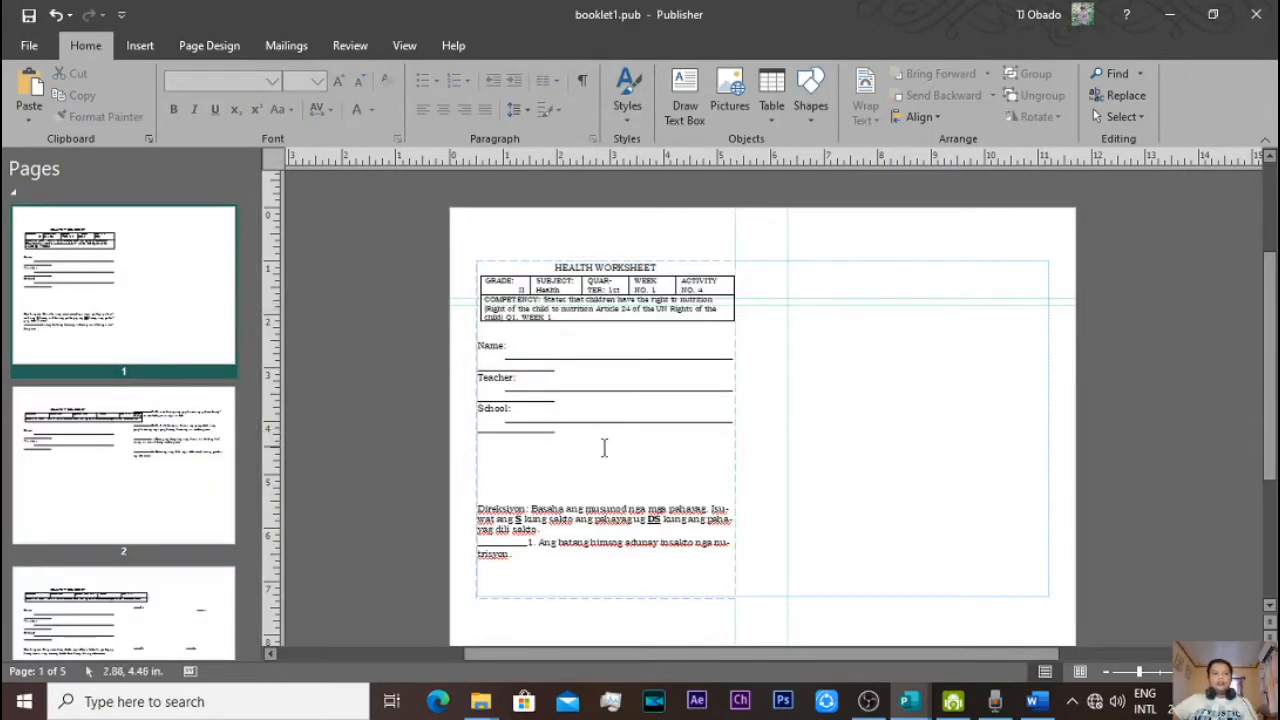
key(alt+Tab)
scroll(692, 489, up, 5)
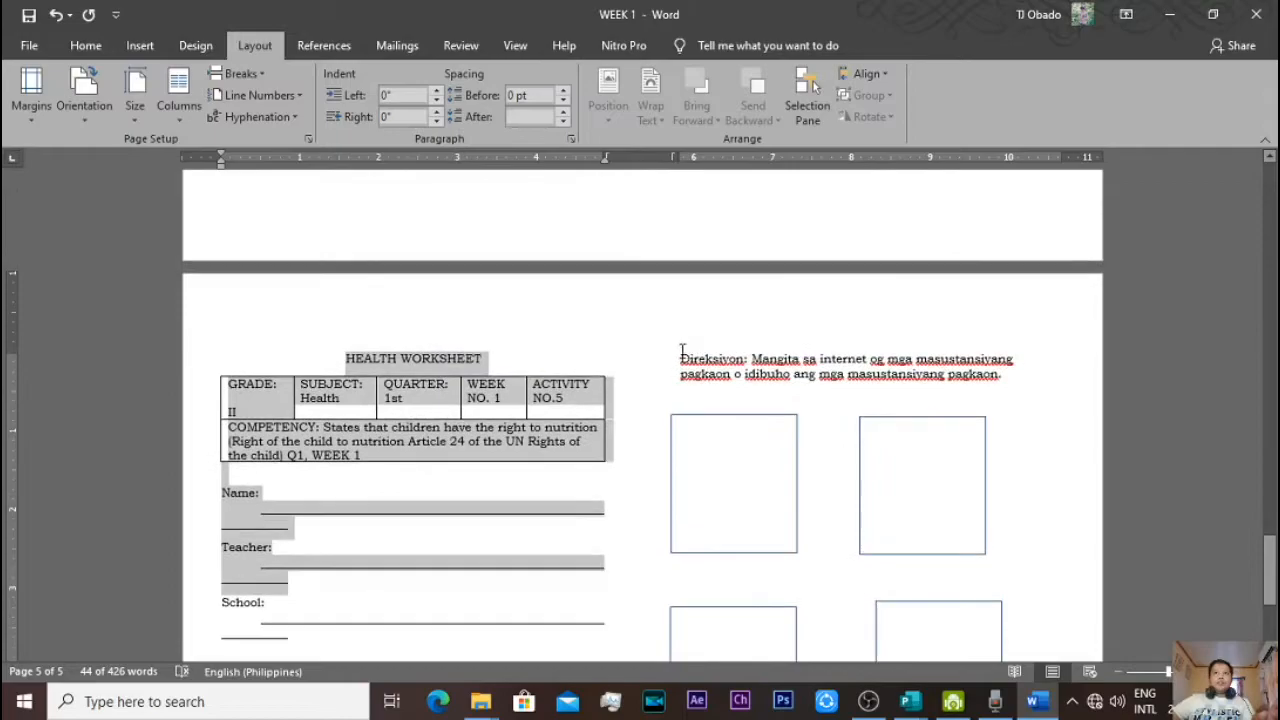
click(971, 634)
scroll(968, 640, down, 3)
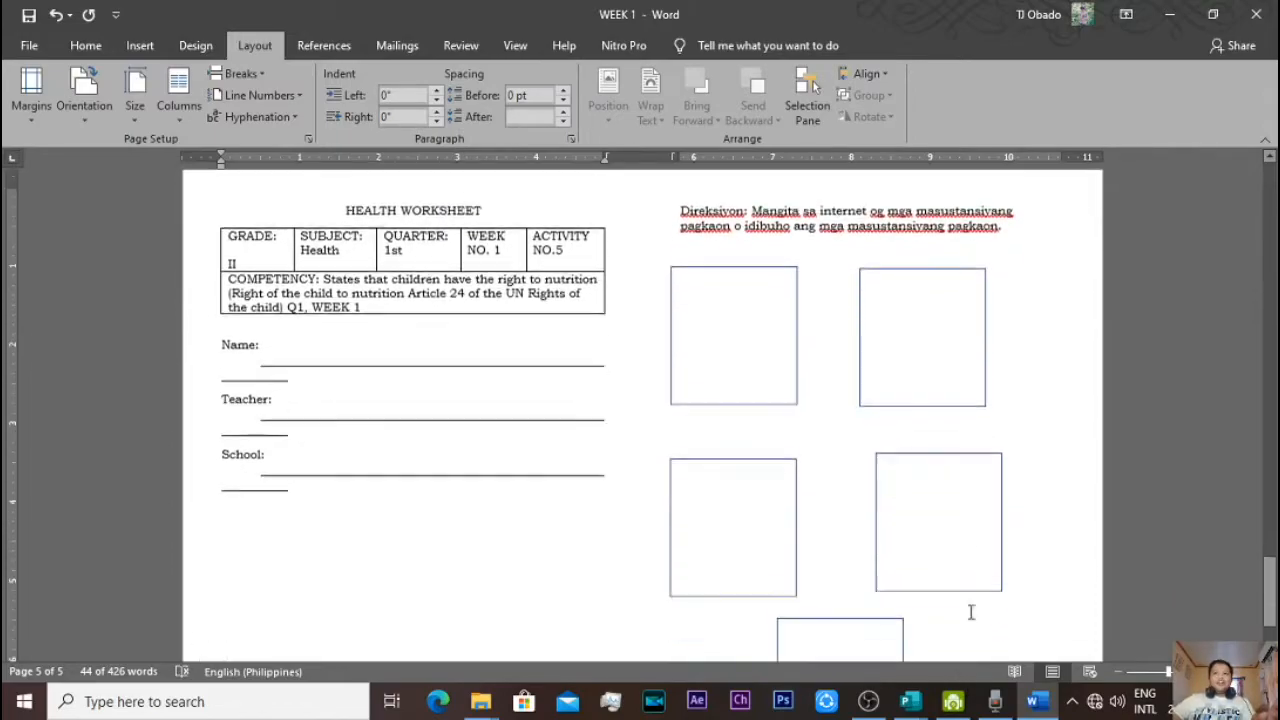
drag(973, 507, 744, 314)
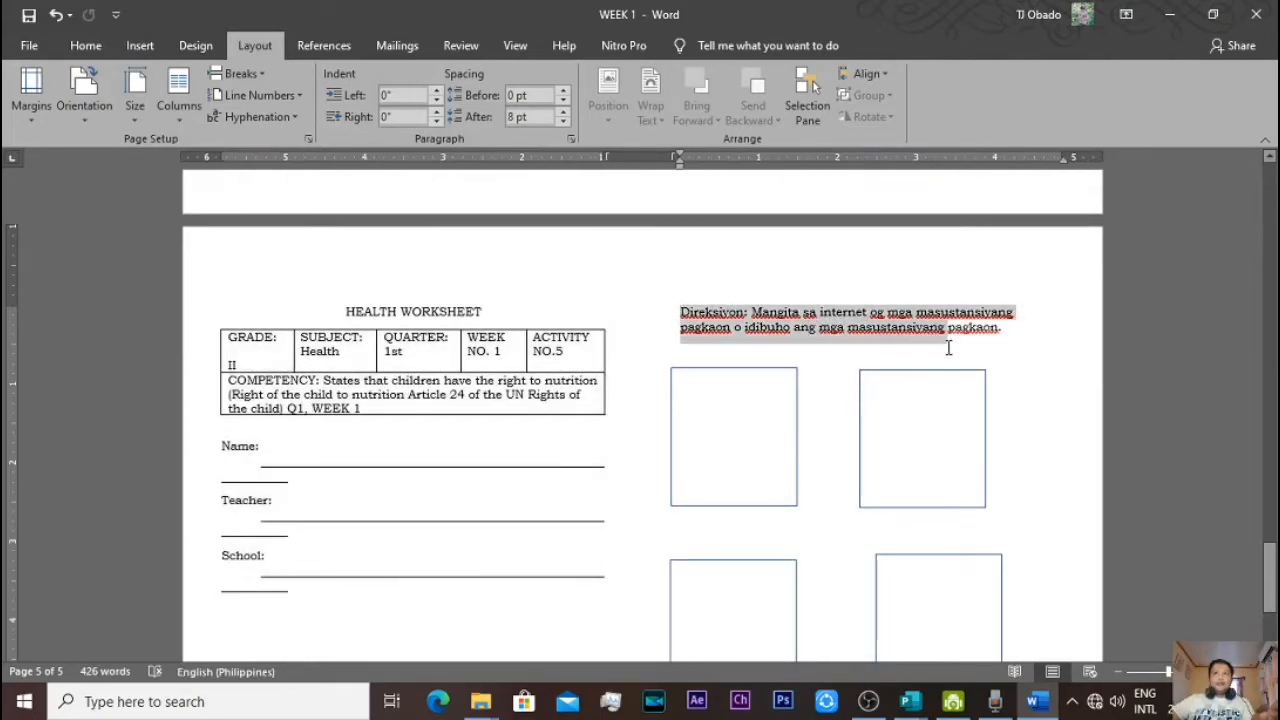
click(967, 379)
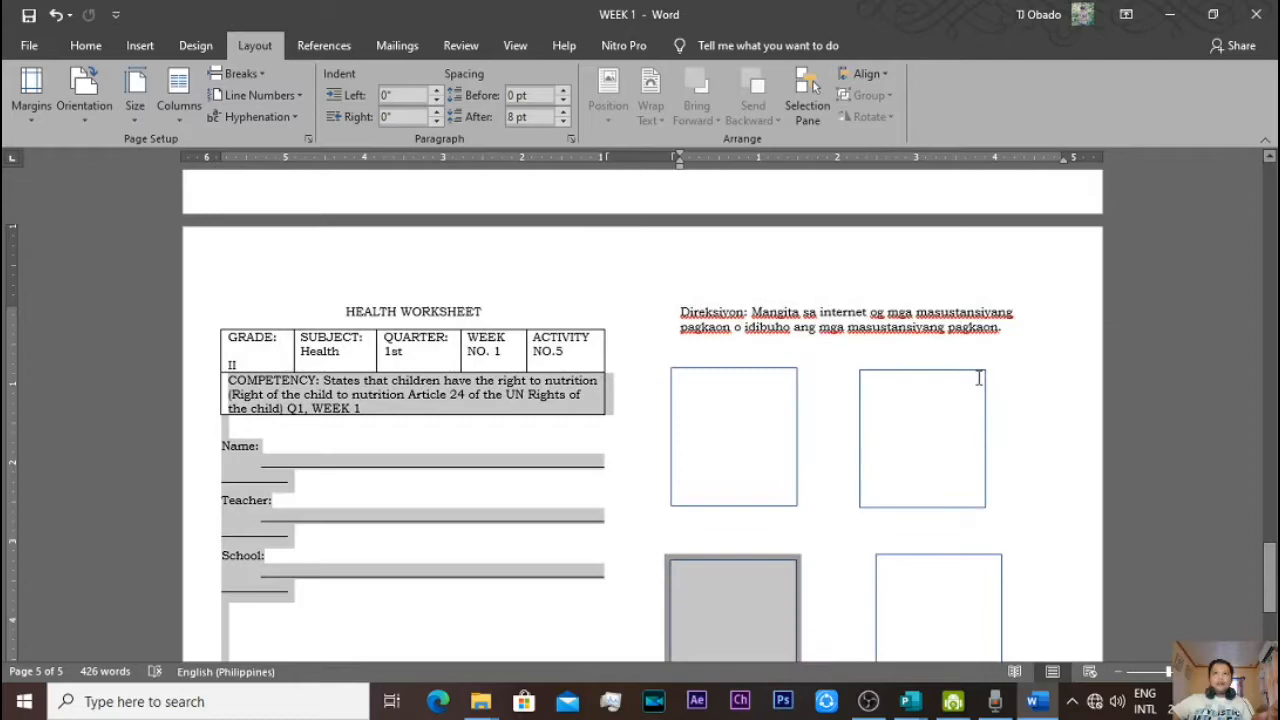
drag(987, 394, 1008, 320)
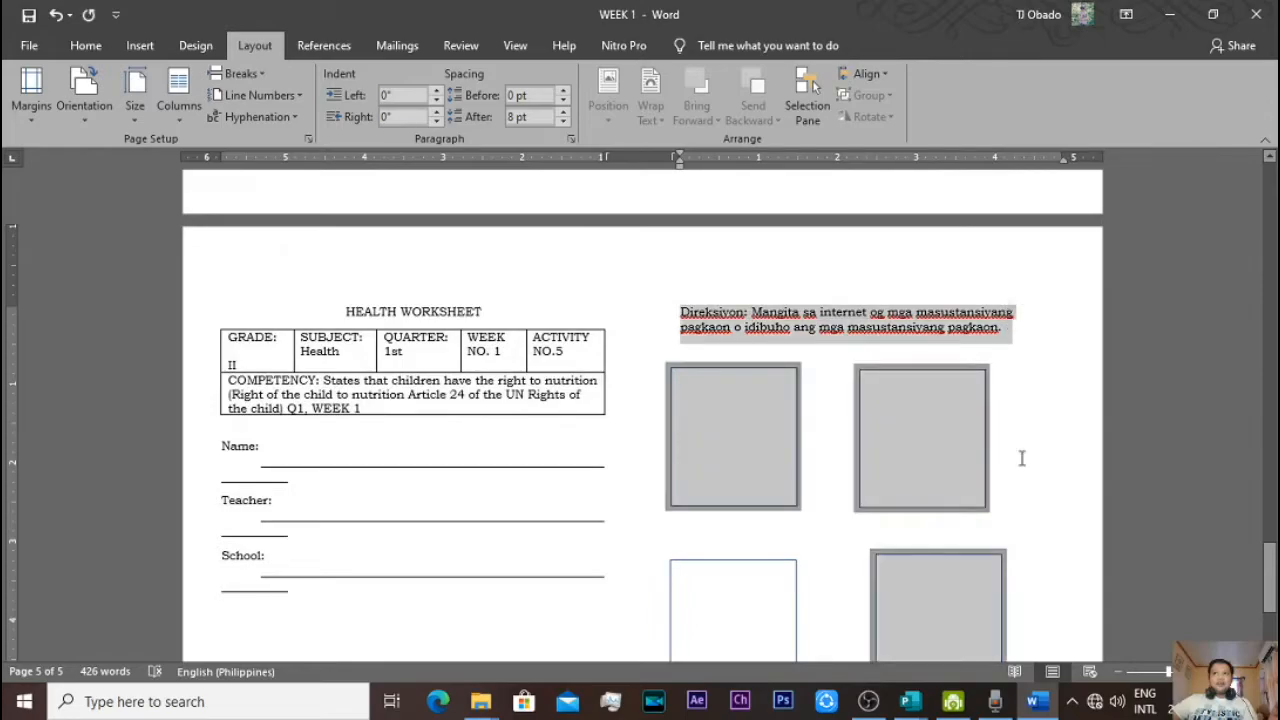
scroll(1021, 450, down, 2)
right_click(925, 256)
key(Escape)
- Switch to Publisher, paste the copied Direksiyon text into page 1's right text box, and add three line breaks below it
key(alt+Tab)
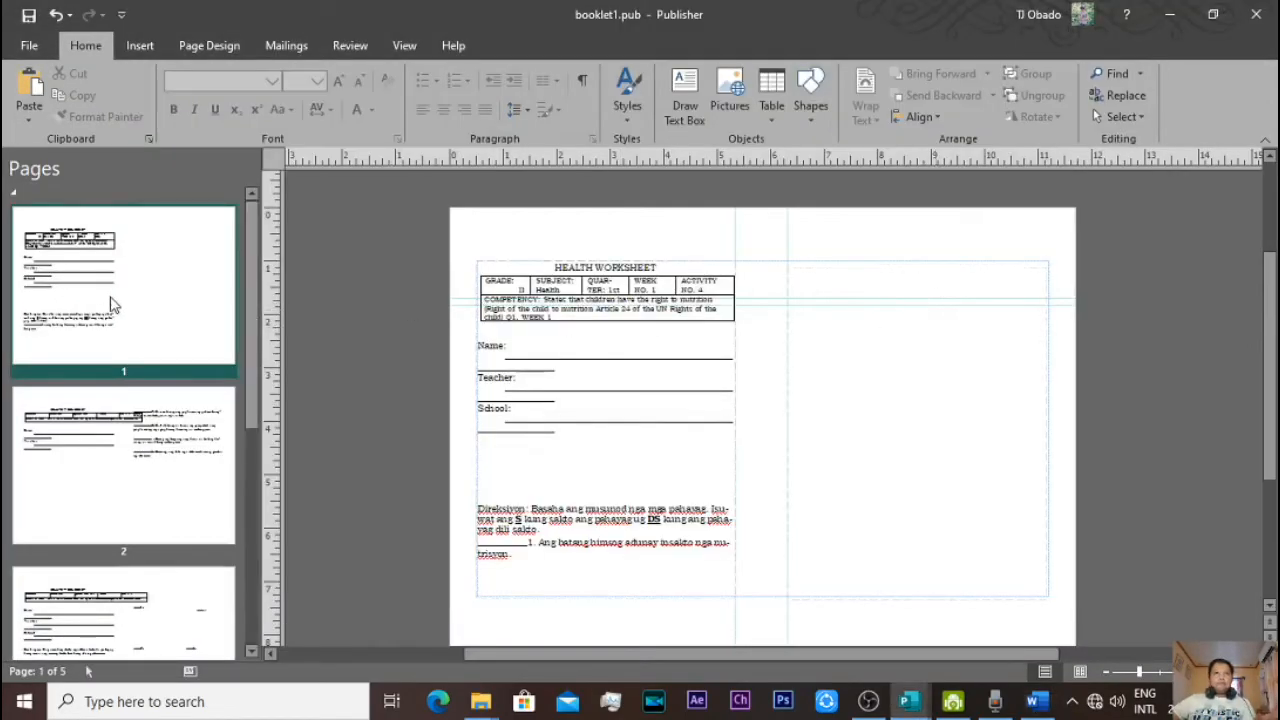
click(872, 290)
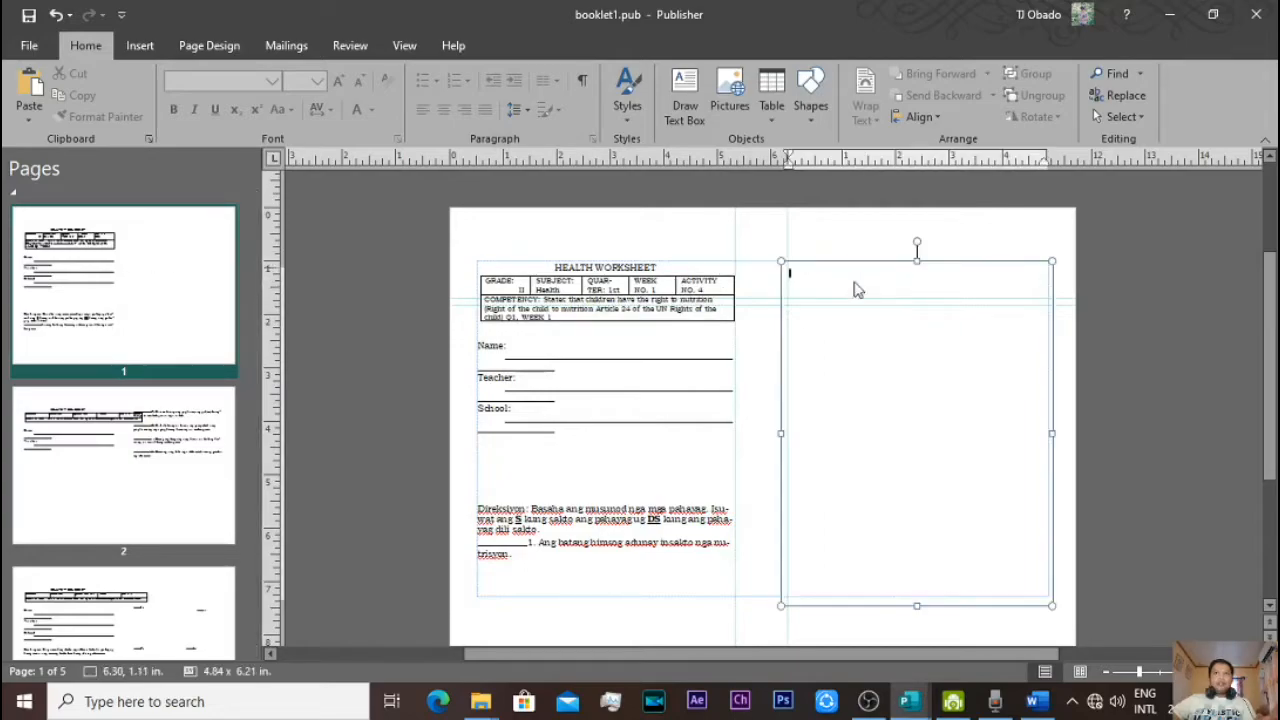
click(24, 126)
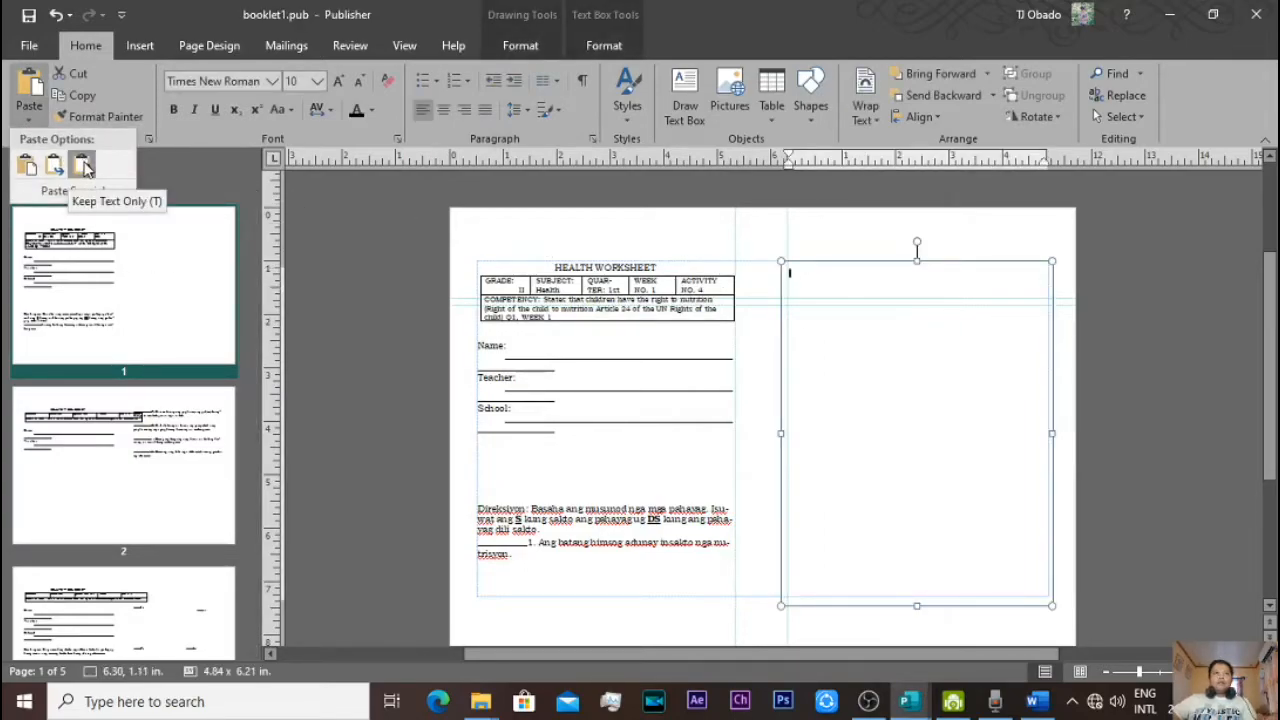
click(28, 167)
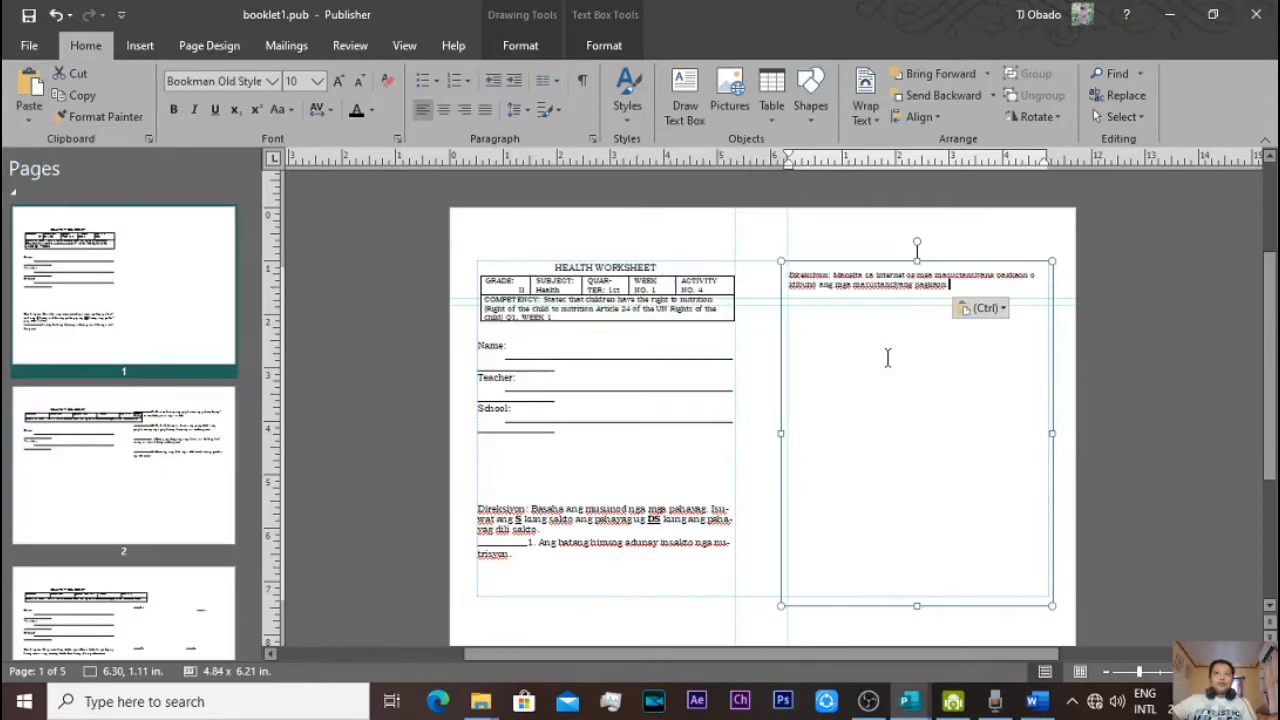
key(Return)
key(Return)
key(Return)
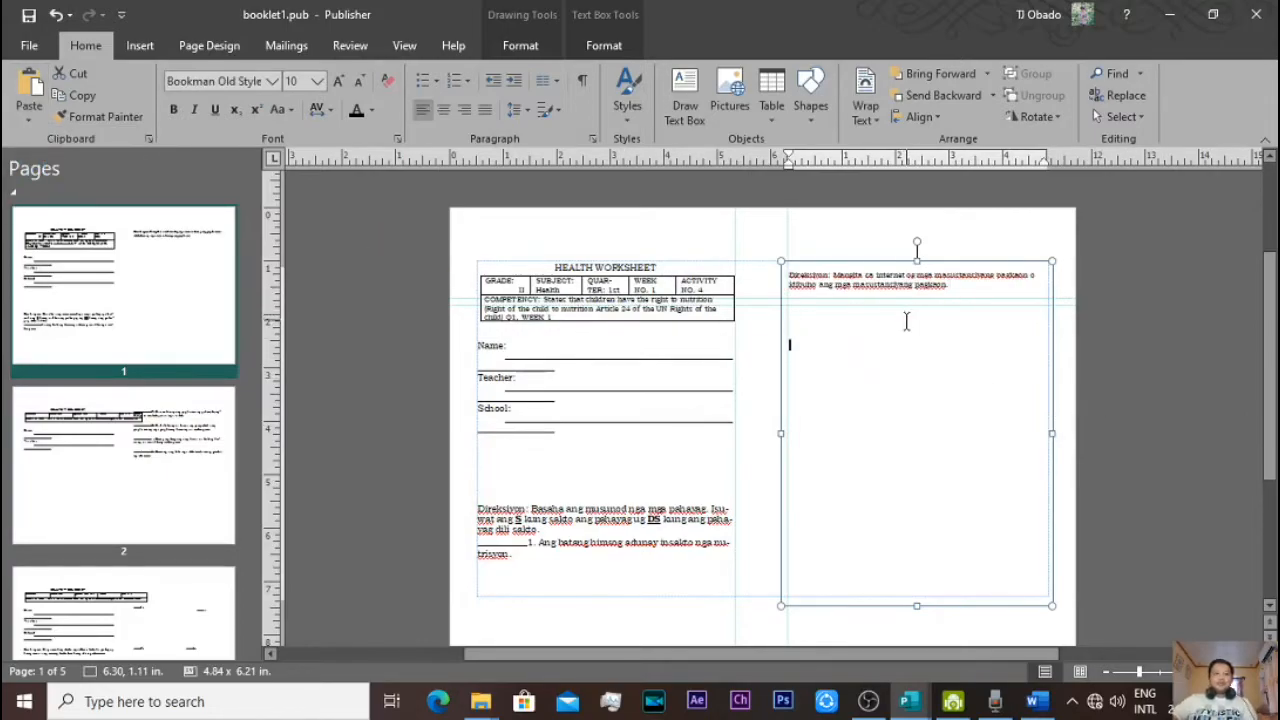
- Switch to Word and select all five empty boxes in the fifth page's right column for copying
key(alt+Tab)
click(852, 319)
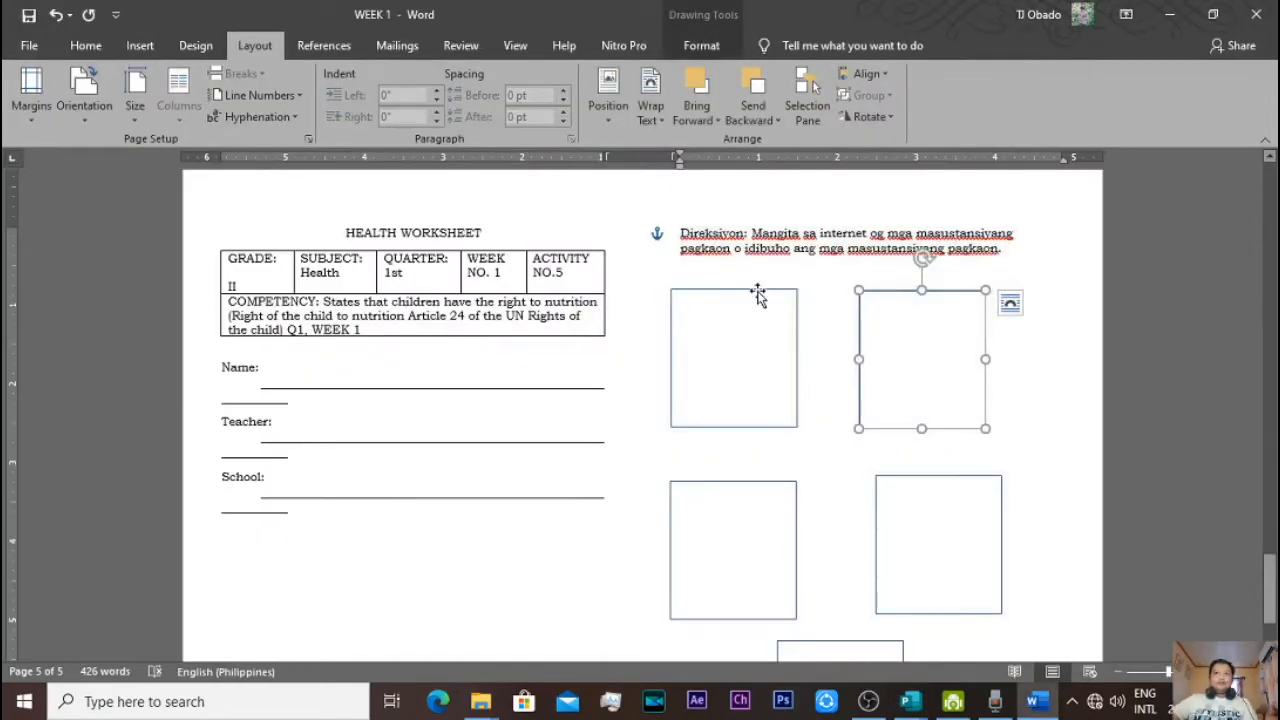
click(758, 293)
shift+click(896, 300)
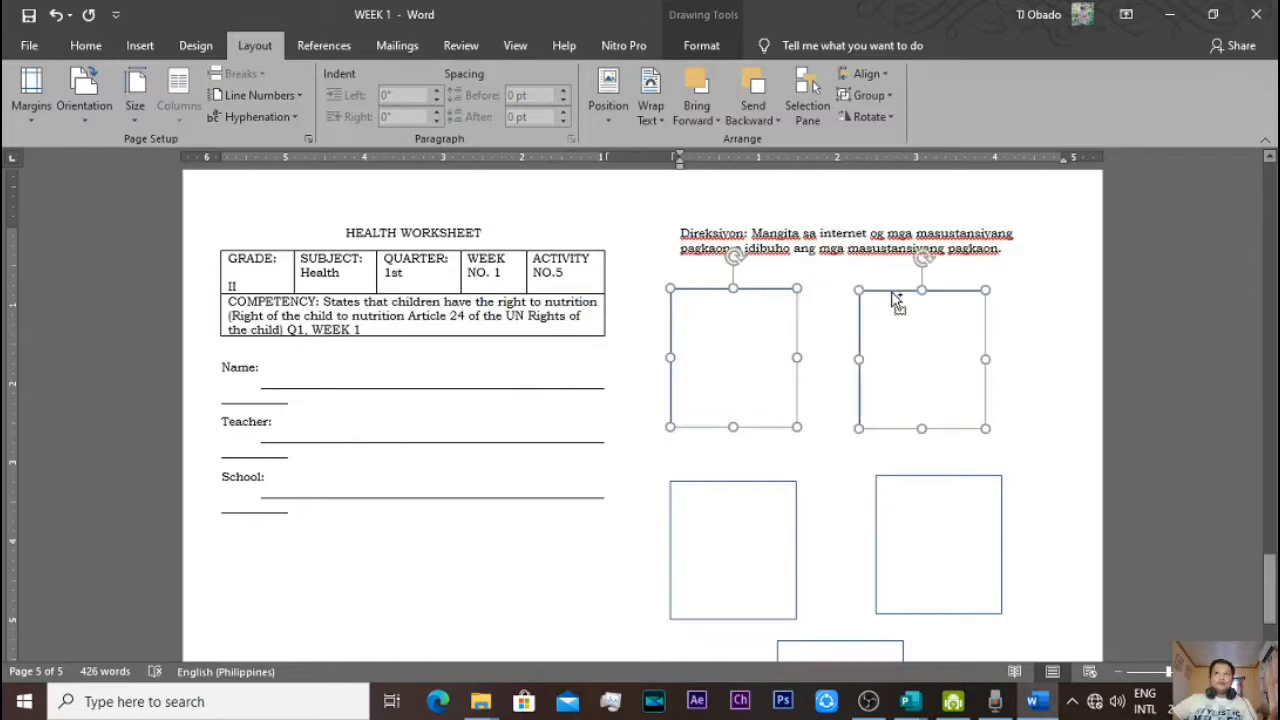
shift+click(779, 498)
shift+click(915, 500)
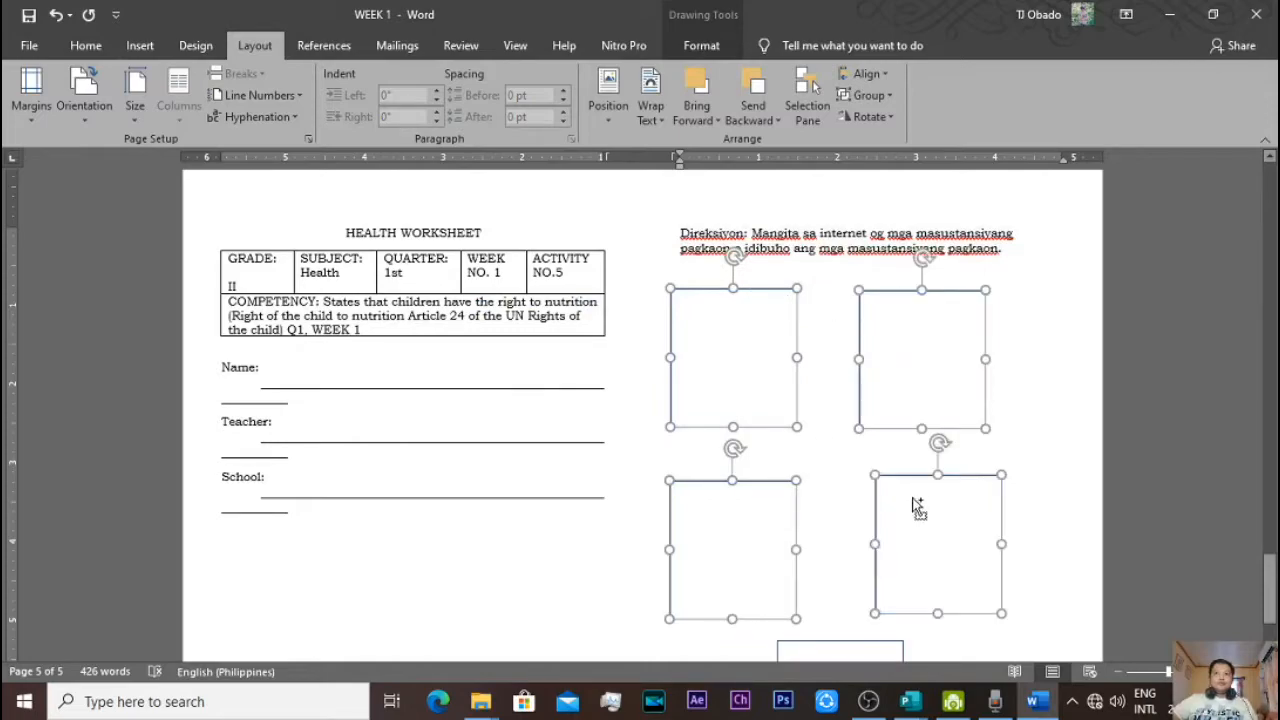
shift+click(866, 651)
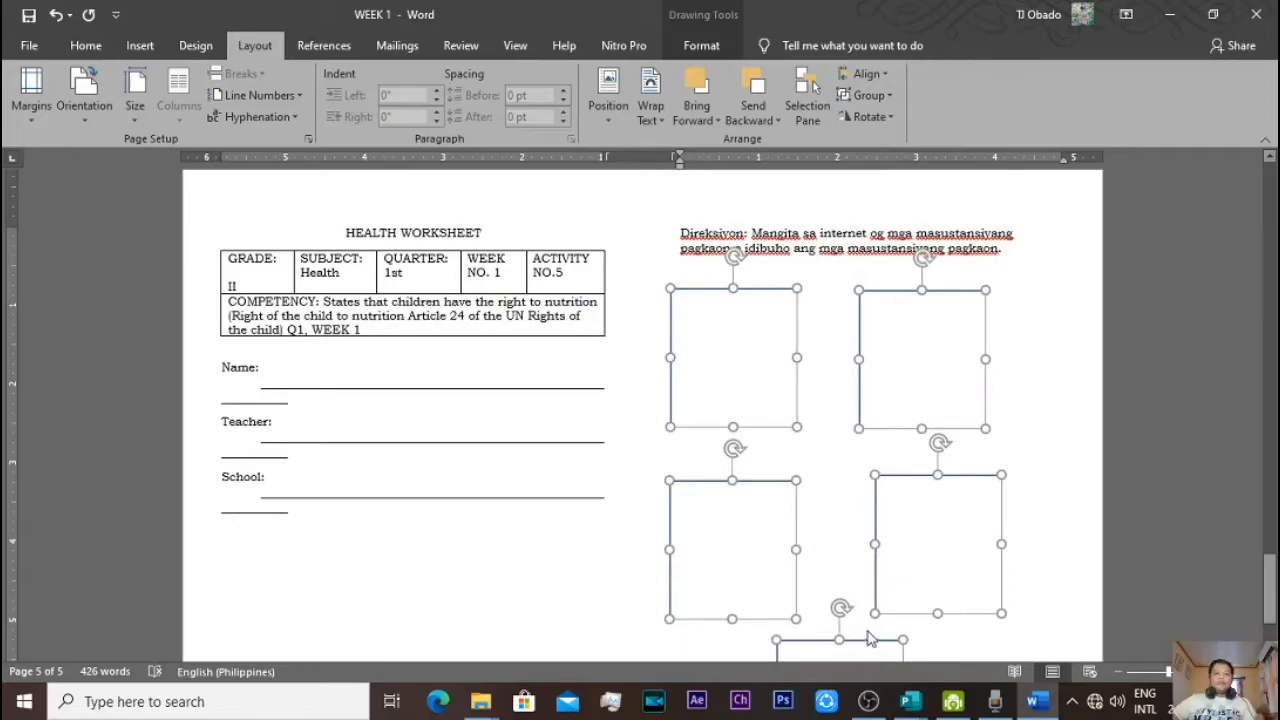
- Switch to Publisher, paste the five boxes below page 1's Direksiyon text, and fit them at about 4 in wide, stretched slightly downward
key(alt+Tab)
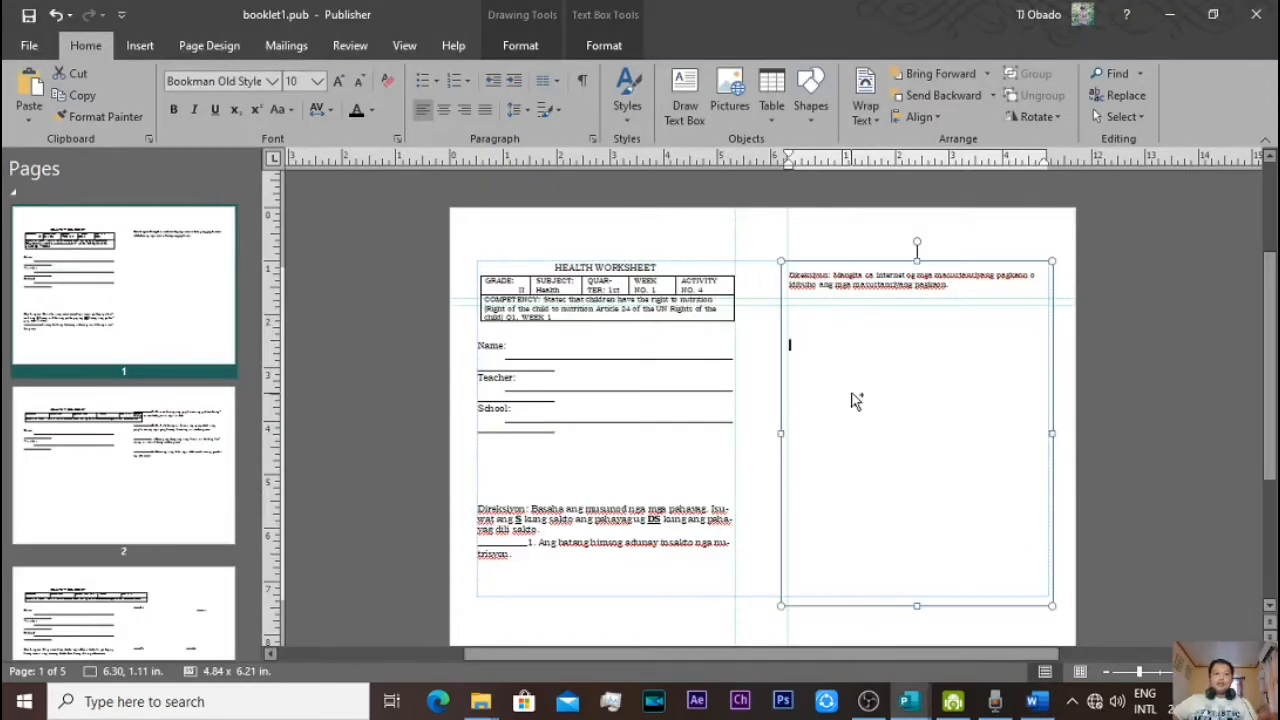
key(ctrl+v)
drag(766, 244, 931, 344)
drag(851, 443, 814, 443)
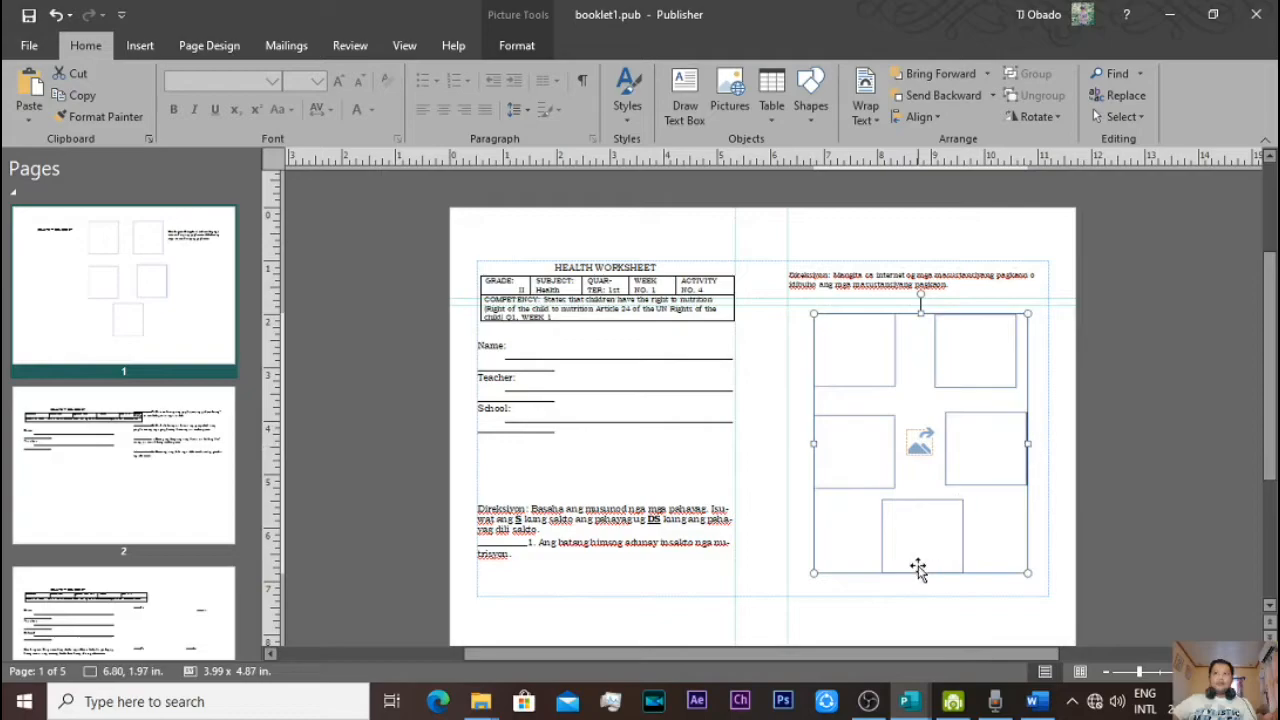
drag(921, 574, 922, 581)
click(1192, 530)
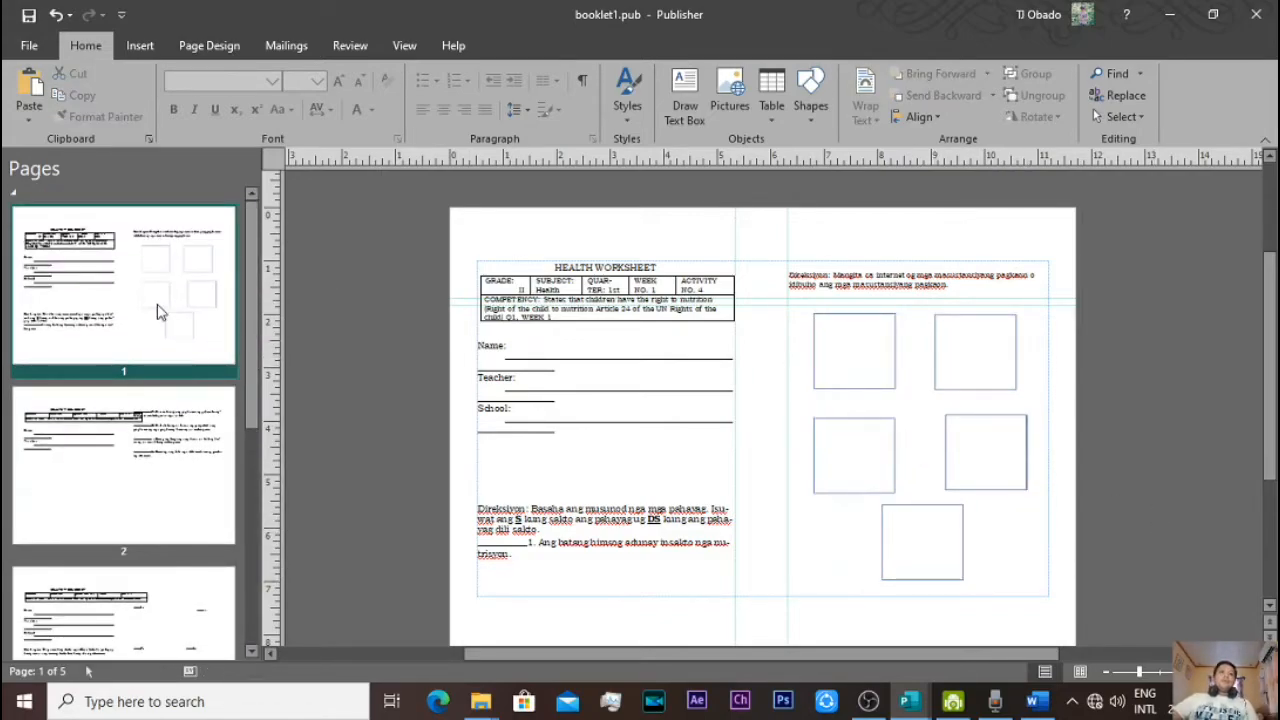
- Look through the booklet's pages 2 to 5 to check their pasted worksheet content
click(157, 462)
click(163, 457)
click(152, 480)
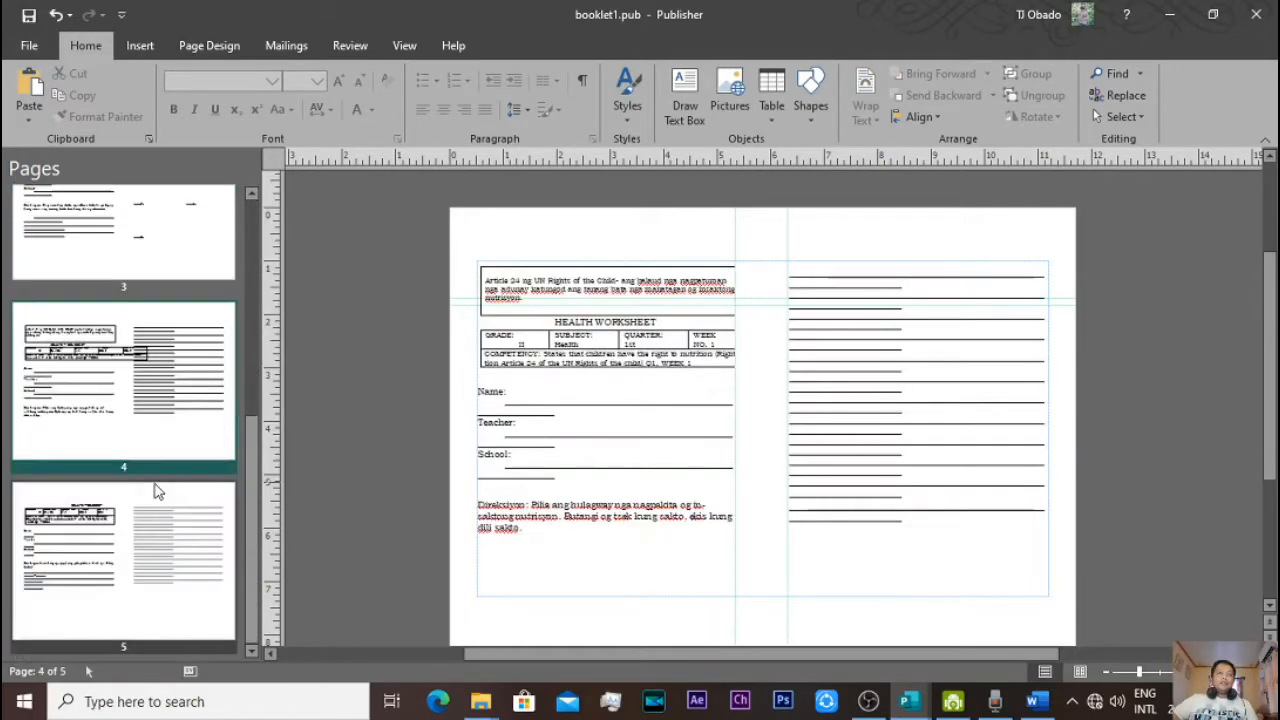
click(149, 537)
drag(253, 510, 238, 263)
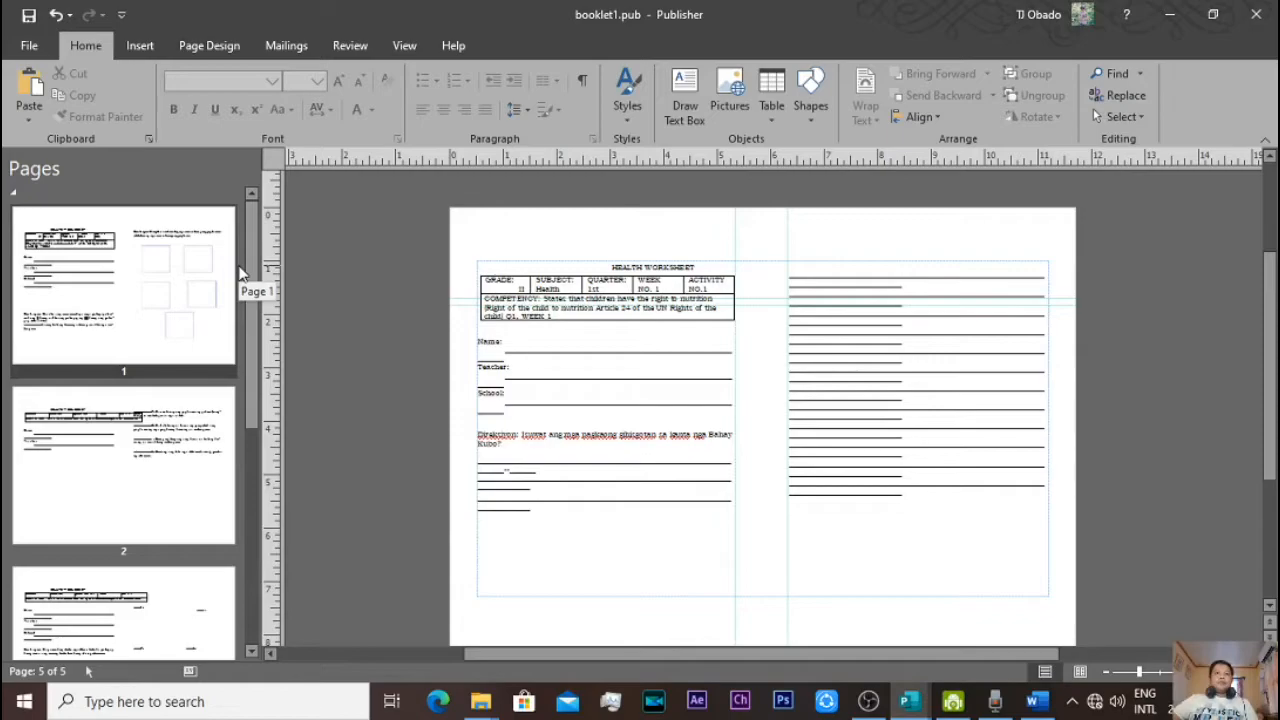
- Go through pages 1 to 5 in ascending order and examine the worksheet sequence across the page halves
click(38, 275)
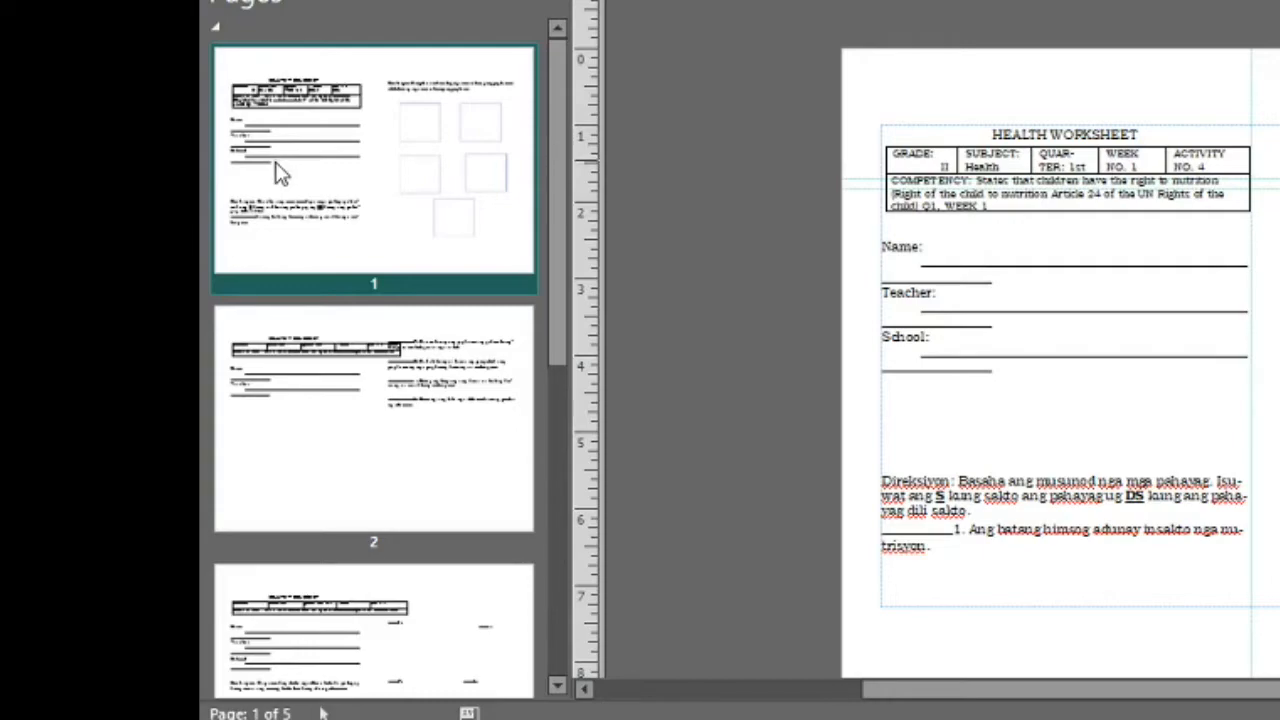
click(429, 414)
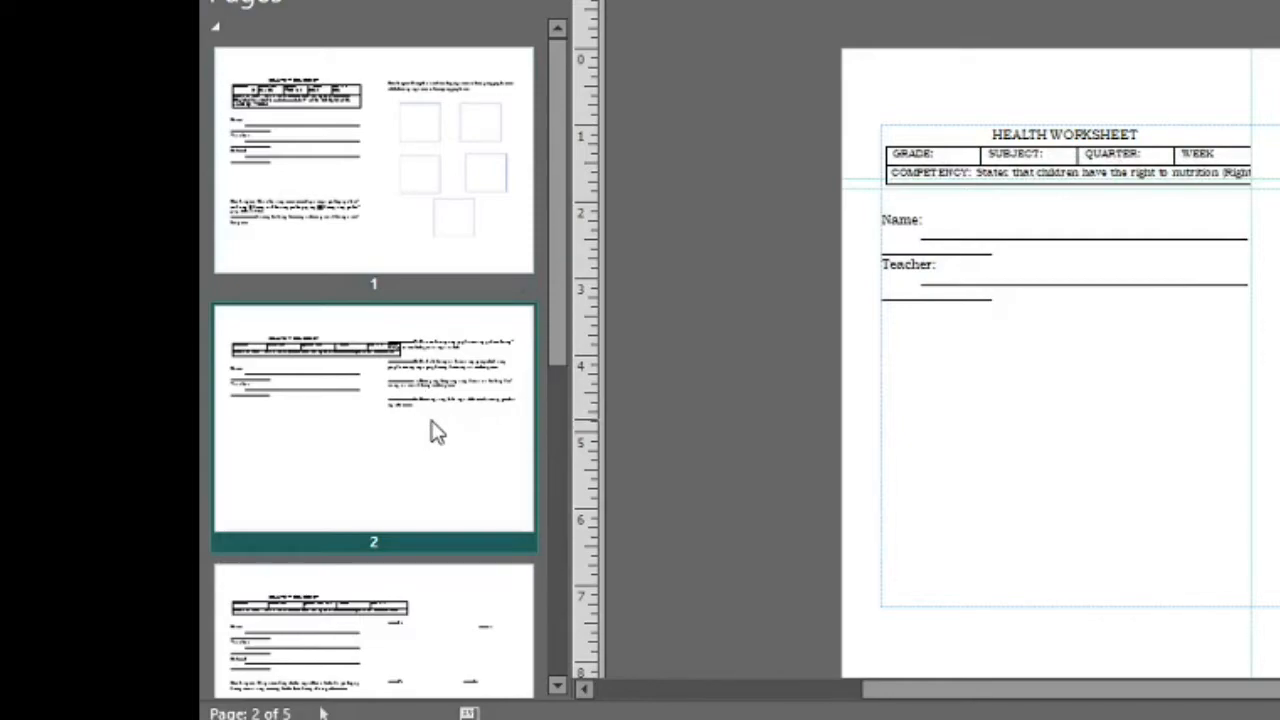
scroll(443, 446, down, 3)
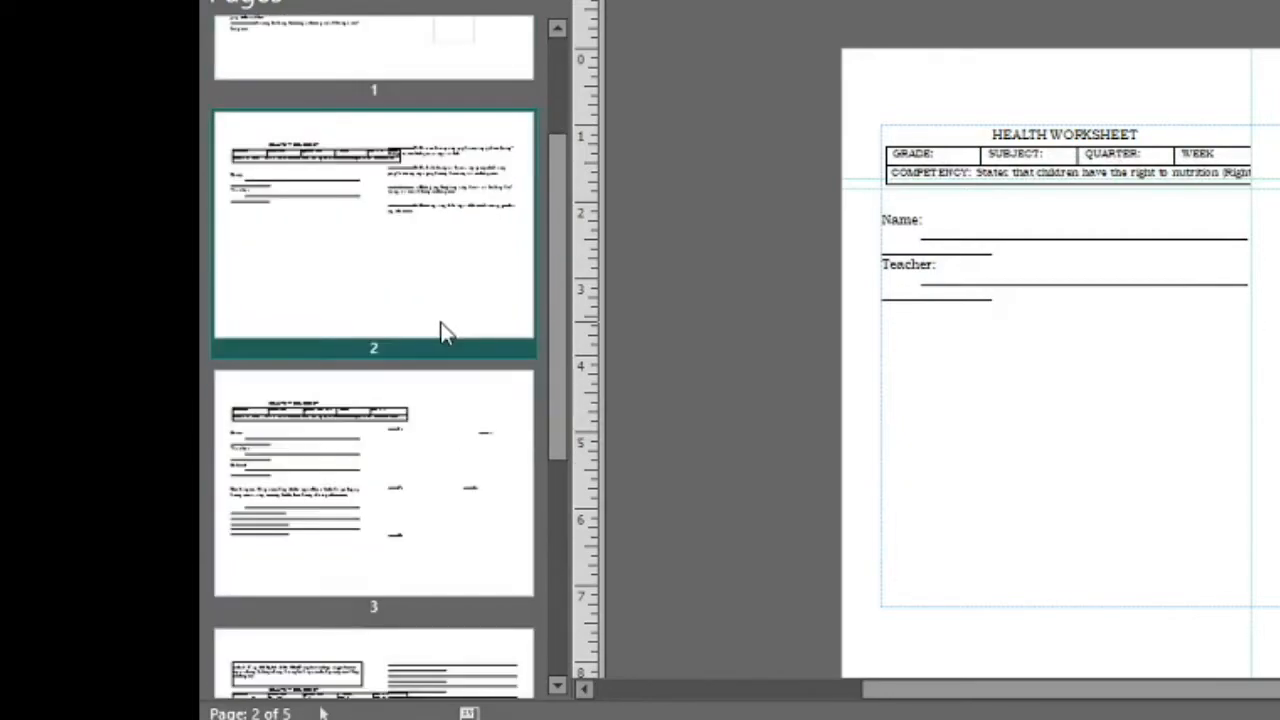
click(320, 490)
scroll(320, 486, down, 2)
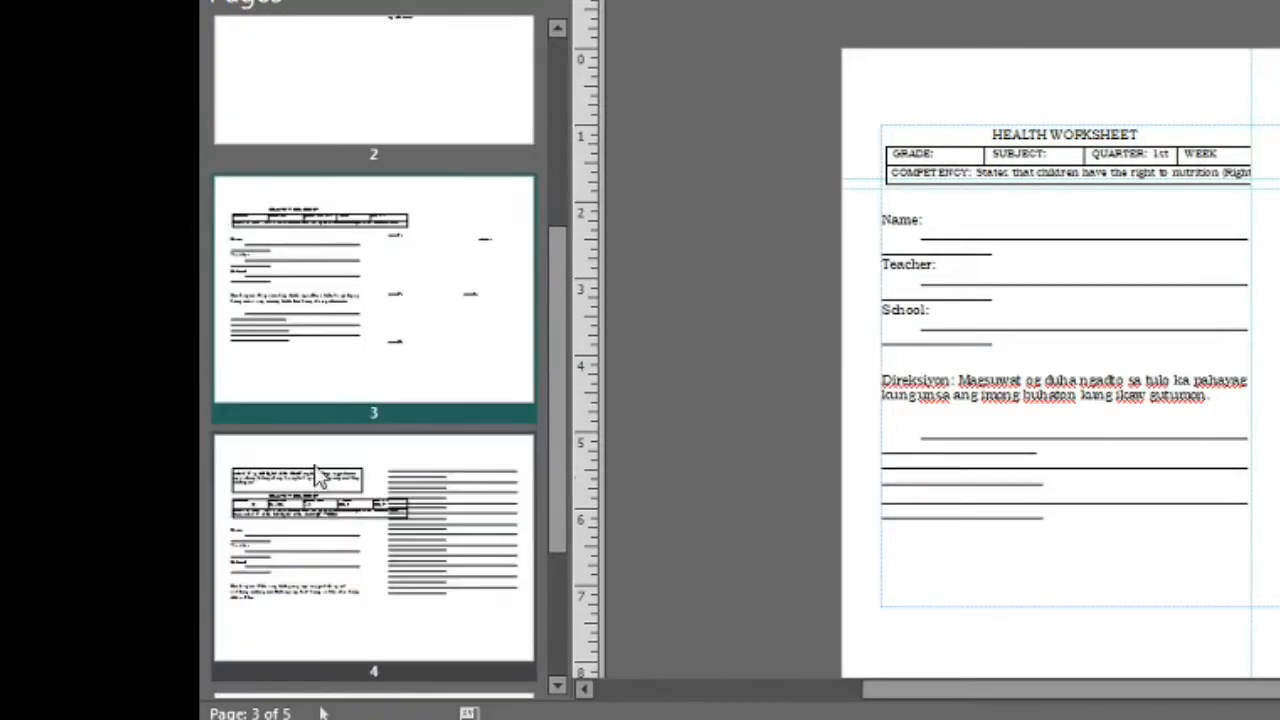
scroll(300, 270, down, 1)
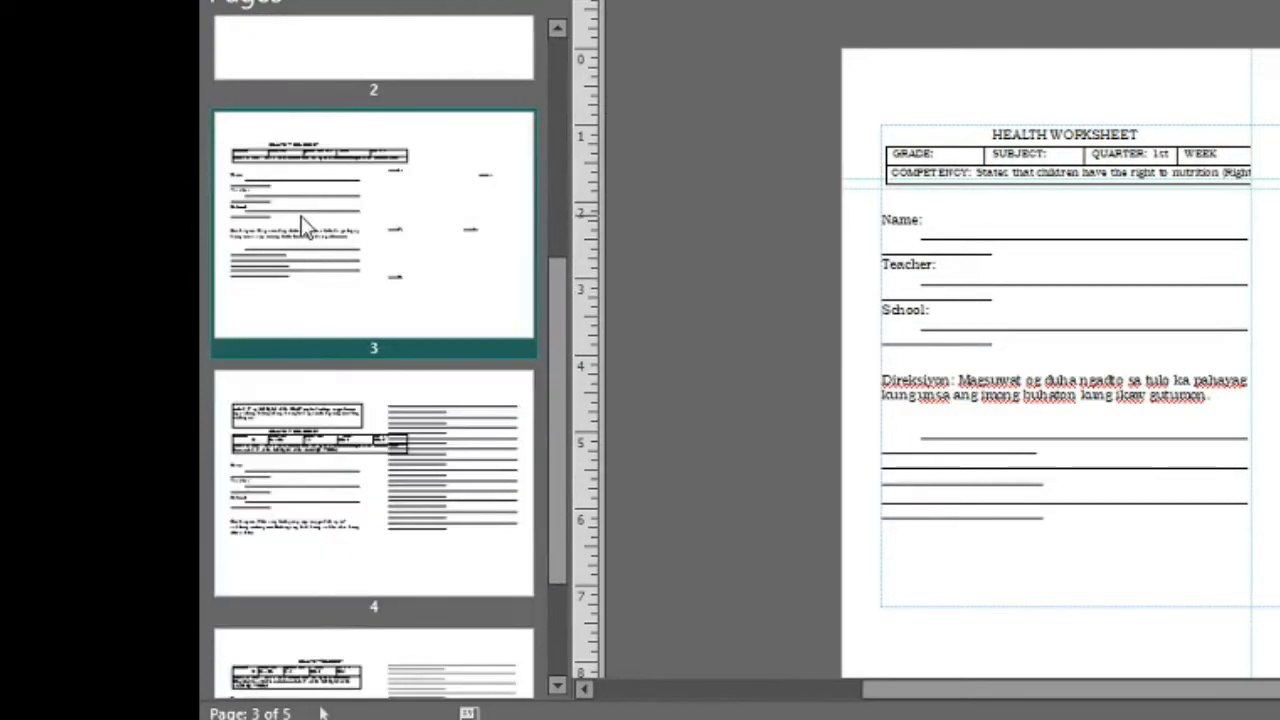
click(449, 506)
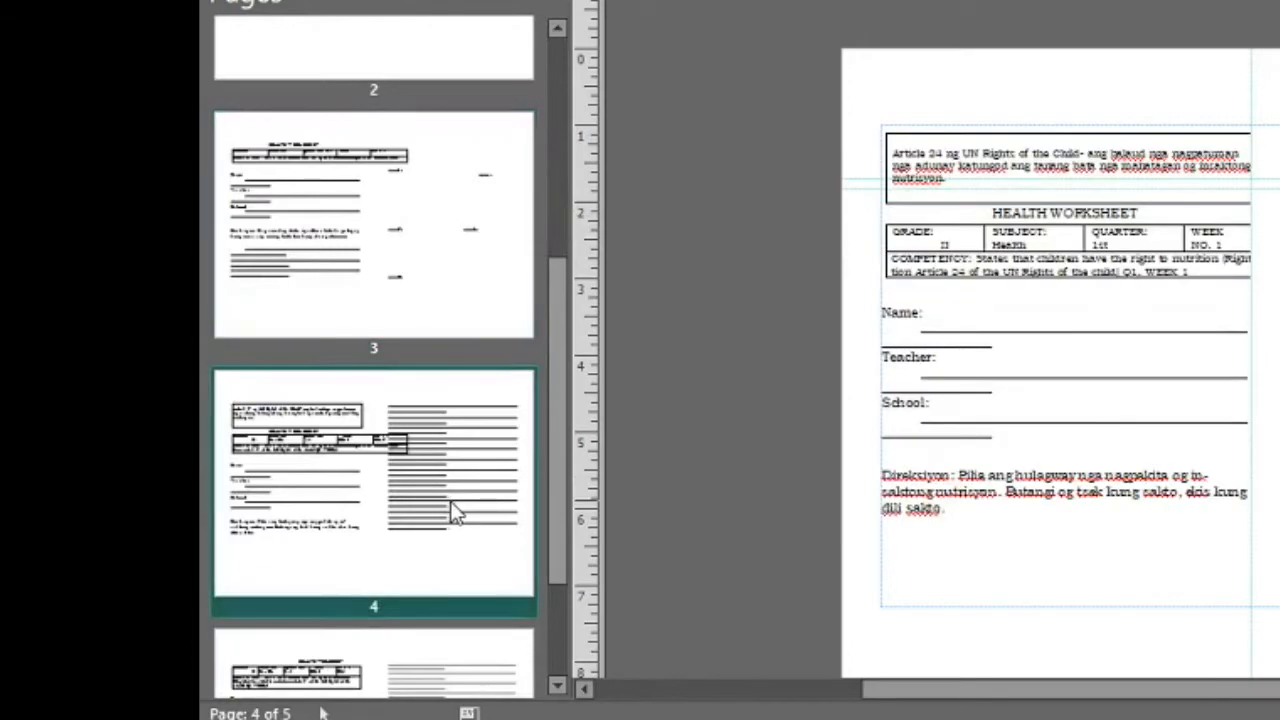
scroll(449, 506, down, 2)
scroll(445, 358, down, 1)
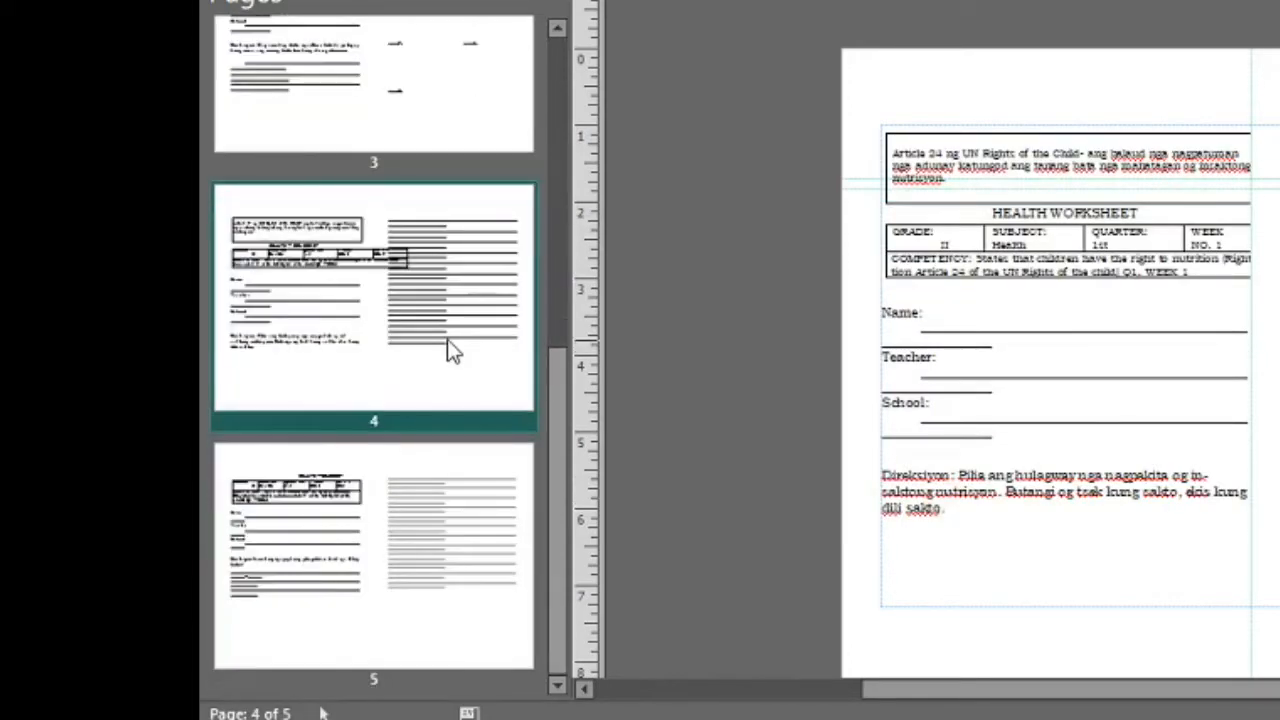
click(282, 538)
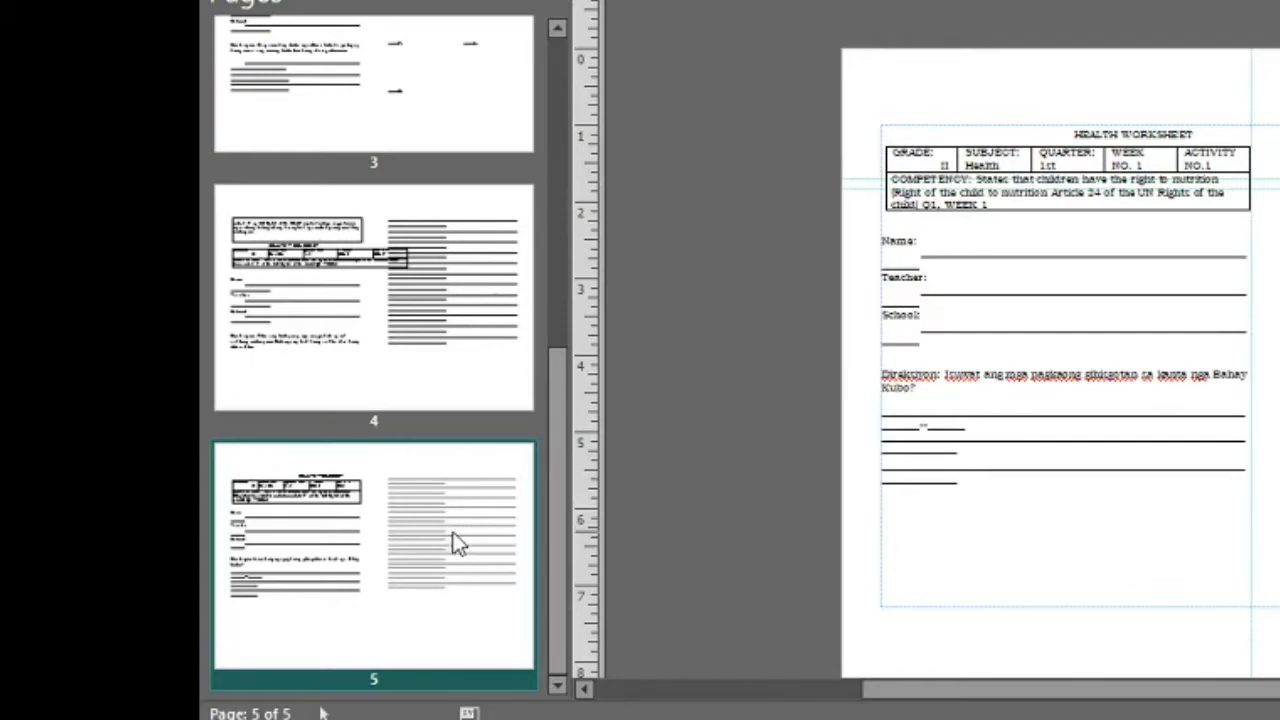
- Go back from page 5 to page 1 and examine how the worksheet columns follow in reverse order
scroll(452, 540, down, 1)
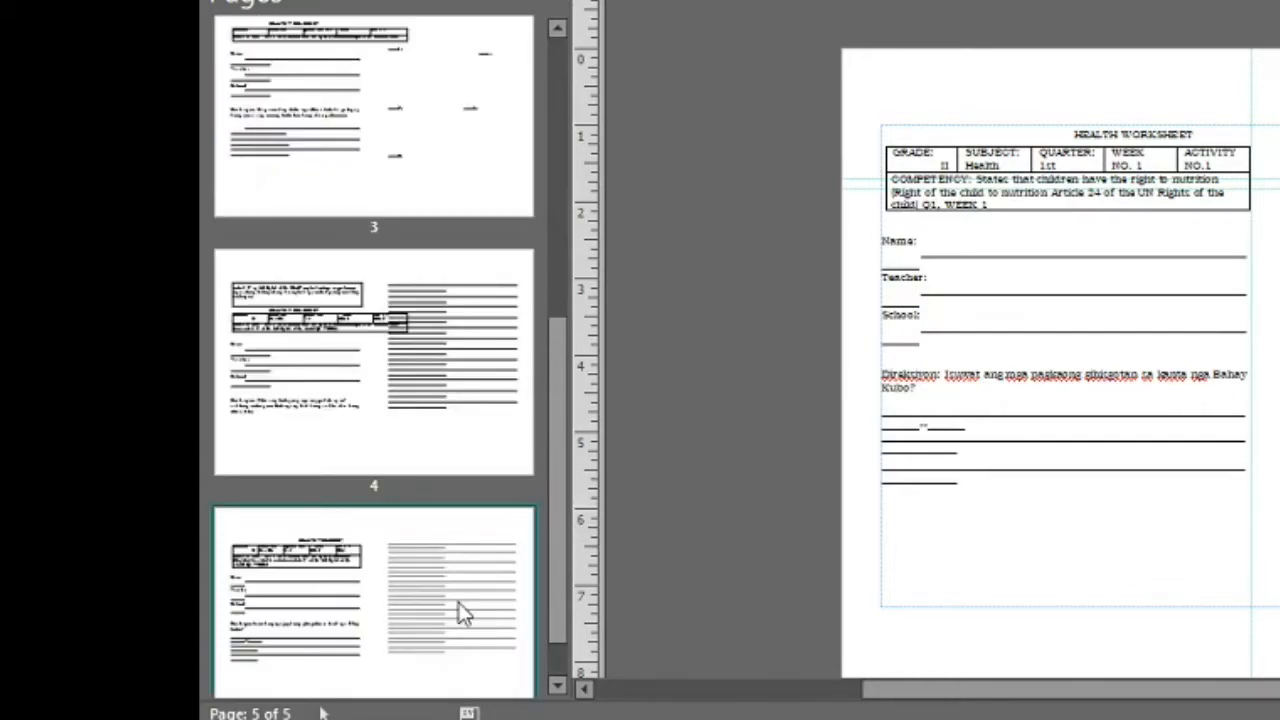
scroll(452, 592, up, 1)
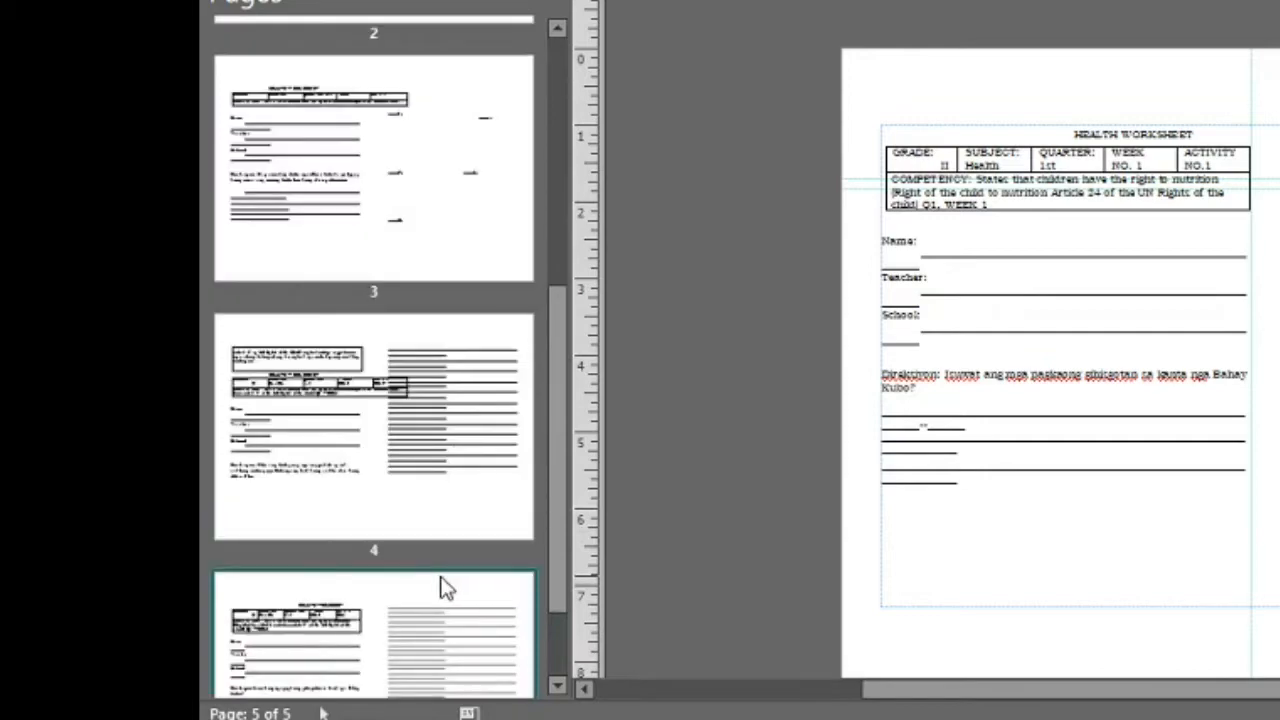
click(308, 438)
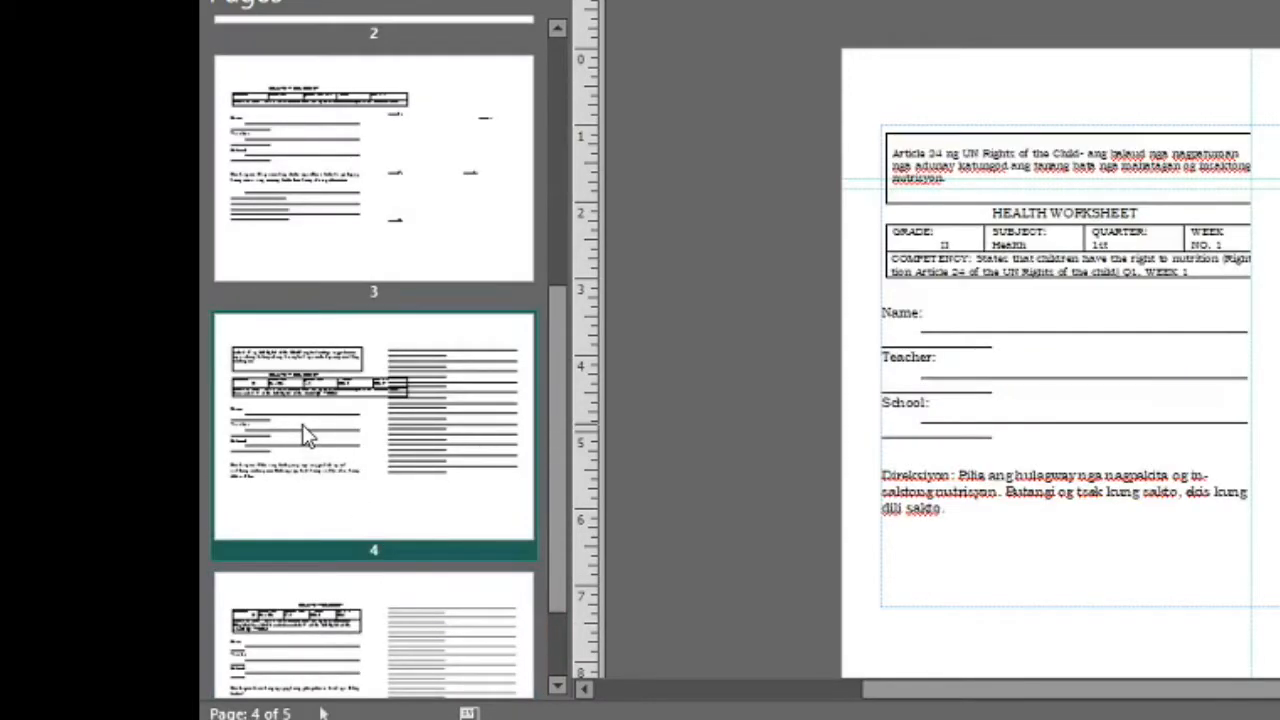
scroll(305, 440, up, 2)
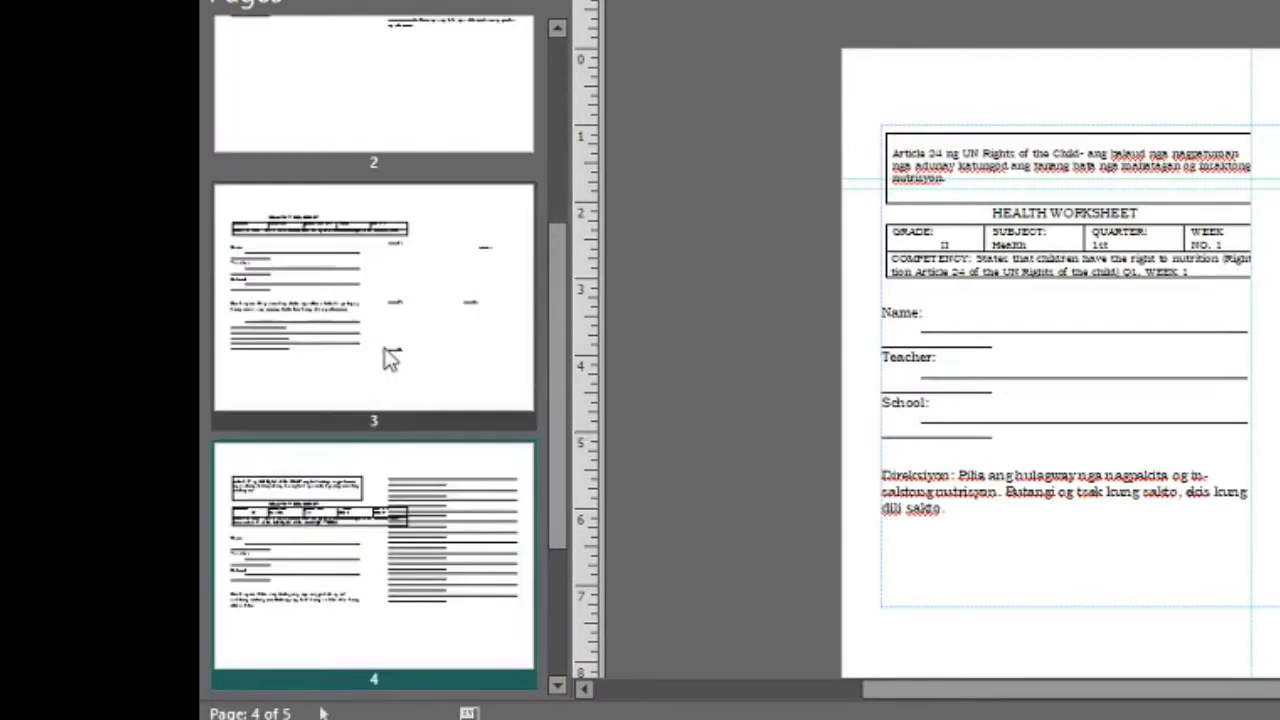
click(462, 318)
scroll(457, 343, up, 5)
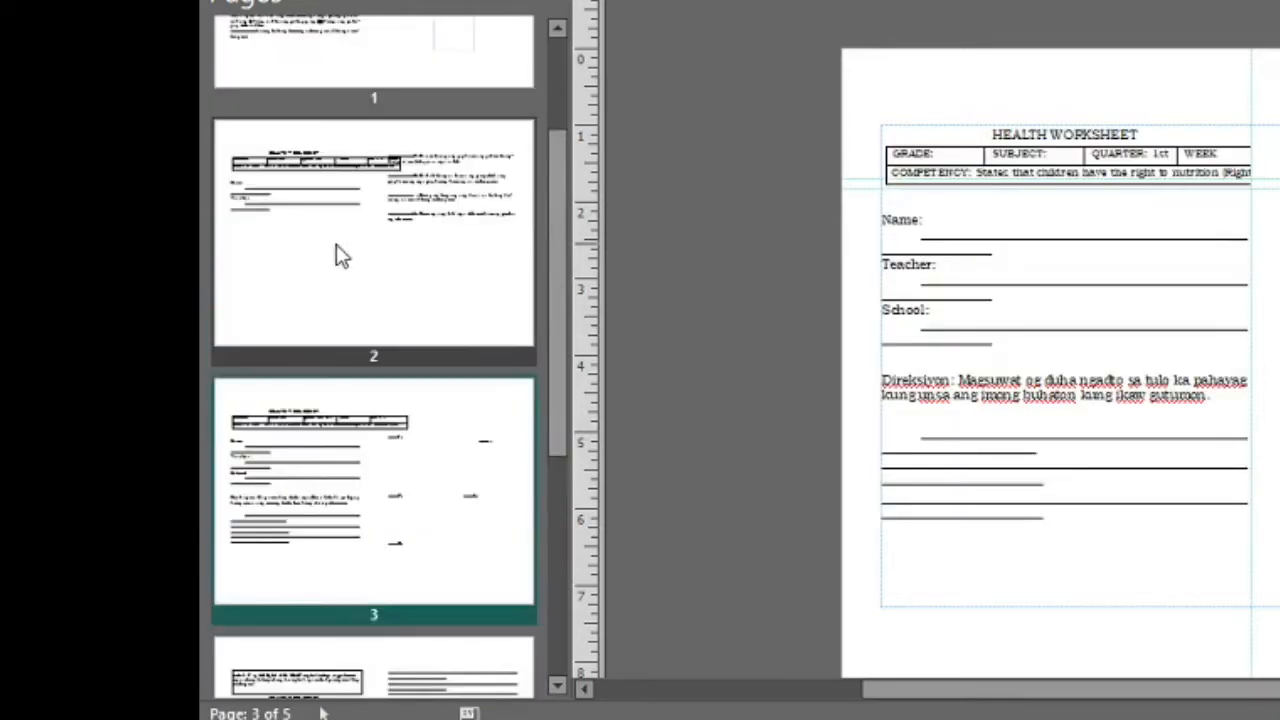
click(310, 333)
scroll(443, 186, up, 1)
click(447, 182)
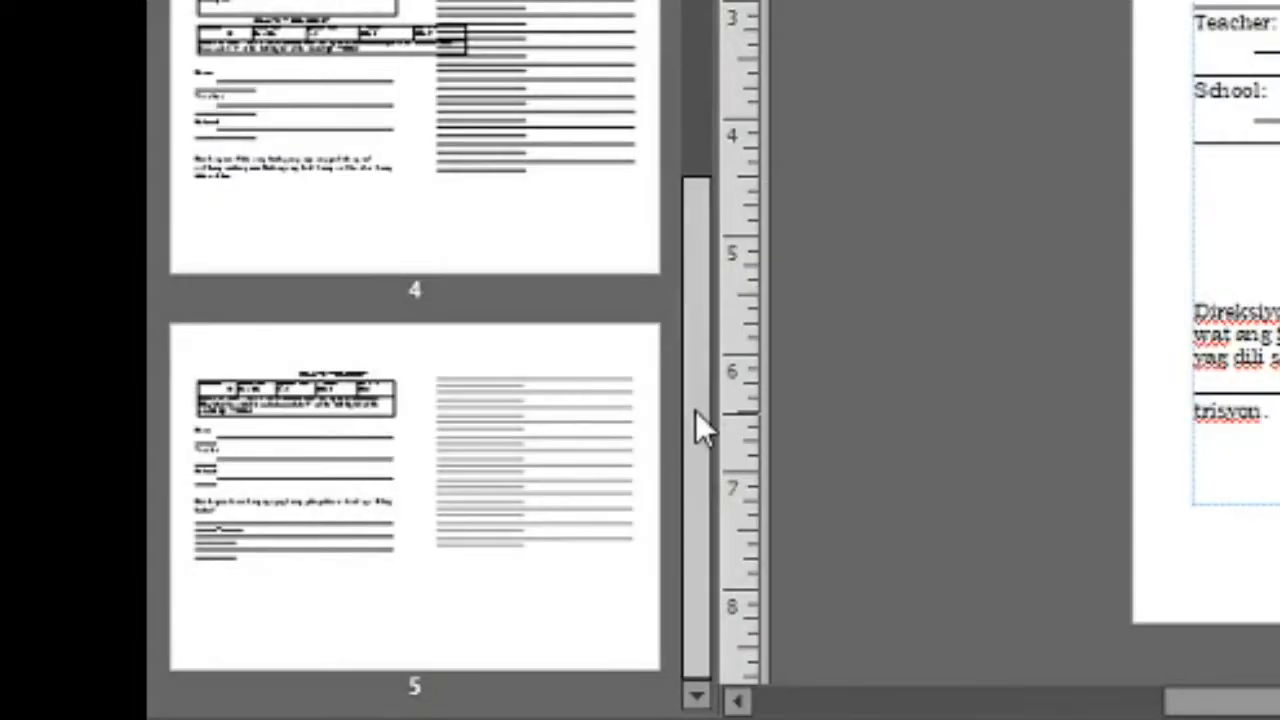
- Compare the booklet's first and last pages and open page 5
drag(694, 428, 740, 29)
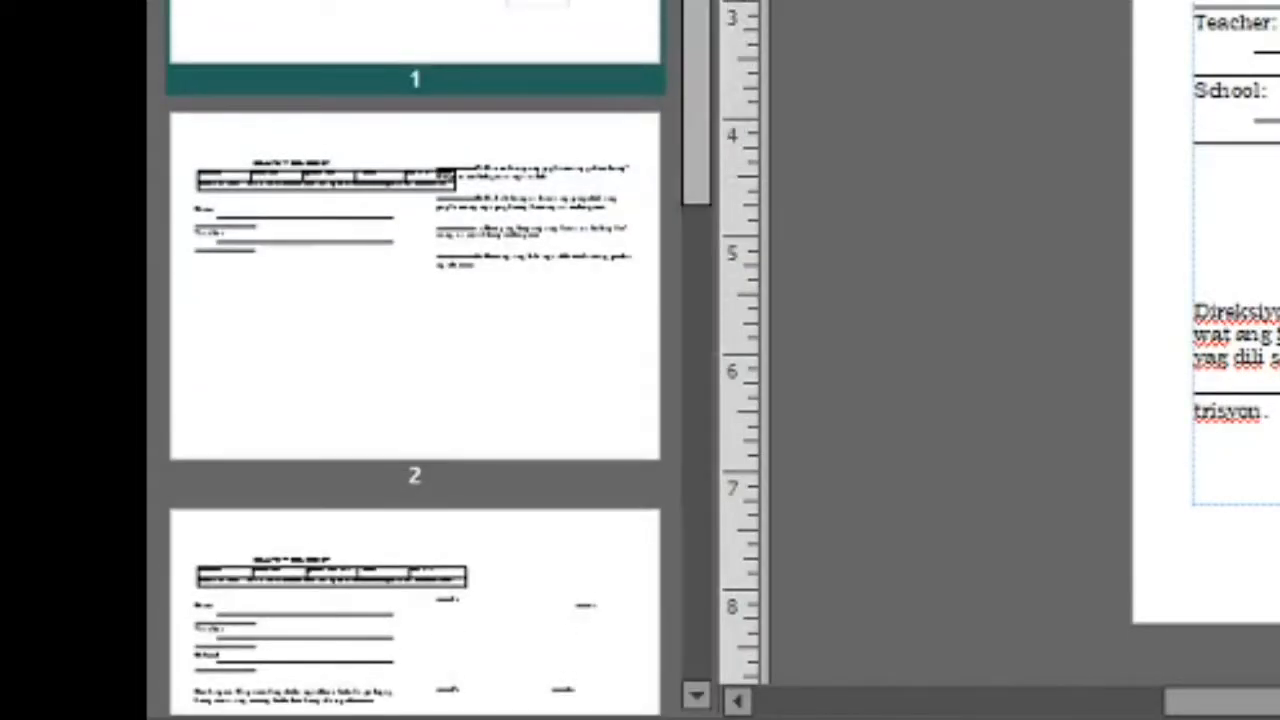
scroll(698, 29, down, 5)
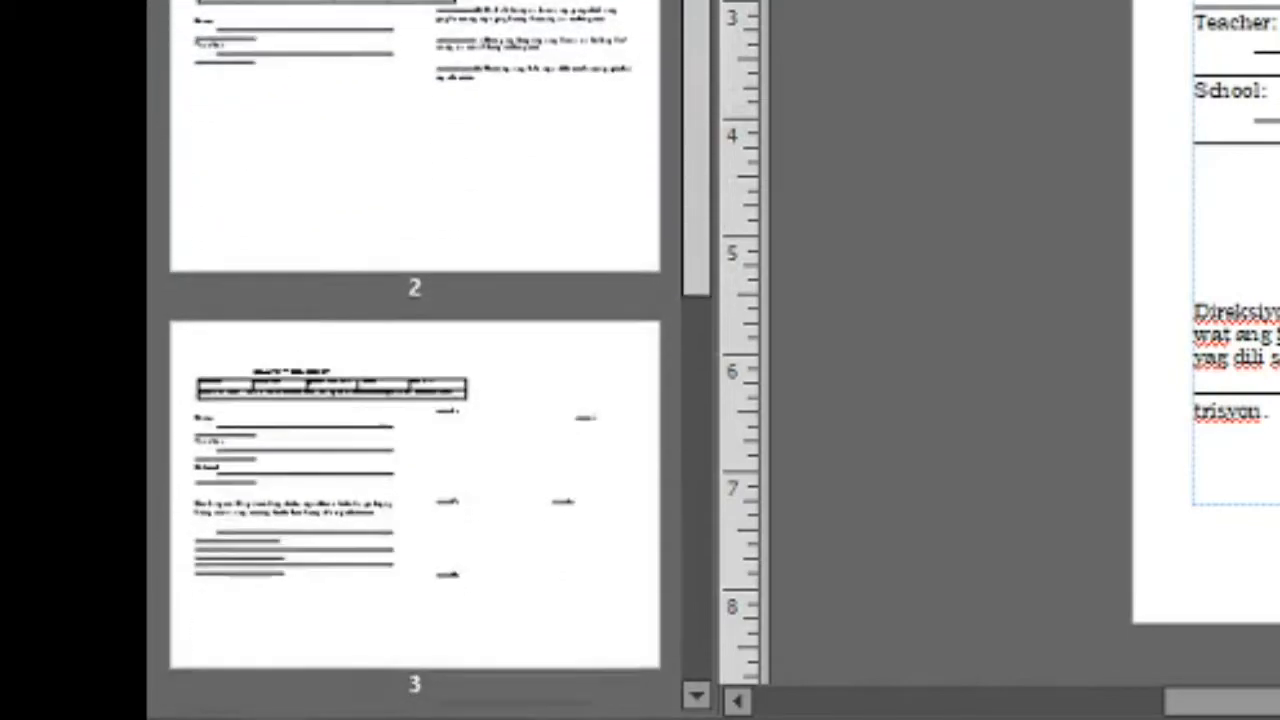
drag(694, 250, 689, 375)
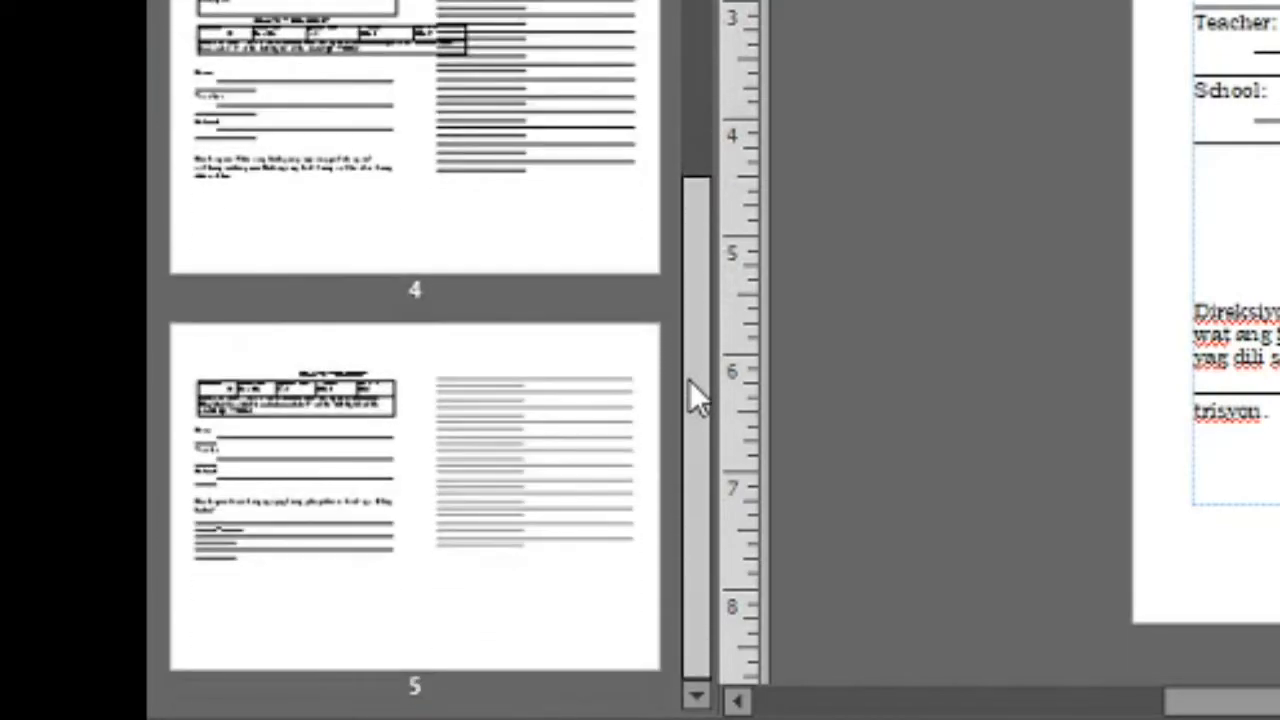
click(538, 460)
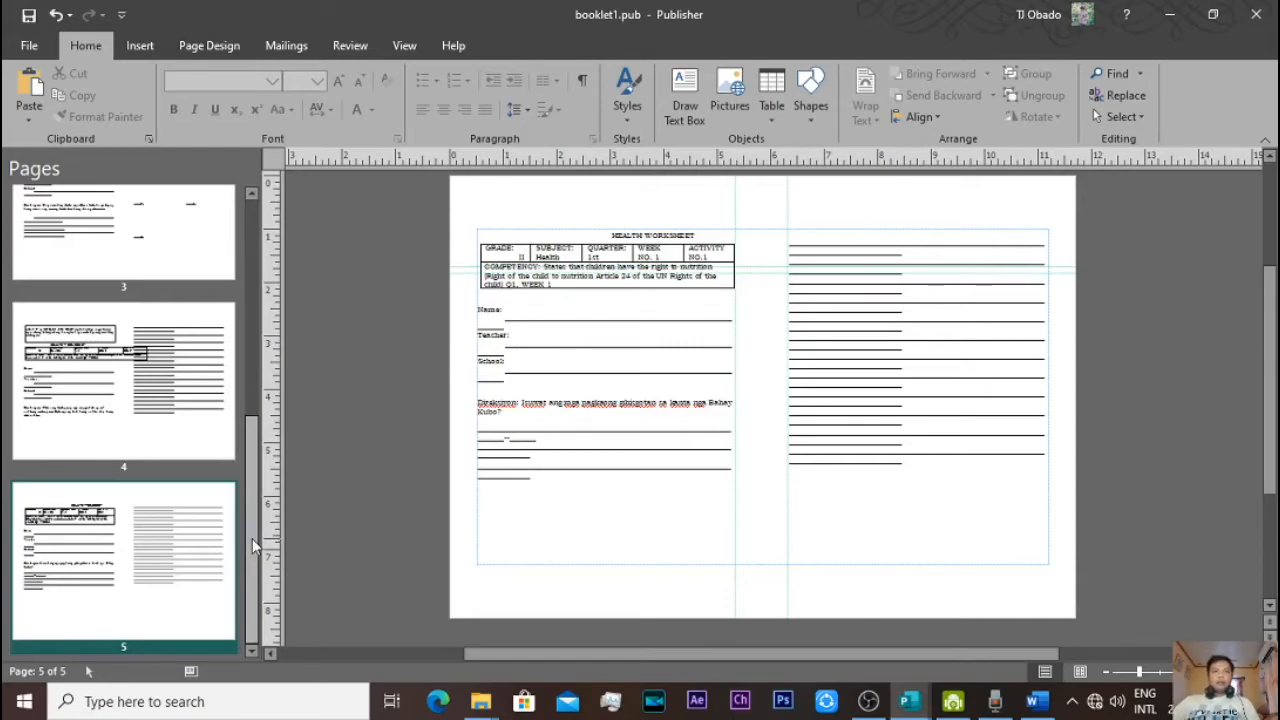
- Insert a blank page before the booklet's first page
scroll(252, 538, up, 1)
scroll(252, 538, up, 5)
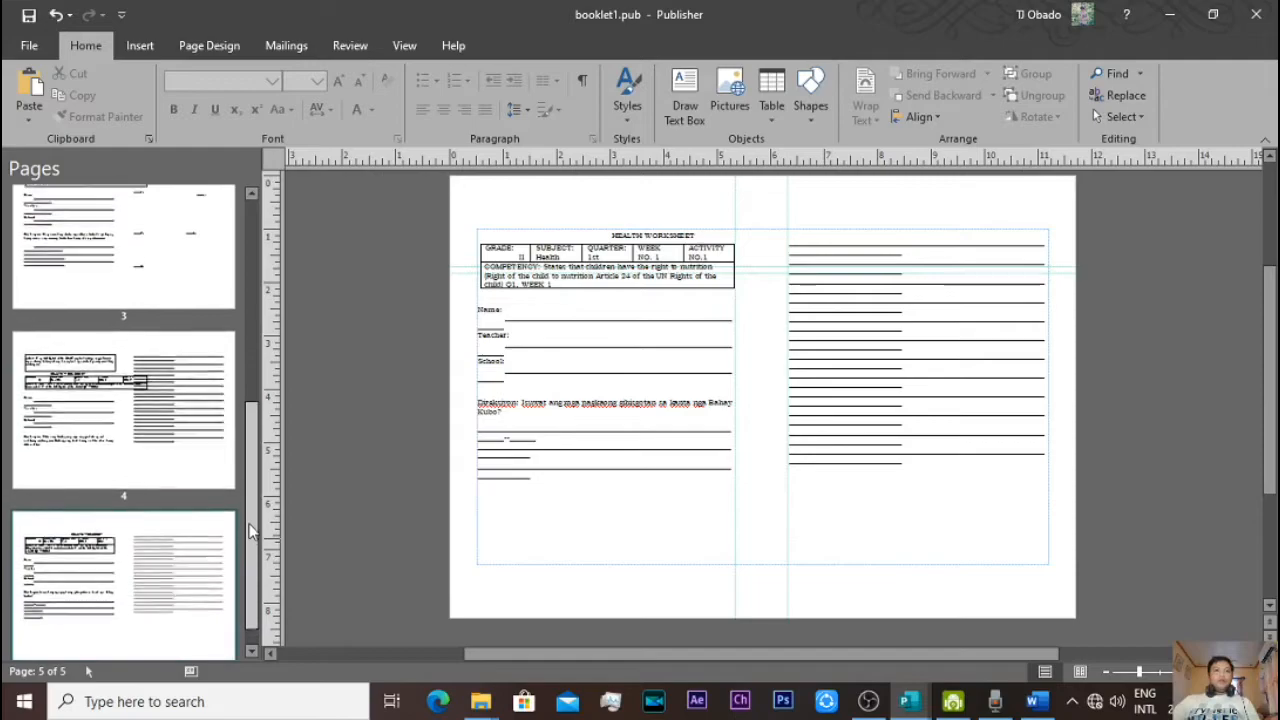
click(160, 305)
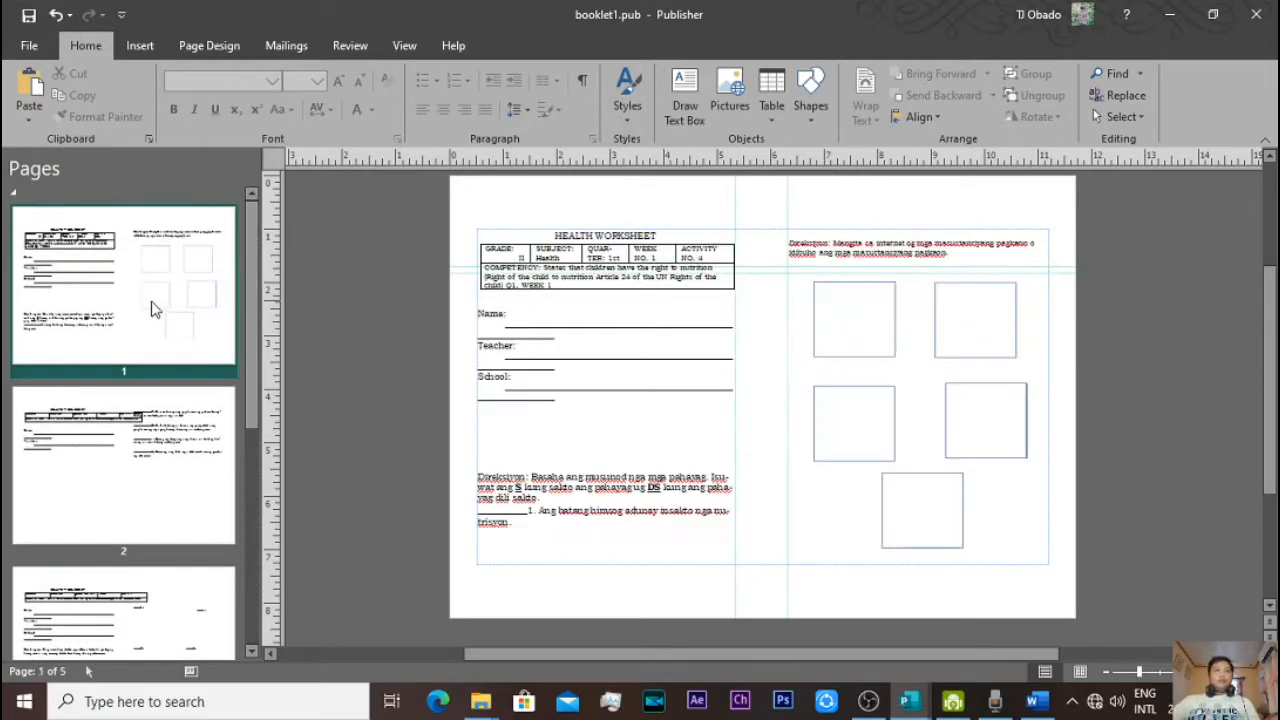
right_click(160, 306)
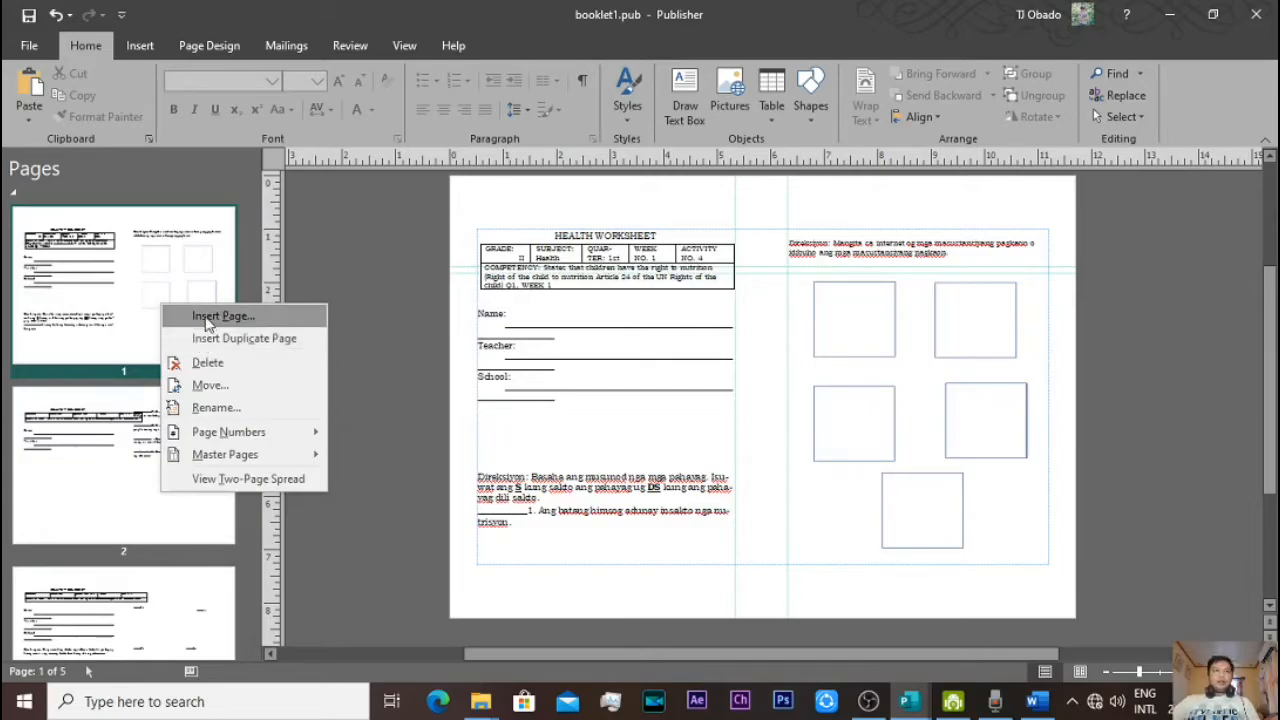
click(207, 317)
click(465, 127)
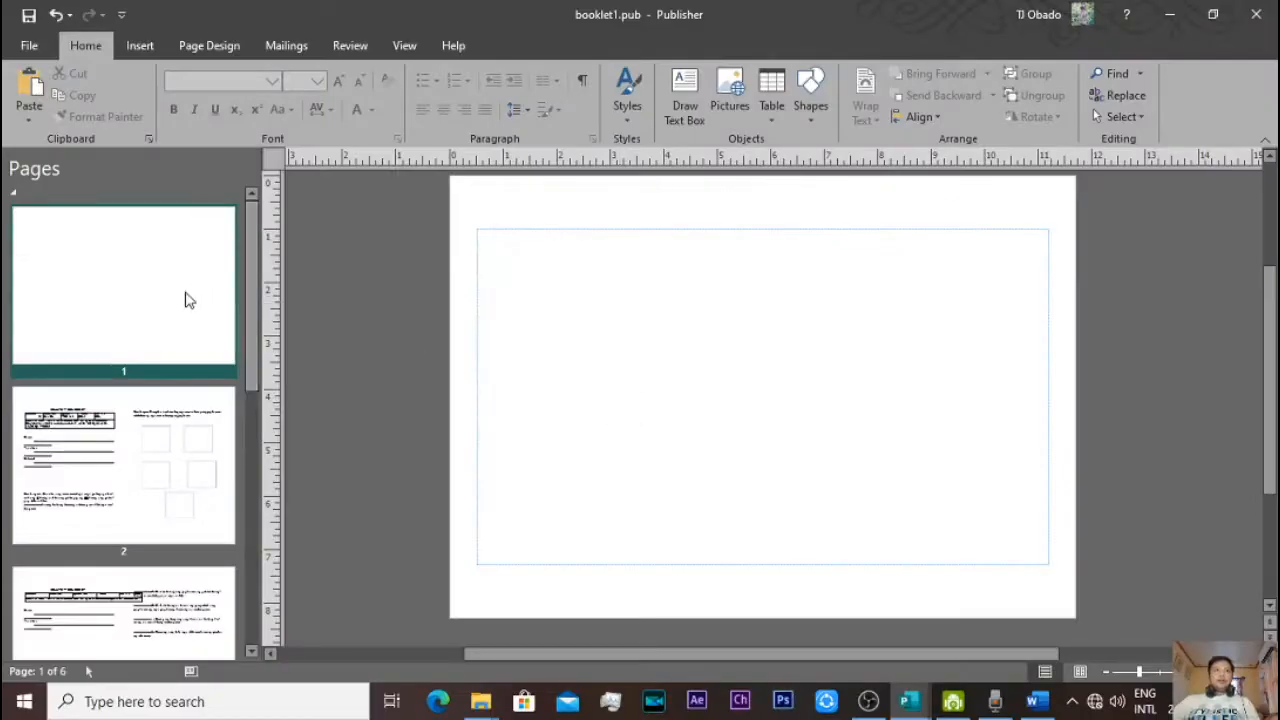
- Examine the blank first page and how the worksheet pages 2 to 6 follow it
drag(255, 292, 251, 243)
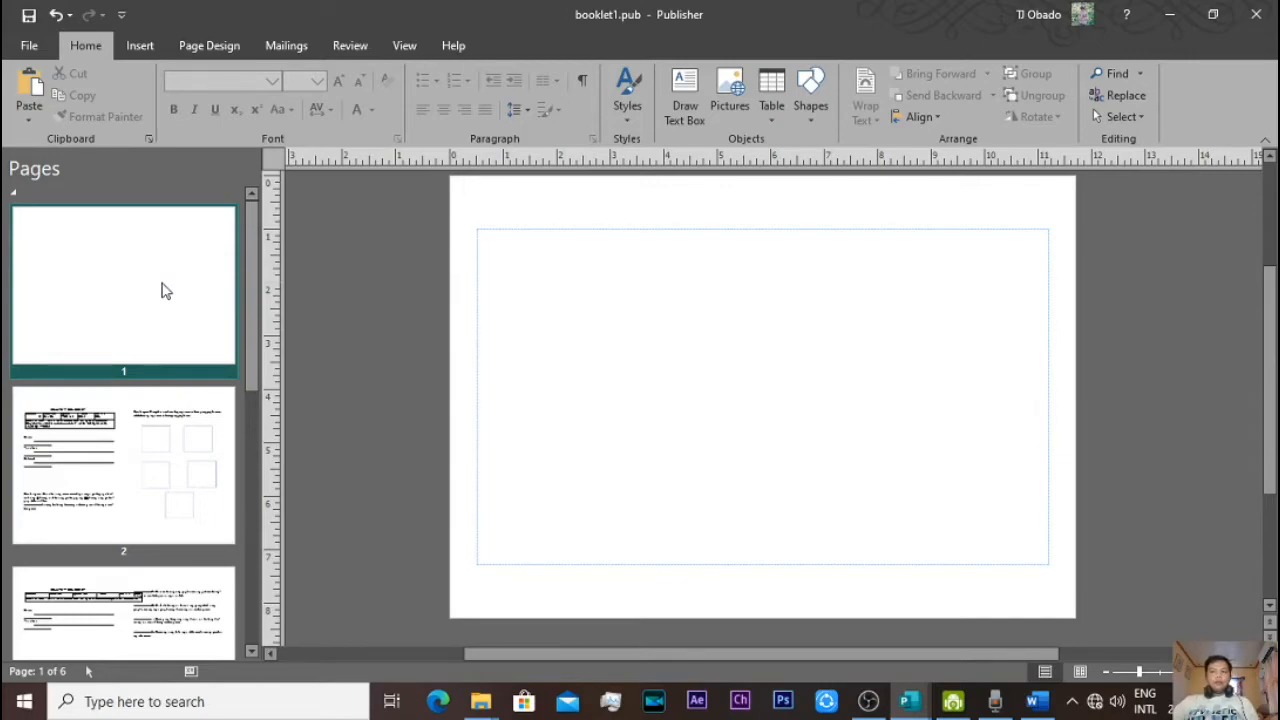
click(118, 446)
click(157, 340)
click(145, 470)
scroll(143, 497, down, 2)
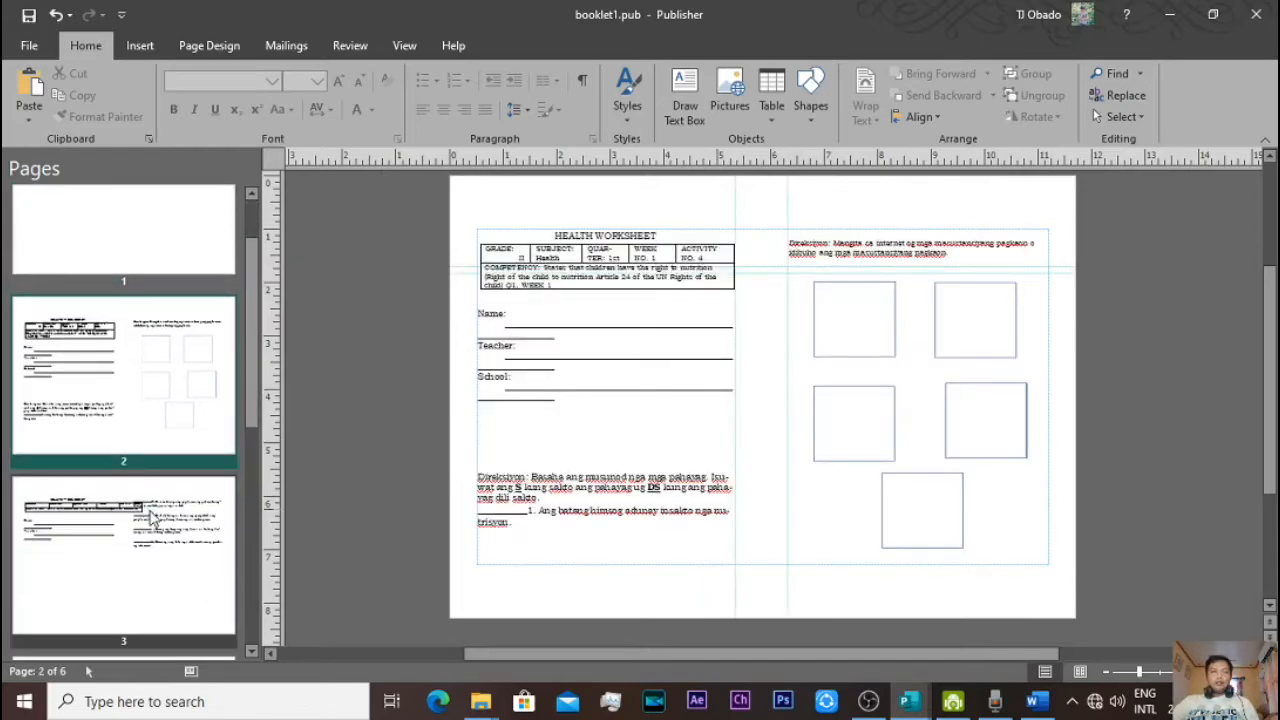
scroll(123, 446, down, 2)
scroll(252, 432, up, 2)
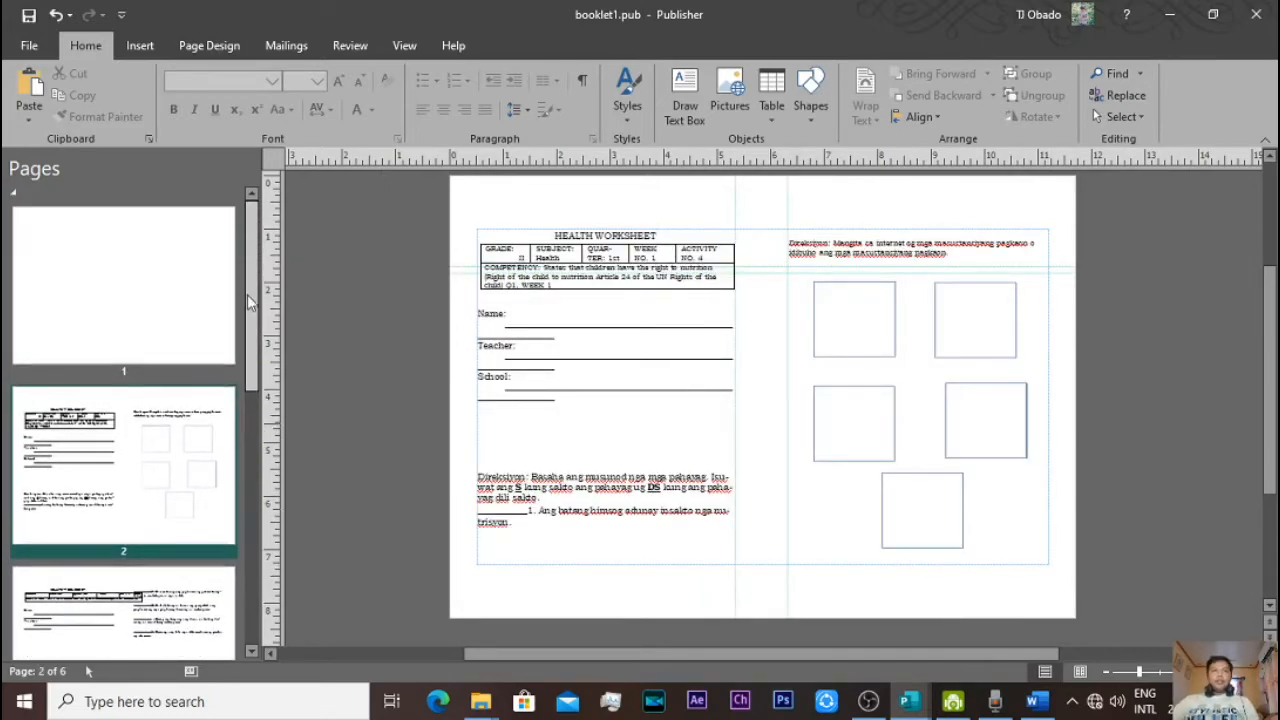
click(160, 309)
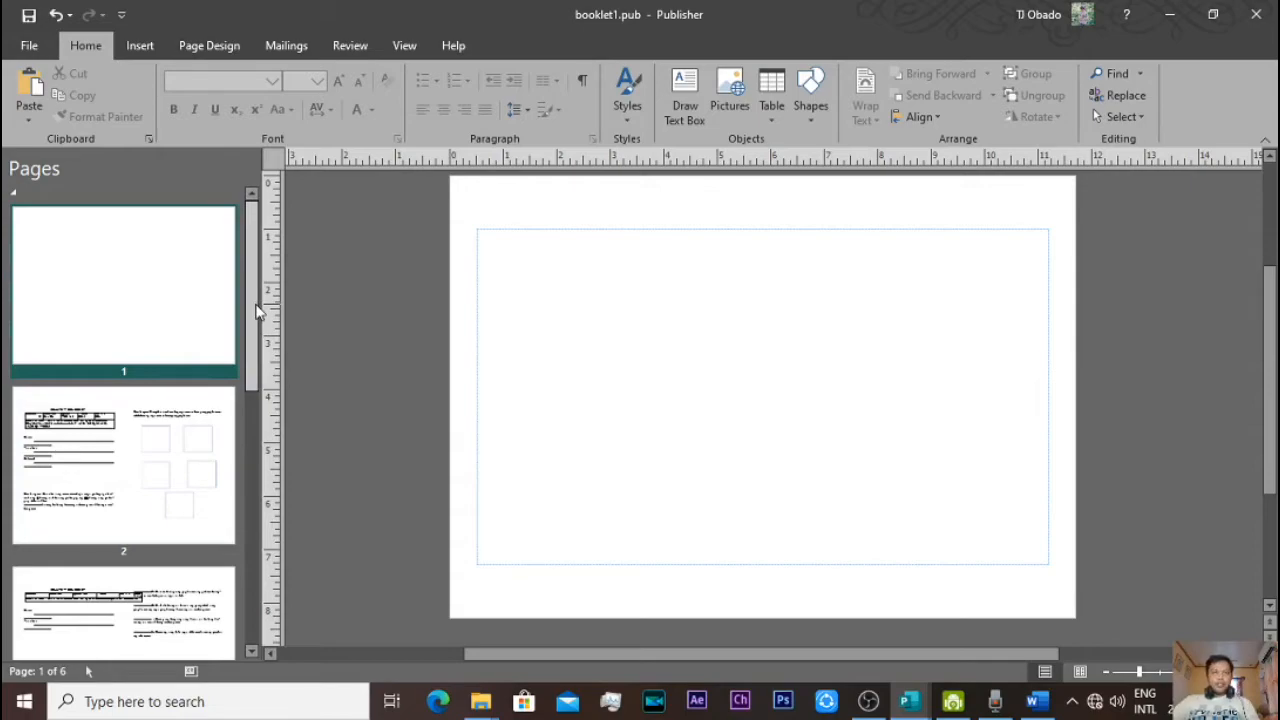
mouse_move(256, 312)
mouse_down()
mouse_move(254, 594)
mouse_move(265, 335)
mouse_up()
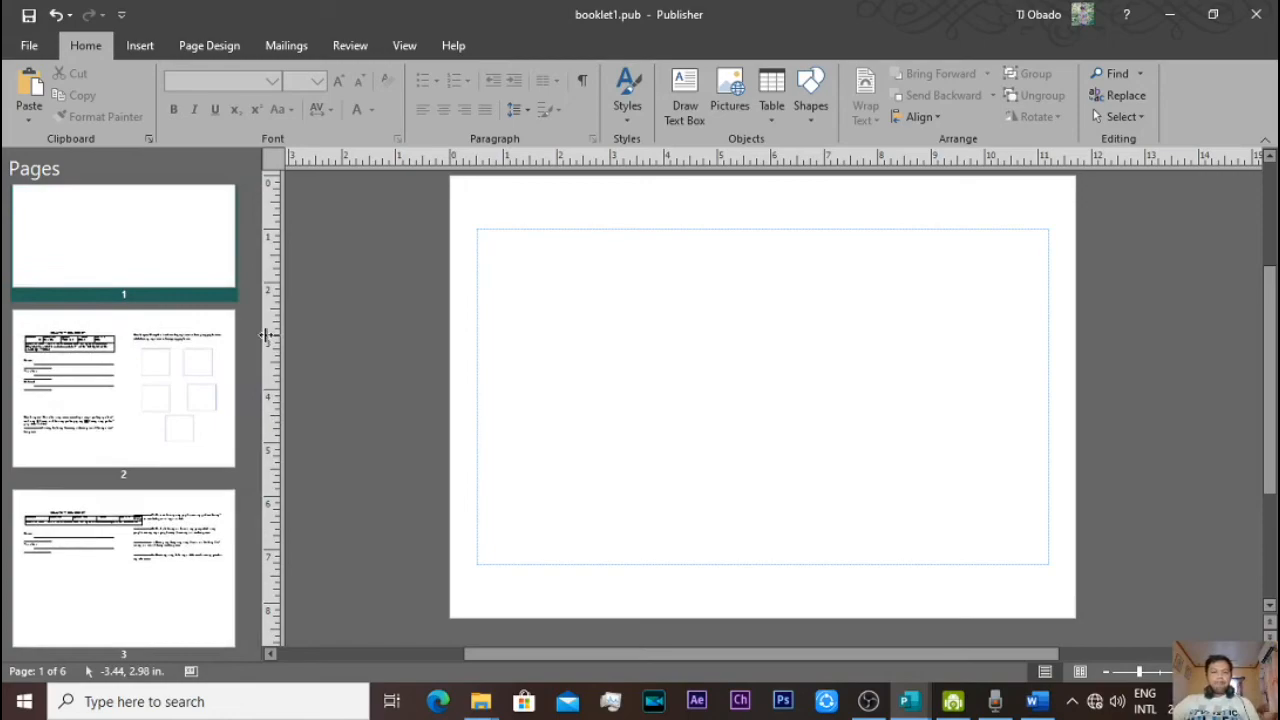
scroll(250, 330, up, 2)
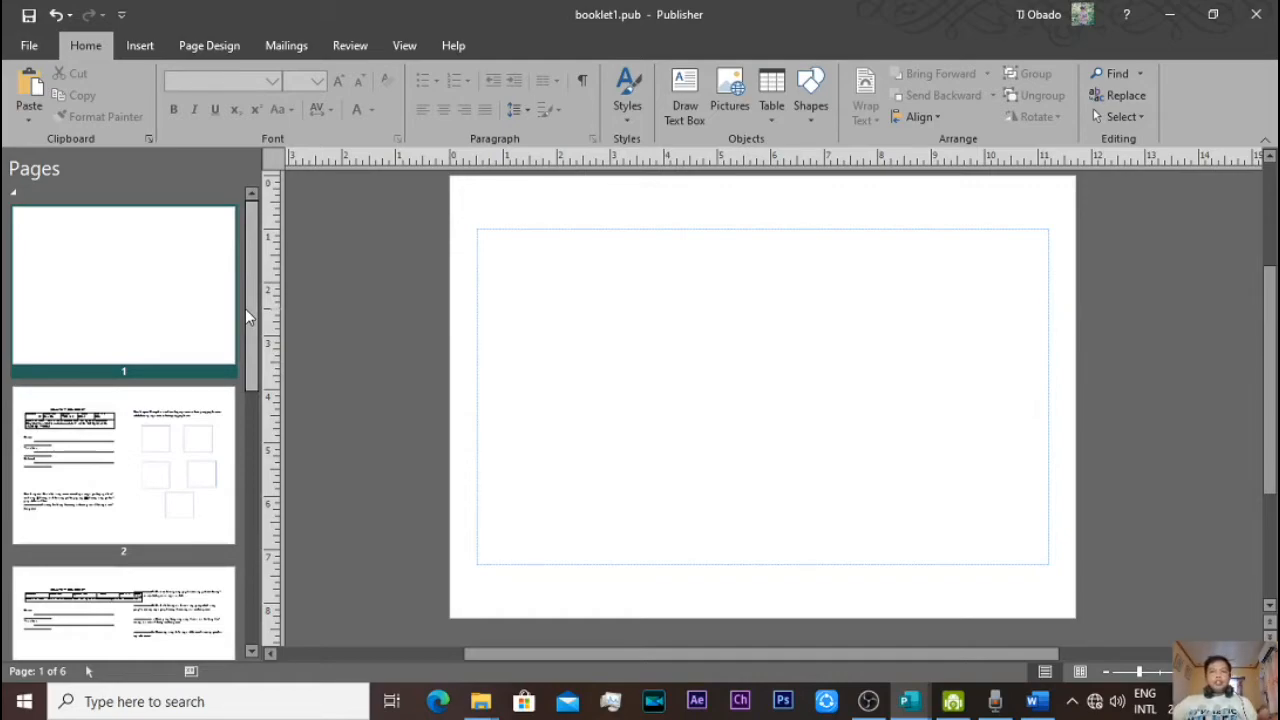
drag(252, 306, 232, 597)
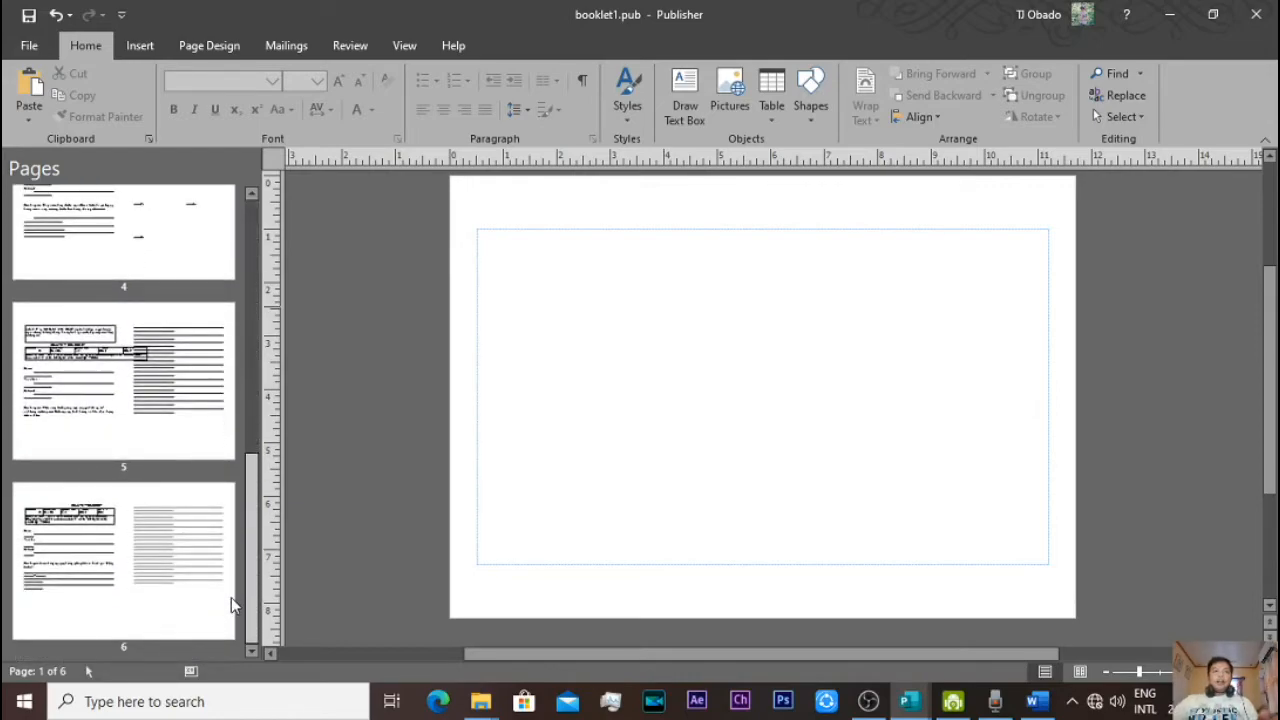
drag(252, 551, 245, 296)
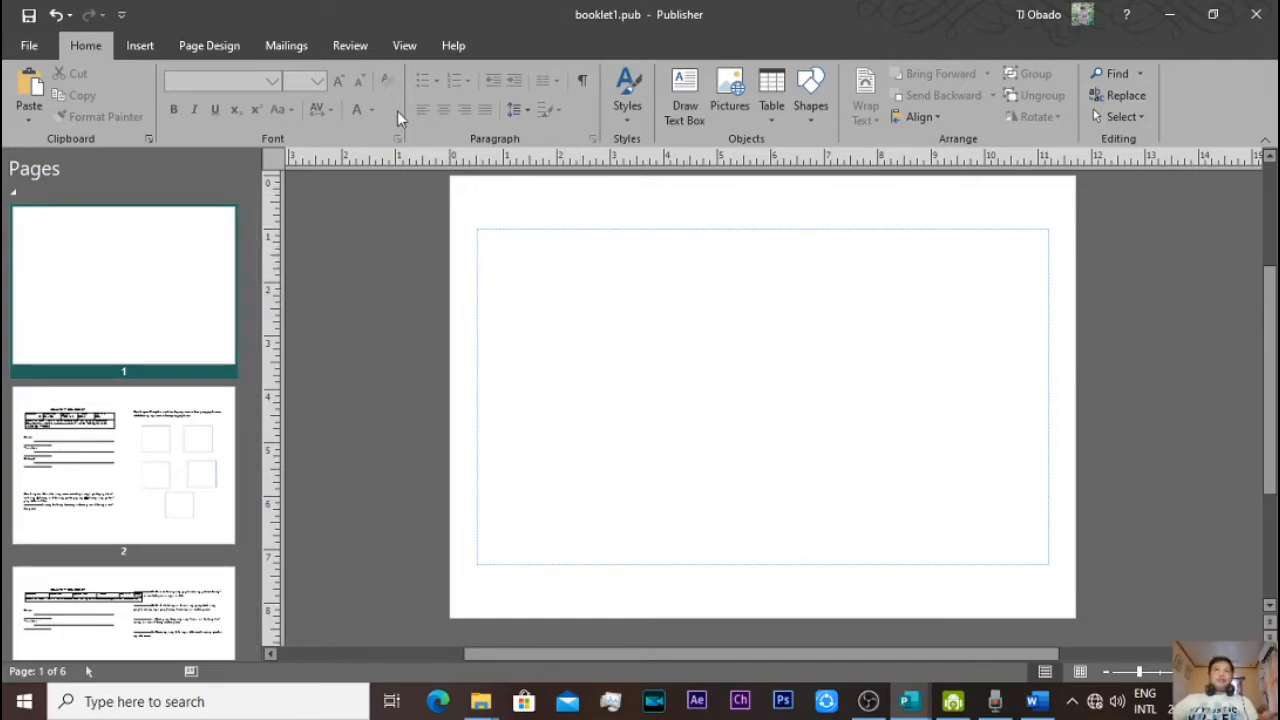
- Apply the built-in ruler guides with two columns and a top heading line to the blank page 1
click(218, 44)
click(298, 100)
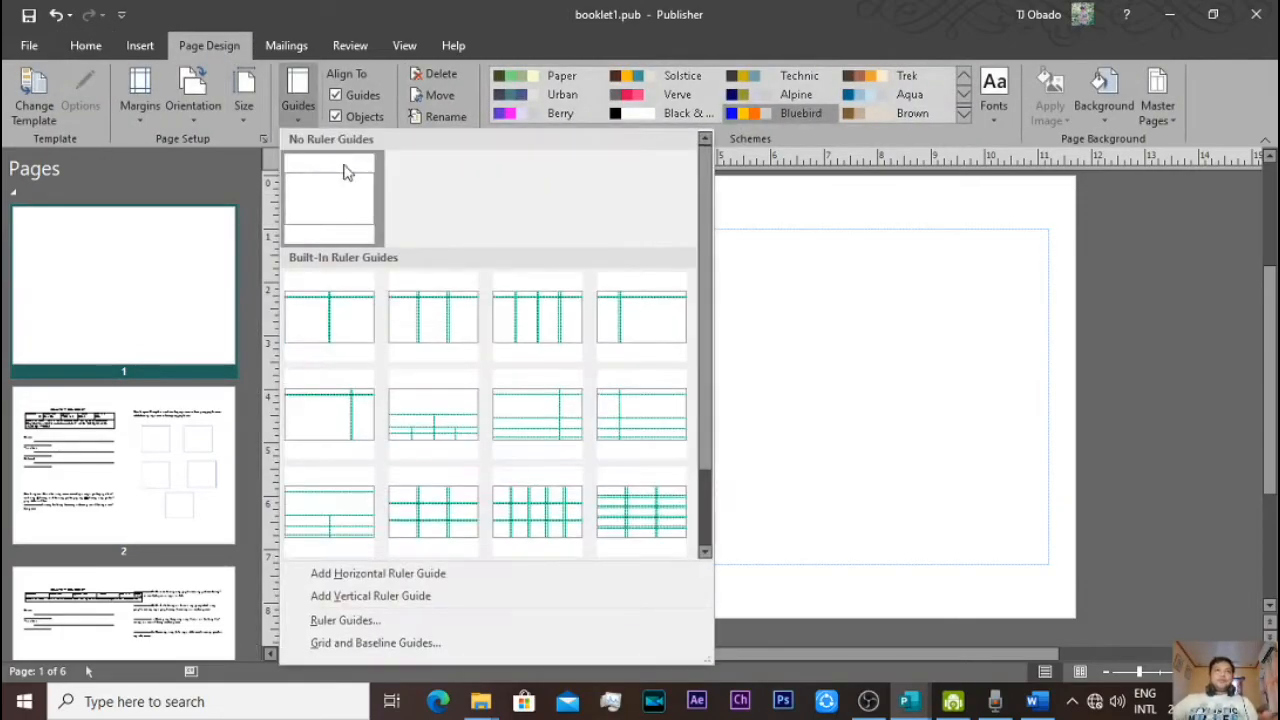
click(370, 322)
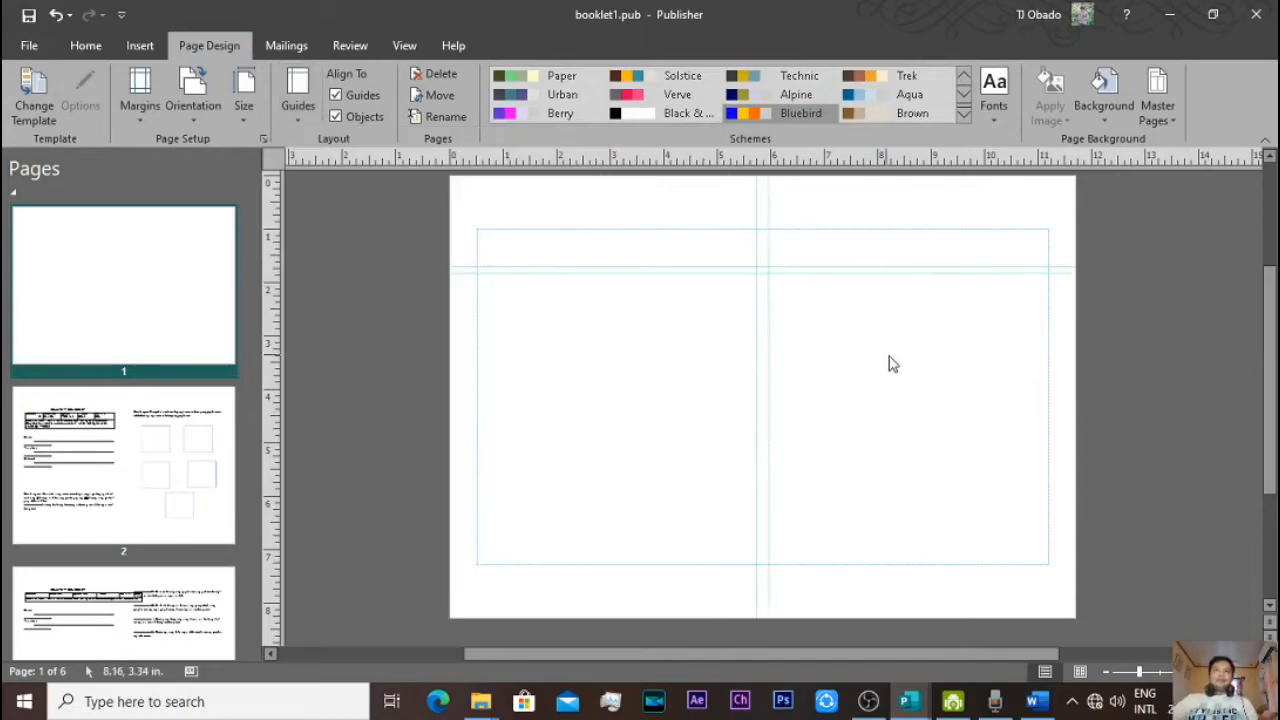
- Place a text box about 5.32 x 6.47 in on the right half of page 1 with its text centred both ways
click(140, 45)
click(636, 108)
mouse_move(479, 212)
mouse_down()
mouse_move(883, 423)
mouse_move(1003, 566)
mouse_move(1052, 571)
mouse_up()
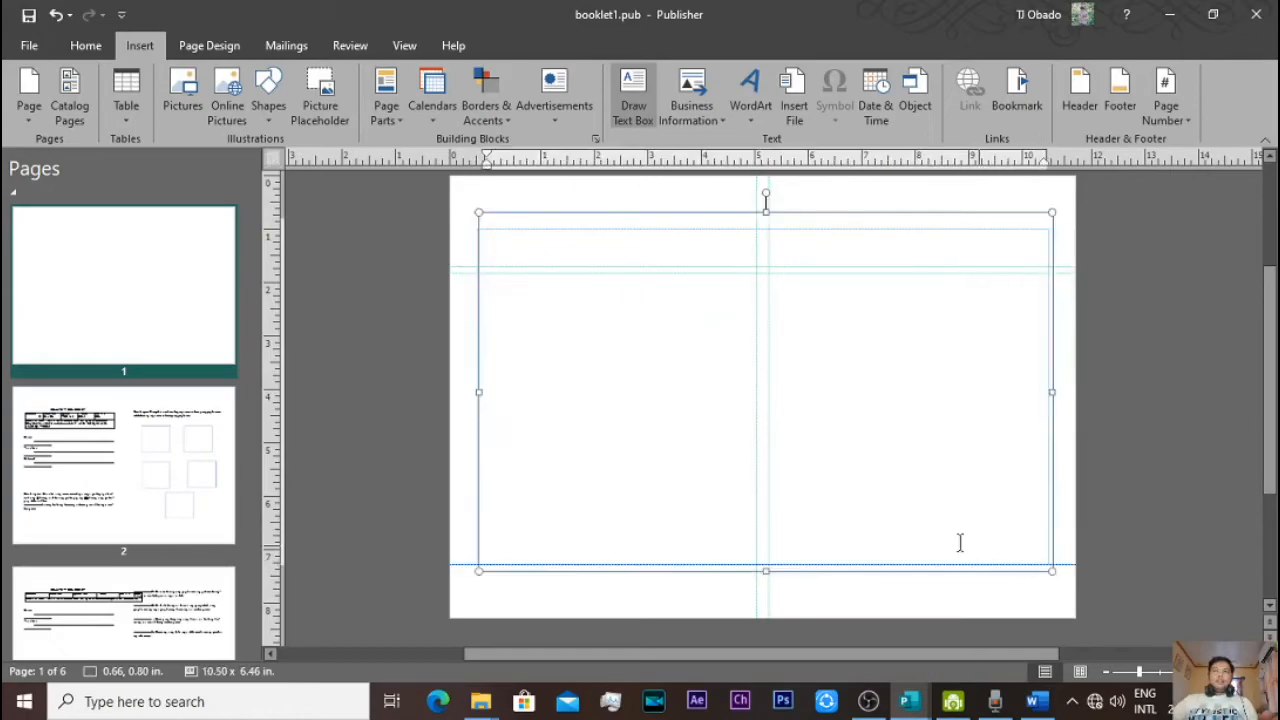
drag(479, 390, 757, 398)
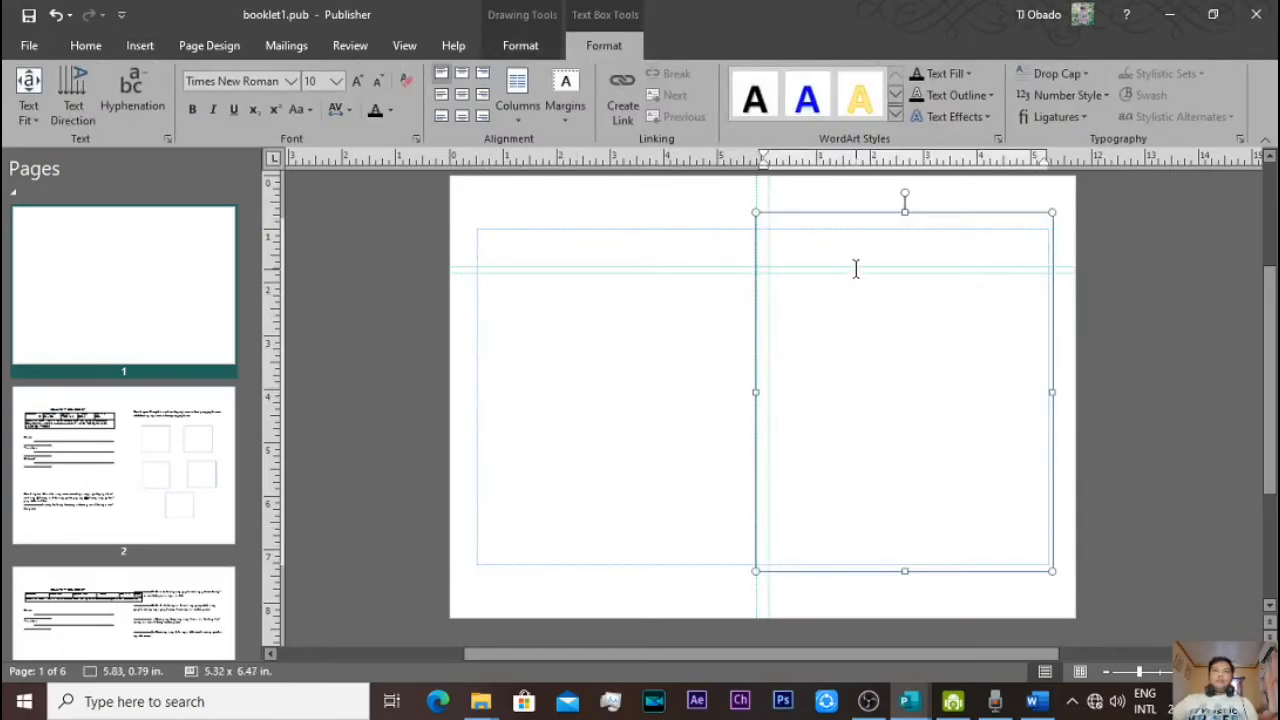
click(461, 94)
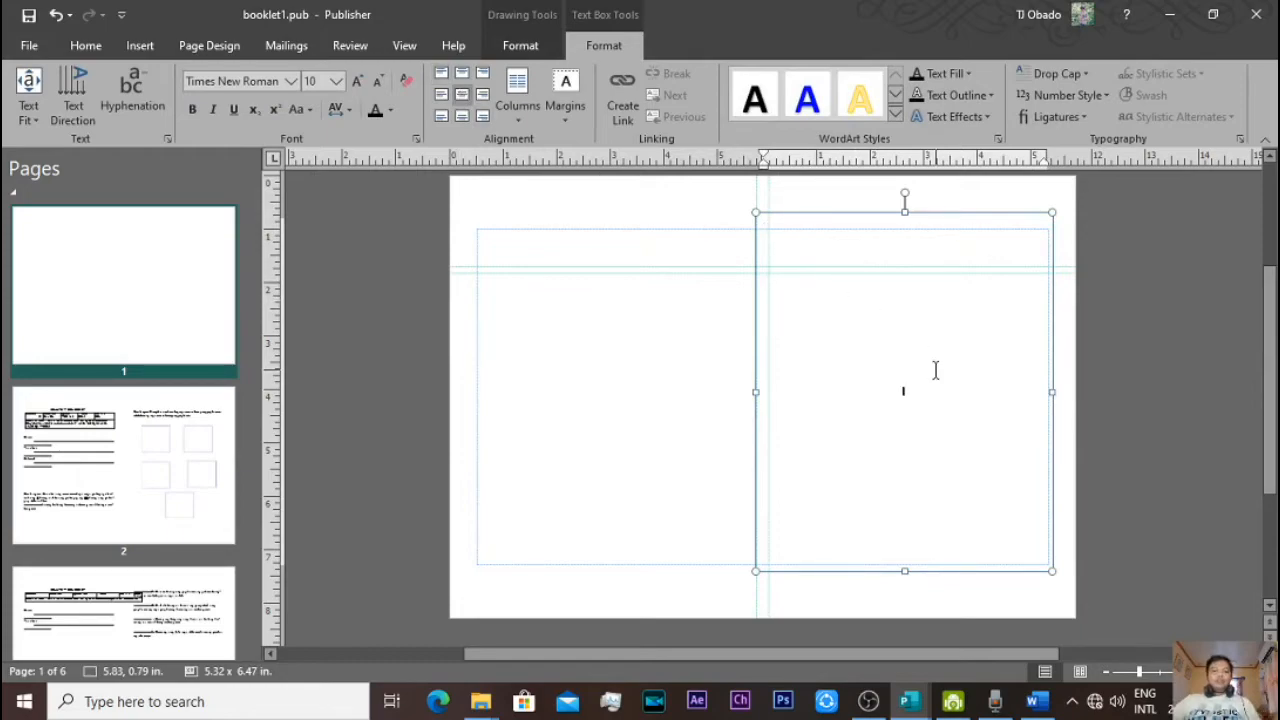
- Enter the cover text "BULAK ELEMNENTARY SCHOOL" with "MATAG-OB DISTRICT" on the line below
key(Caps_Lock)
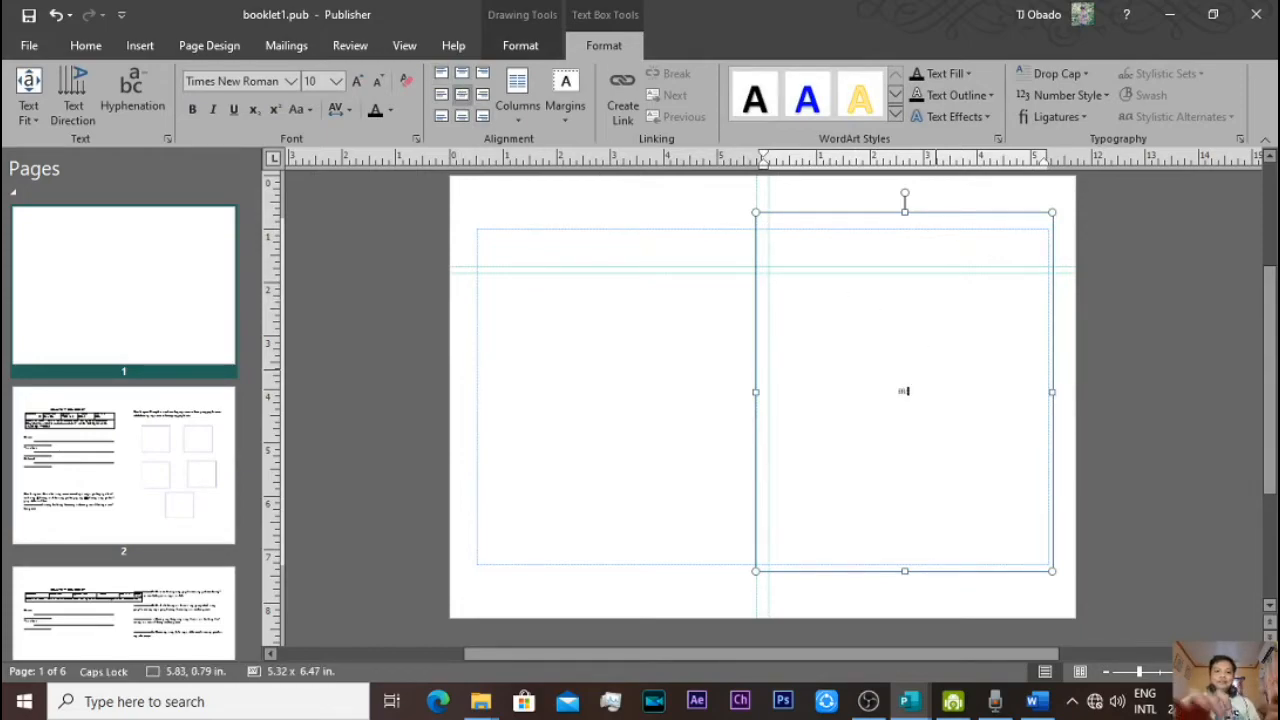
text(BULAK ELEMEN)
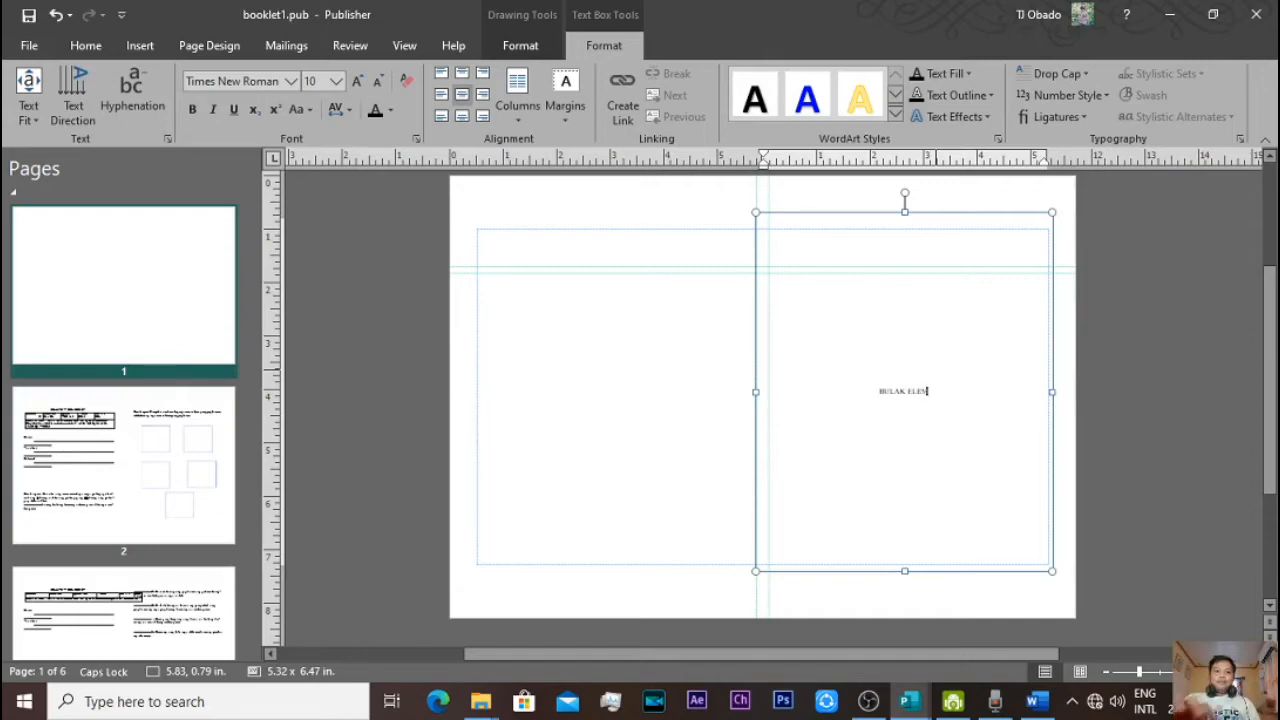
text(TARY SCHO)
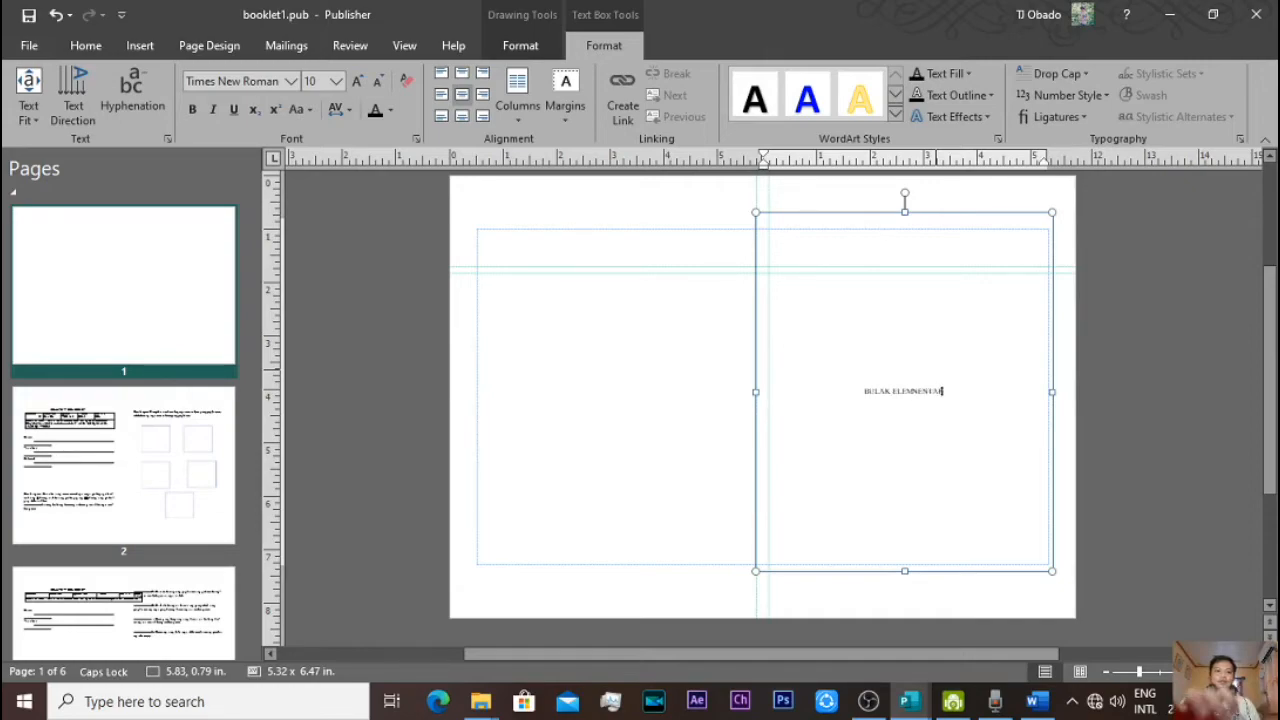
text(OL)
key(Return)
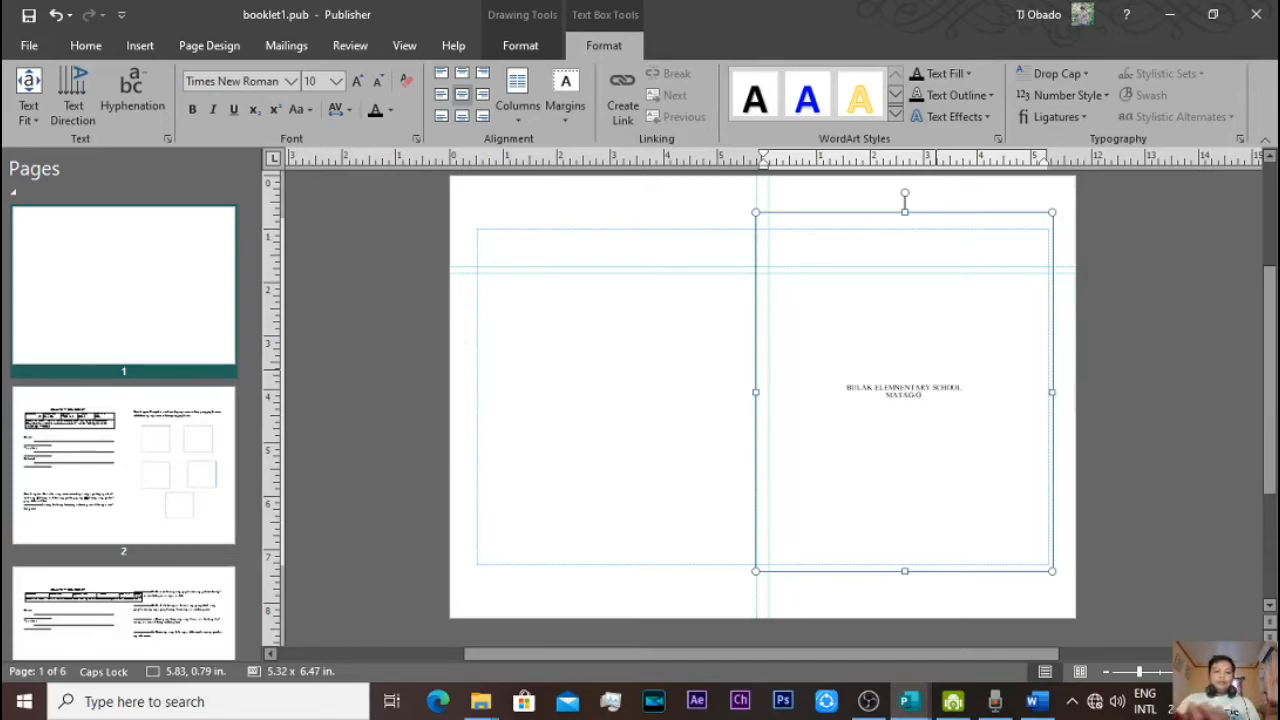
text(MATAG-OB DISTR)
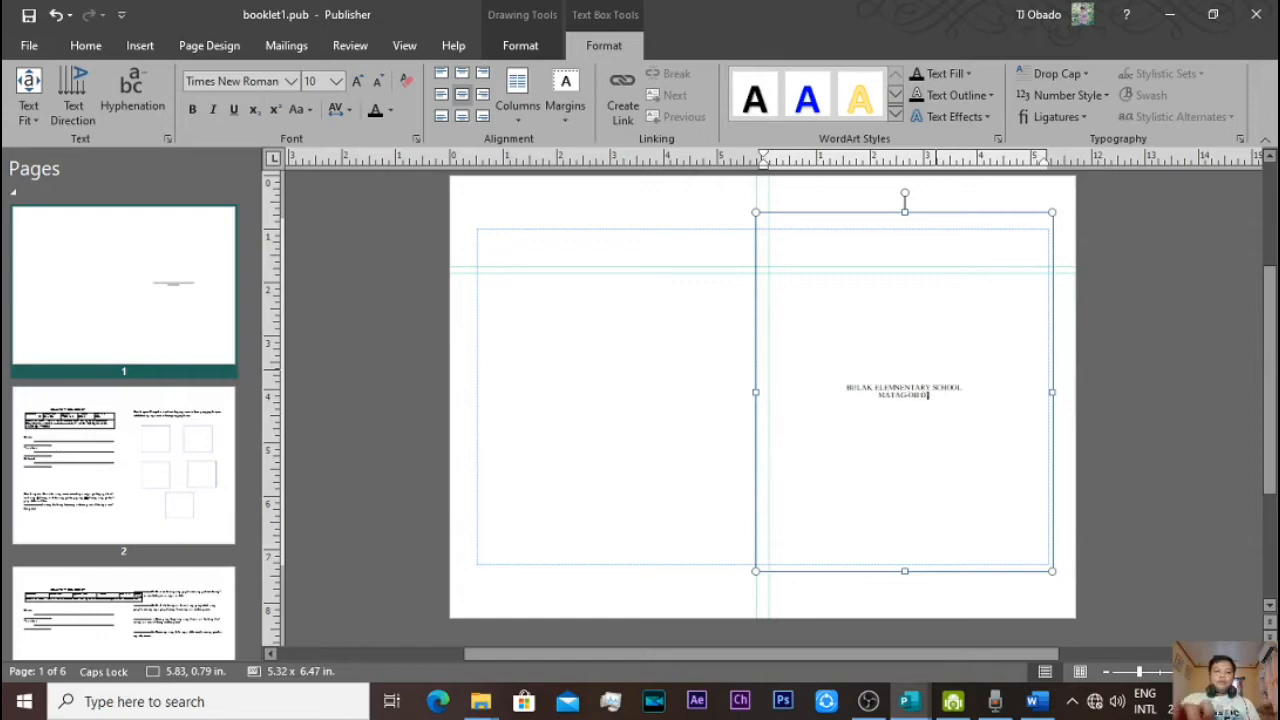
text(ICT)
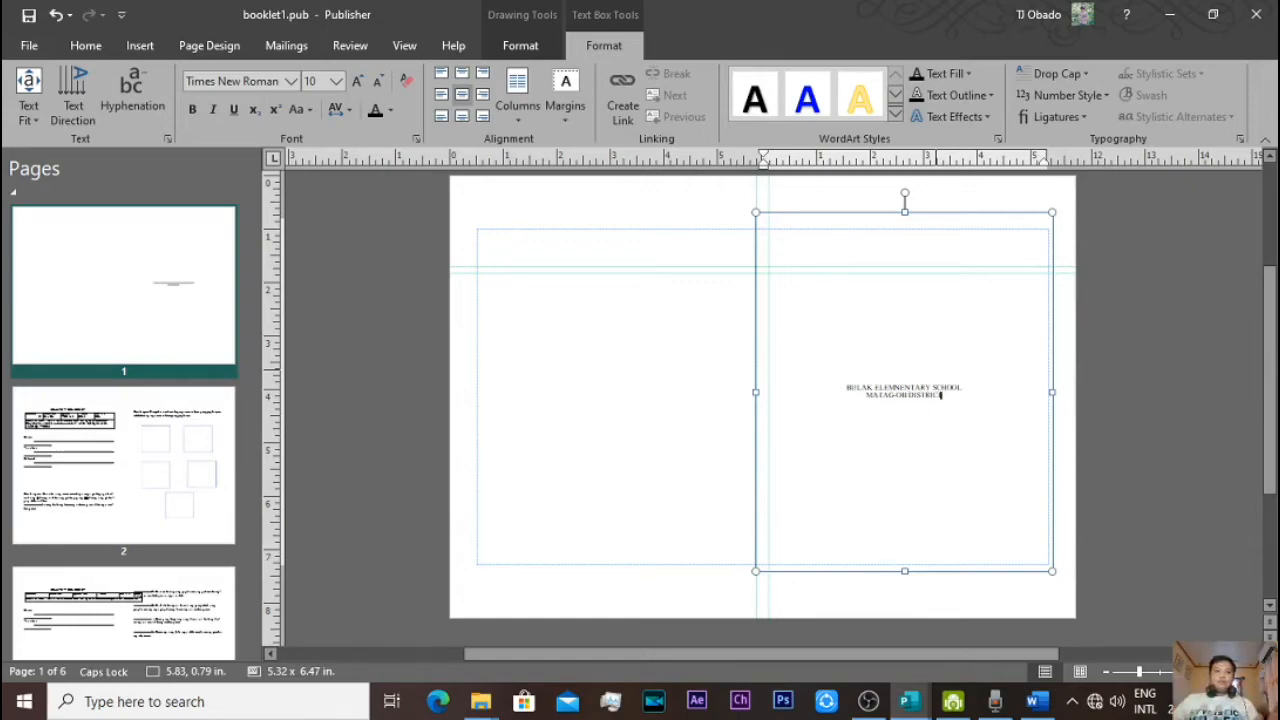
- Enlarge all of the cover text to font size 20
key(ctrl+a)
click(359, 82)
click(359, 82)
click(359, 83)
click(360, 84)
click(360, 84)
click(360, 84)
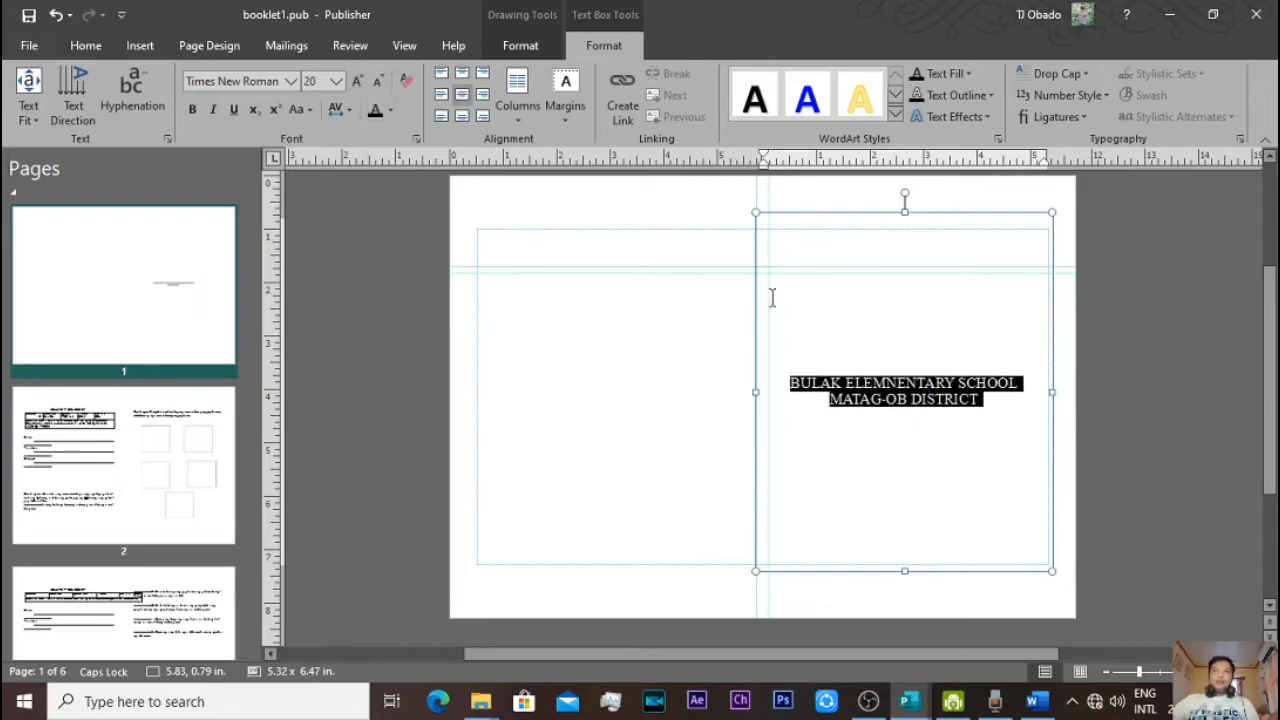
click(1123, 416)
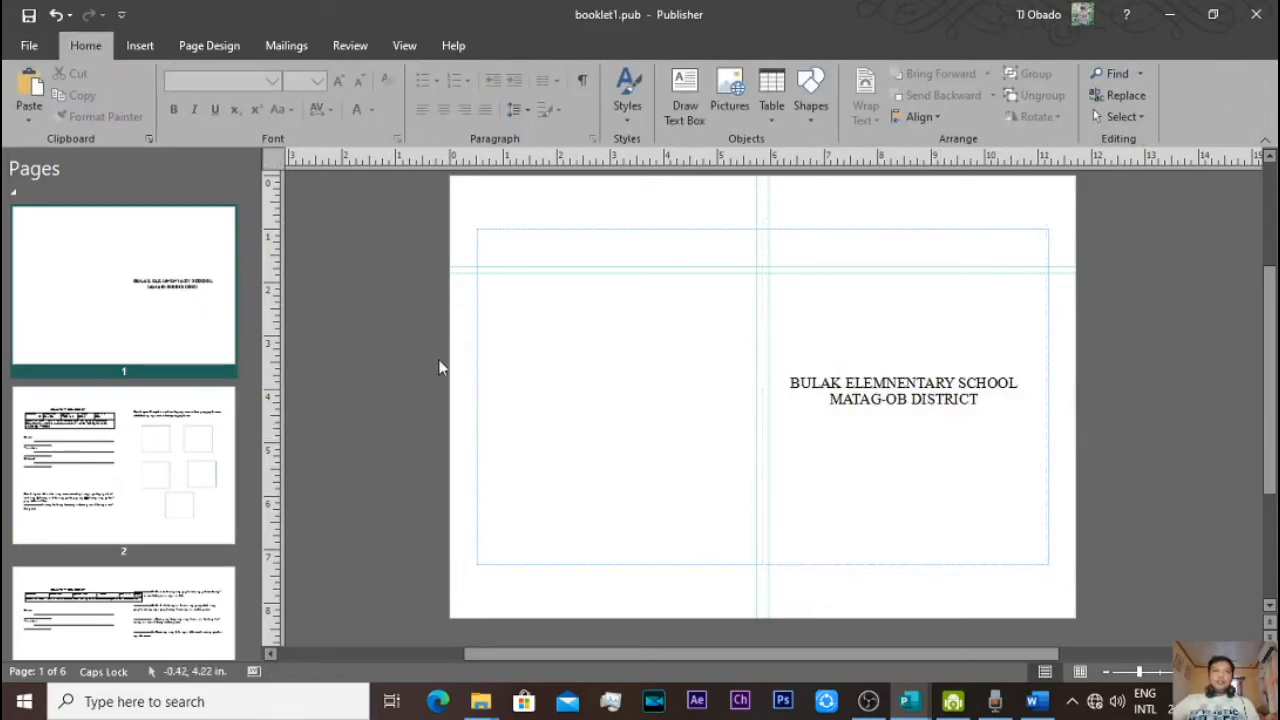
- Add a centred page number 1 at the bottom of the left text box on page 2
drag(260, 283, 258, 205)
click(143, 443)
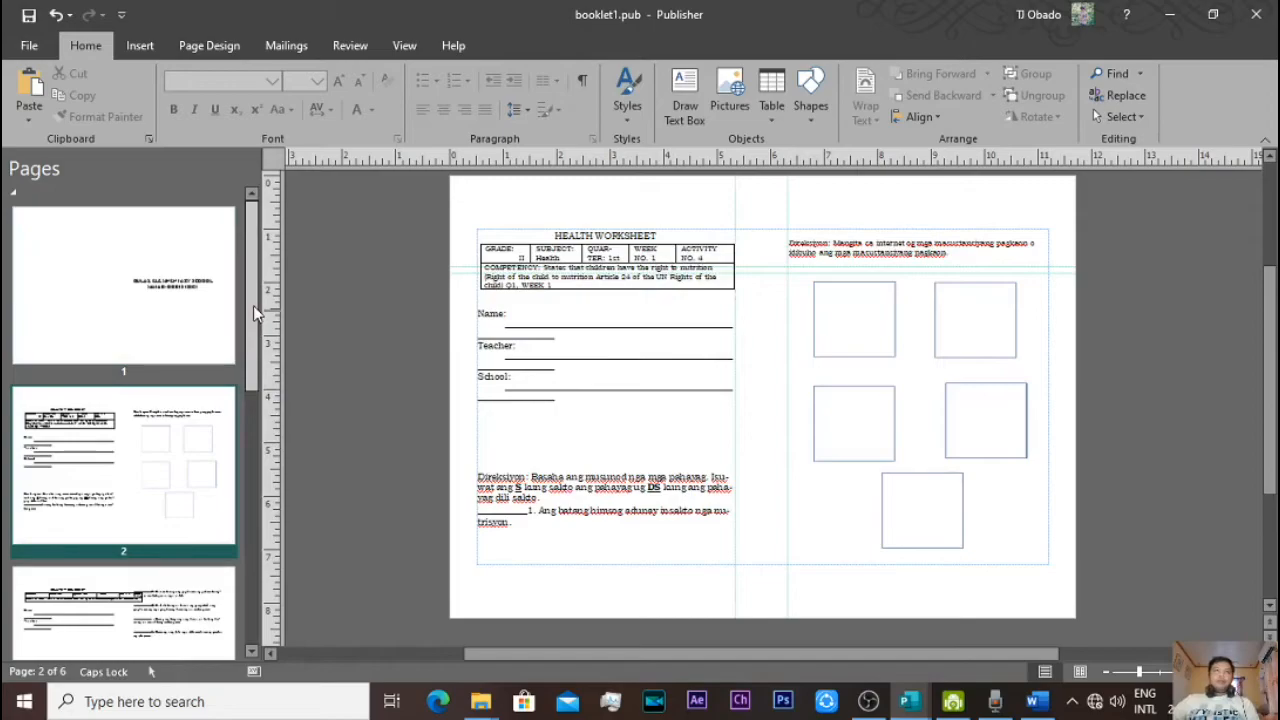
click(610, 556)
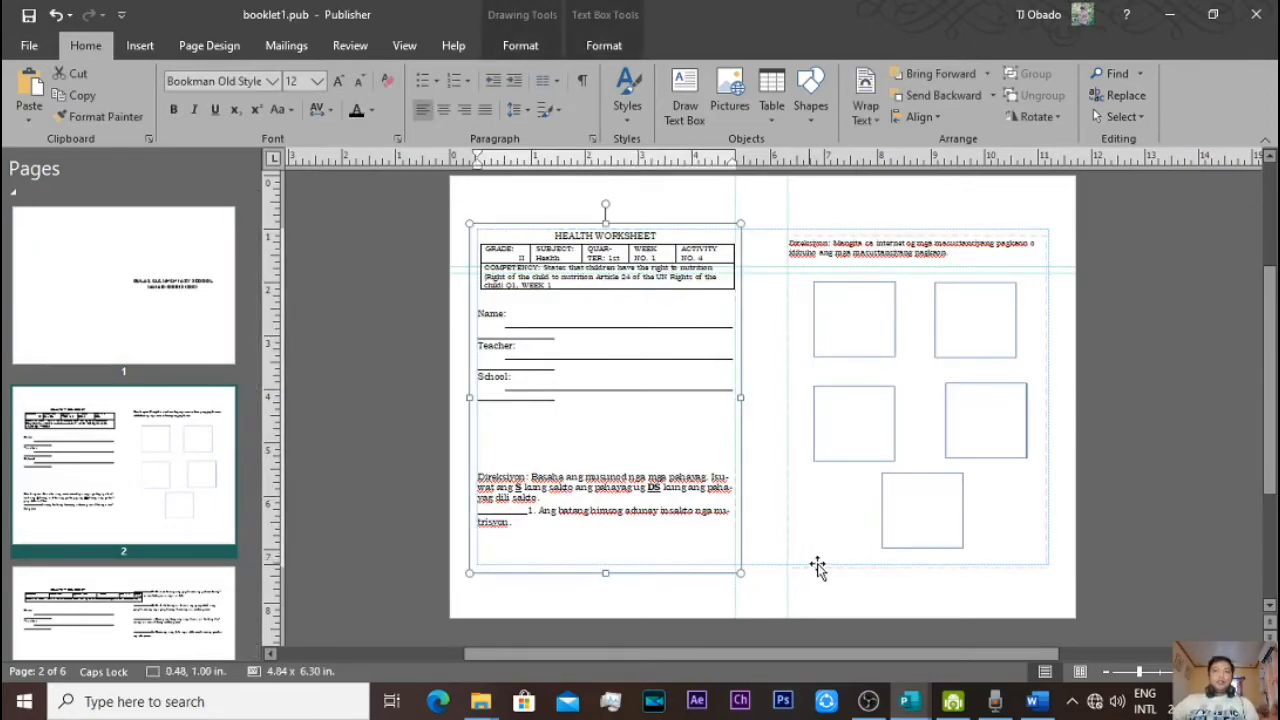
key(Return)
key(Return)
key(Return)
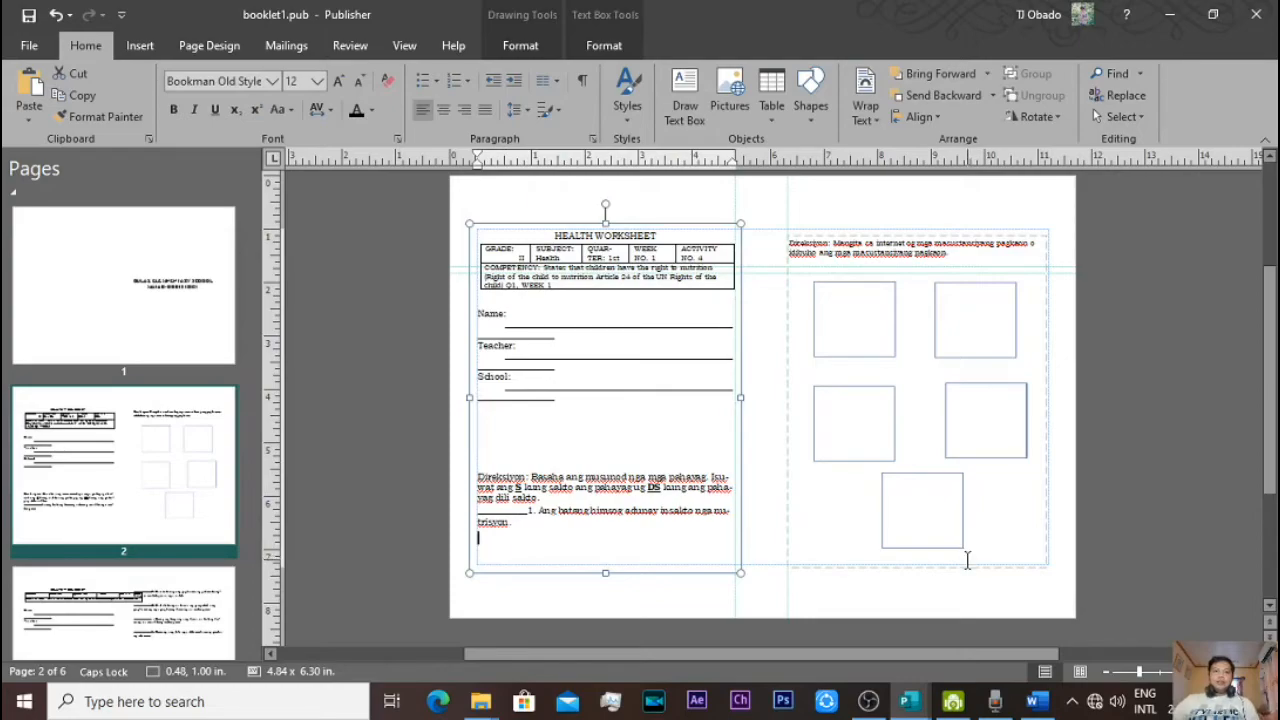
key(ctrl+e)
text(1)
click(70, 453)
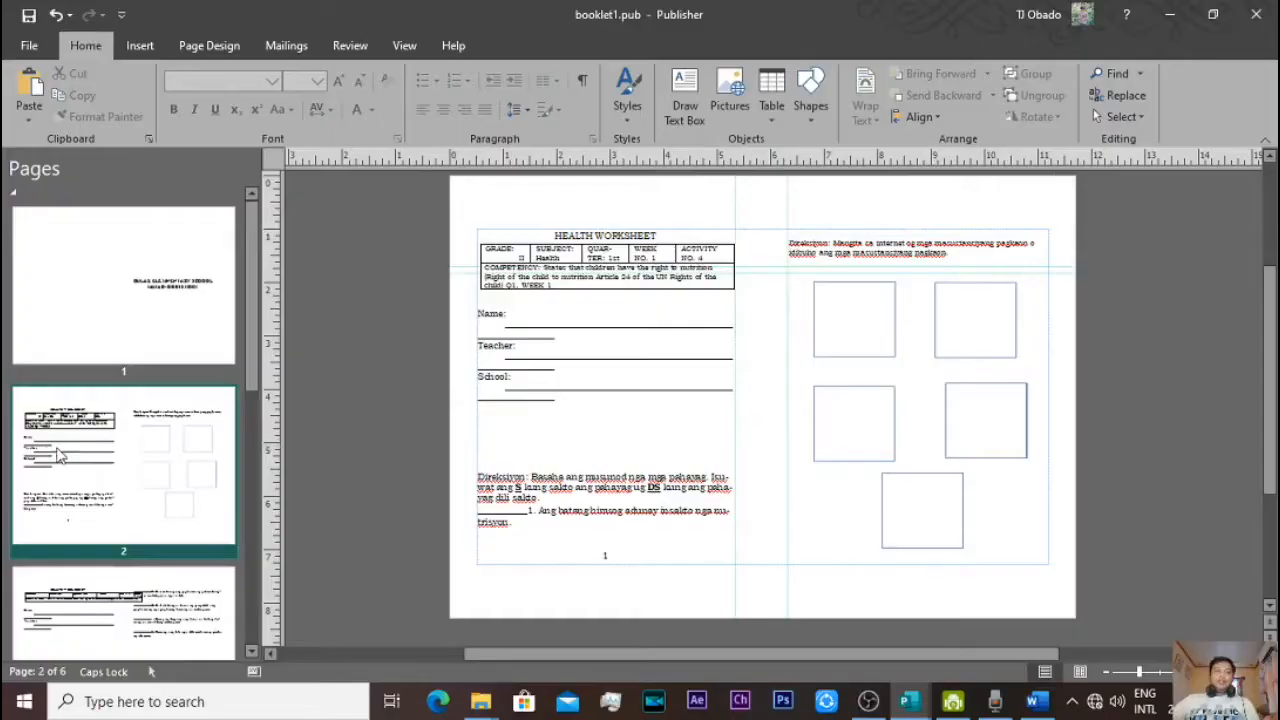
- Add a centred page number 2 at the bottom of the right text box on page 3
scroll(48, 400, down, 3)
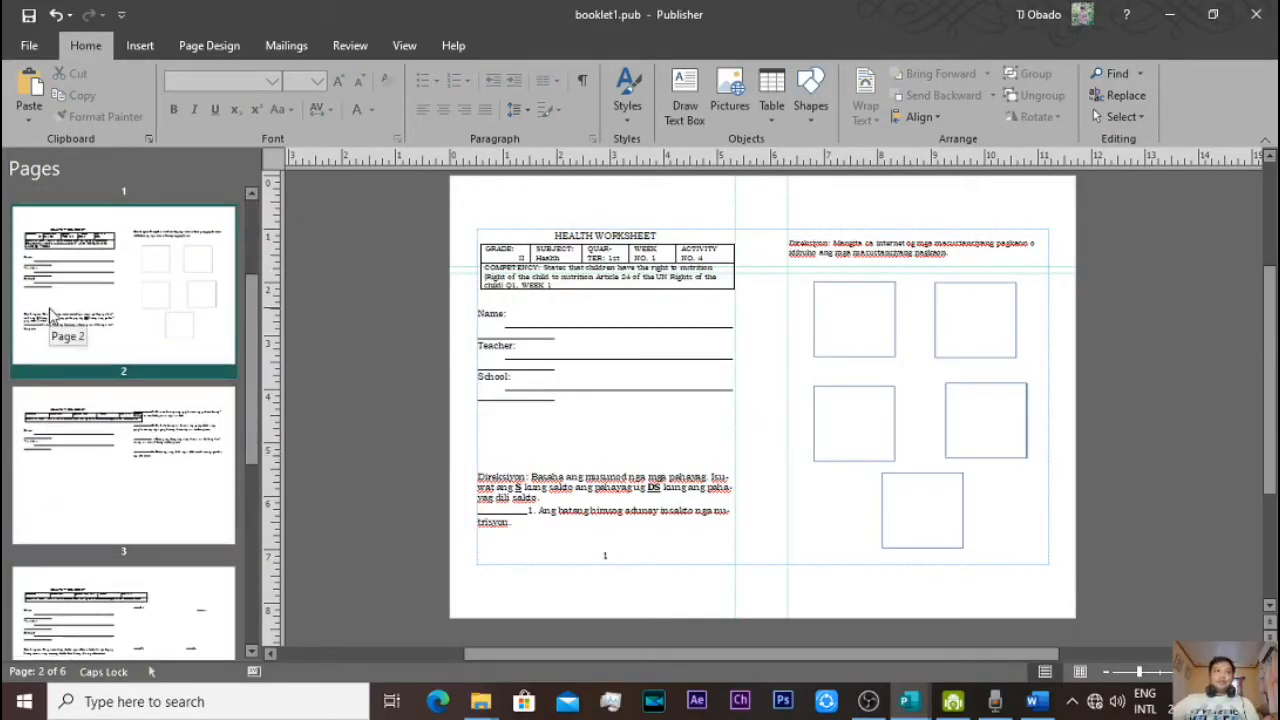
click(175, 470)
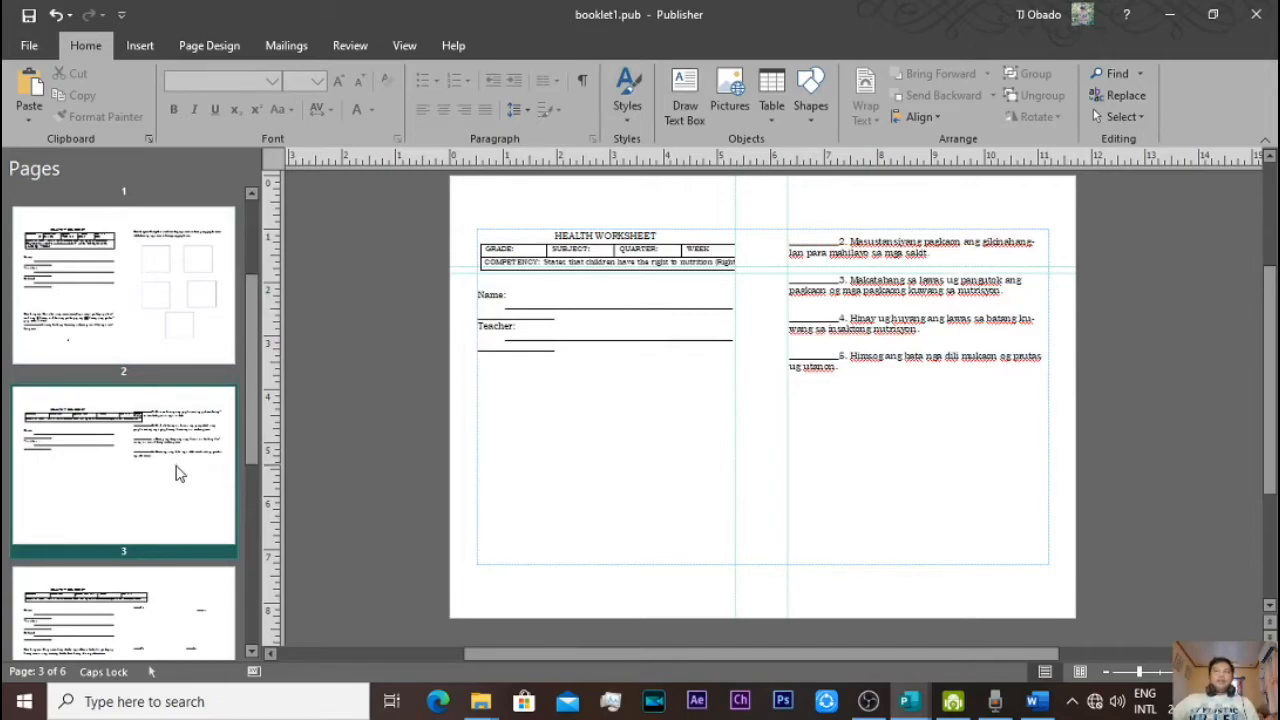
click(942, 448)
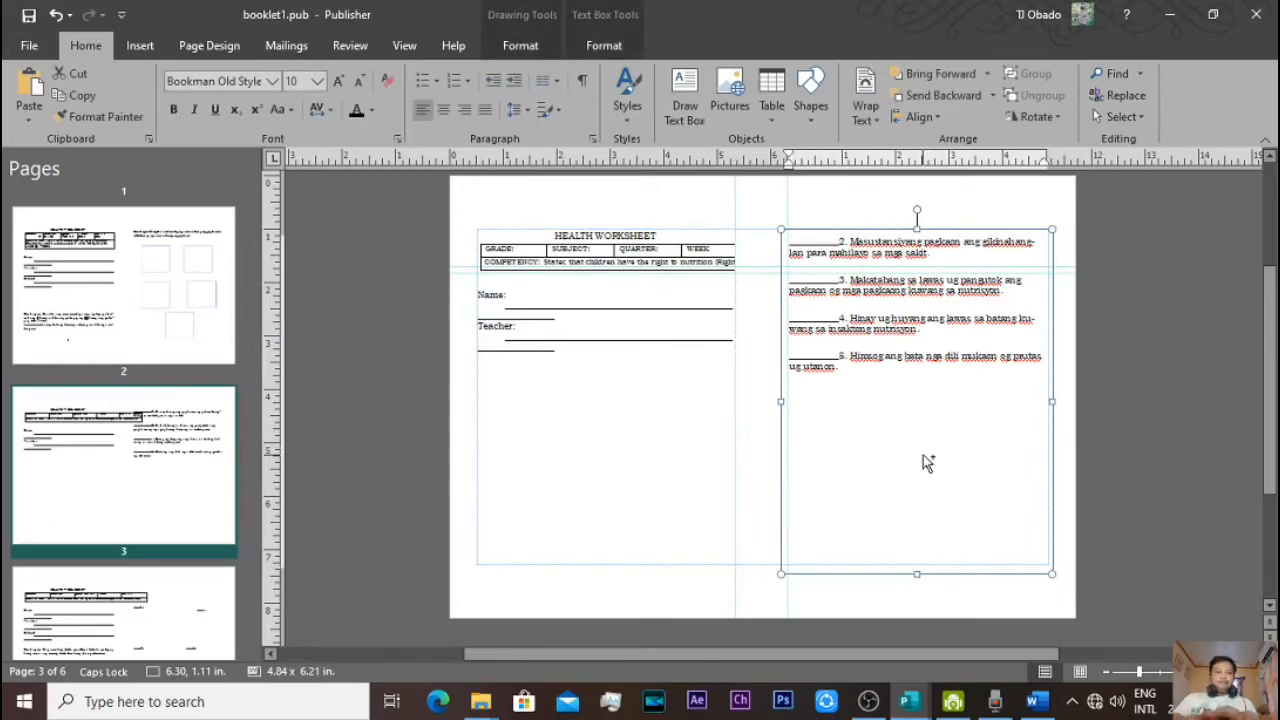
key(ctrl+e)
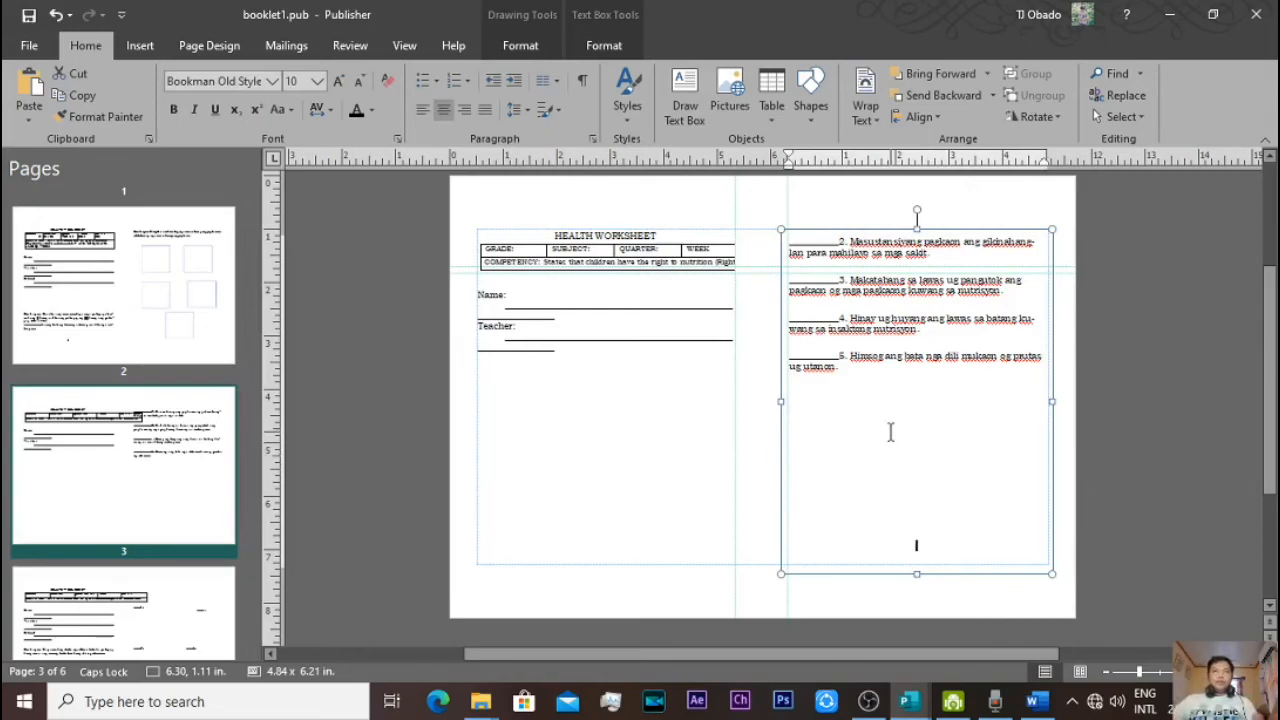
text(2)
- Add a centred page number 3 at the bottom of the left text box on page 4
scroll(724, 514, down, 1)
scroll(219, 536, down, 1)
scroll(219, 536, down, 3)
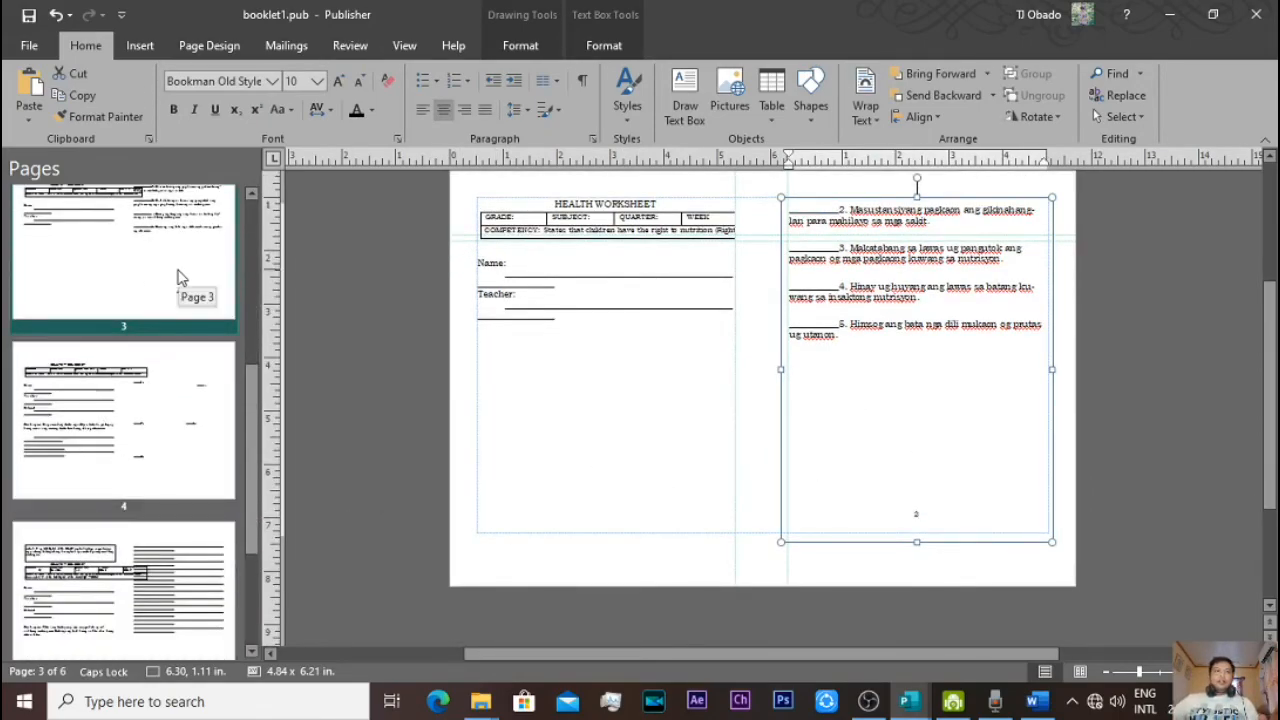
click(85, 440)
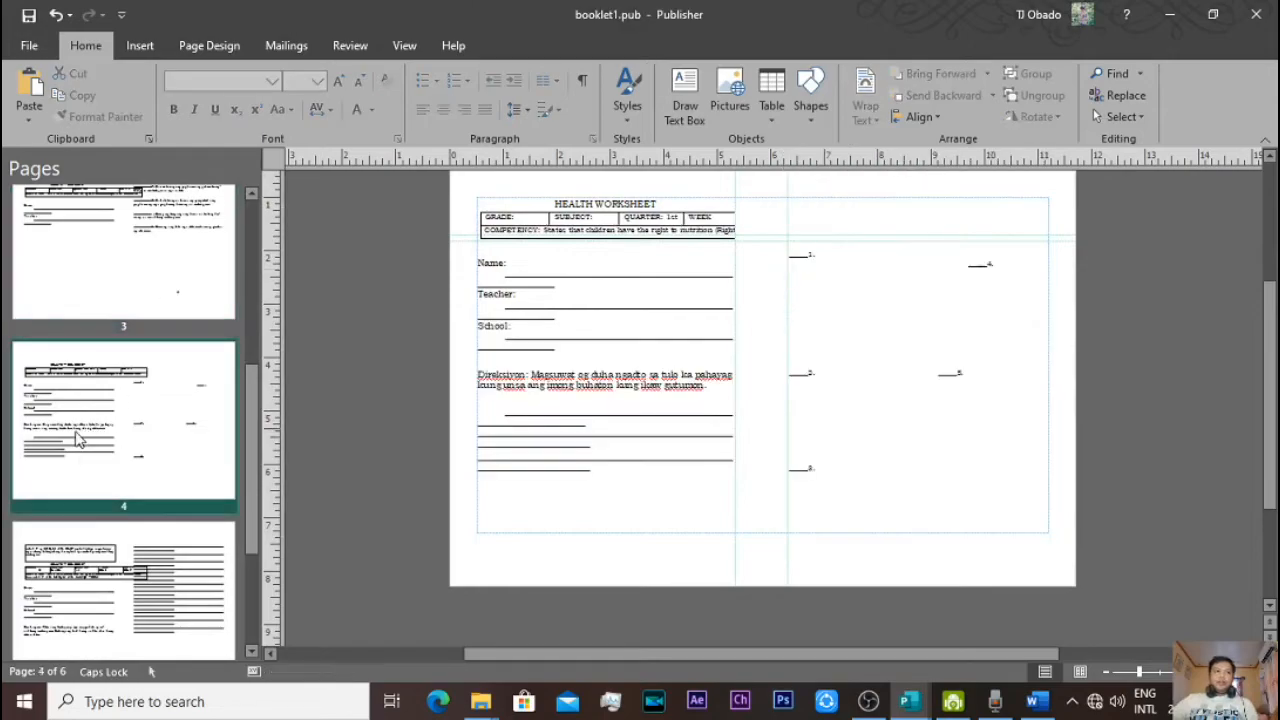
click(660, 492)
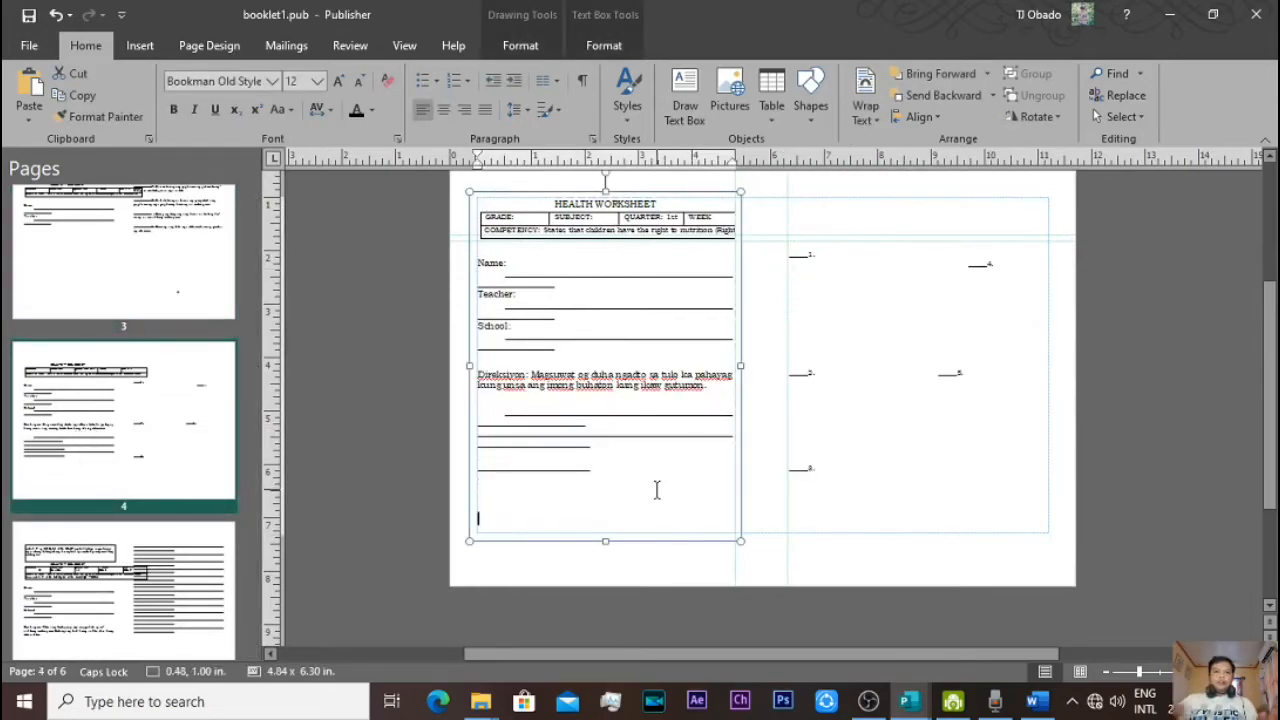
key(ctrl+e)
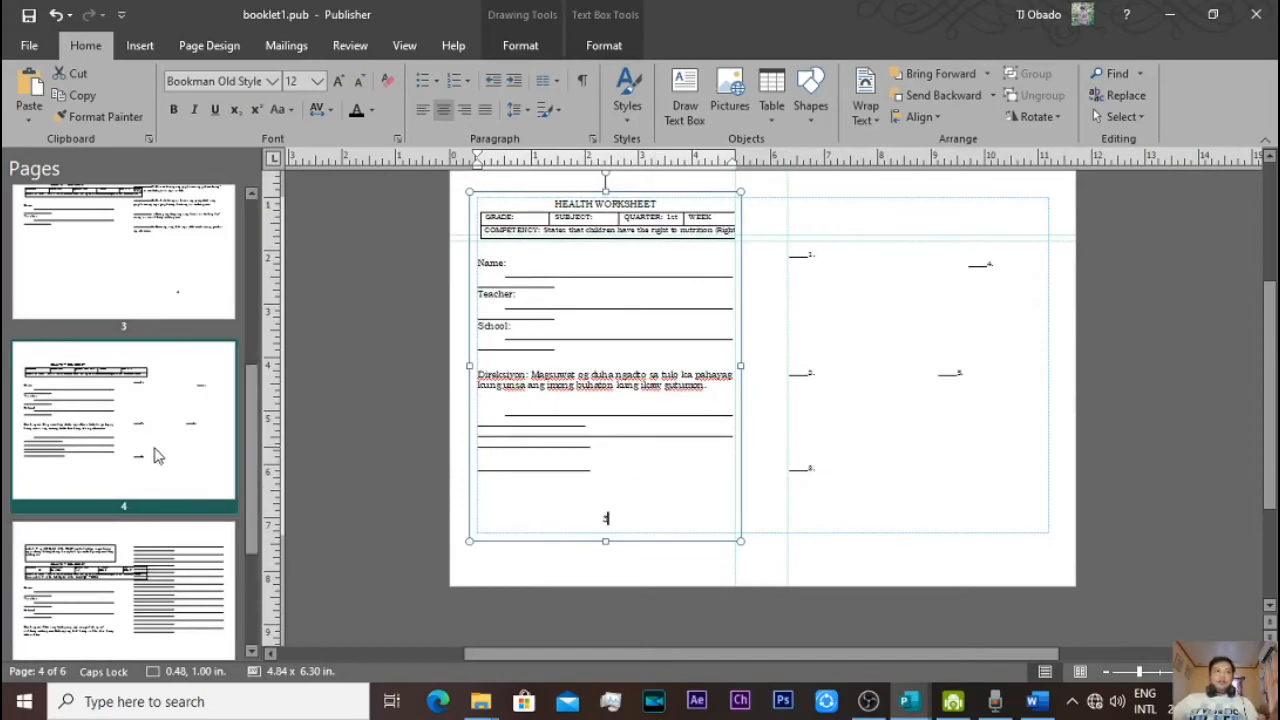
- Add a centred page number 4 at the bottom of the right text box on page 5
scroll(163, 451, down, 3)
click(197, 417)
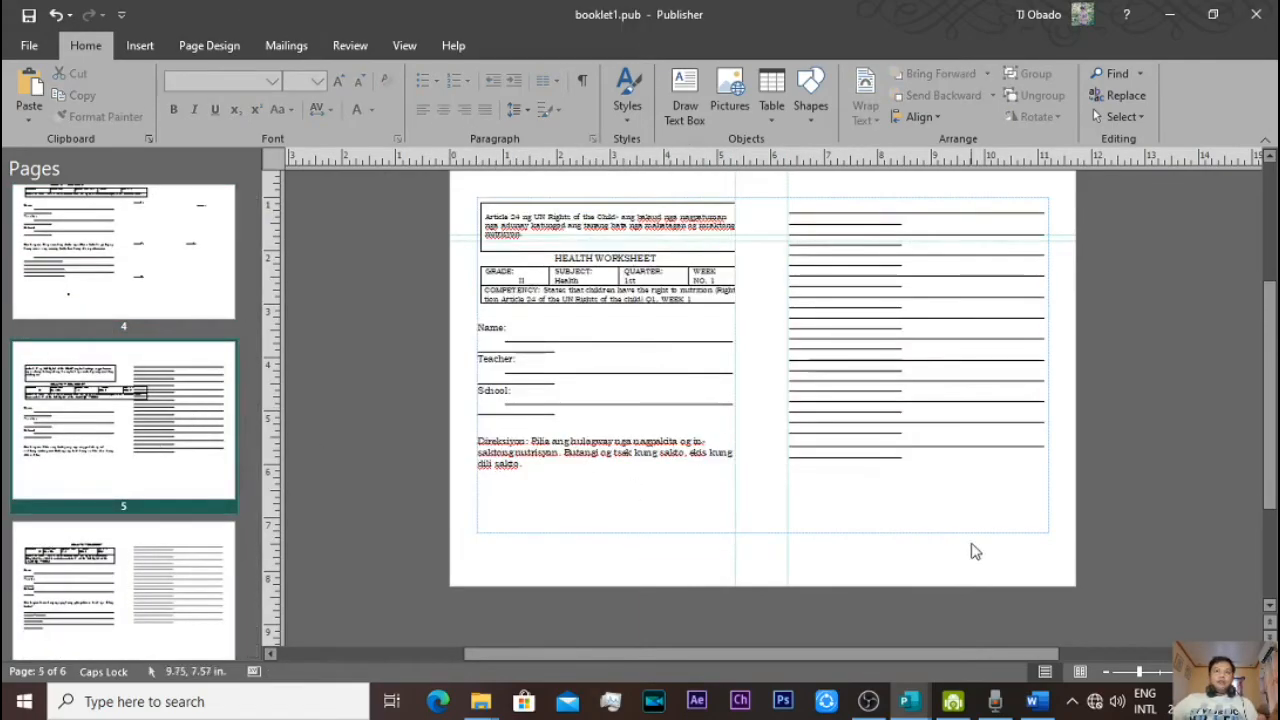
click(946, 509)
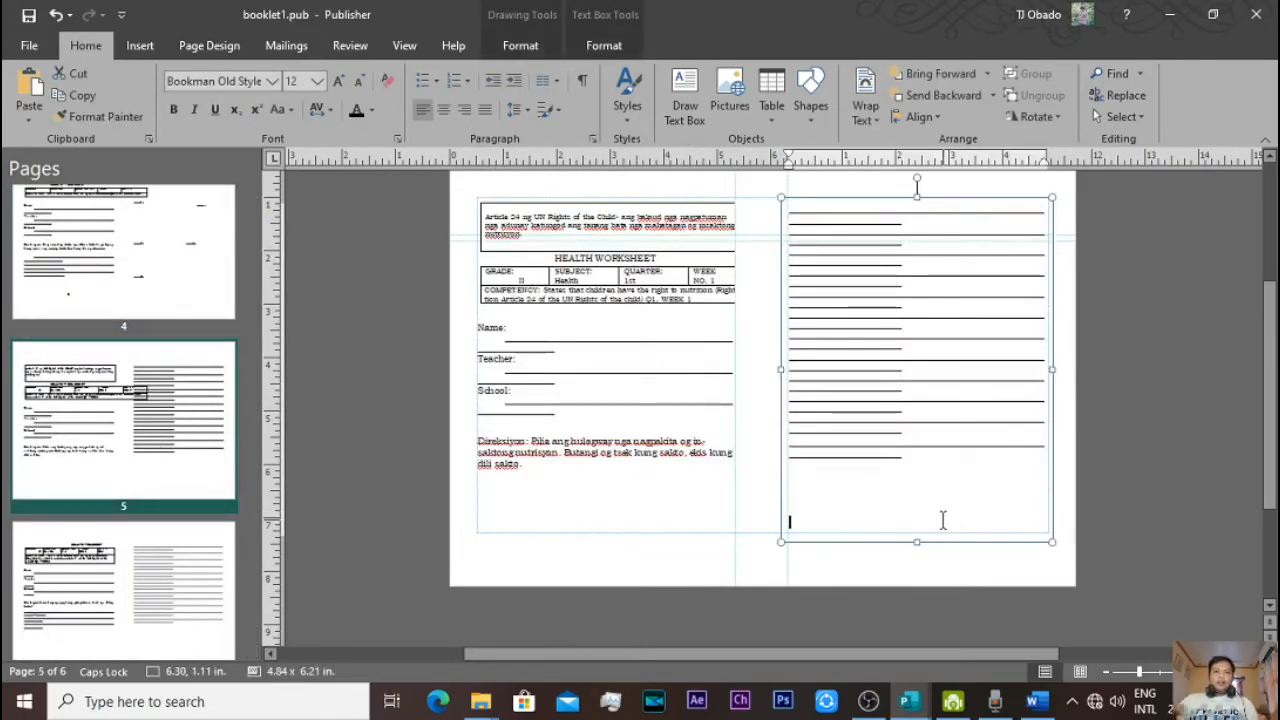
key(ctrl+e)
- Add a centred page number 5 at the bottom of the left text box on page 6
scroll(134, 549, down, 1)
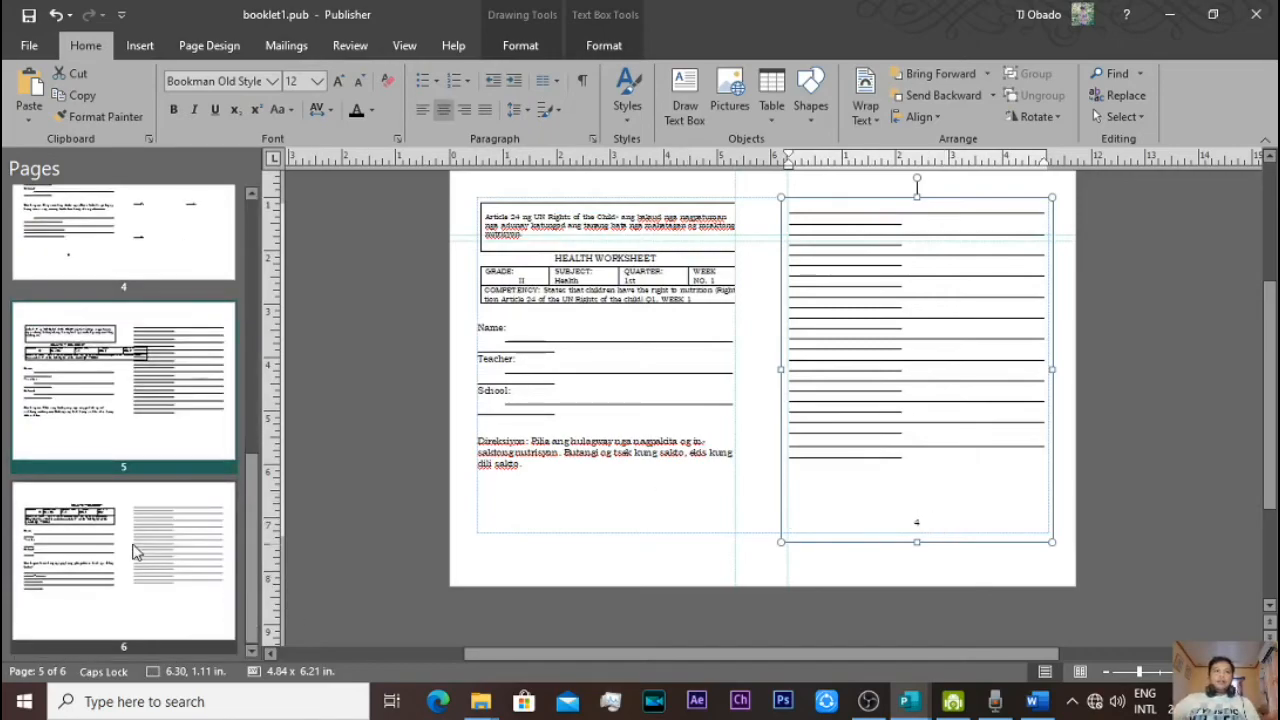
click(126, 551)
click(622, 477)
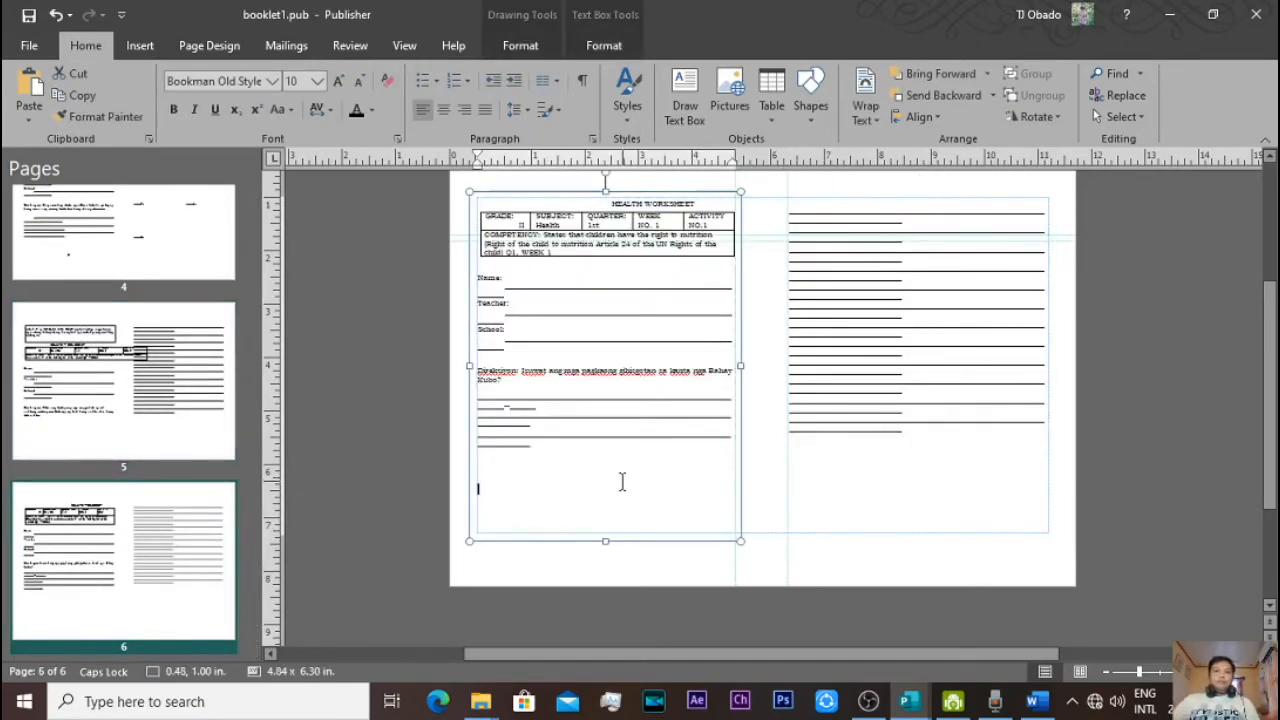
click(620, 490)
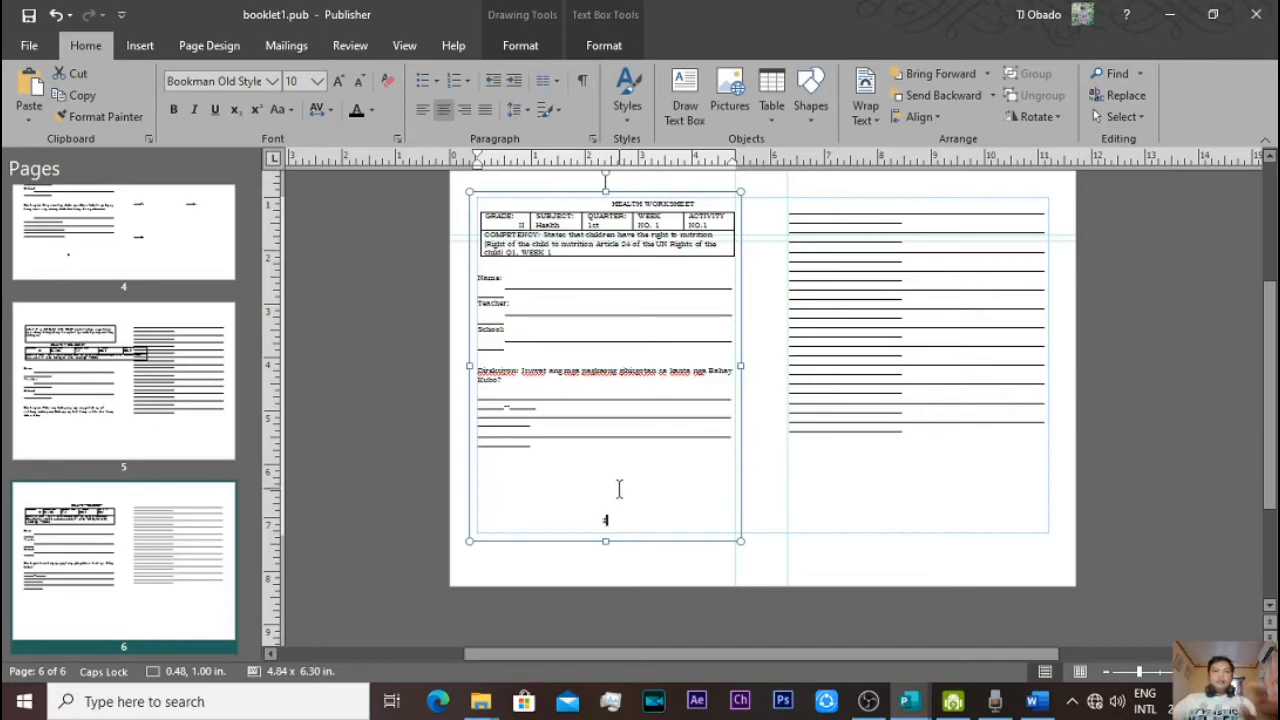
- Add a centred page number 6 at the bottom of the right text box on page 6
click(916, 495)
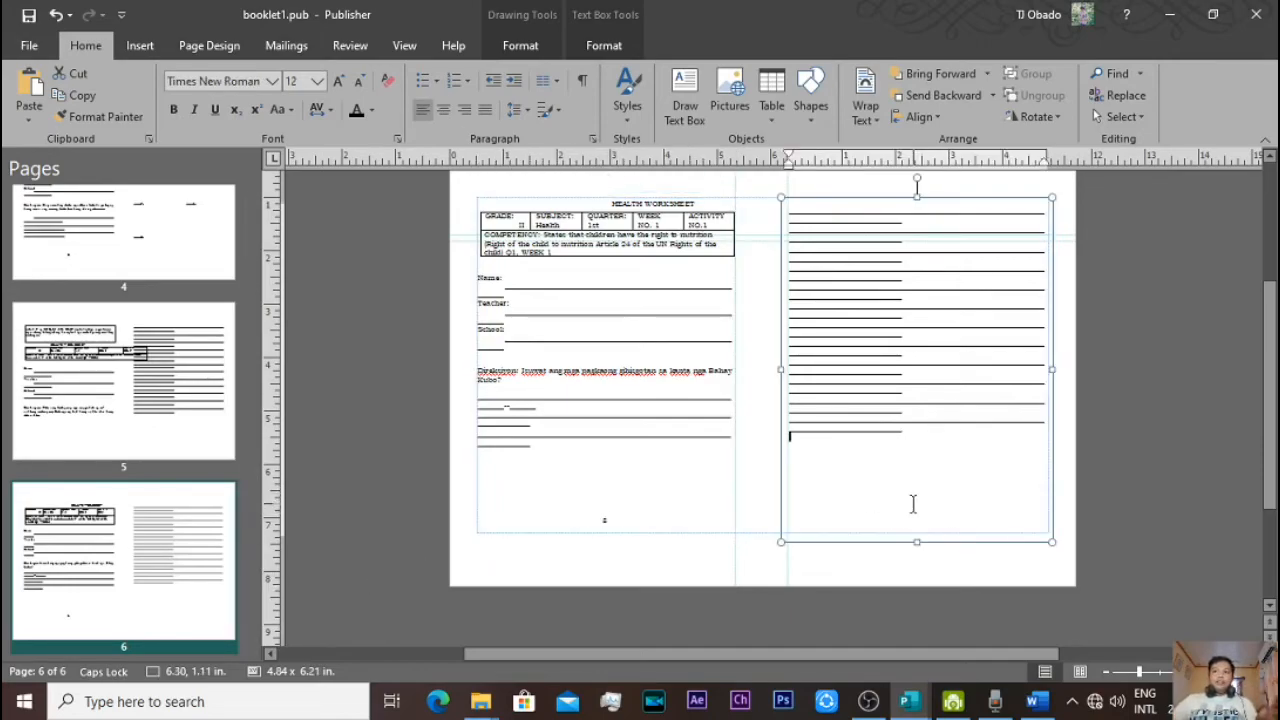
key(Return)
key(Return)
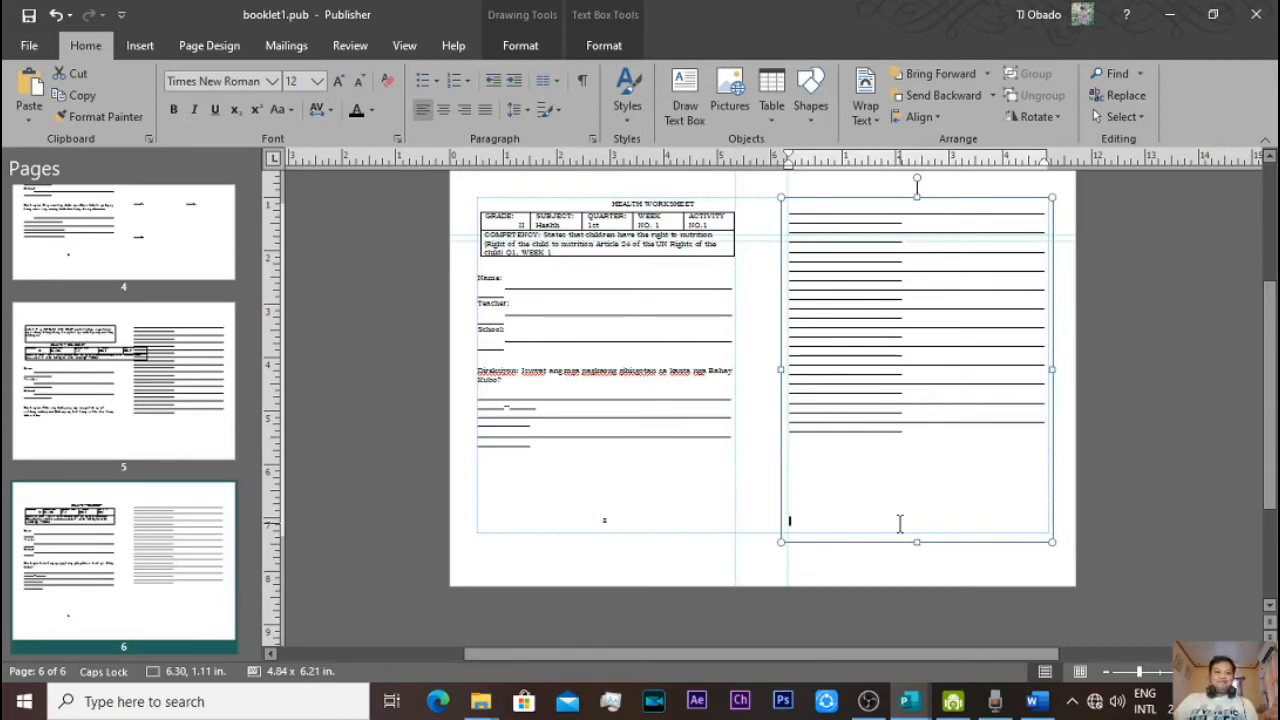
key(ctrl+e)
text(6)
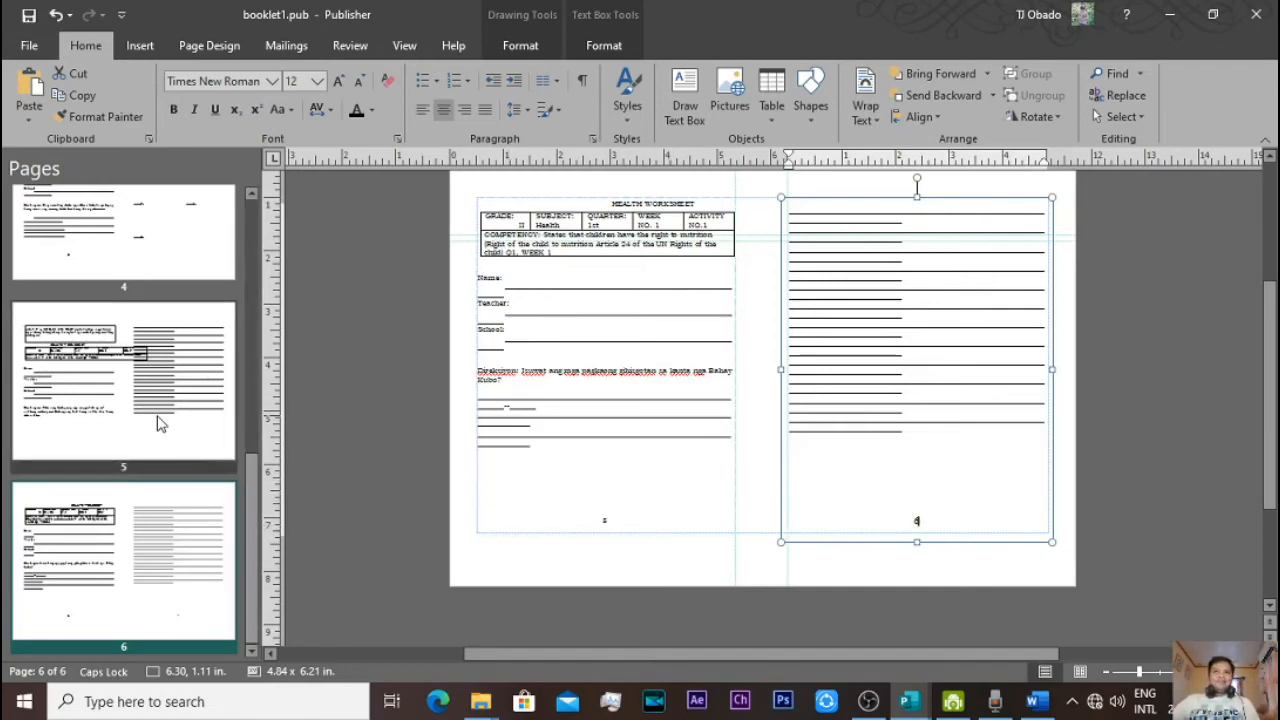
- Add a centred page number 7 at the bottom of the left text box on page 5
click(160, 424)
click(567, 470)
key(Return)
key(Return)
key(Return)
key(BackSpace)
key(ctrl+e)
text(7)
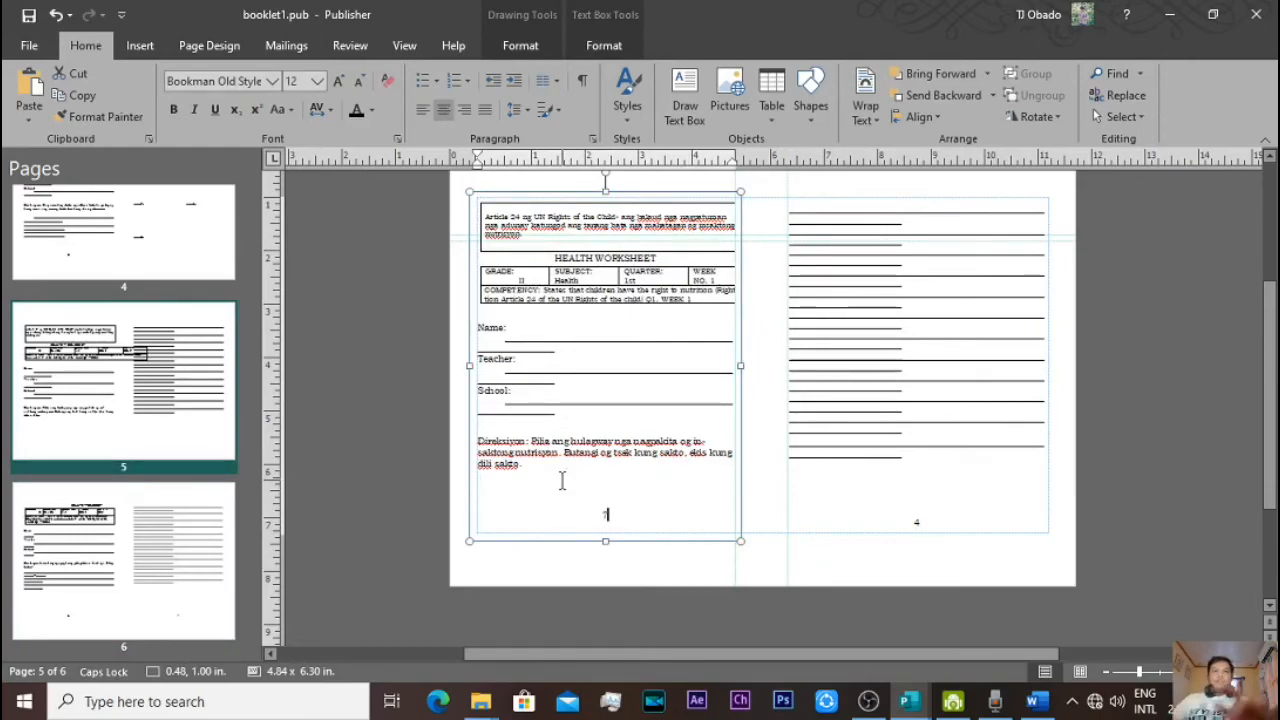
- Add a centred page number 8 at the bottom of the right text box on page 4
scroll(108, 368, up, 2)
click(200, 290)
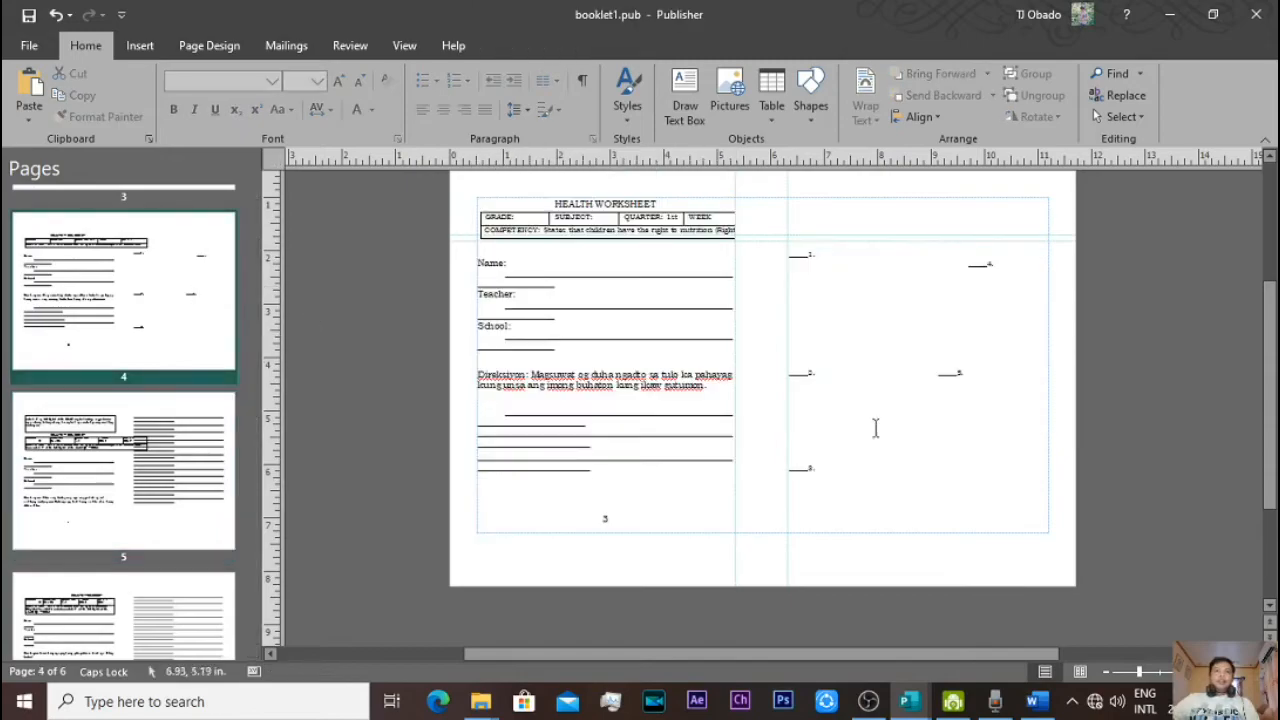
click(893, 487)
key(Return)
key(Return)
key(Return)
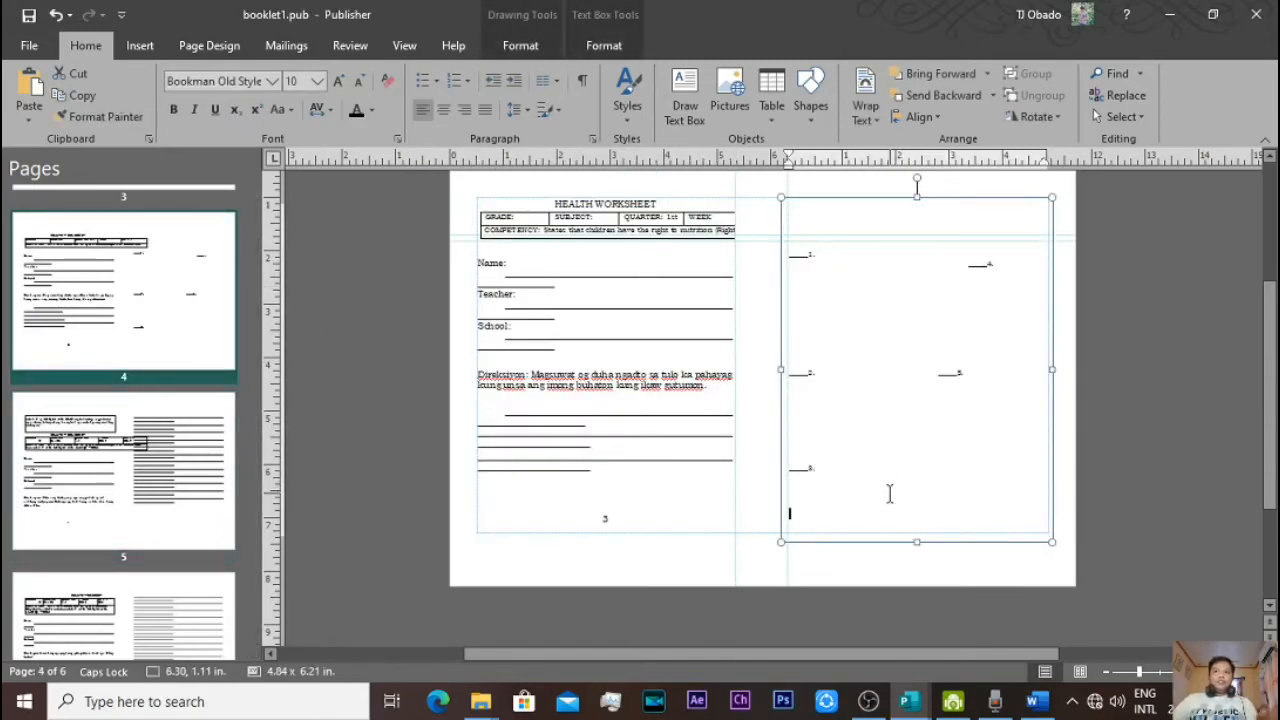
key(ctrl+e)
text(8)
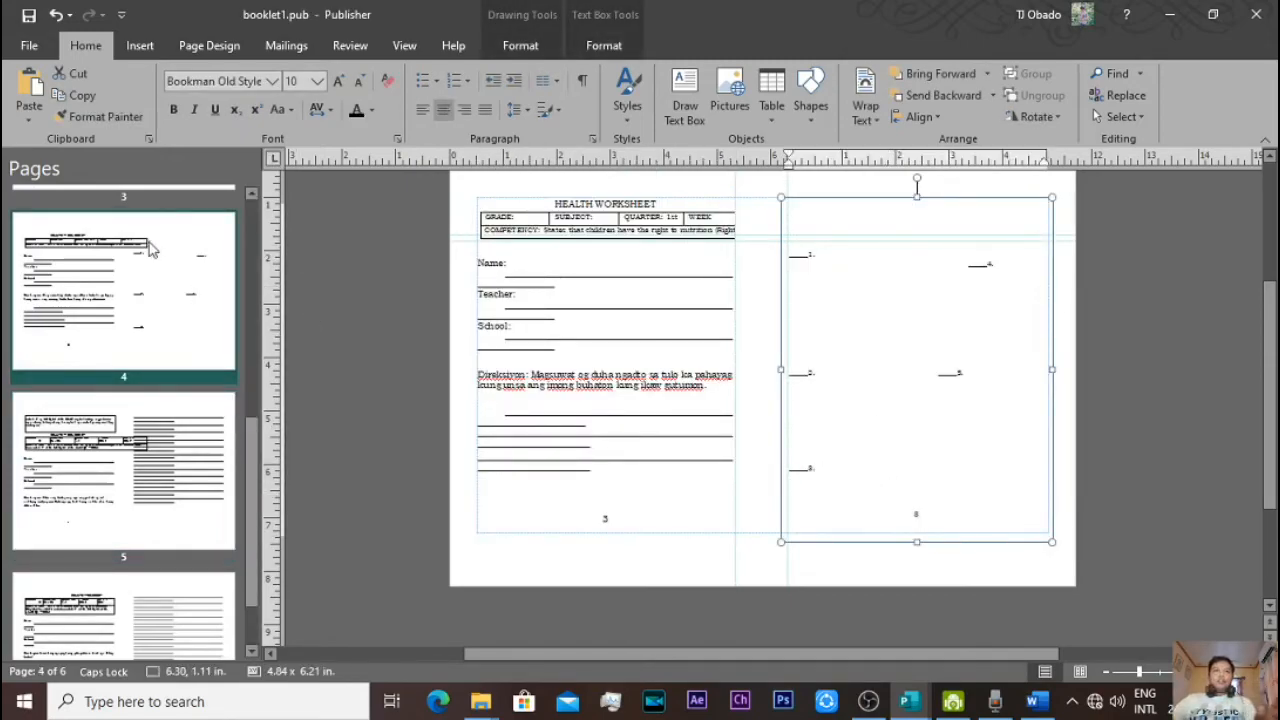
- Add a centred page number 9 at the bottom of the left text box on page 3
scroll(137, 284, up, 1)
scroll(137, 284, up, 2)
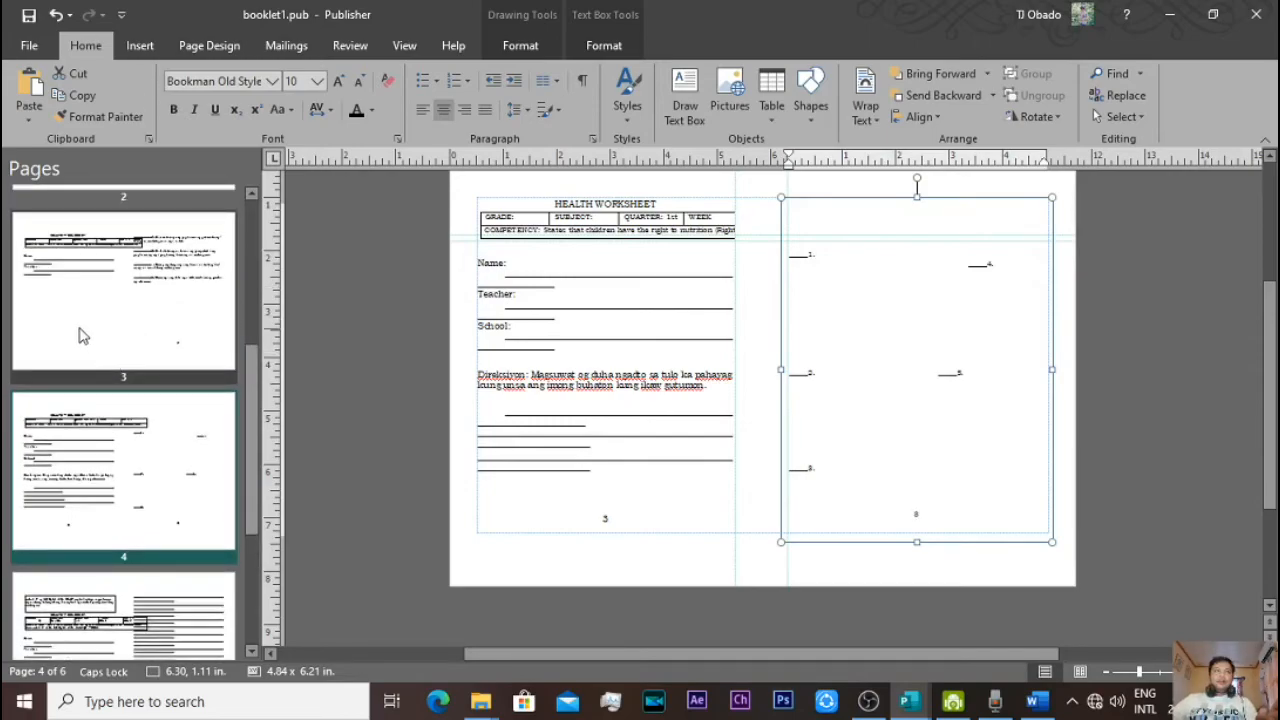
click(83, 334)
click(631, 508)
key(Return)
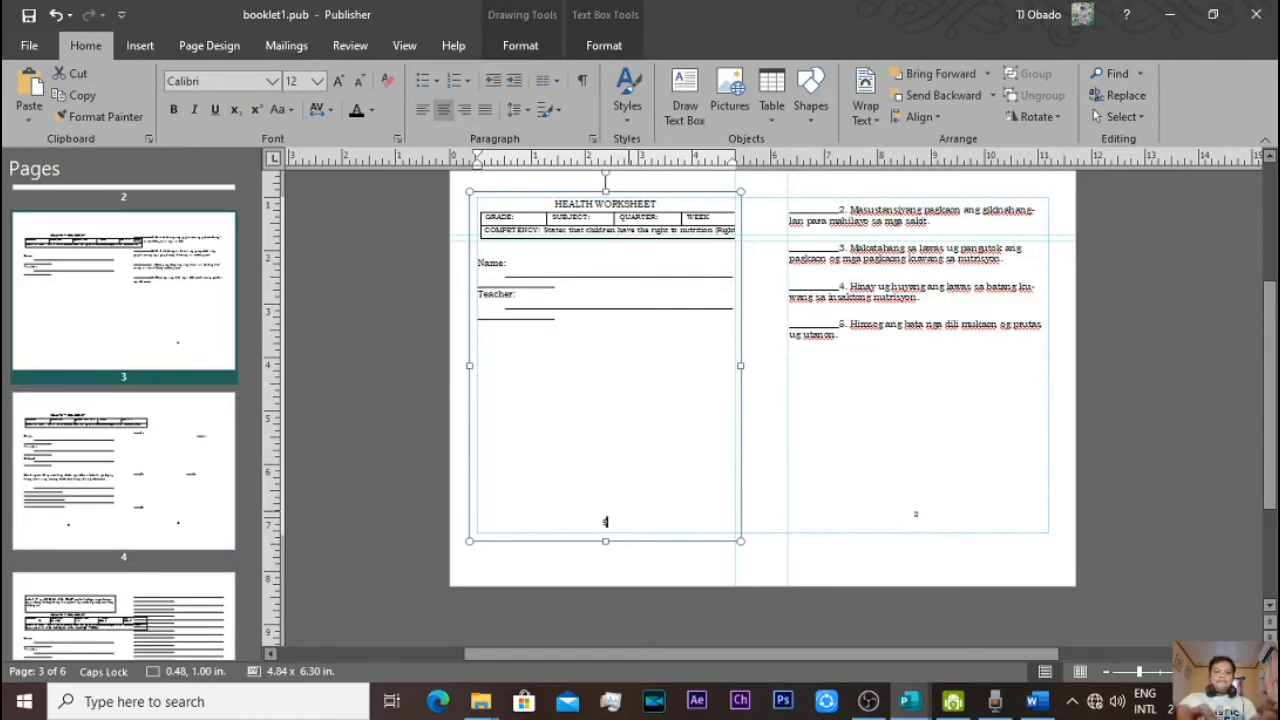
- Add a centred page number 10 below the picture frames in the right text box on page 2
scroll(150, 300, up, 2)
click(180, 297)
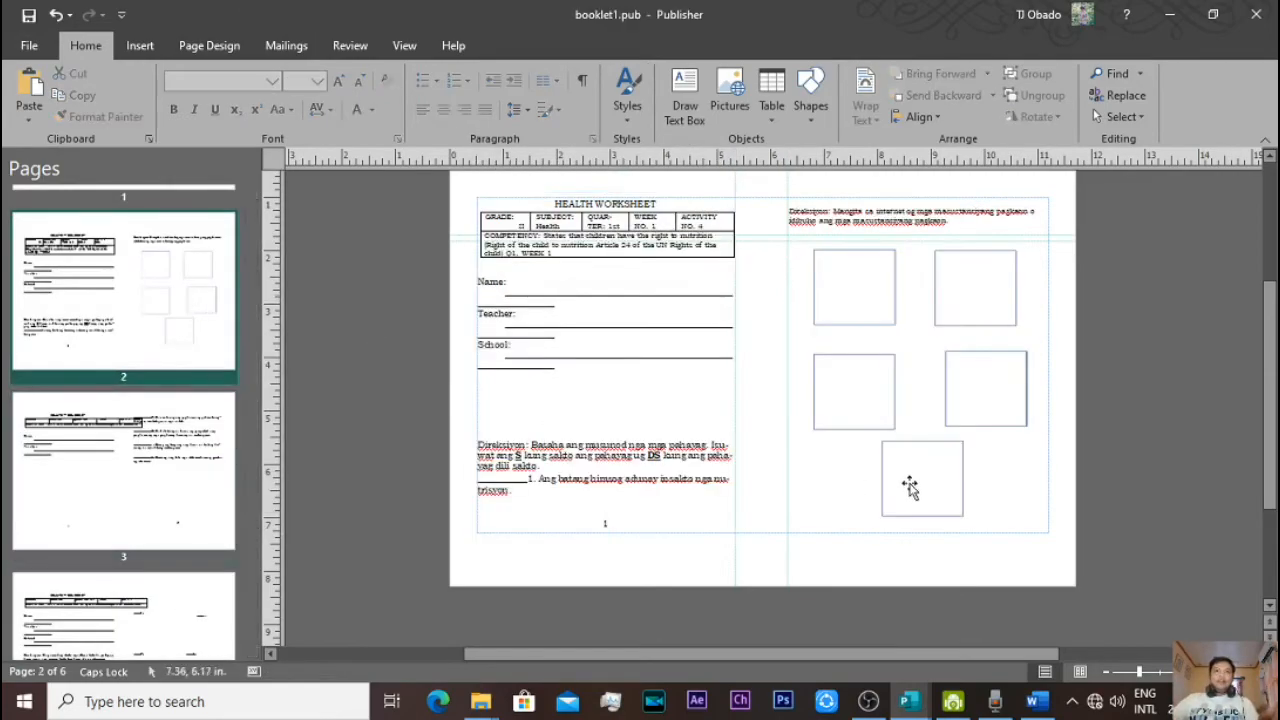
click(1037, 519)
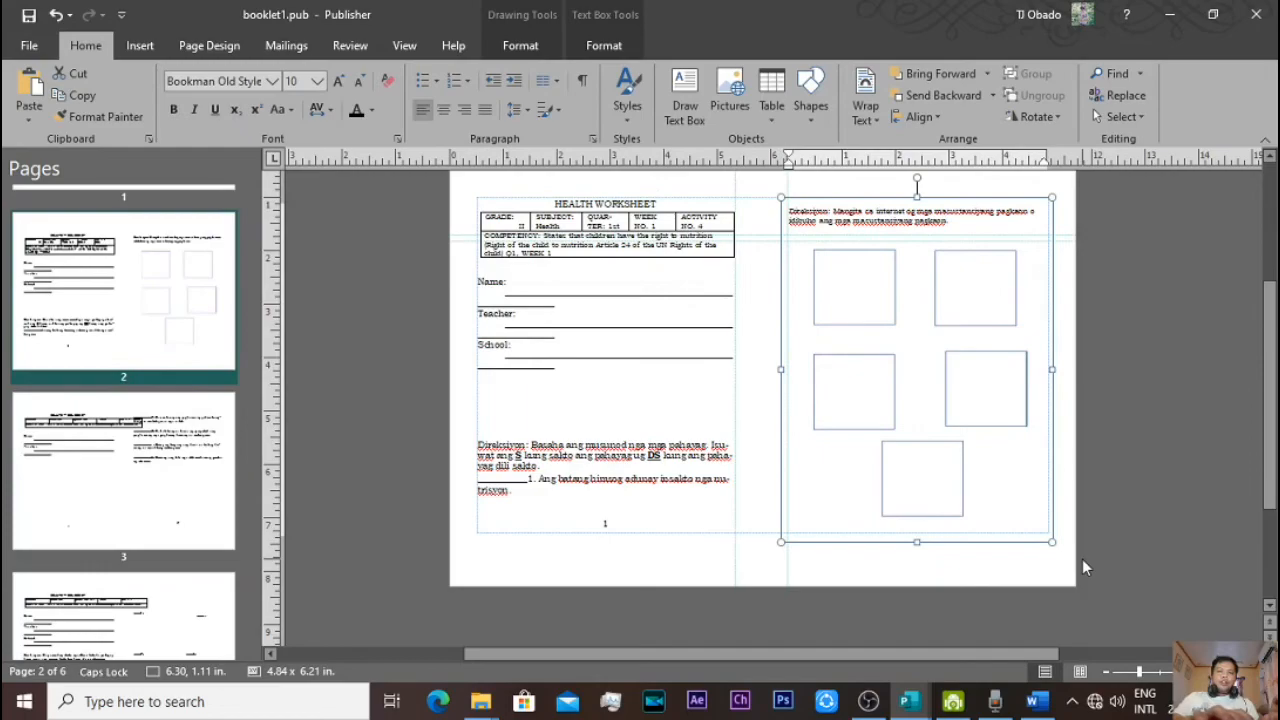
key(ctrl+e)
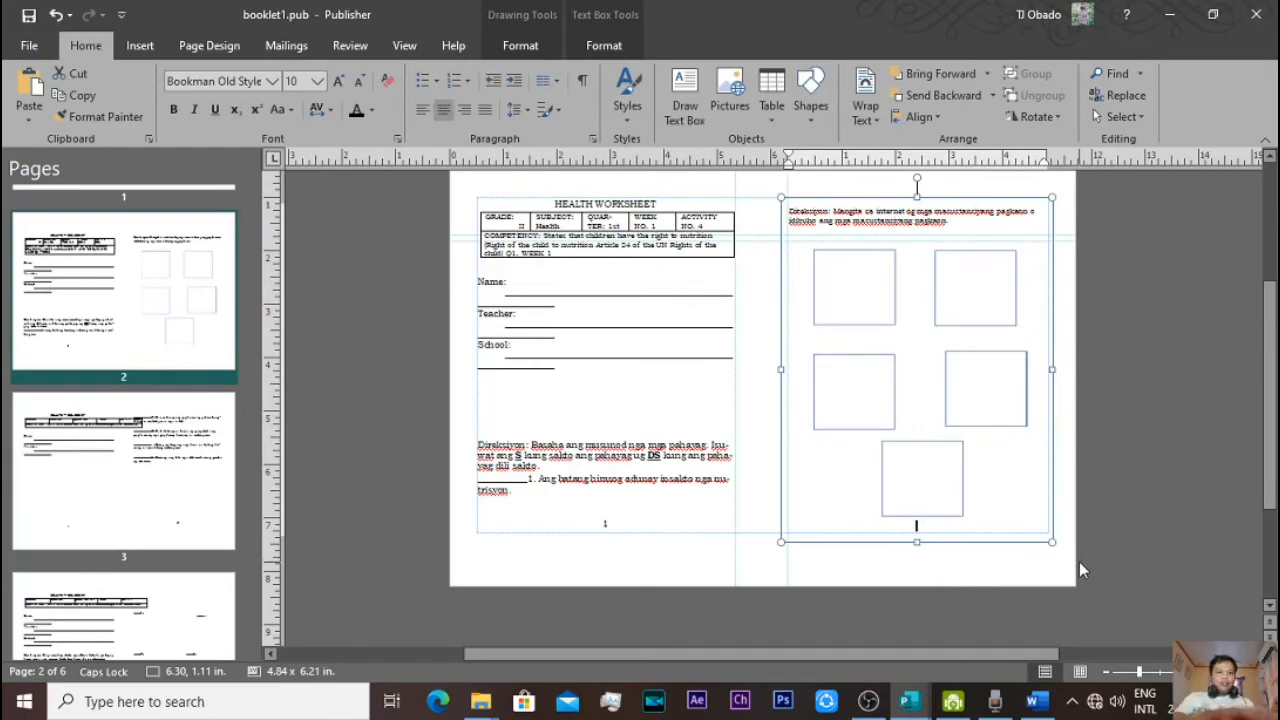
text(10)
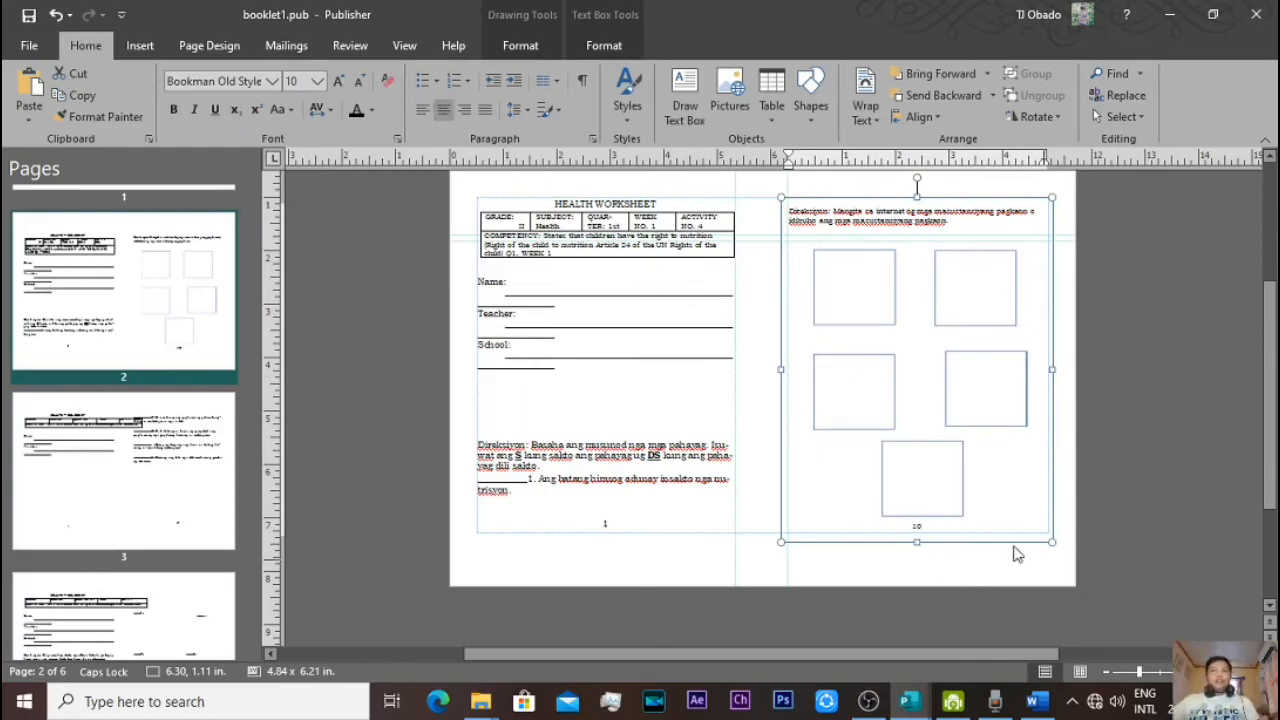
click(403, 430)
- Compare the cover page with page 2 to check how the two sides pair up in the booklet
drag(251, 457, 253, 305)
click(161, 312)
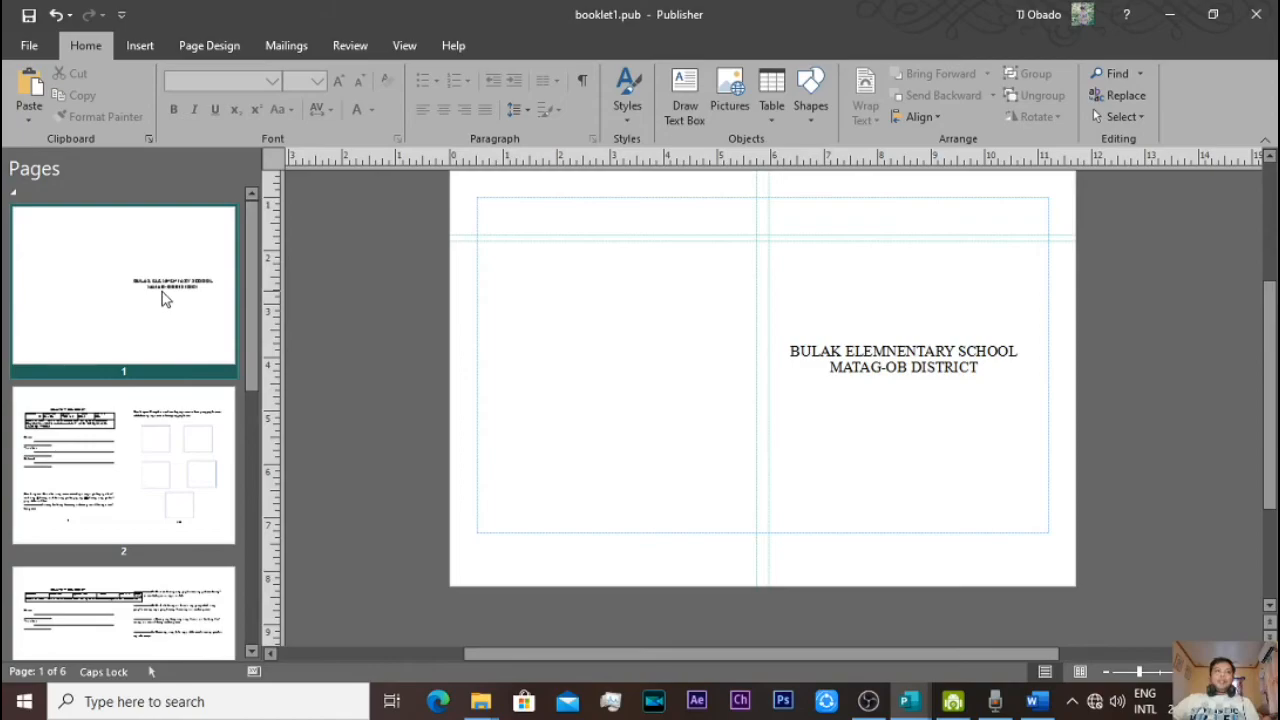
click(177, 465)
click(160, 305)
click(181, 480)
click(172, 341)
click(164, 440)
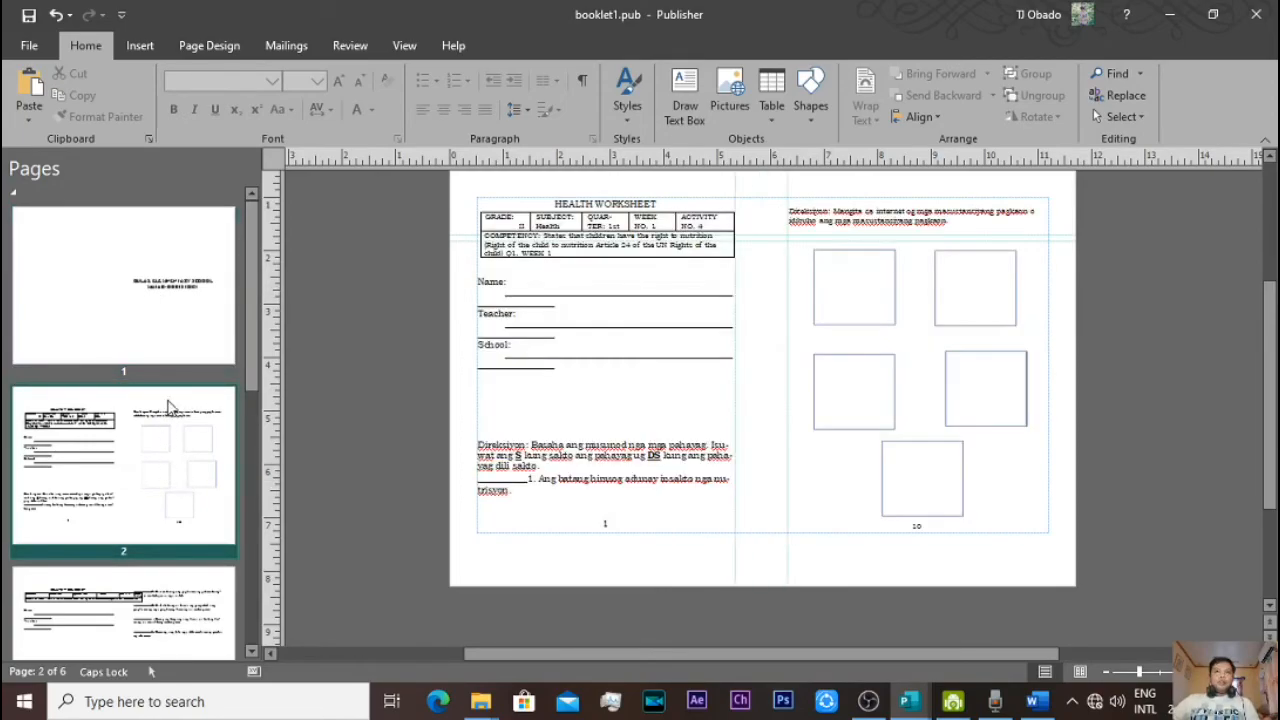
click(133, 304)
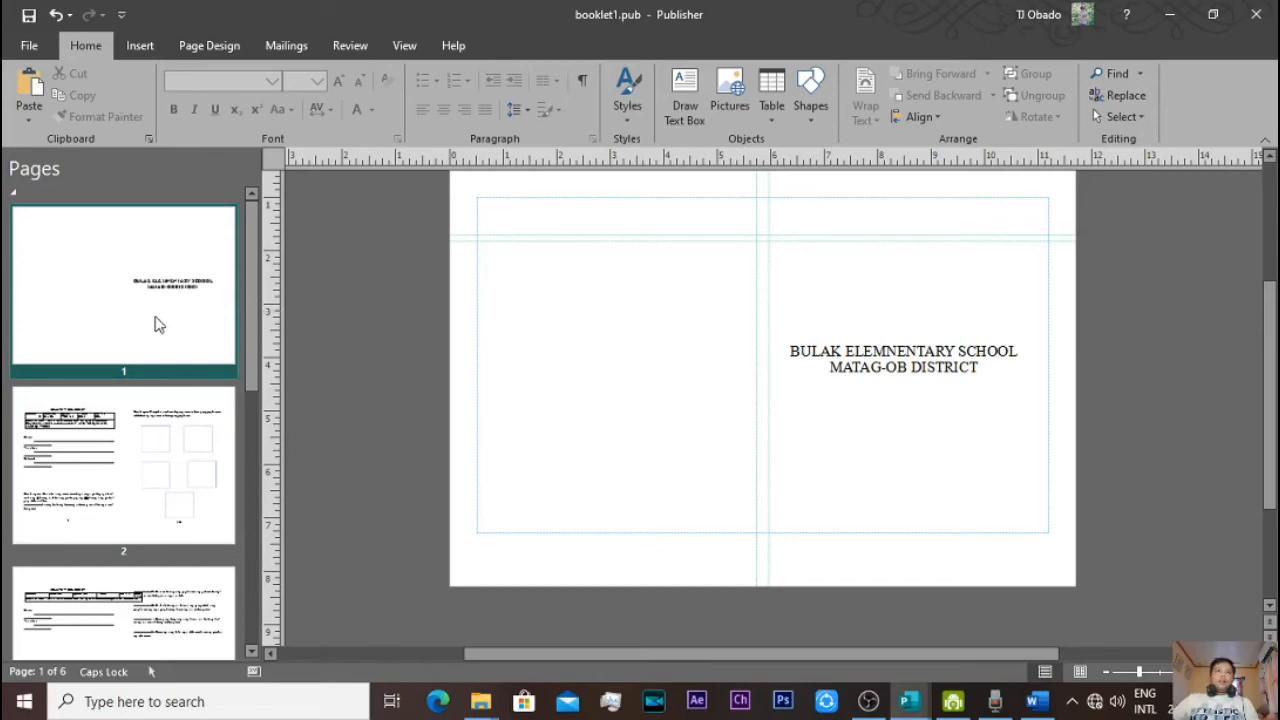
click(165, 460)
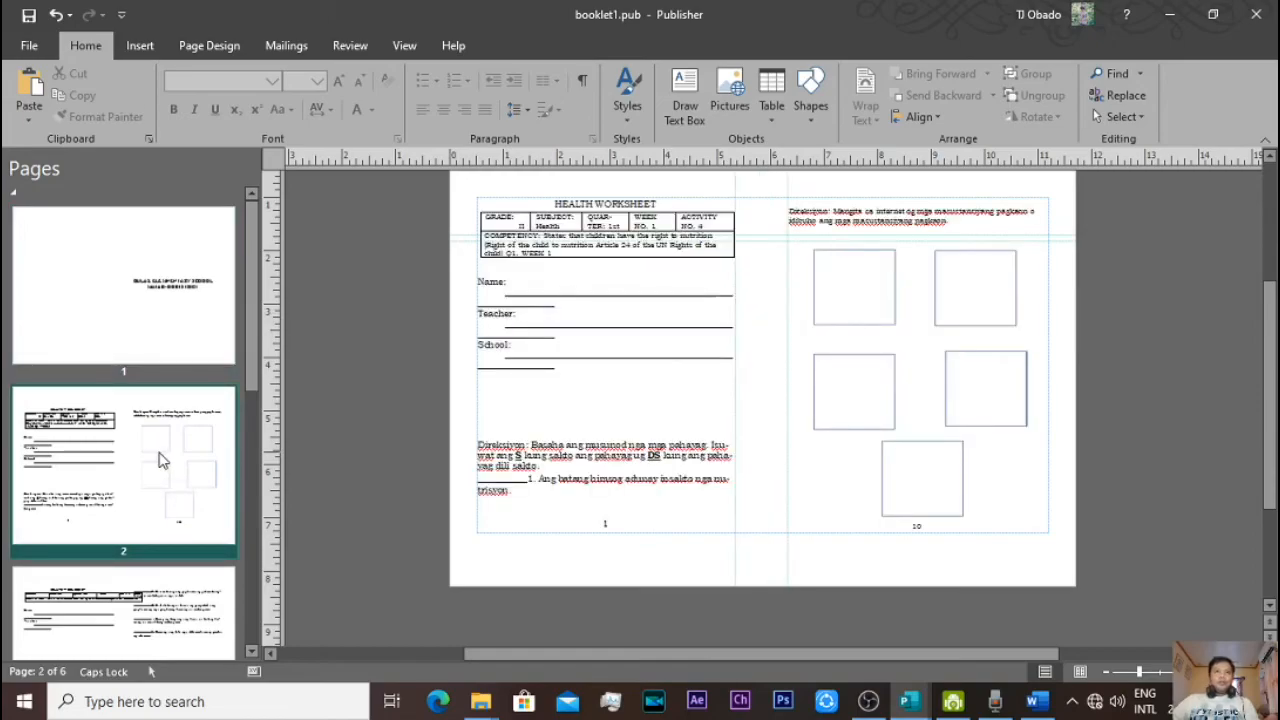
click(146, 312)
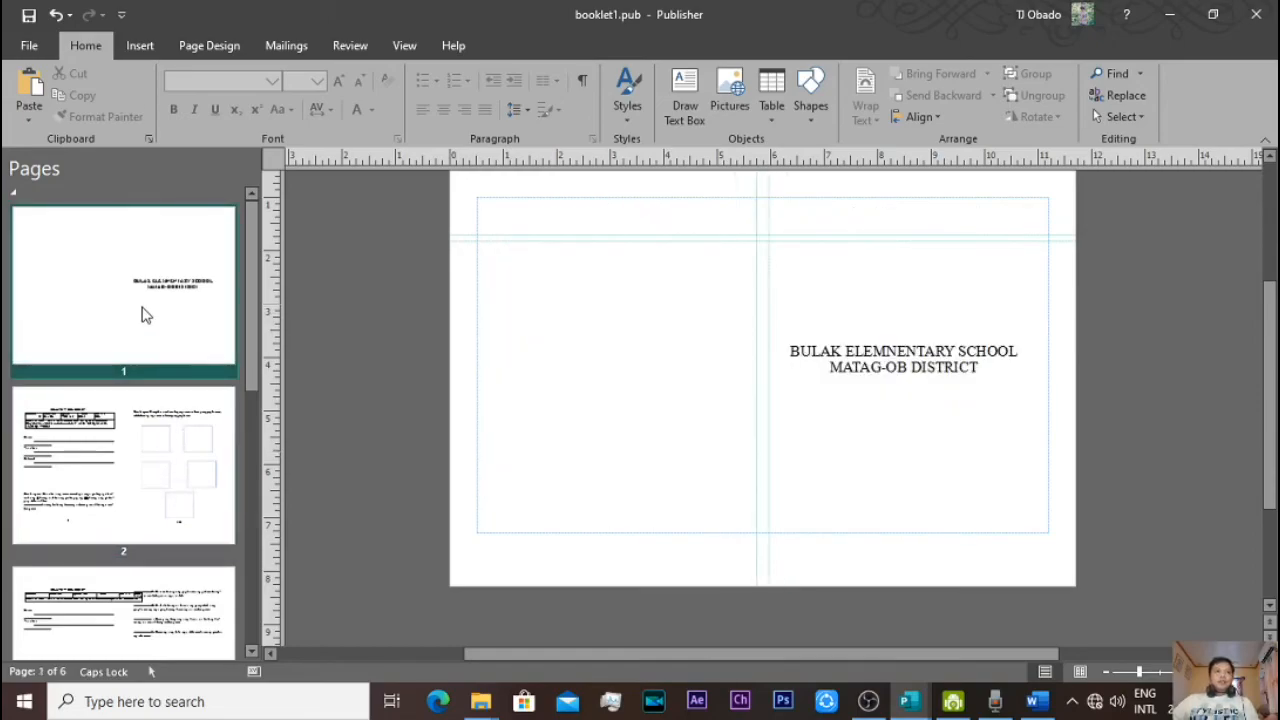
click(160, 457)
click(139, 340)
click(152, 460)
click(133, 340)
click(143, 457)
click(138, 342)
click(146, 455)
click(128, 345)
click(157, 484)
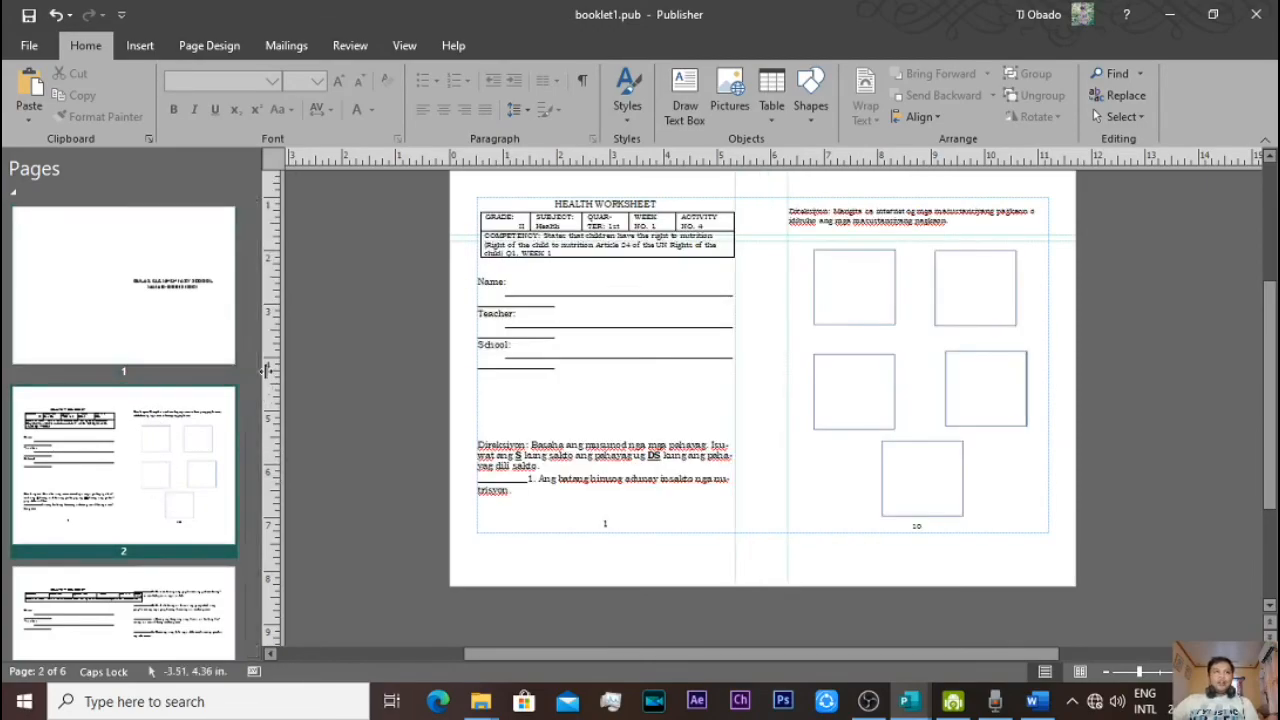
click(193, 332)
click(152, 465)
- Review pages 3 to 6 in turn to check the numbering of their left and right halves
drag(247, 357, 252, 515)
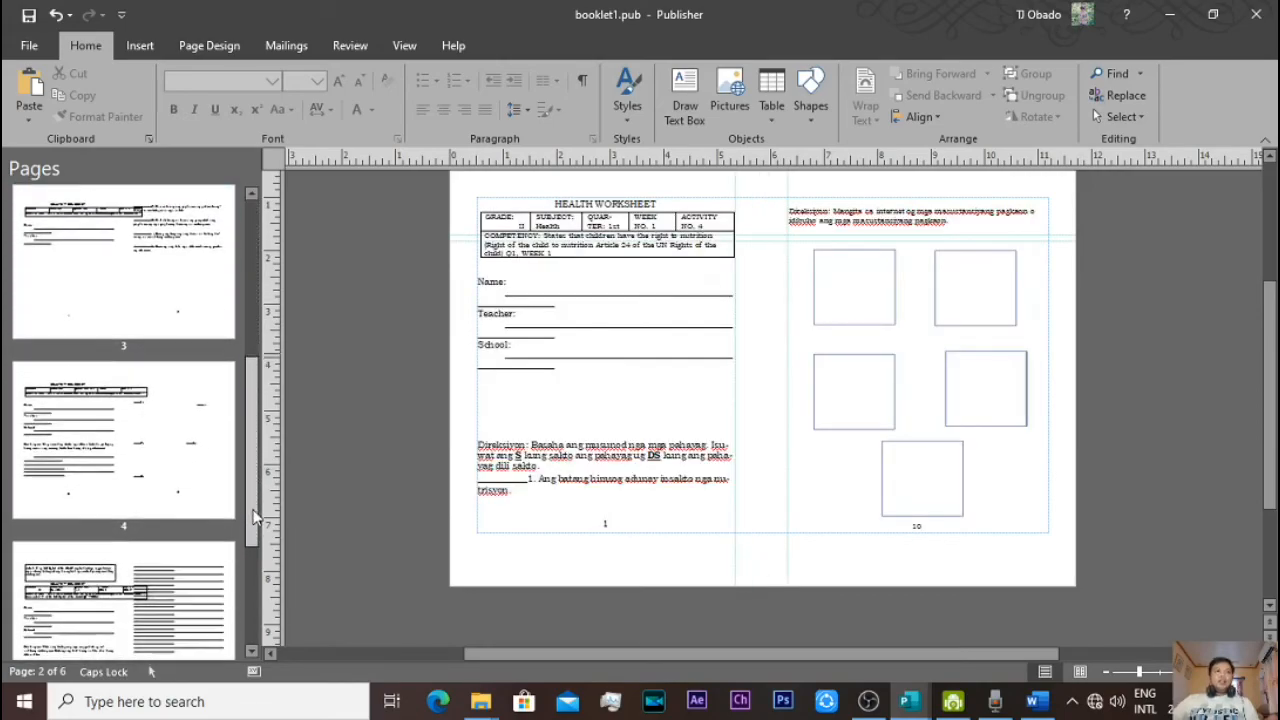
click(165, 314)
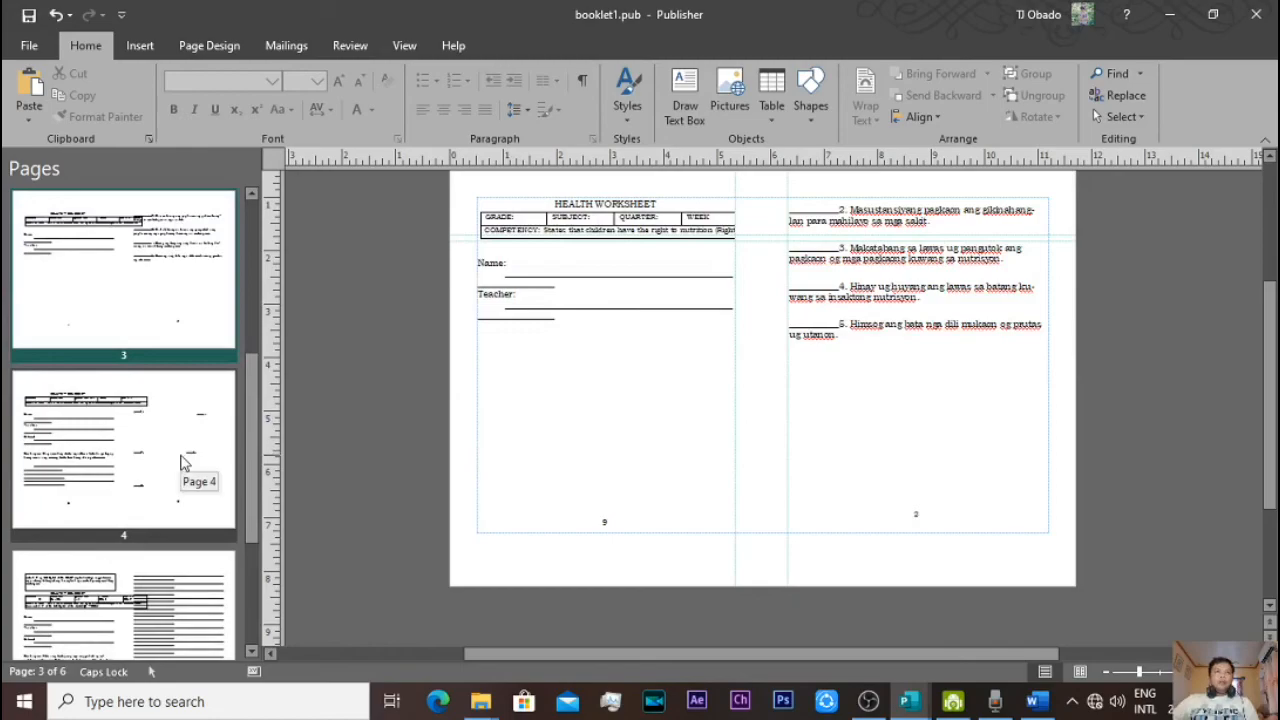
click(185, 458)
click(150, 302)
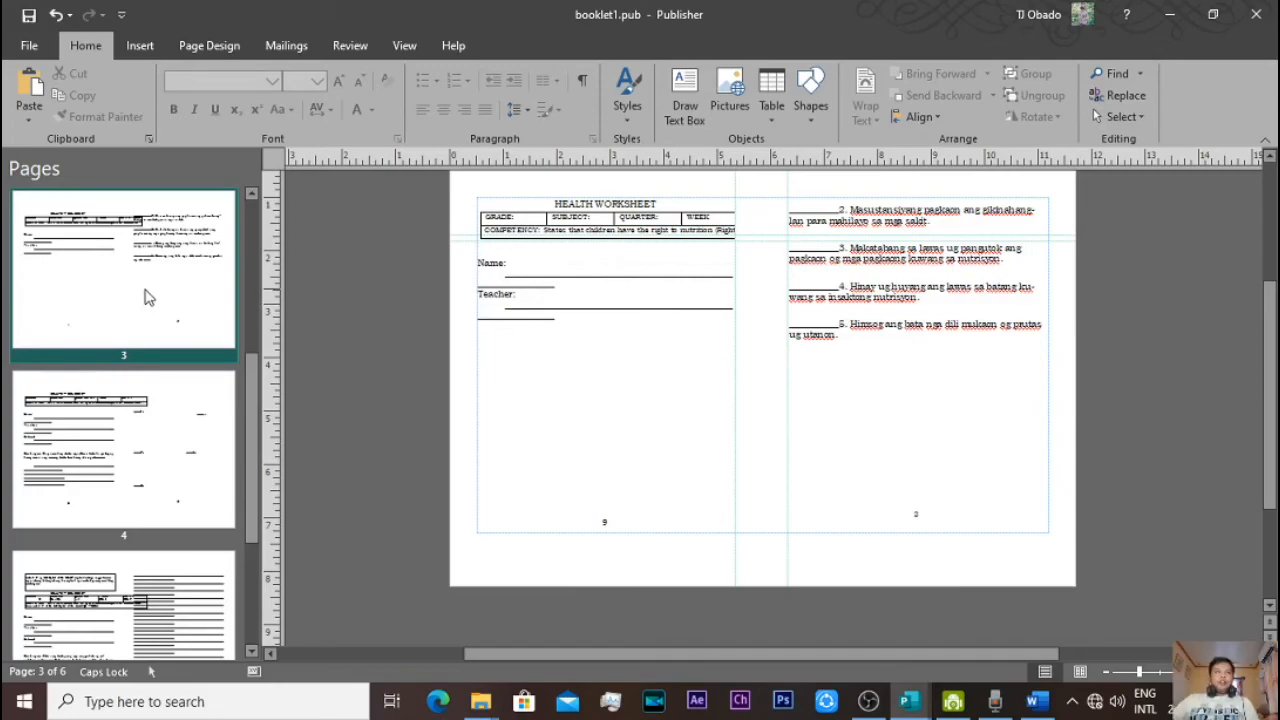
click(159, 424)
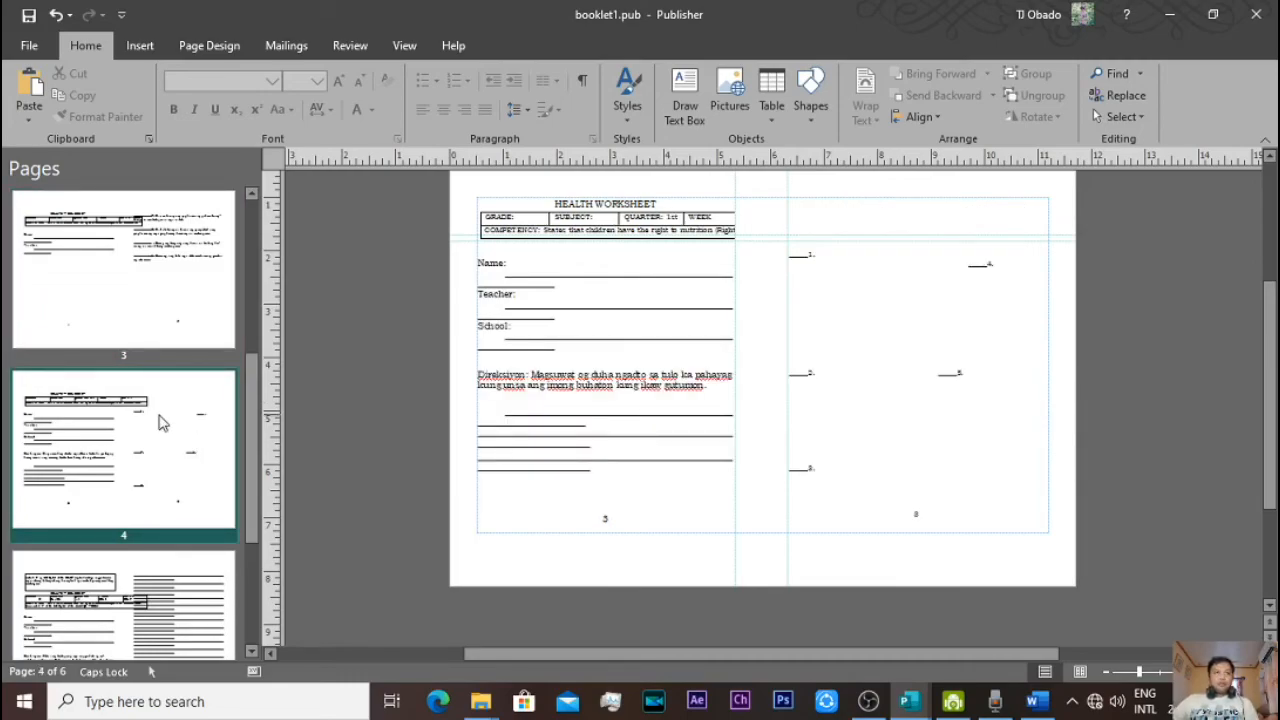
drag(248, 394, 250, 488)
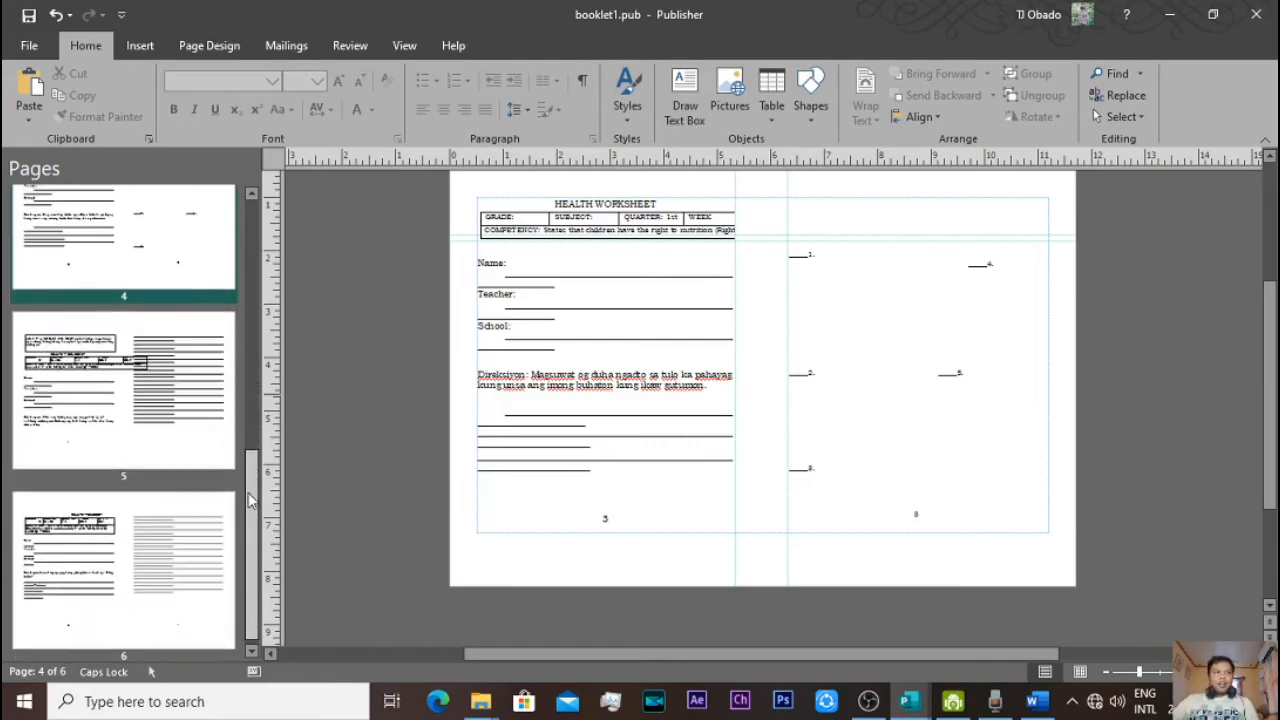
click(166, 397)
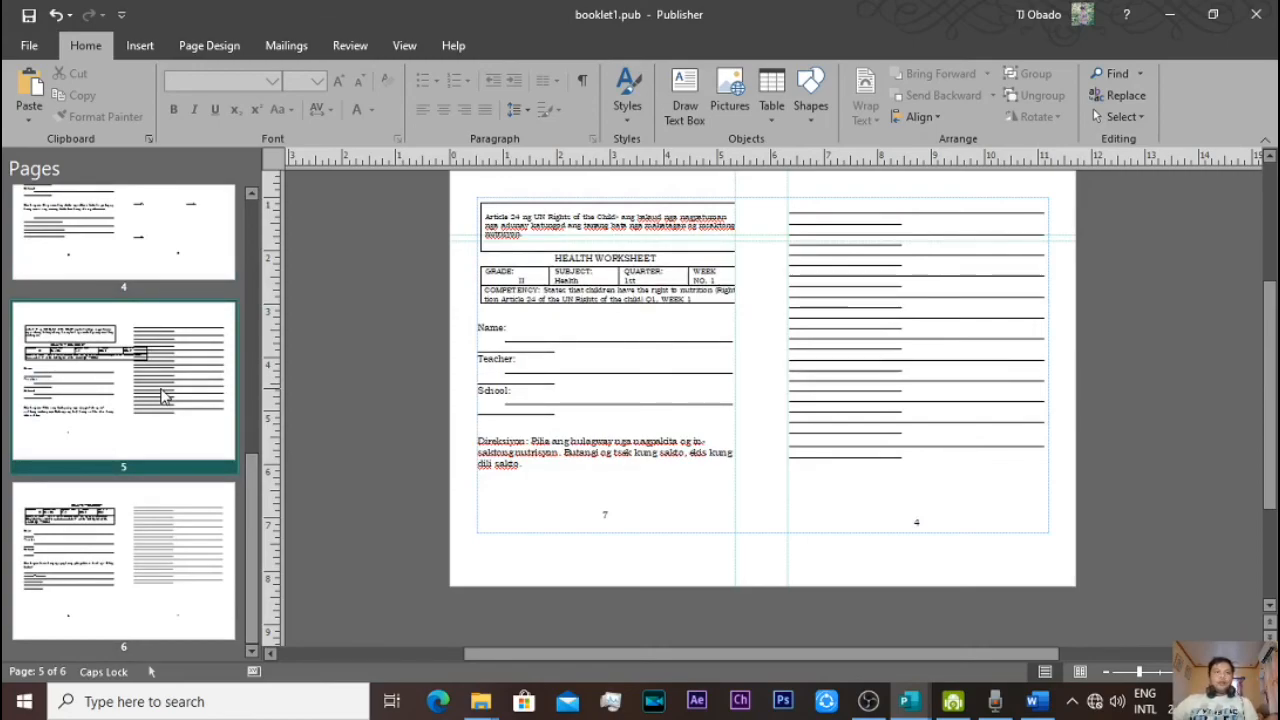
click(172, 540)
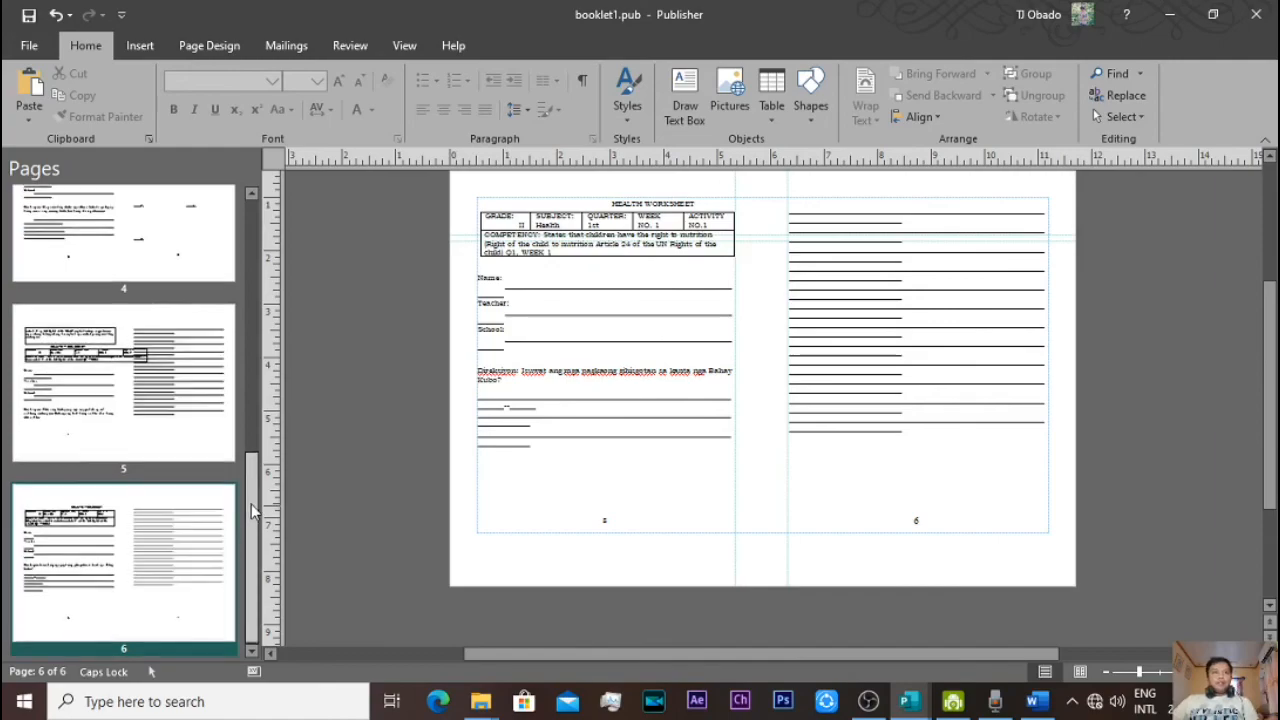
drag(252, 512, 251, 238)
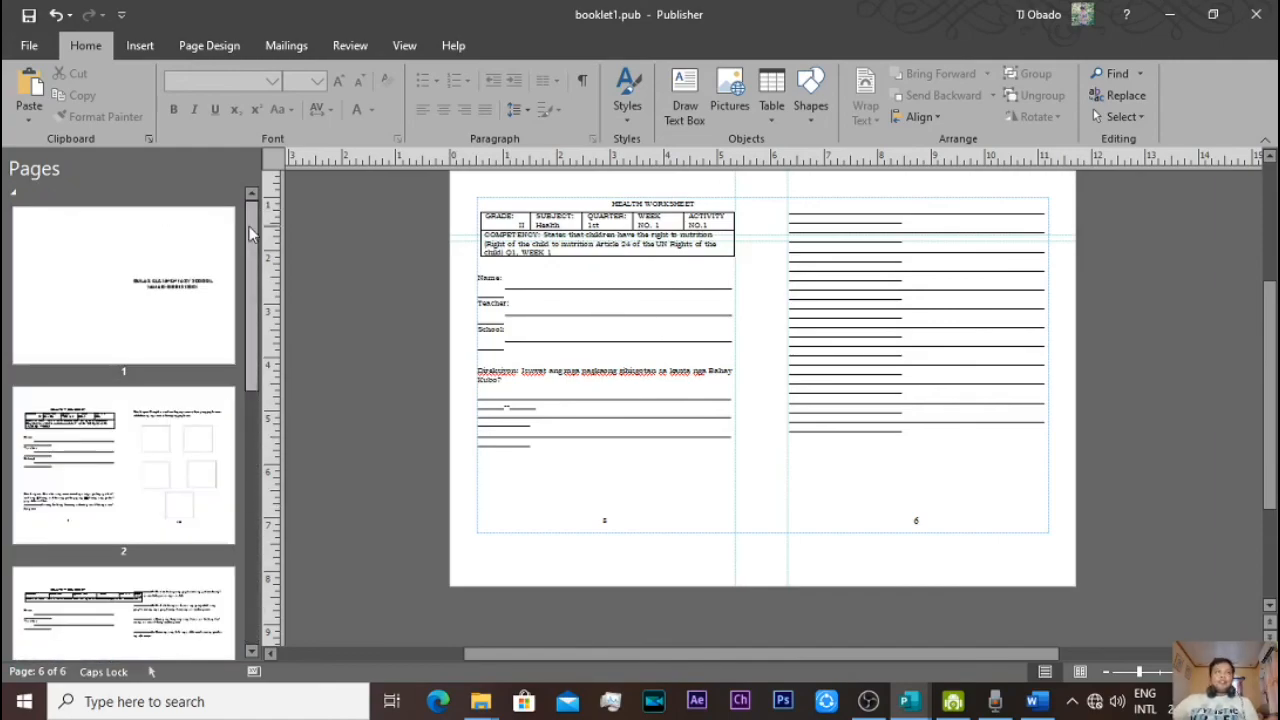